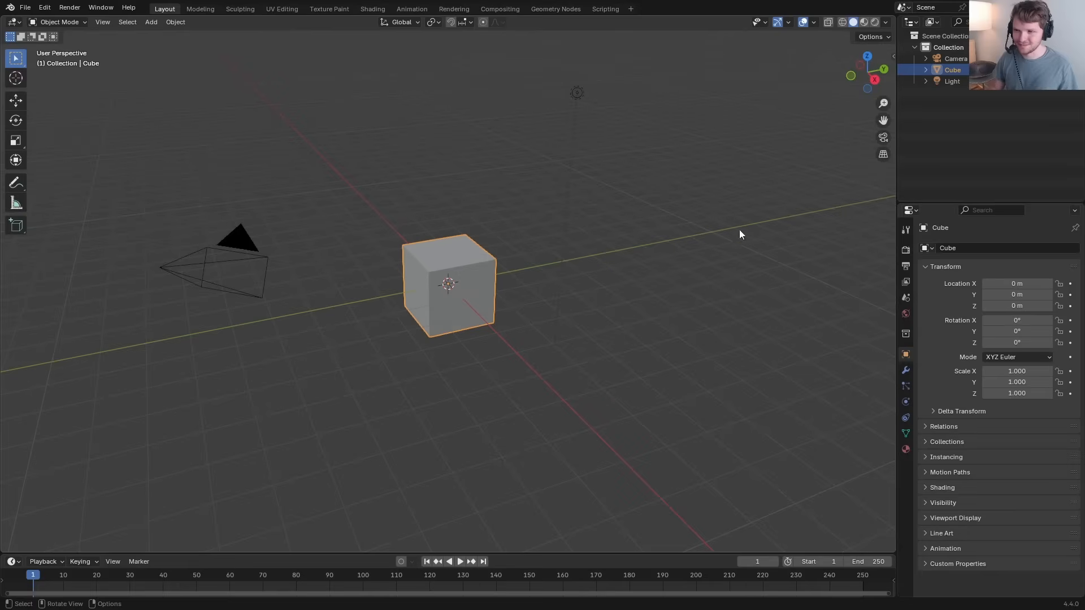
# Step: Delete the default camera, cube and light, and add a Monkey mesh to the empty scene
pyautogui.click(874, 81)
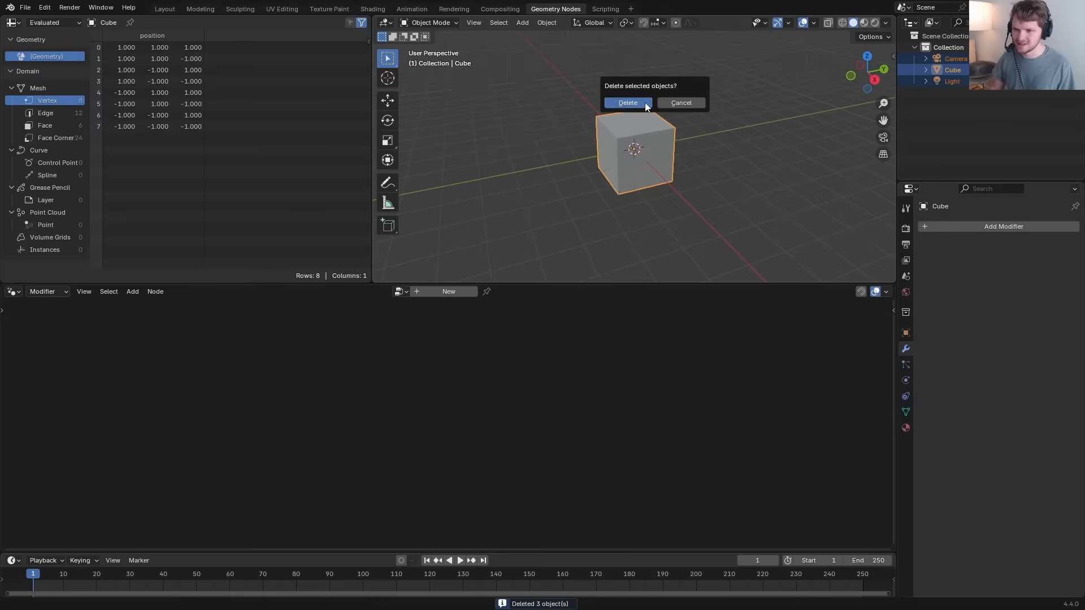
pyautogui.click(627, 103)
pyautogui.press('KP_3')
pyautogui.hotkey('shift', 'a')
pyautogui.moveTo(554, 116)
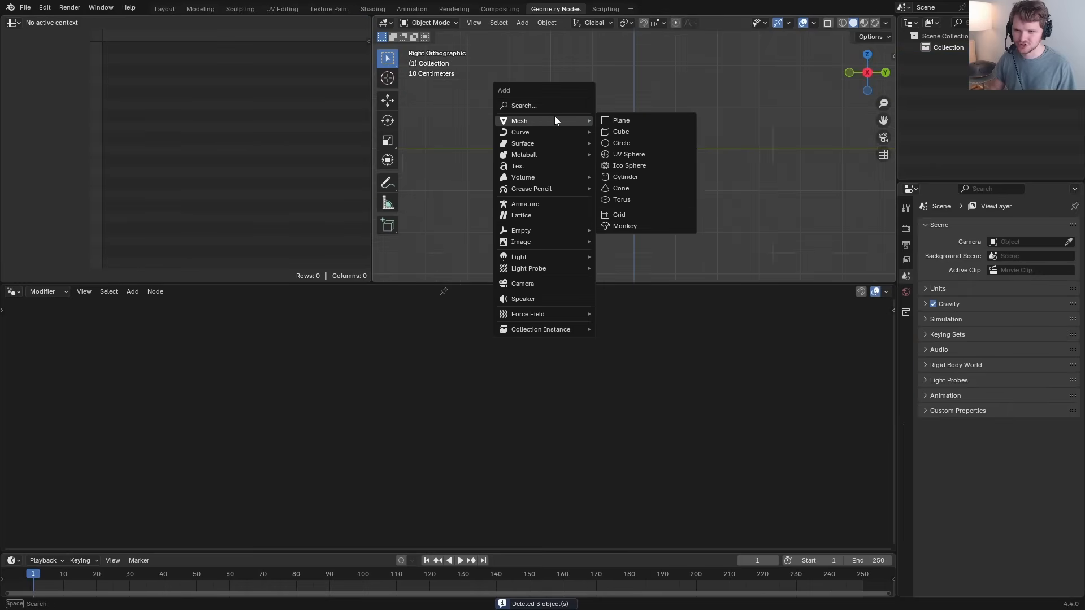
pyautogui.click(631, 225)
pyautogui.scroll(4, 686, 162)
# Step: Rest the monkey head on the floor with the Ground operation and create a new geometry node tree for it
pyautogui.press('n')
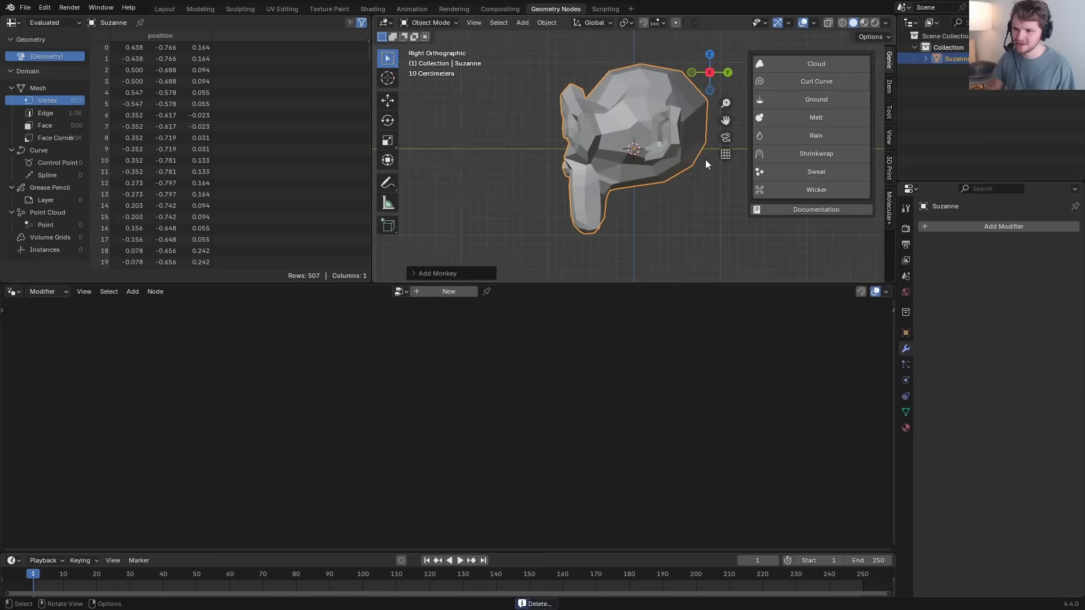
pyautogui.click(816, 100)
pyautogui.moveTo(656, 71); pyautogui.dragTo(642, 125, button='middle')
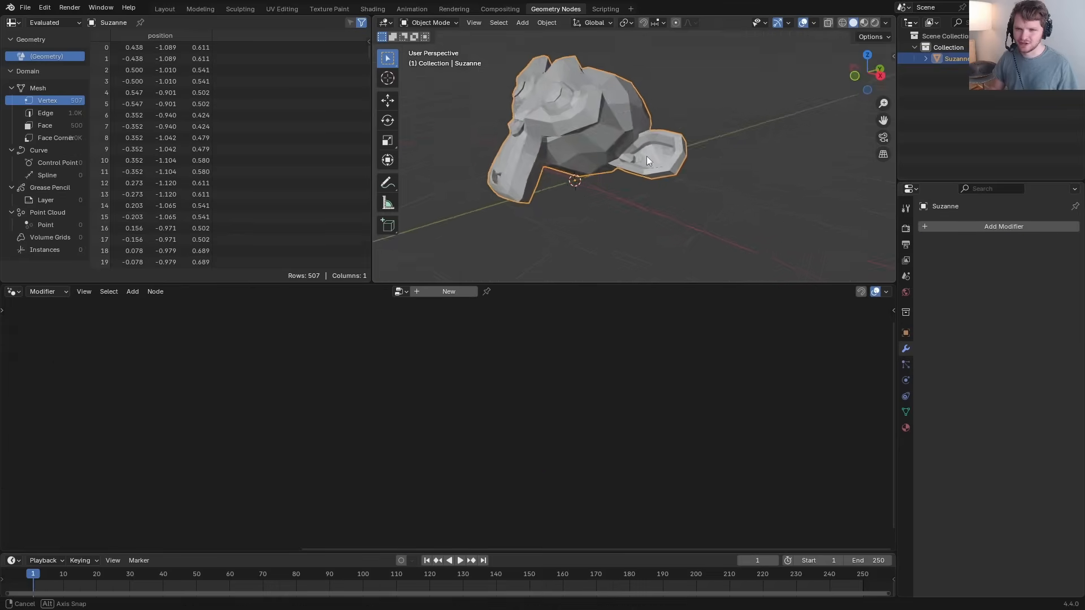
pyautogui.moveTo(648, 160); pyautogui.dragTo(602, 186, button='middle')
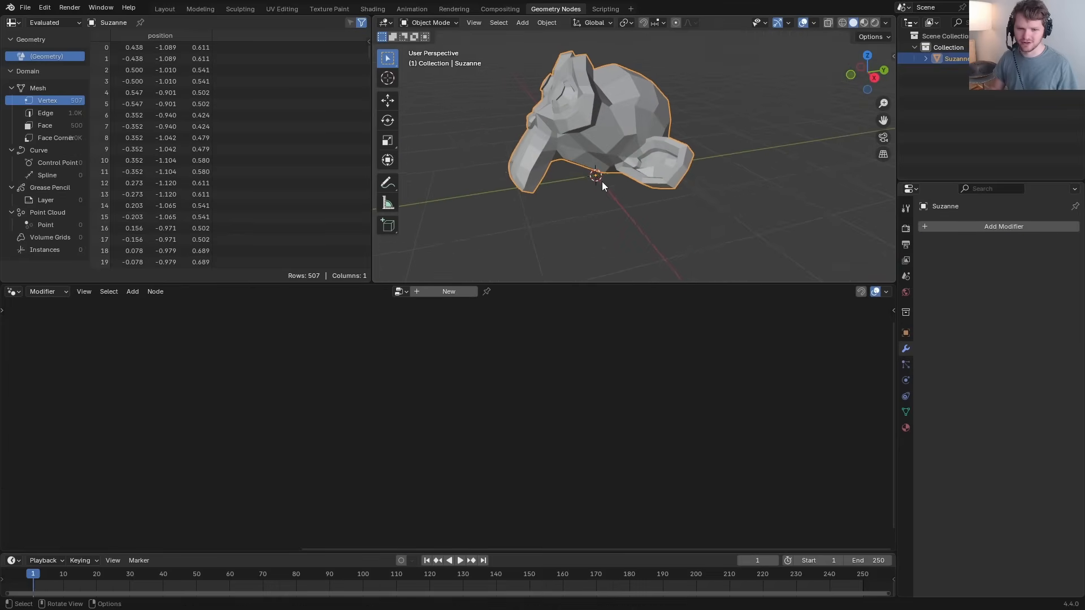
pyautogui.click(456, 292)
# Step: Try a Distribute Points on Faces node with a density of 93.6 on the monkey, and delete the node
pyautogui.hotkey('shift', 'a')
pyautogui.write('dist')
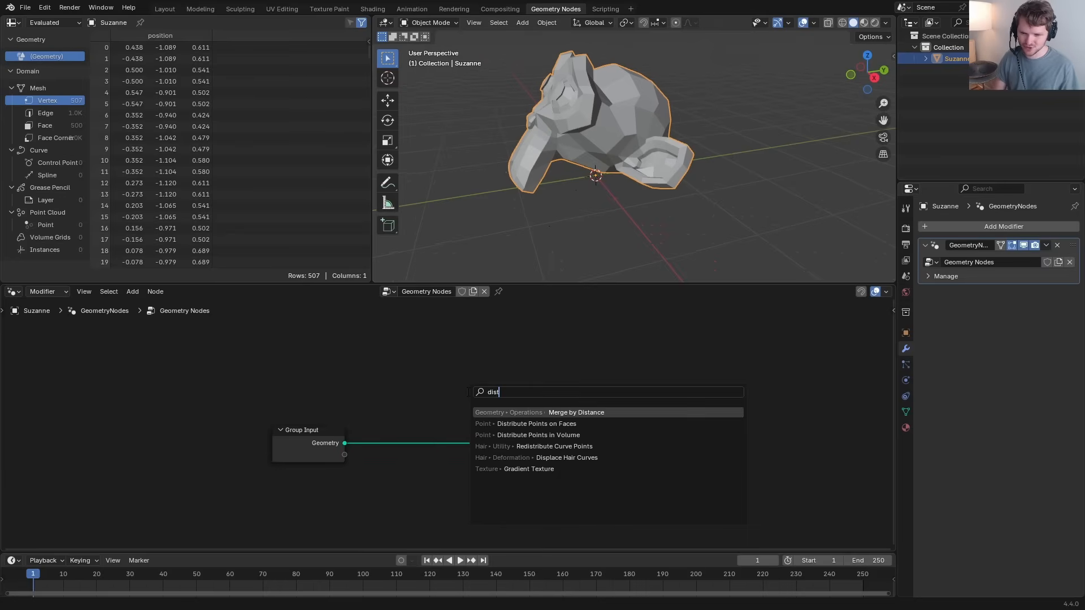
pyautogui.press('Down')
pyautogui.press('Return')
pyautogui.click(421, 380)
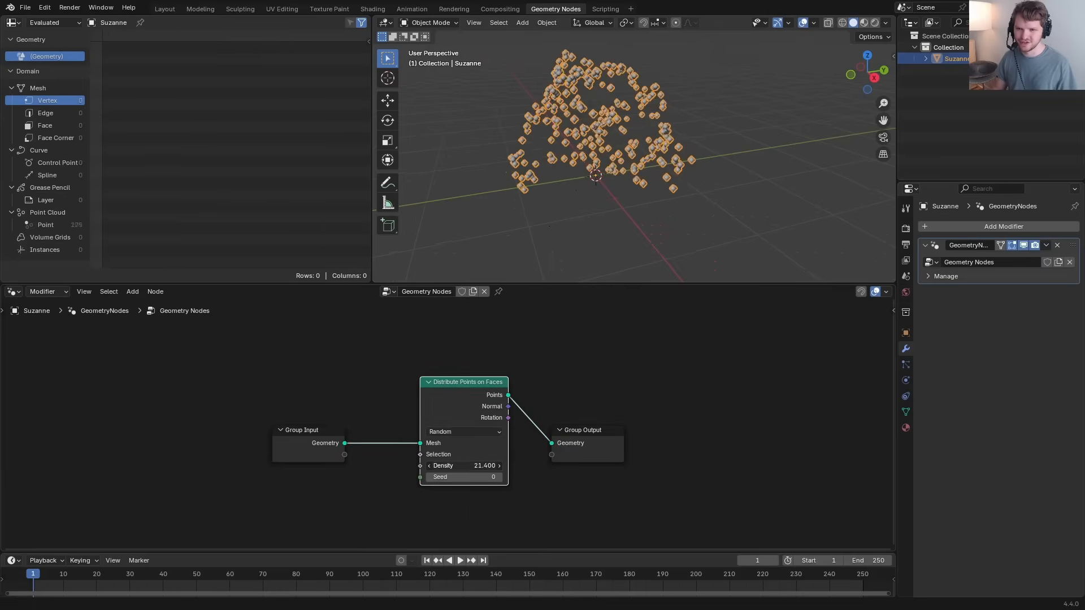
pyautogui.moveTo(464, 466); pyautogui.dragTo(537, 466)
pyautogui.moveTo(510, 226)
pyautogui.mouseDown(button='middle')
pyautogui.moveTo(557, 125)
pyautogui.moveTo(514, 242)
pyautogui.mouseUp(button='middle')
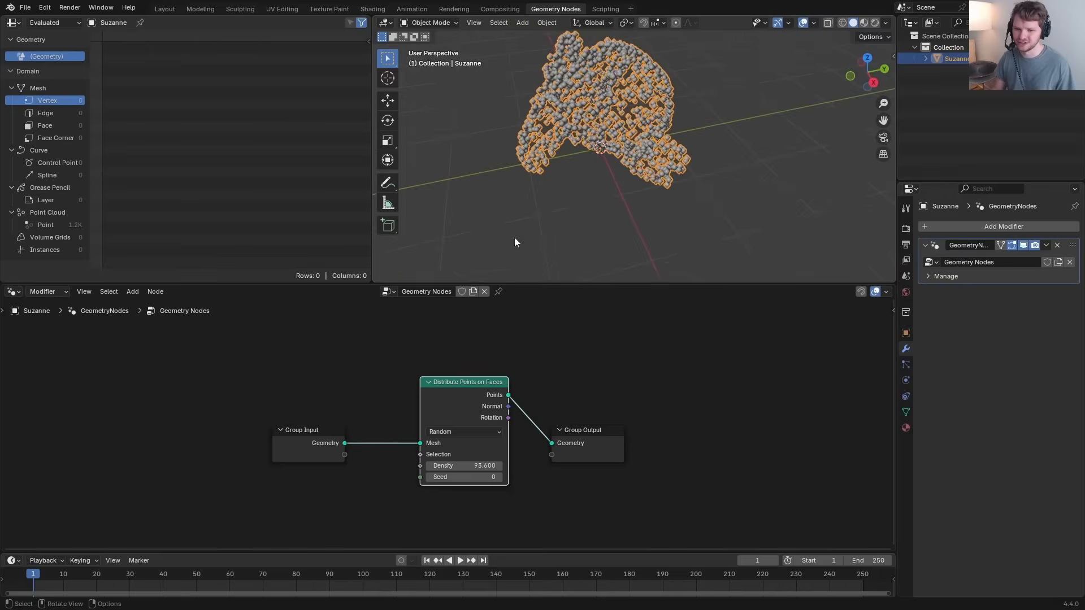
pyautogui.press('x')
# Step: Insert a Mesh to Volume node between Group Input and Group Output and set its density to 100
pyautogui.hotkey('shift', 'a')
pyautogui.write('mesh to')
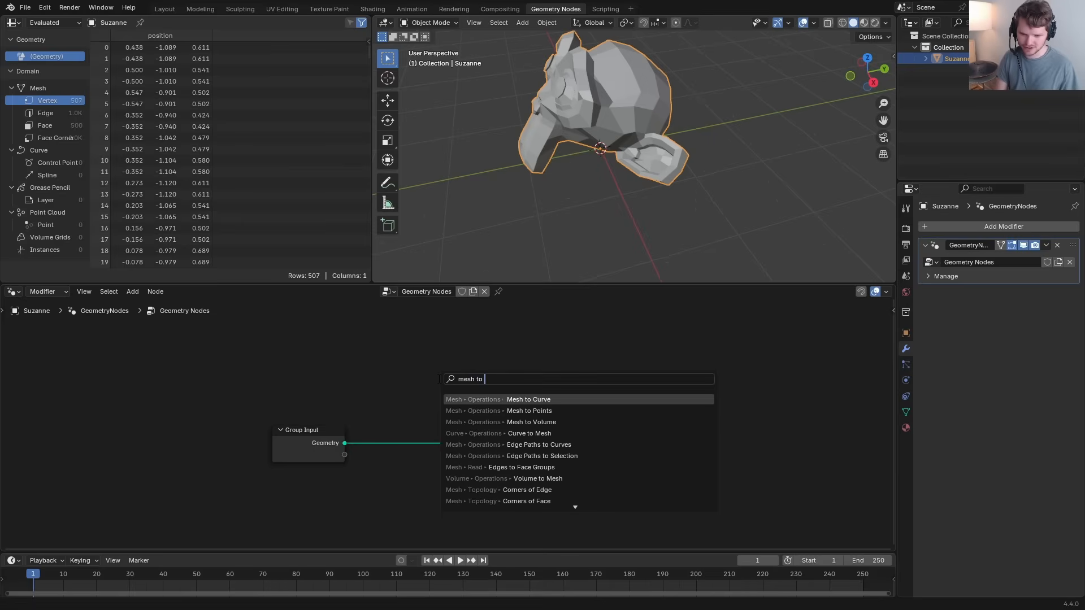
pyautogui.press('Down')
pyautogui.press('Down')
pyautogui.press('Down')
pyautogui.press('Up')
pyautogui.press('Return')
pyautogui.click(421, 406)
pyautogui.doubleClick(431, 452)
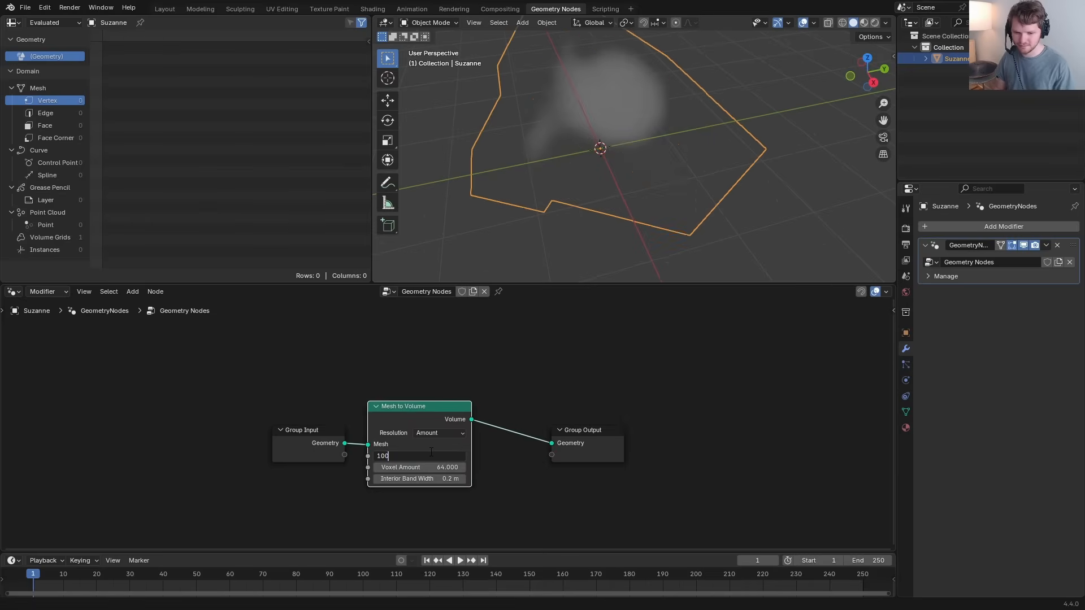
pyautogui.press('Return')
# Step: Move Group Input and Mesh to Volume away from Group Output and insert a Distribute Points in Volume node after Mesh to Volume
pyautogui.moveTo(582, 122); pyautogui.dragTo(616, 120, button='middle')
pyautogui.moveTo(322, 498); pyautogui.dragTo(438, 401)
pyautogui.press('g')
pyautogui.click(302, 410)
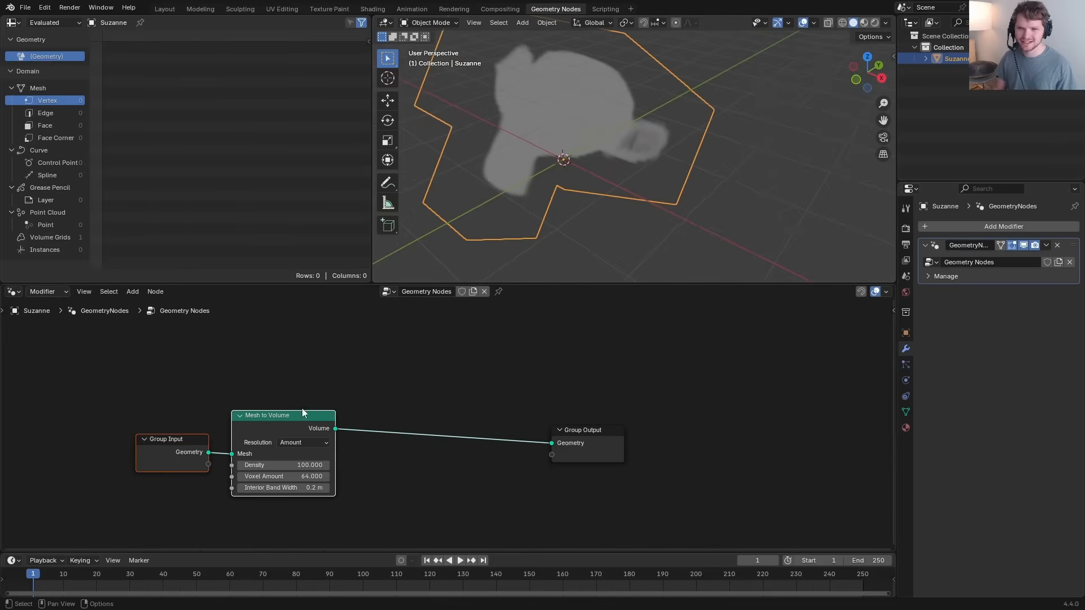
pyautogui.hotkey('shift', 'a')
pyautogui.write('distri')
pyautogui.press('Return')
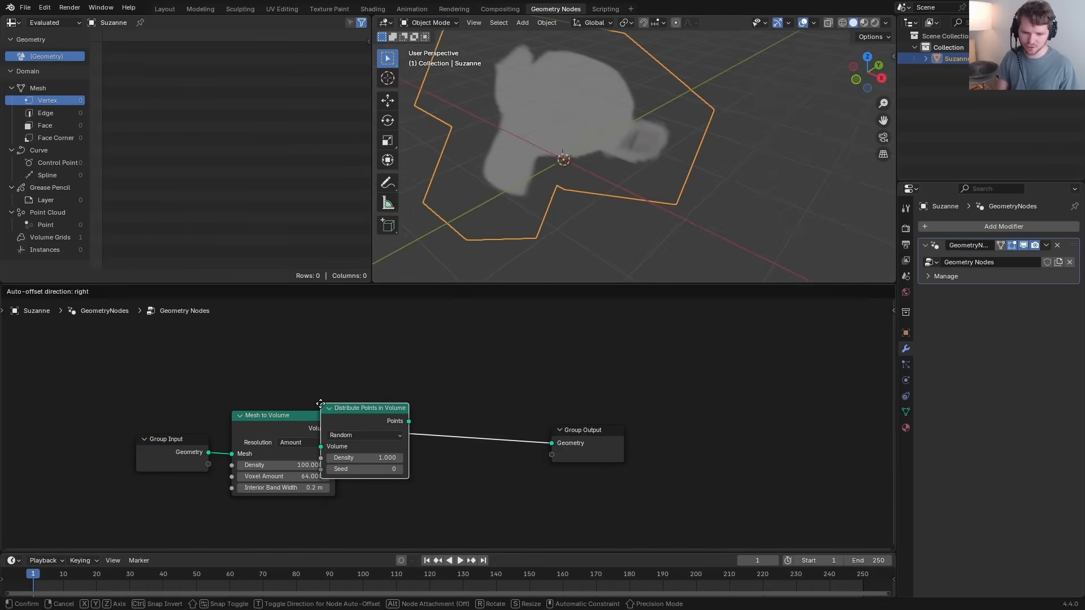
pyautogui.click(321, 403)
# Step: Set the Distribute Points in Volume density to 20.6 and switch its distribution method to Grid
pyautogui.moveTo(400, 453); pyautogui.dragTo(463, 453)
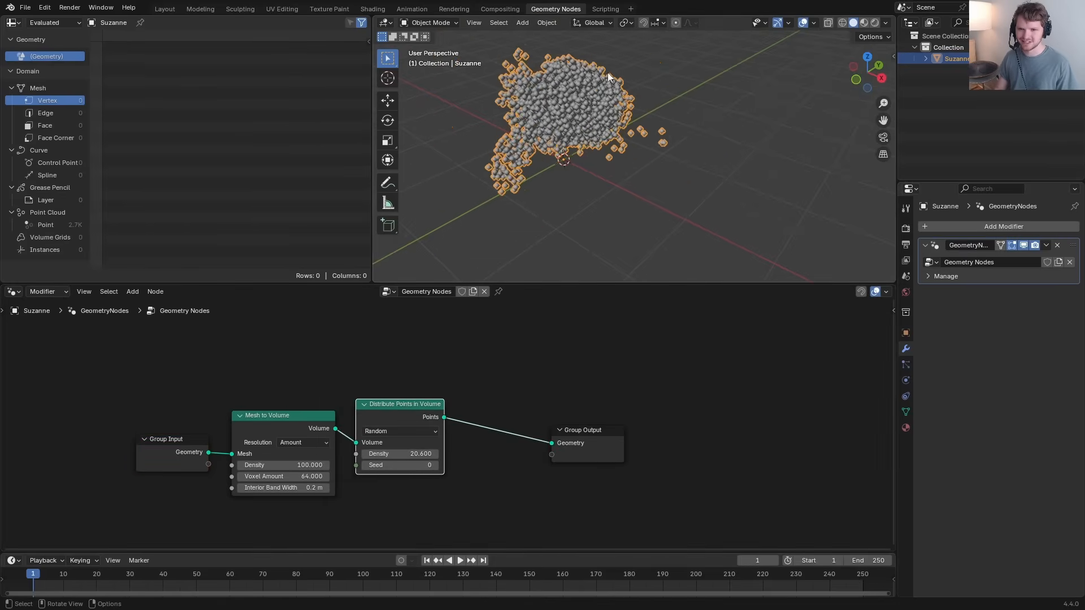
pyautogui.moveTo(608, 77); pyautogui.dragTo(548, 201, button='middle')
pyautogui.click(399, 431)
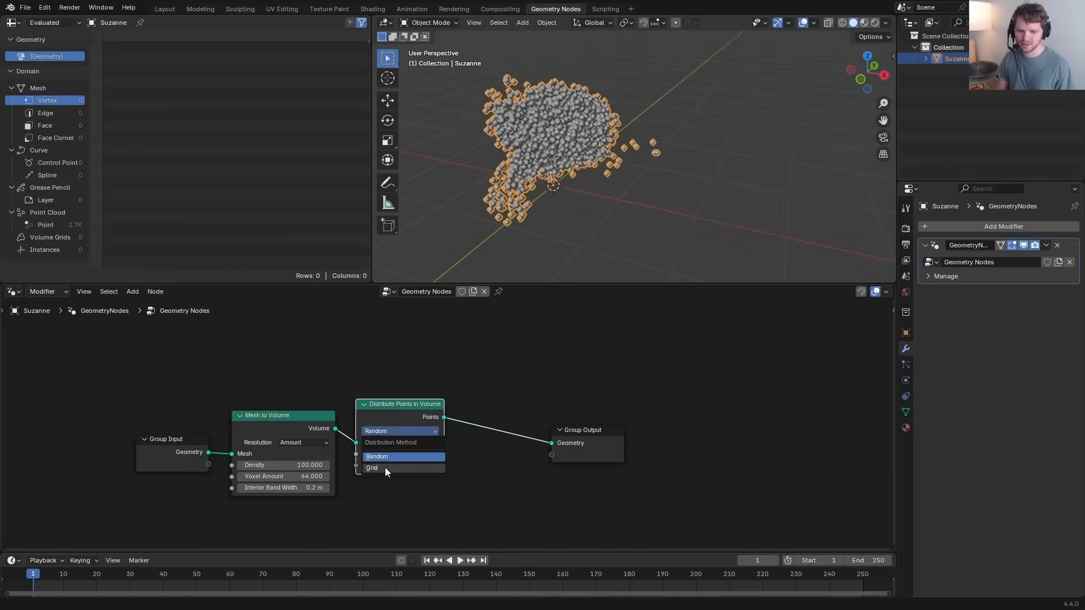
pyautogui.click(385, 467)
# Step: Add a Value node below Mesh to Volume and connect it to the Spacing input of Distribute Points in Volume
pyautogui.moveTo(706, 101); pyautogui.dragTo(819, 91, button='middle')
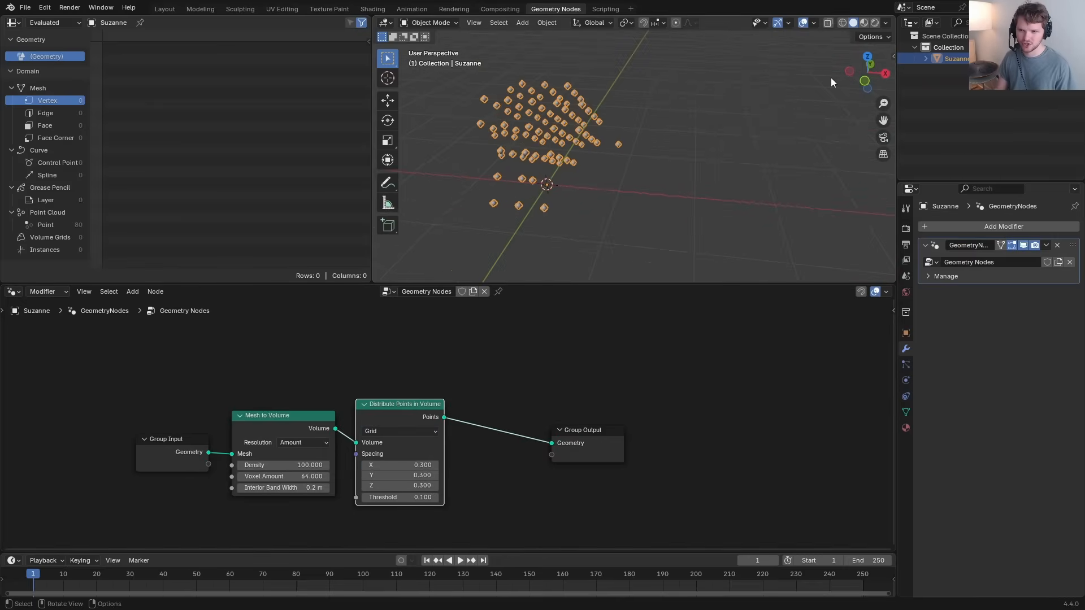
pyautogui.click(864, 82)
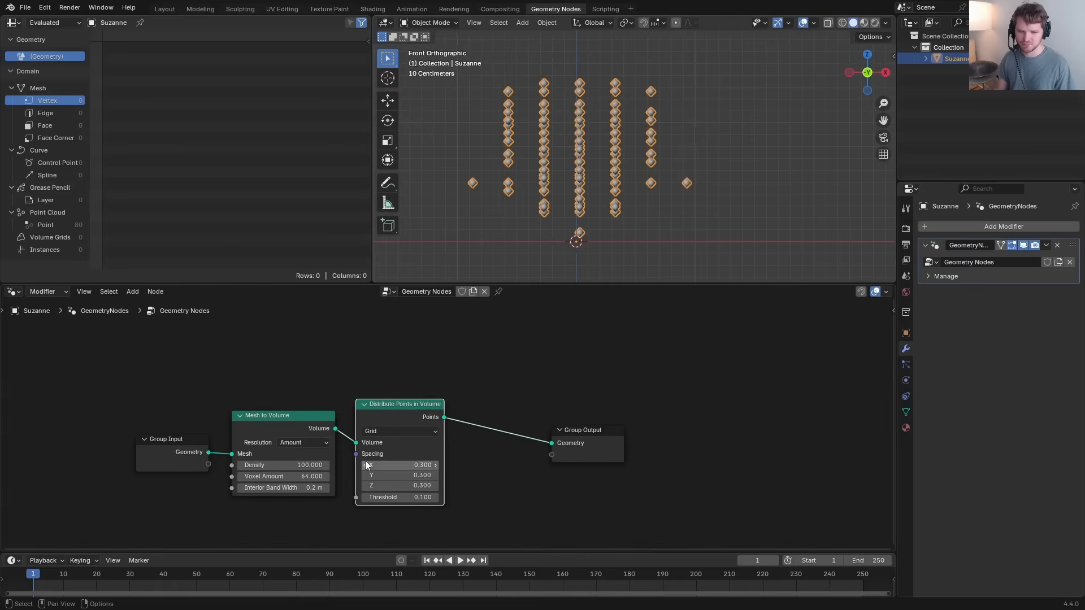
pyautogui.hotkey('shift', 'a')
pyautogui.write('valu')
pyautogui.press('Return')
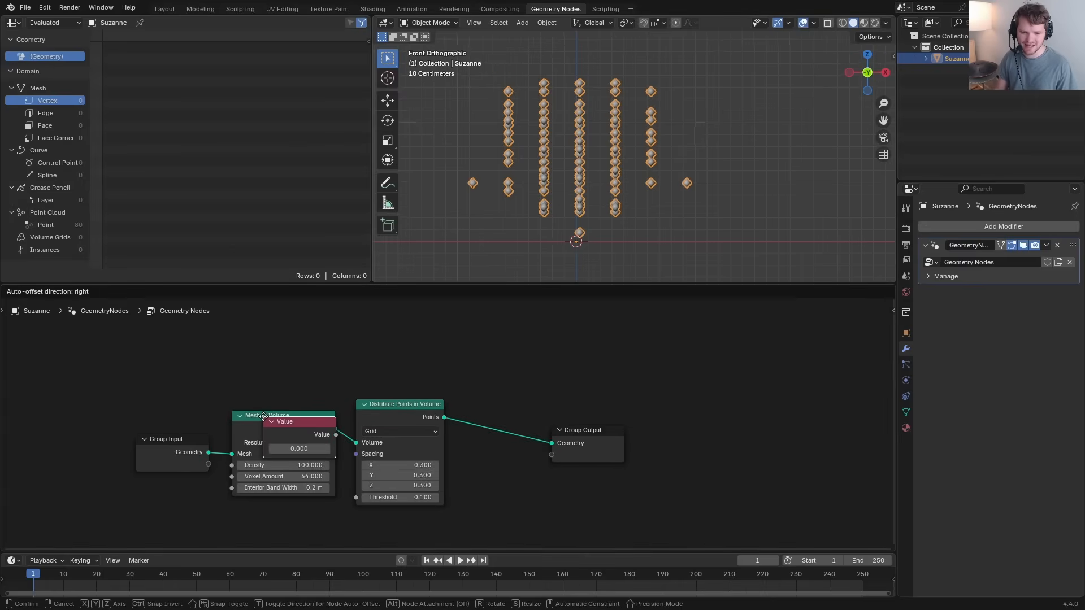
pyautogui.click(229, 514)
pyautogui.moveTo(230, 515); pyautogui.dragTo(232, 499, button='middle')
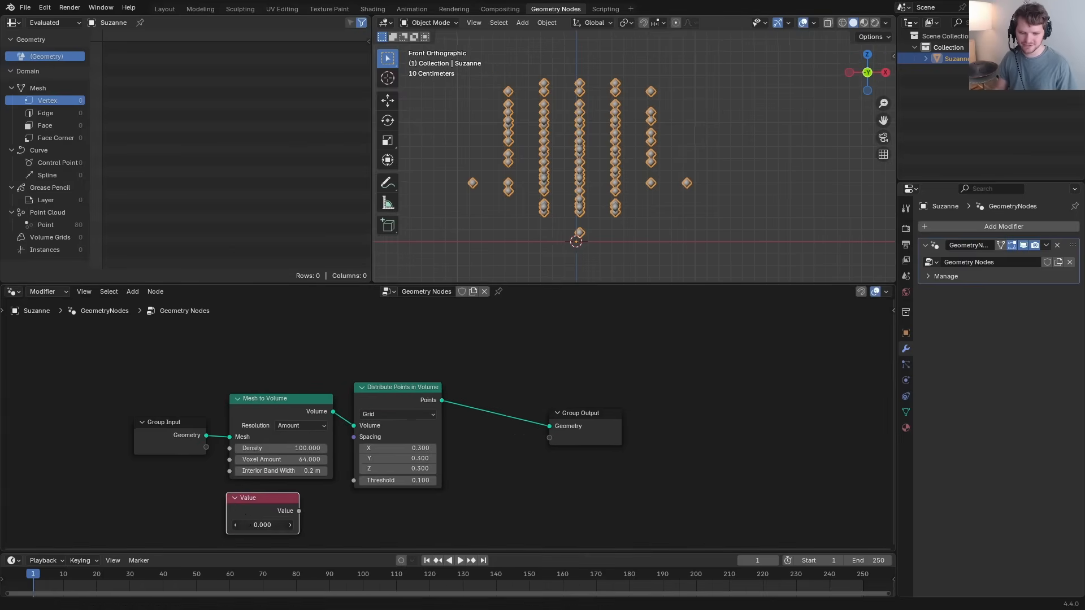
pyautogui.moveTo(298, 511); pyautogui.dragTo(354, 436)
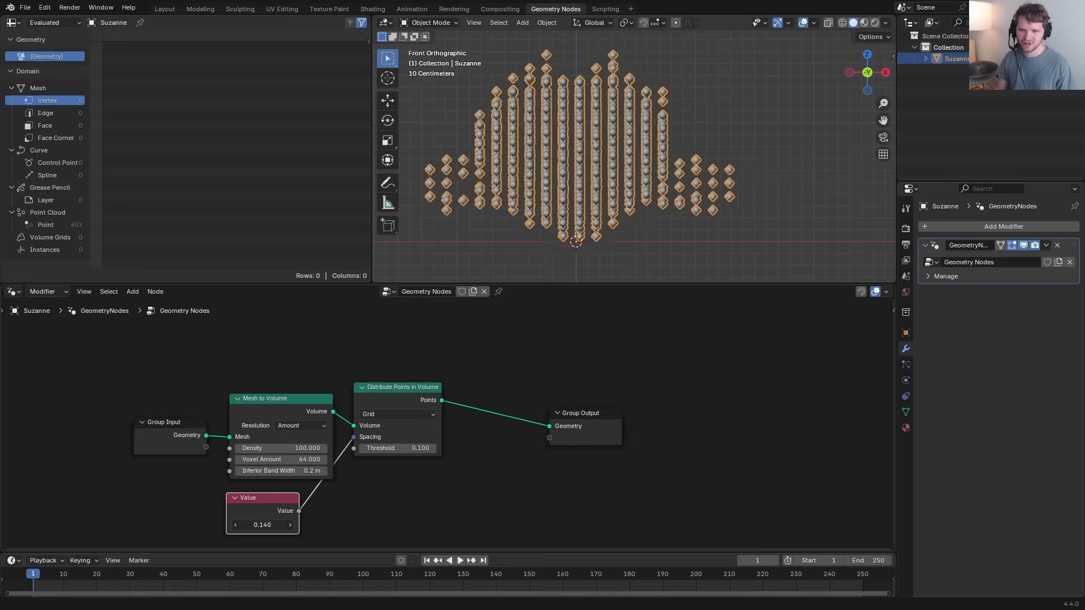
# Step: Lower the Value node that drives the grid spacing to 0.010
pyautogui.moveTo(262, 525)
pyautogui.mouseDown()
pyautogui.moveTo(294, 525)
pyautogui.moveTo(249, 525)
pyautogui.mouseUp()
pyautogui.moveTo(559, 200); pyautogui.dragTo(616, 130, button='middle')
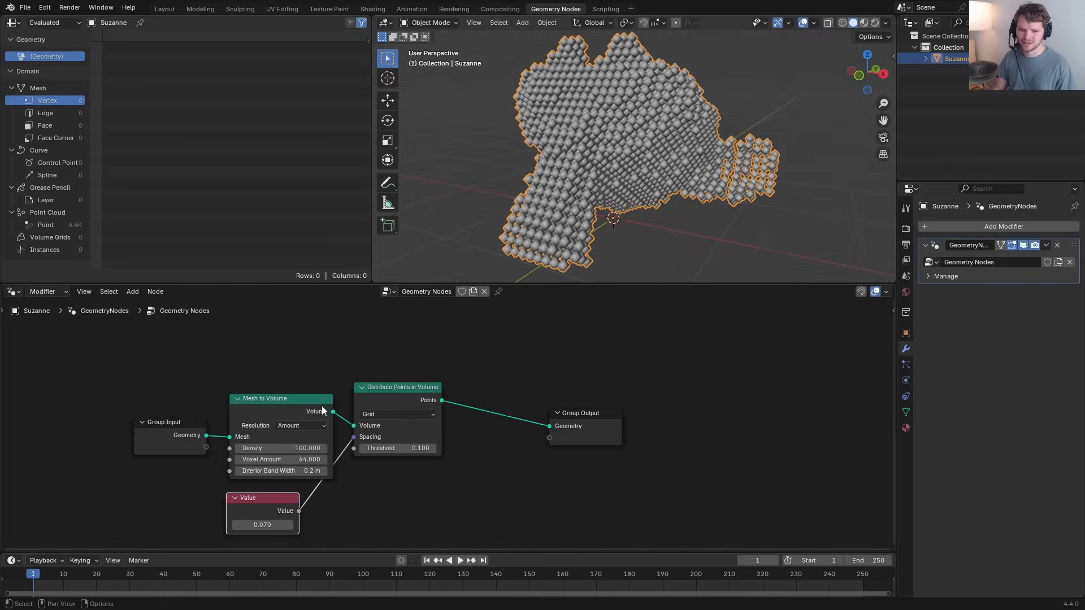
pyautogui.moveTo(262, 525); pyautogui.dragTo(245, 525)
pyautogui.scroll(2, 637, 137)
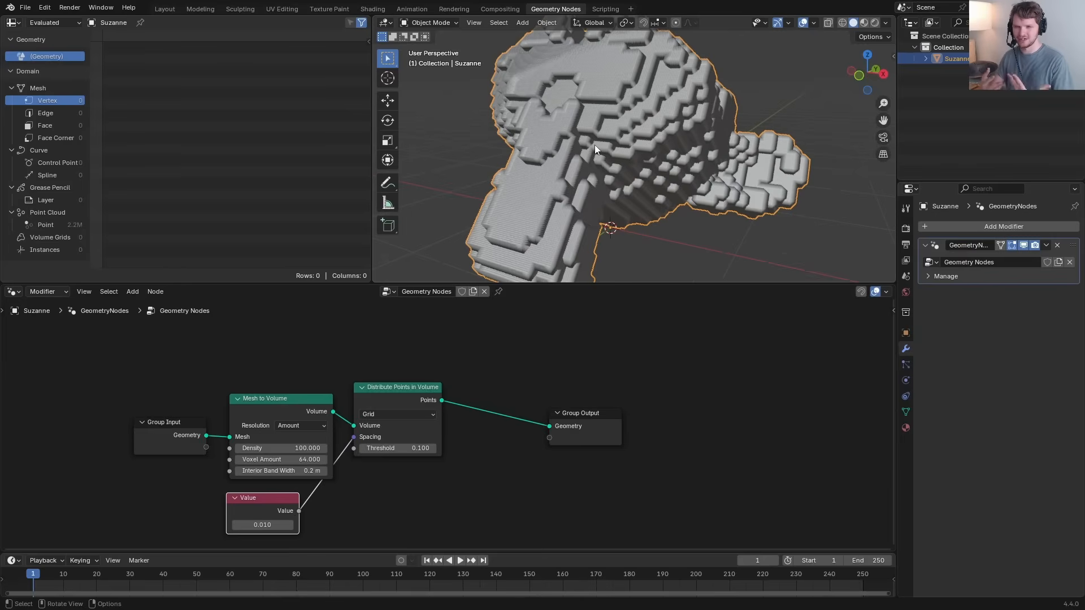
# Step: Insert a Set Point Radius node before Group Output and connect the Value node to its Radius input
pyautogui.moveTo(588, 415); pyautogui.dragTo(681, 410)
pyautogui.hotkey('shift', 'a')
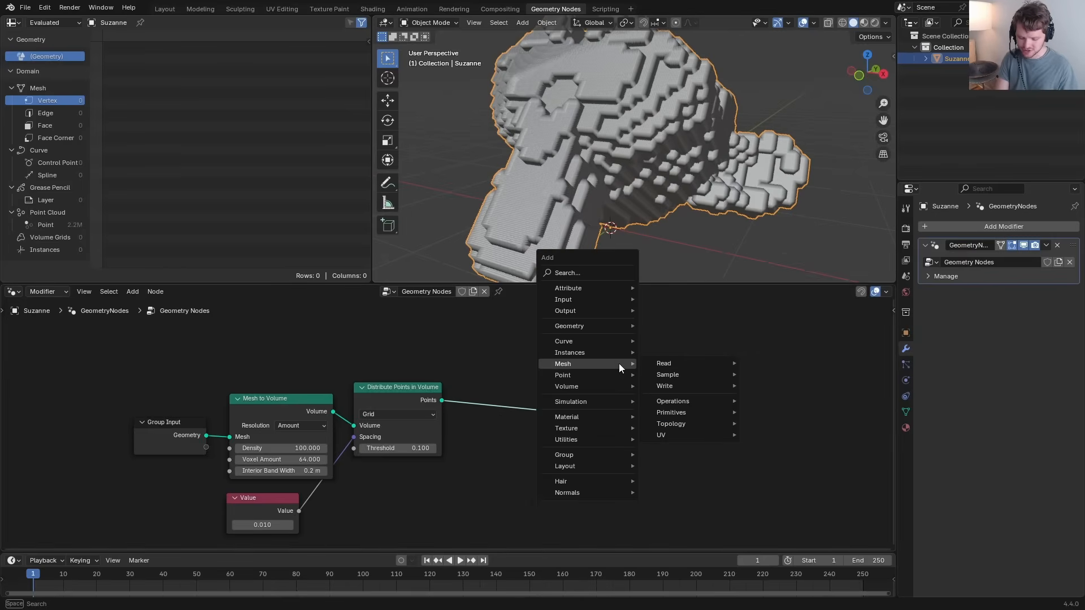
pyautogui.write('set rad')
pyautogui.press('Return')
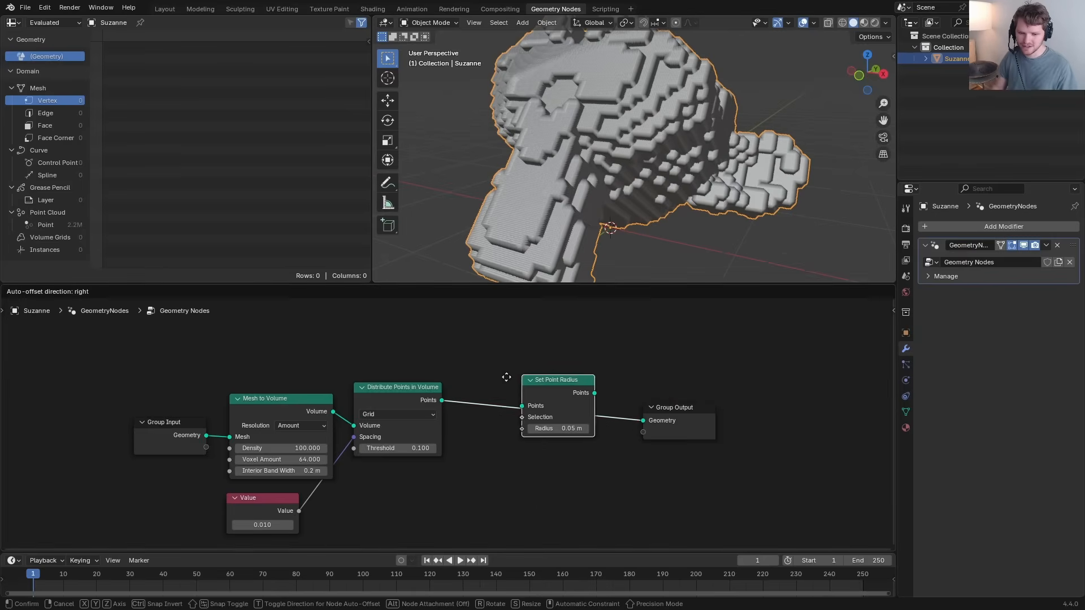
pyautogui.click(466, 377)
pyautogui.moveTo(469, 423); pyautogui.dragTo(480, 428)
pyautogui.scroll(5, 585, 141)
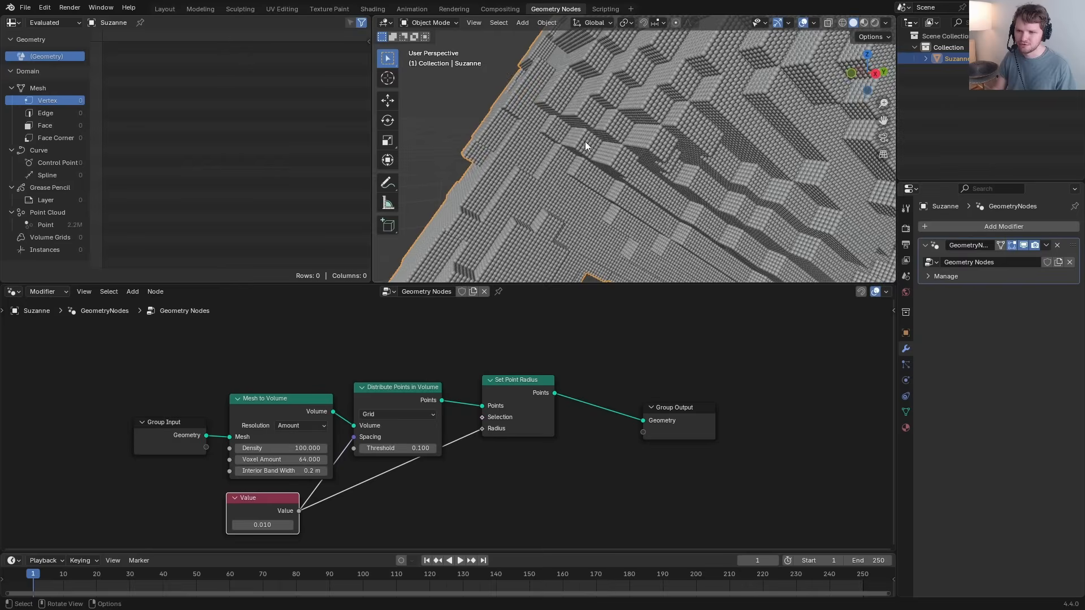
# Step: Apply the monkey object's rotation and scale
pyautogui.press('n')
pyautogui.scroll(-2, 608, 103)
pyautogui.moveTo(608, 104)
pyautogui.mouseDown(button='middle')
pyautogui.moveTo(577, 111)
pyautogui.moveTo(616, 120)
pyautogui.mouseUp(button='middle')
pyautogui.scroll(-2, 591, 141)
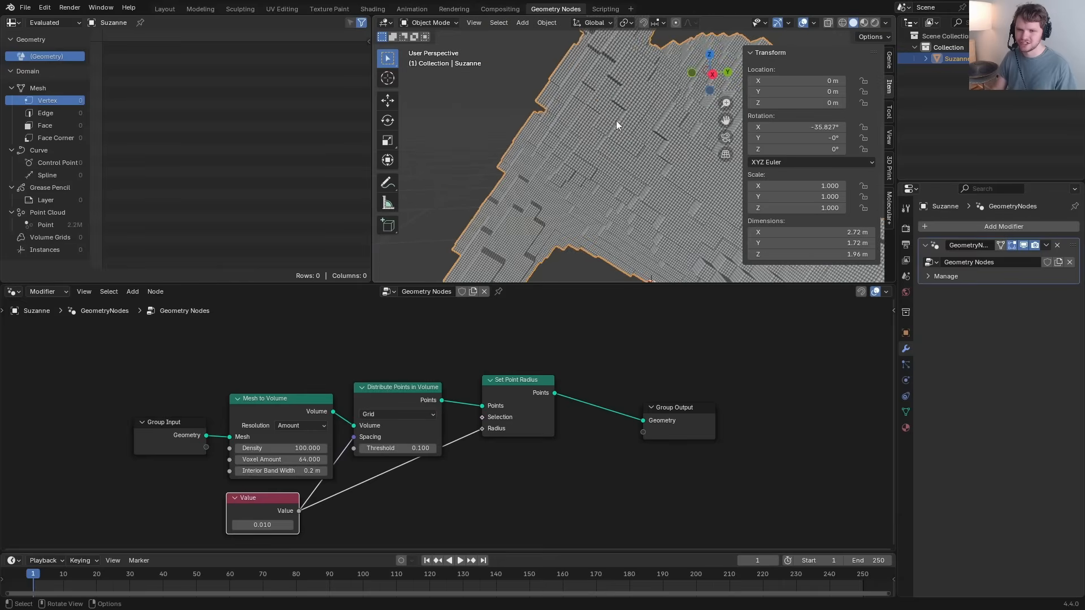
pyautogui.hotkey('ctrl', 'a')
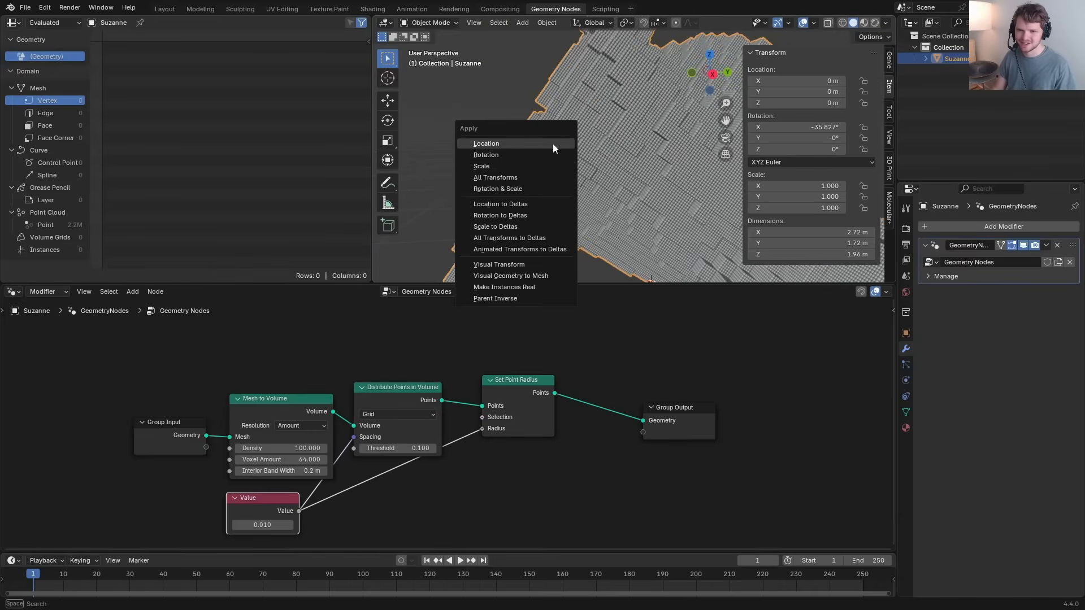
pyautogui.click(504, 185)
pyautogui.press('n')
pyautogui.scroll(-3, 610, 128)
pyautogui.moveTo(606, 131); pyautogui.dragTo(561, 161, button='middle')
# Step: Move the Group Input and Mesh to Volume nodes farther away from the Distribute Points in Volume node
pyautogui.moveTo(455, 407); pyautogui.dragTo(521, 470)
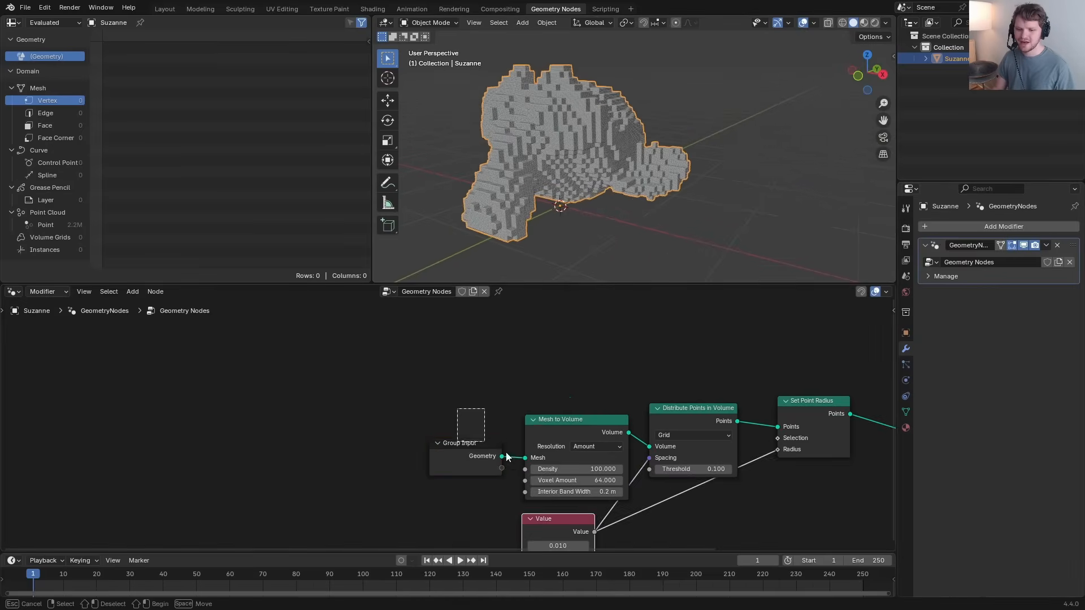
pyautogui.press('g')
pyautogui.click(401, 418)
pyautogui.moveTo(547, 417); pyautogui.dragTo(481, 388)
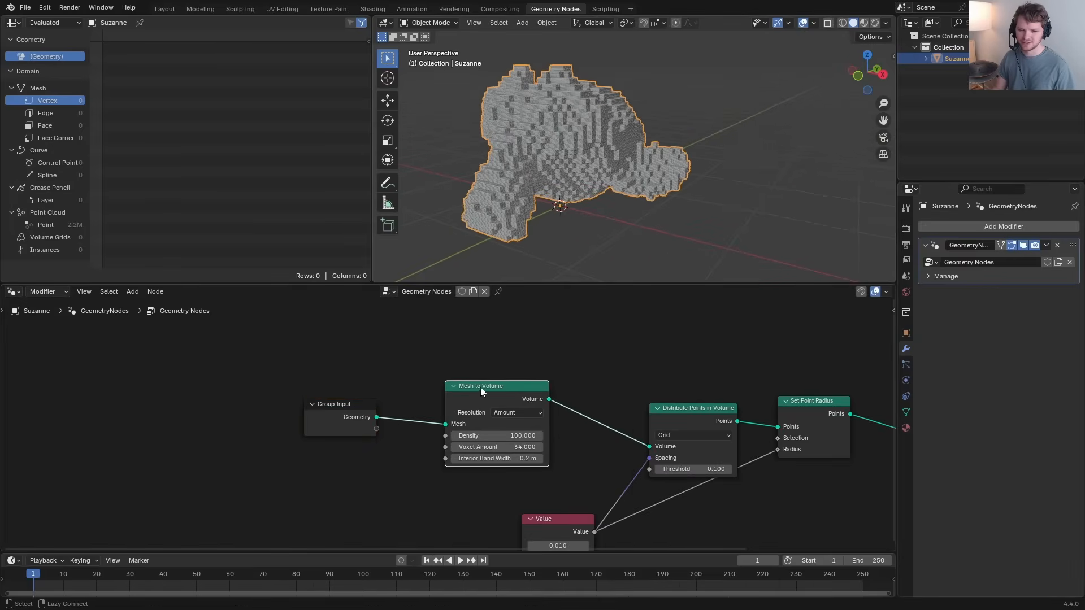
# Step: Preview the Mesh to Volume output with a voxel amount of 74.4, and route Set Point Radius back to Group Output
pyautogui.moveTo(534, 160); pyautogui.dragTo(567, 160, button='middle')
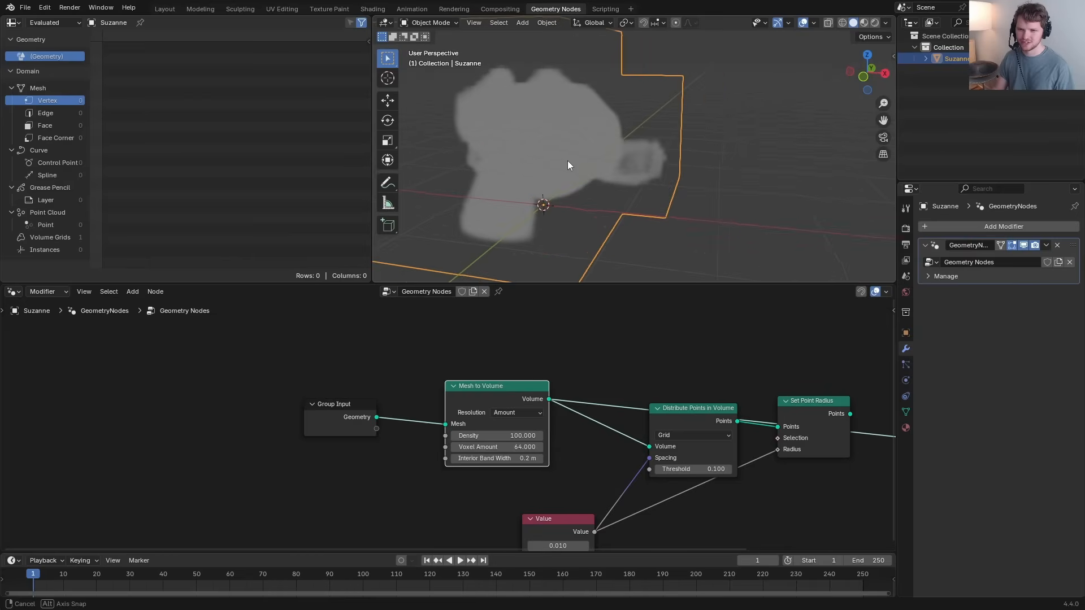
pyautogui.moveTo(491, 447); pyautogui.dragTo(554, 447)
pyautogui.keyDown('alt'); pyautogui.keyDown('shift'); pyautogui.click(807, 406); pyautogui.keyUp('shift'); pyautogui.keyUp('alt')
pyautogui.moveTo(528, 373); pyautogui.dragTo(530, 371, button='middle')
# Step: Set the Value node to 0.020 and connect it to Mesh to Volume's Voxel Size, using the Size resolution mode
pyautogui.moveTo(581, 468); pyautogui.dragTo(317, 461)
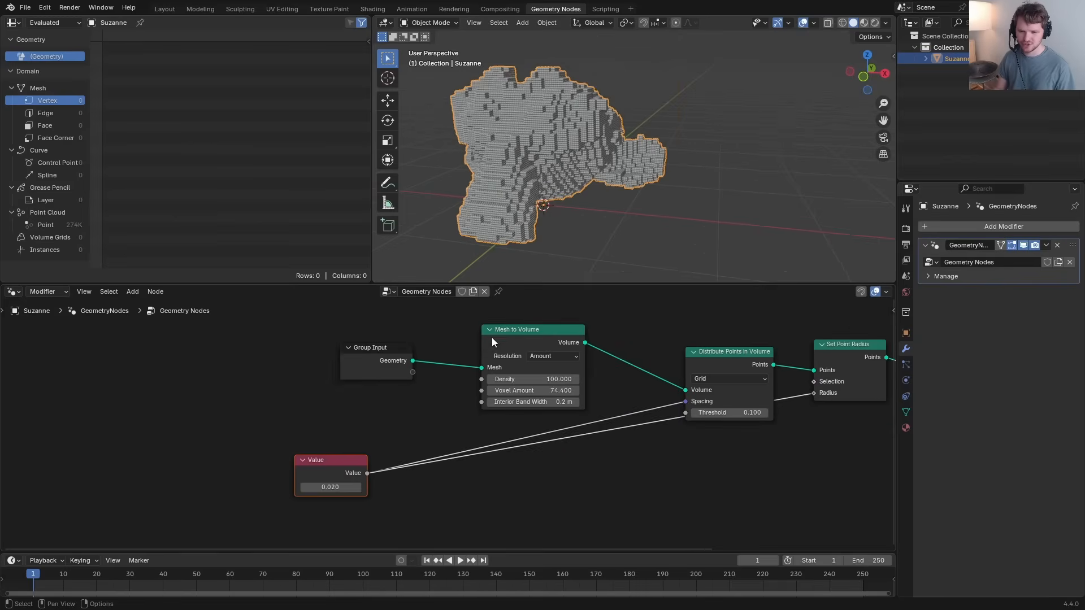
pyautogui.click(539, 379)
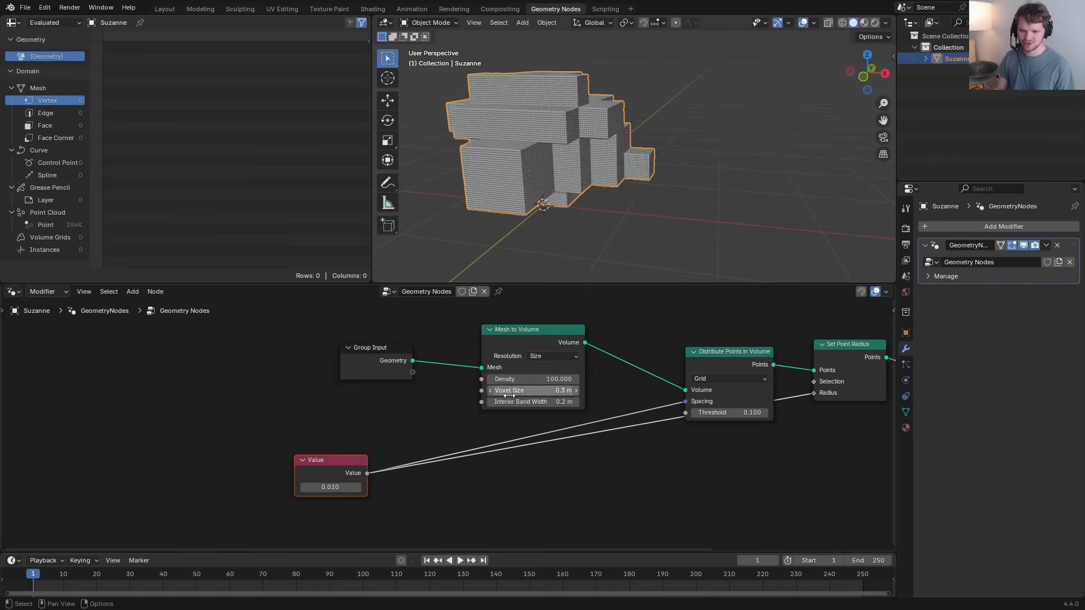
pyautogui.moveTo(481, 391); pyautogui.dragTo(368, 475)
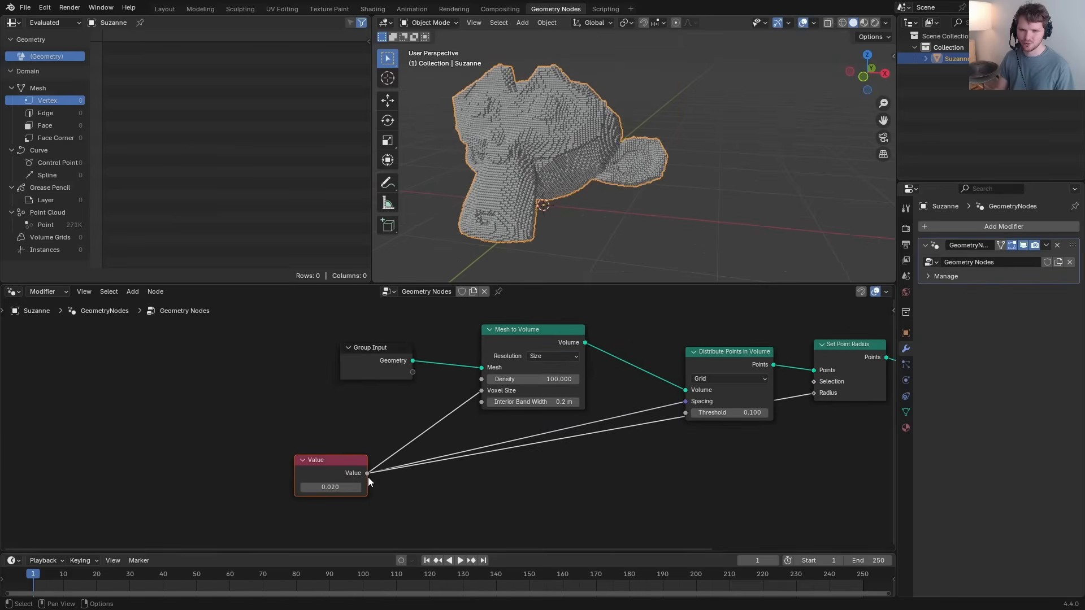
pyautogui.scroll(4, 599, 192)
pyautogui.keyDown('shift'); pyautogui.moveTo(597, 194); pyautogui.dragTo(656, 176, button='middle'); pyautogui.keyUp('shift')
pyautogui.moveTo(347, 459); pyautogui.dragTo(378, 430)
pyautogui.scroll(-4, 595, 140)
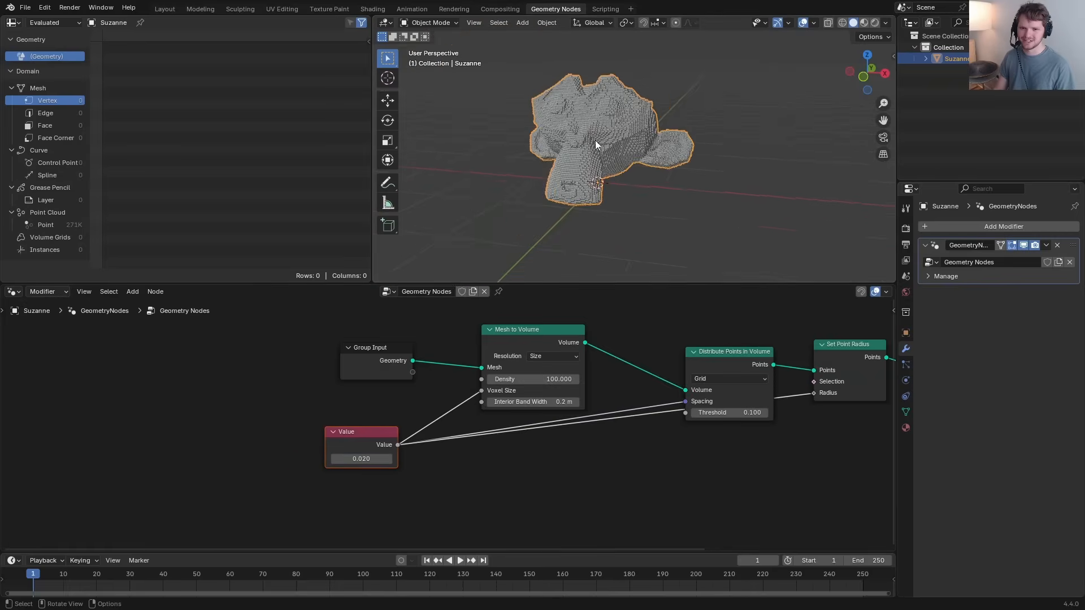
# Step: Group the volume, point distribution and radius nodes as "points" and place the group beside Group Input
pyautogui.moveTo(595, 140)
pyautogui.mouseDown(button='middle')
pyautogui.moveTo(498, 138)
pyautogui.moveTo(593, 145)
pyautogui.mouseUp(button='middle')
pyautogui.scroll(2, 593, 146)
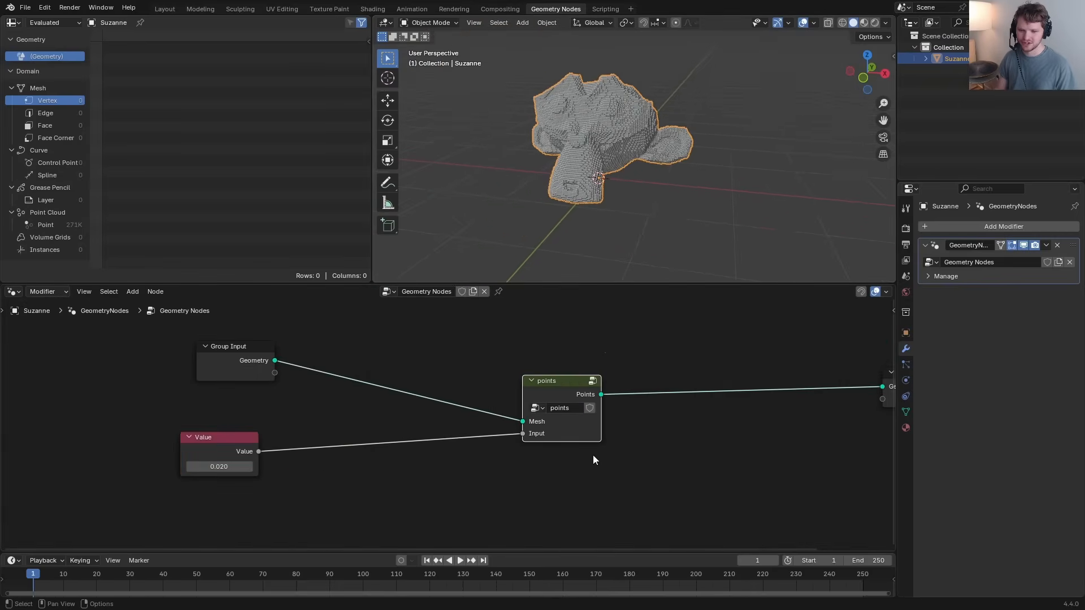
pyautogui.press('g')
pyautogui.click(360, 434)
pyautogui.moveTo(559, 147); pyautogui.dragTo(551, 149, button='middle')
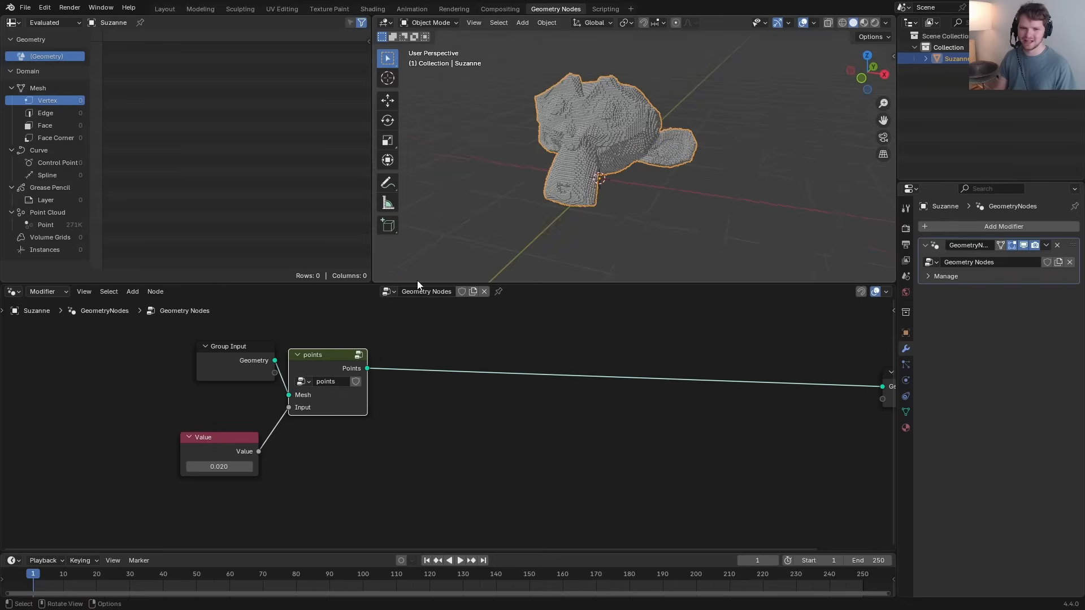
pyautogui.press('Tab')
pyautogui.press('x')
pyautogui.click(552, 159)
pyautogui.hotkey('shift', 'a')
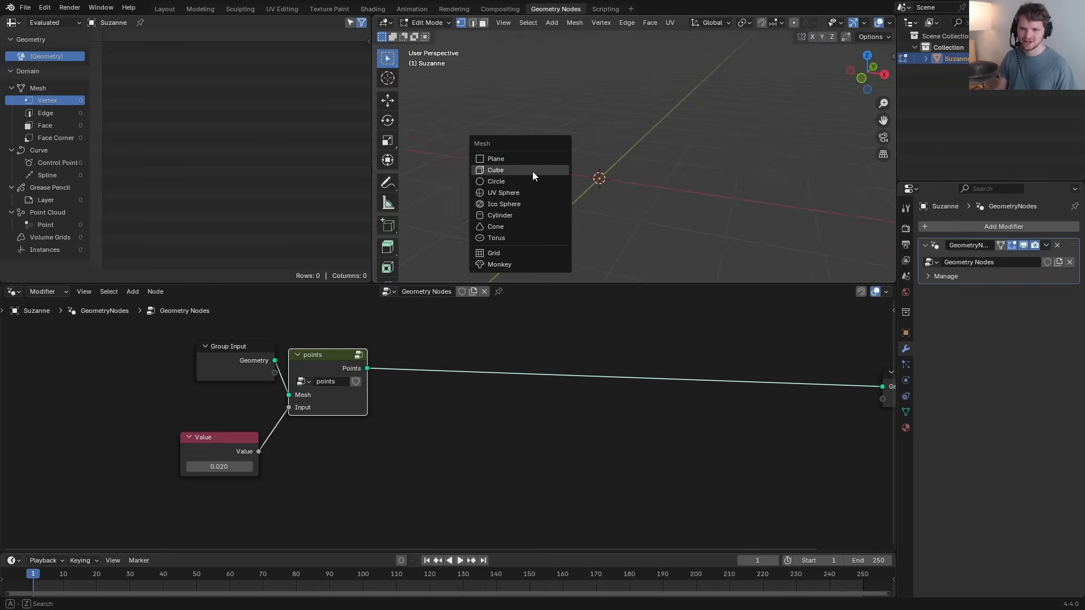
pyautogui.click(533, 171)
pyautogui.hotkey('ctrl', 'z')
pyautogui.hotkey('ctrl', 'z')
pyautogui.press('Tab')
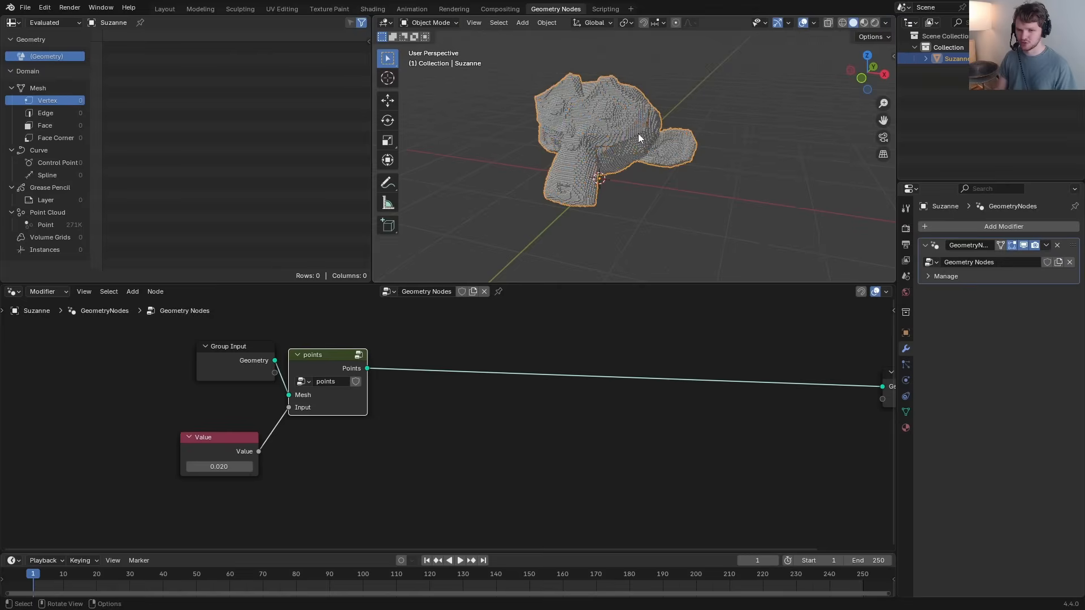
# Step: Switch the viewport to front view and add a Points node connected to Group Output in place of the points group
pyautogui.click(862, 79)
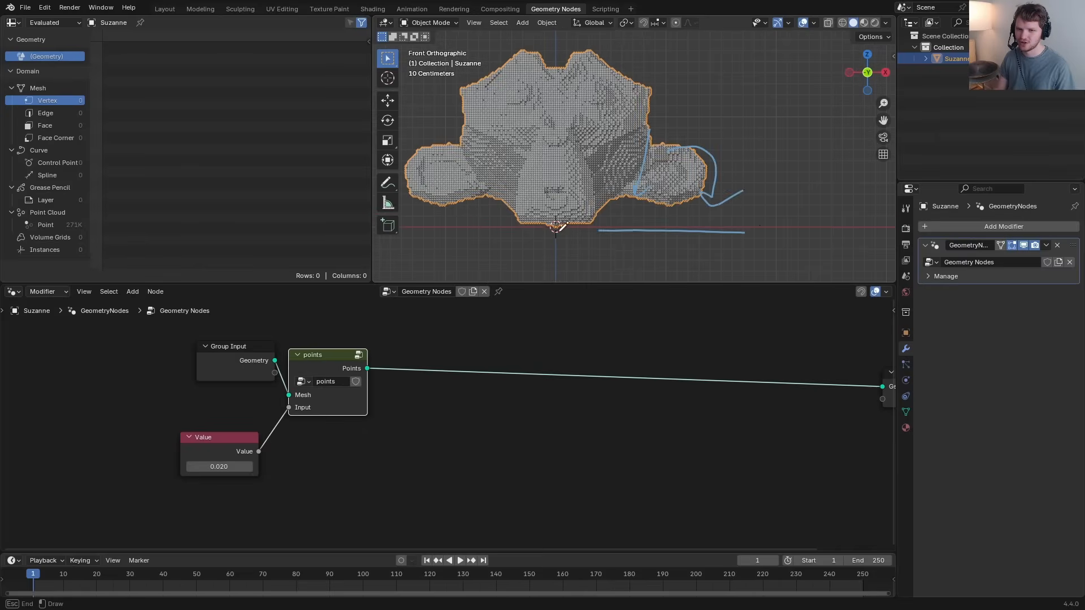
pyautogui.keyDown('shift'); pyautogui.moveTo(528, 184); pyautogui.dragTo(554, 185, button='middle'); pyautogui.keyUp('shift')
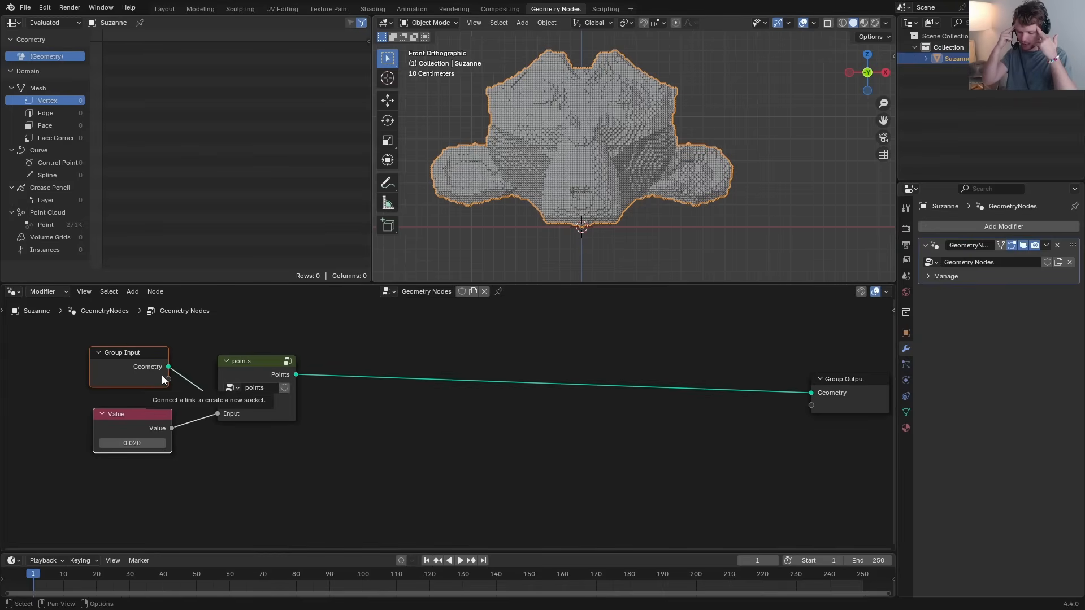
pyautogui.hotkey('shift', 'a')
pyautogui.write('poin')
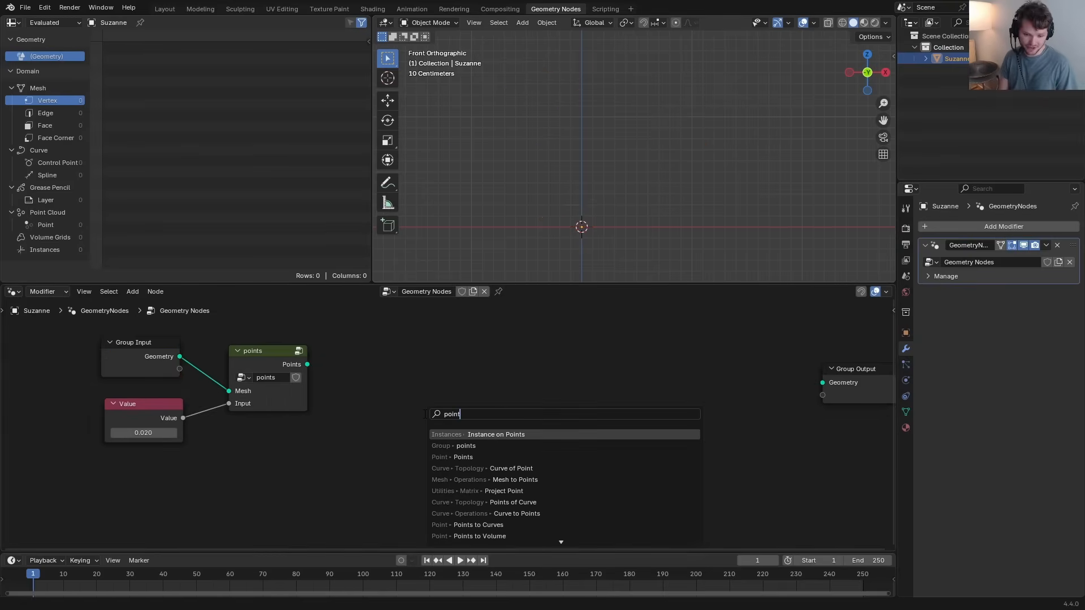
pyautogui.write('t')
pyautogui.press('Down')
pyautogui.press('Down')
pyautogui.press('Return')
pyautogui.click(430, 401)
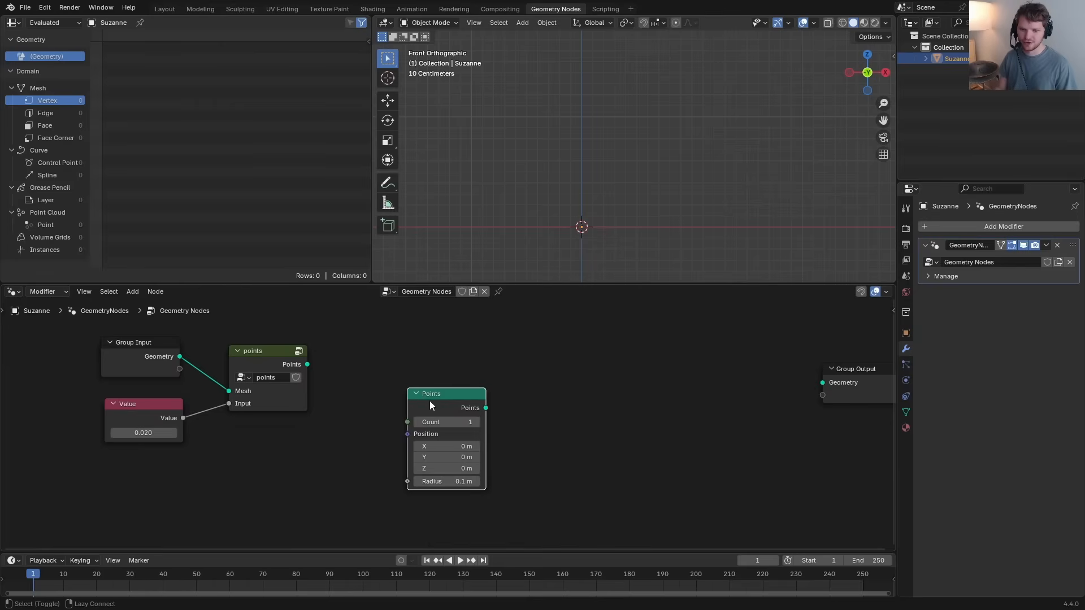
pyautogui.keyDown('alt'); pyautogui.keyDown('shift'); pyautogui.click(432, 400); pyautogui.keyUp('shift'); pyautogui.keyUp('alt')
# Step: Set the Points node's Z position to 1 m
pyautogui.click(442, 467)
pyautogui.write('1')
pyautogui.press('Return')
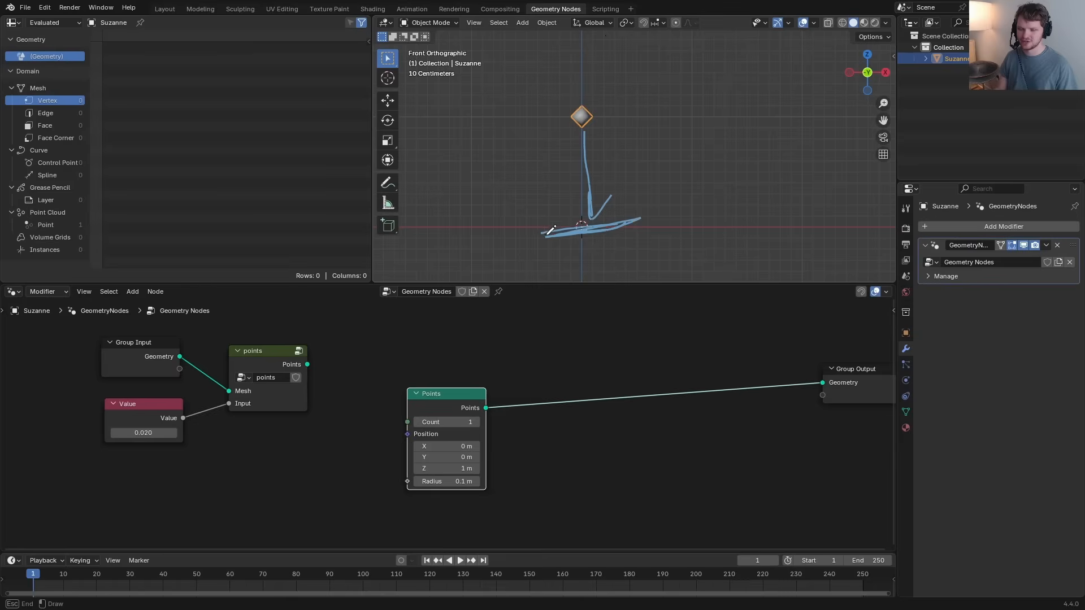
pyautogui.moveTo(549, 226); pyautogui.dragTo(601, 150, button='right')
# Step: Insert a Vector-type Store Named Attribute node between Points and Group Output, and name its attribute "gravity"
pyautogui.moveTo(583, 384); pyautogui.dragTo(507, 376, button='middle')
pyautogui.hotkey('shift', 'a')
pyautogui.write('store')
pyautogui.press('Return')
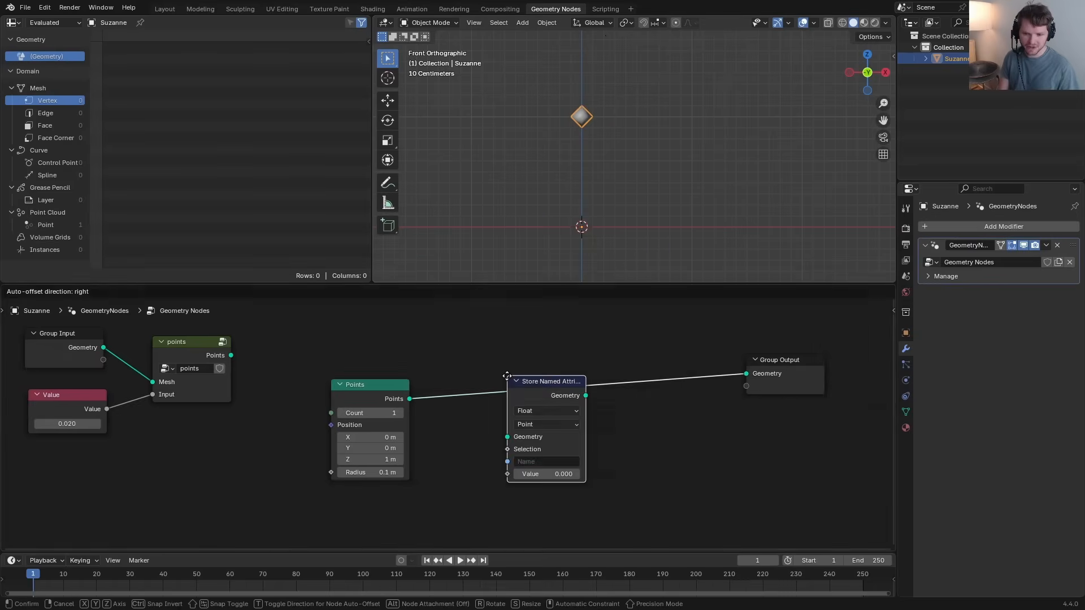
pyautogui.click(476, 366)
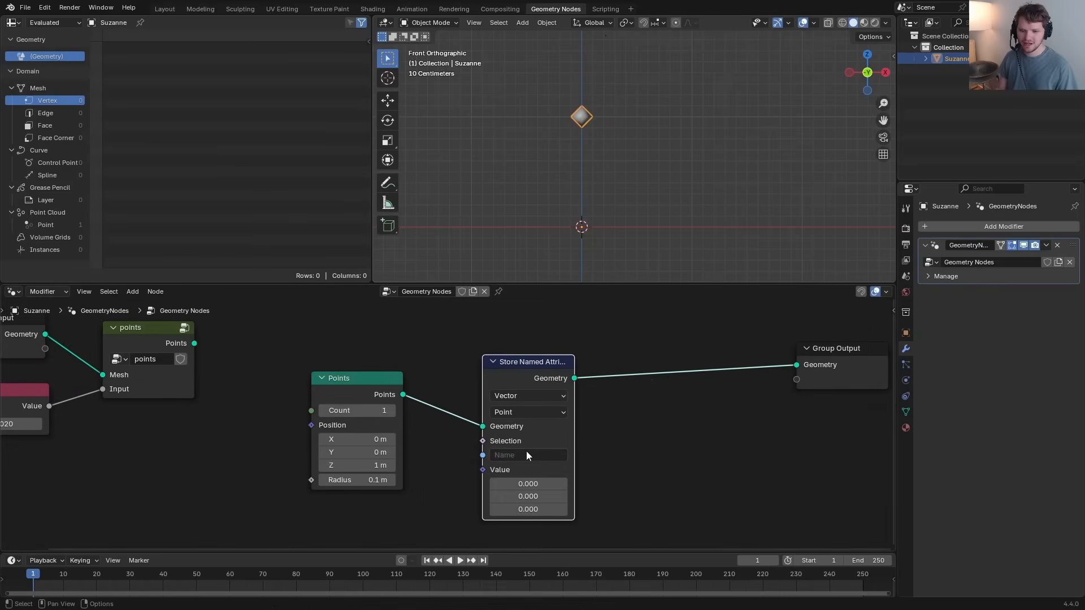
pyautogui.click(526, 453)
pyautogui.write('gravity')
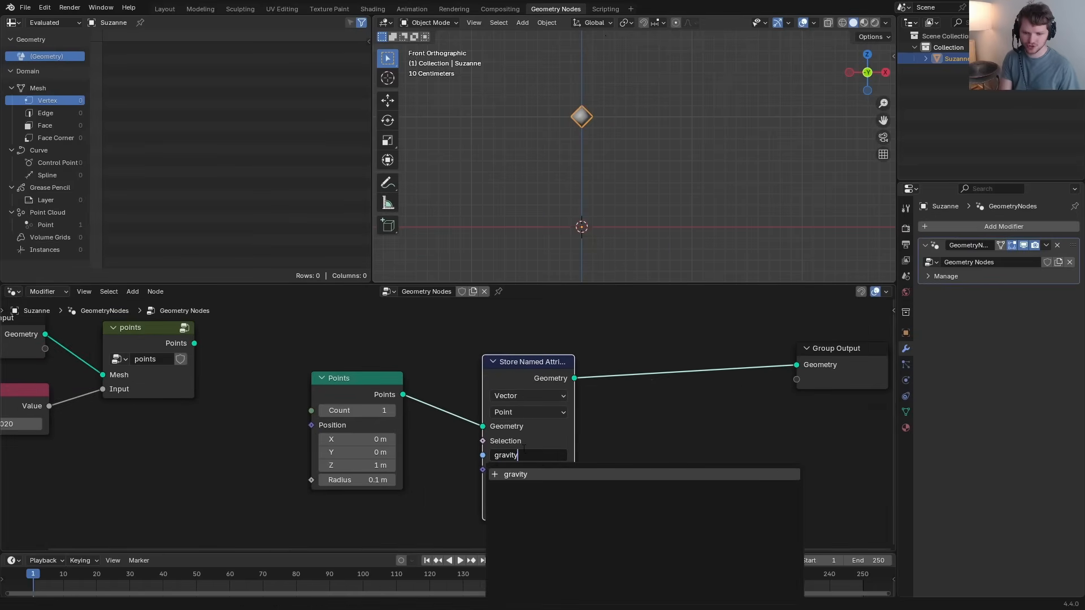
pyautogui.press('Return')
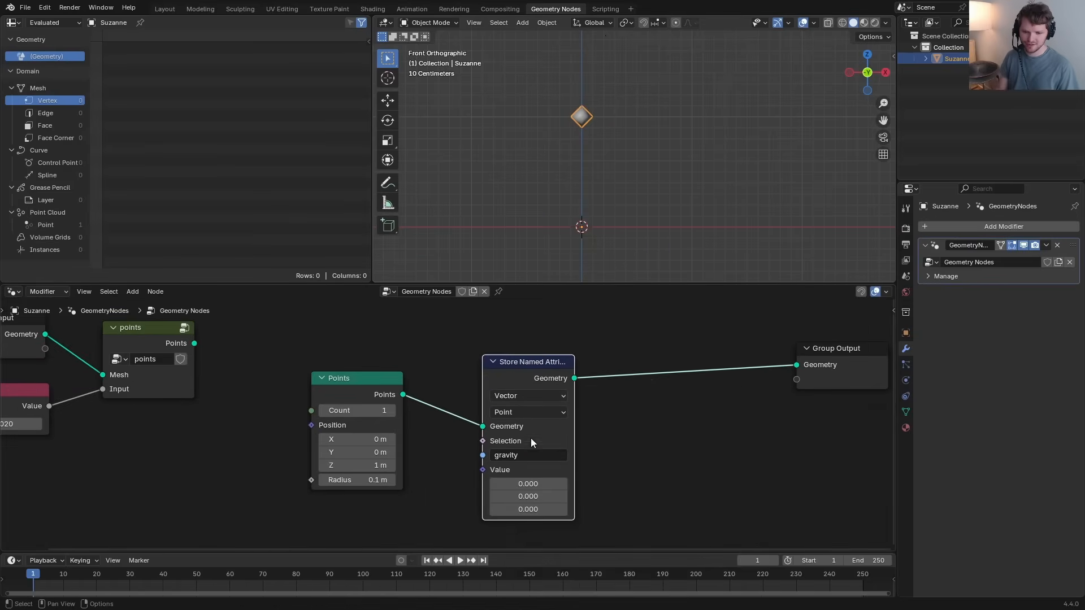
# Step: Set the gravity attribute's Z value to -9.8 and move its node closer to the Points node
pyautogui.click(534, 507)
pyautogui.write('-9.8')
pyautogui.press('Return')
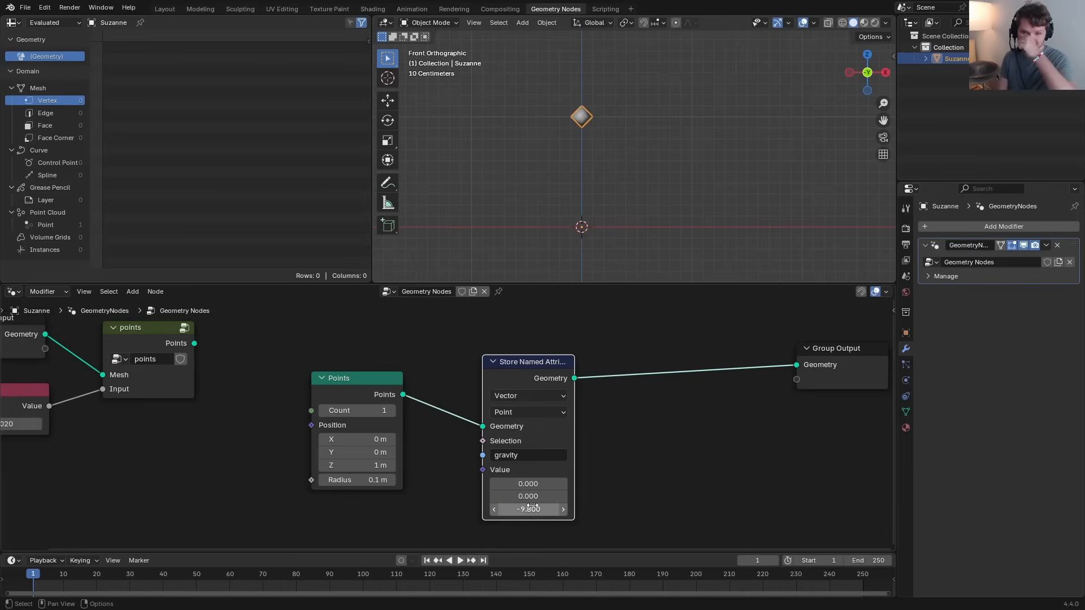
pyautogui.moveTo(536, 383); pyautogui.dragTo(495, 403)
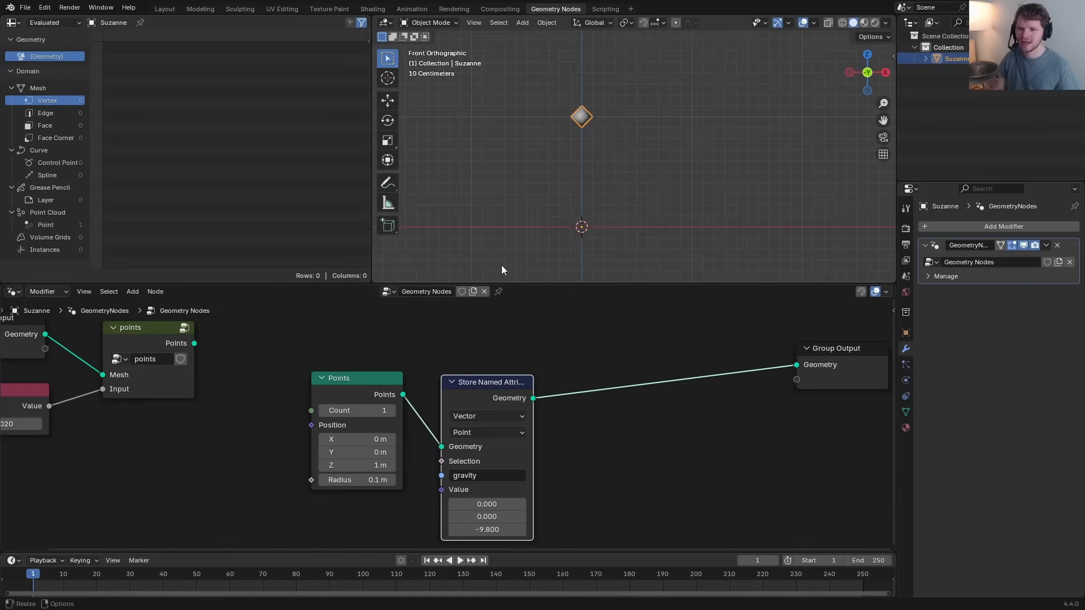
pyautogui.moveTo(584, 126); pyautogui.dragTo(585, 156)
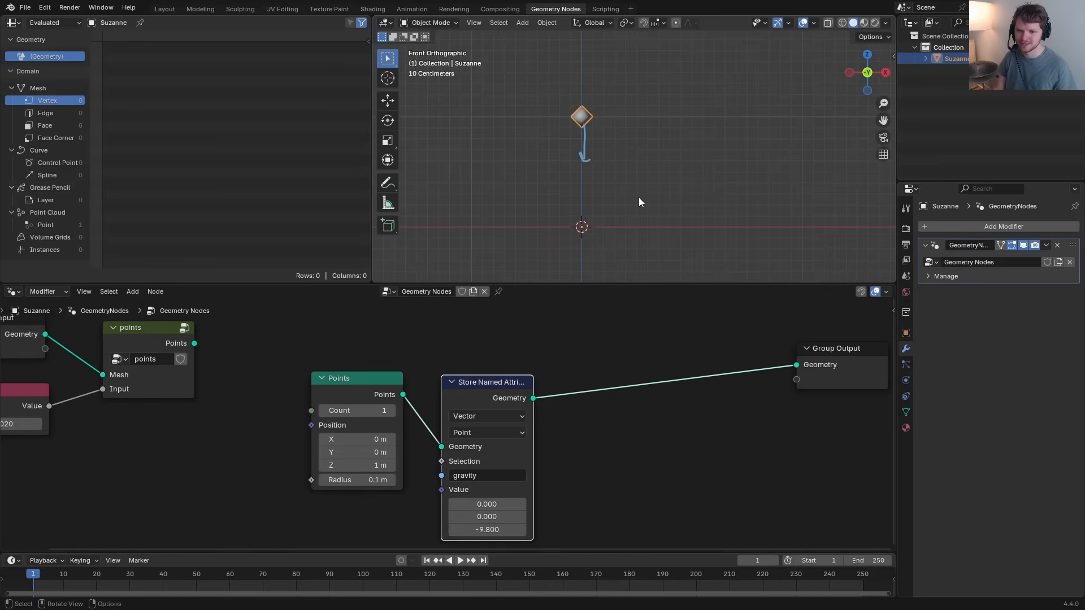
# Step: Add a simulation zone and wire it between the gravity Store Named Attribute node and Group Output
pyautogui.hotkey('shift', 'a')
pyautogui.write('simul')
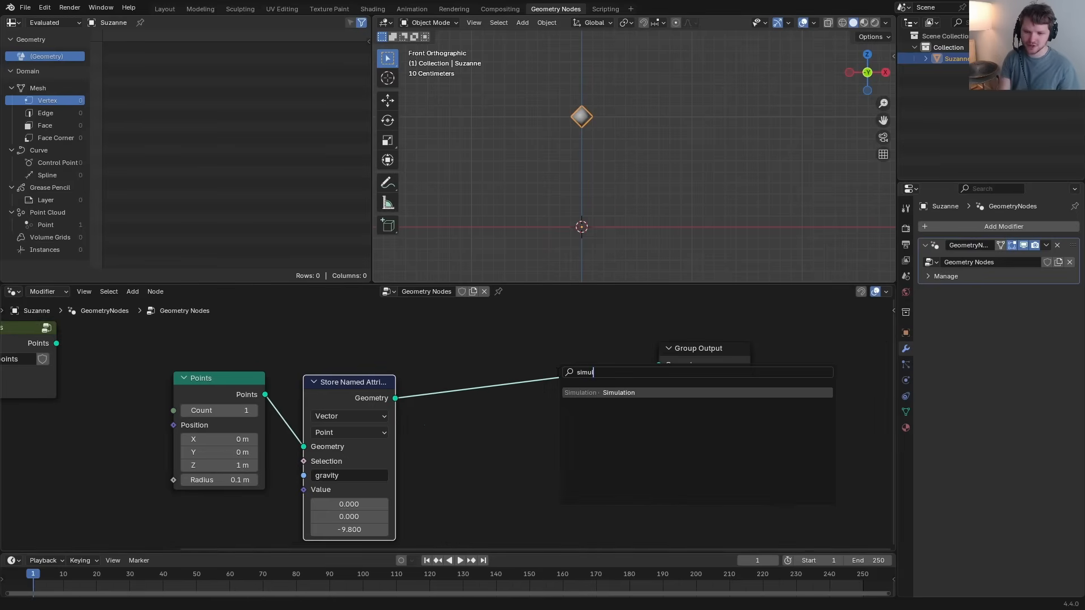
pyautogui.press('Return')
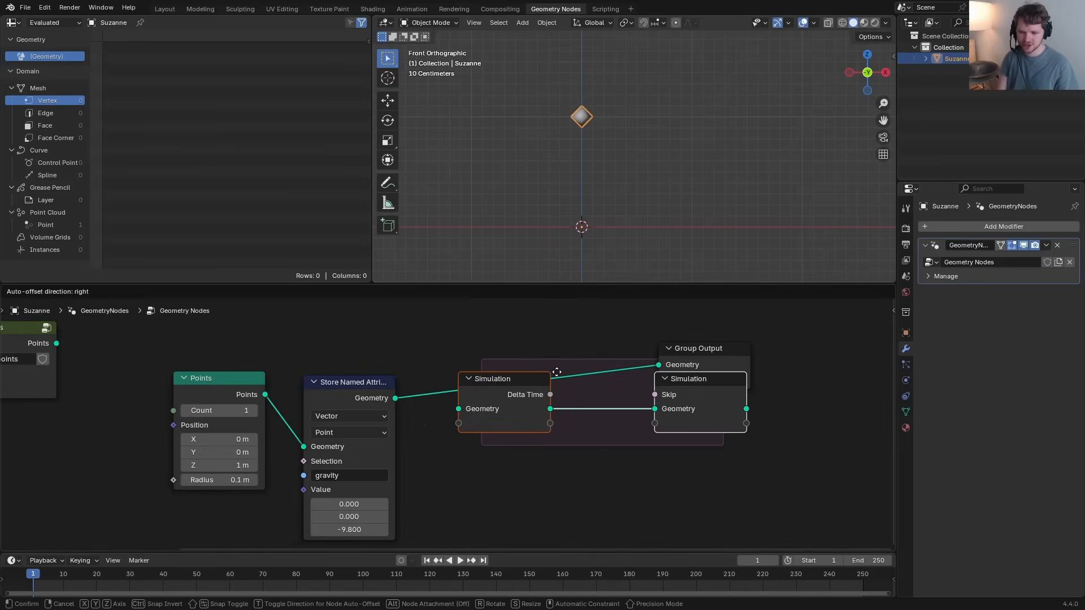
pyautogui.click(549, 404)
pyautogui.moveTo(395, 398); pyautogui.dragTo(439, 424)
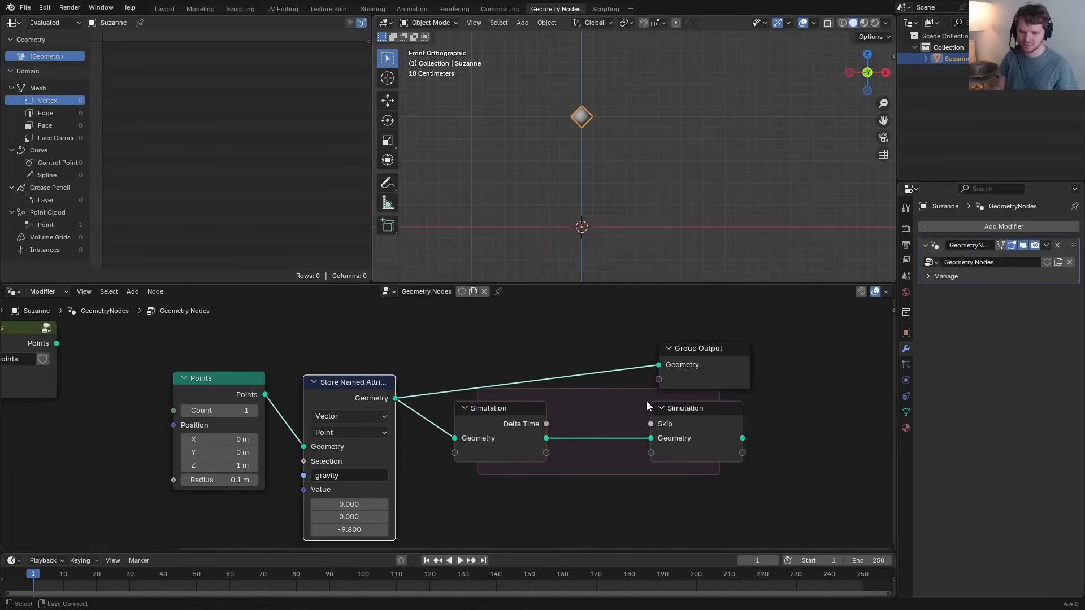
pyautogui.moveTo(713, 359); pyautogui.dragTo(702, 376)
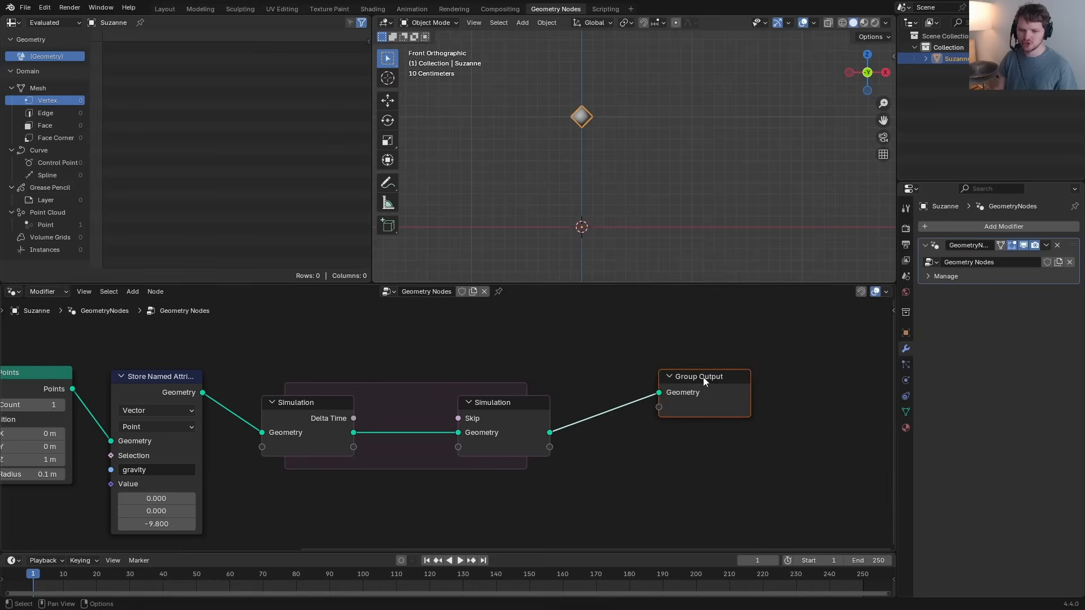
# Step: Duplicate the gravity Store Named Attribute node ahead of the simulation zone, rename its attribute "velocity" and set its Z value to 0
pyautogui.moveTo(466, 429); pyautogui.dragTo(593, 390, button='middle')
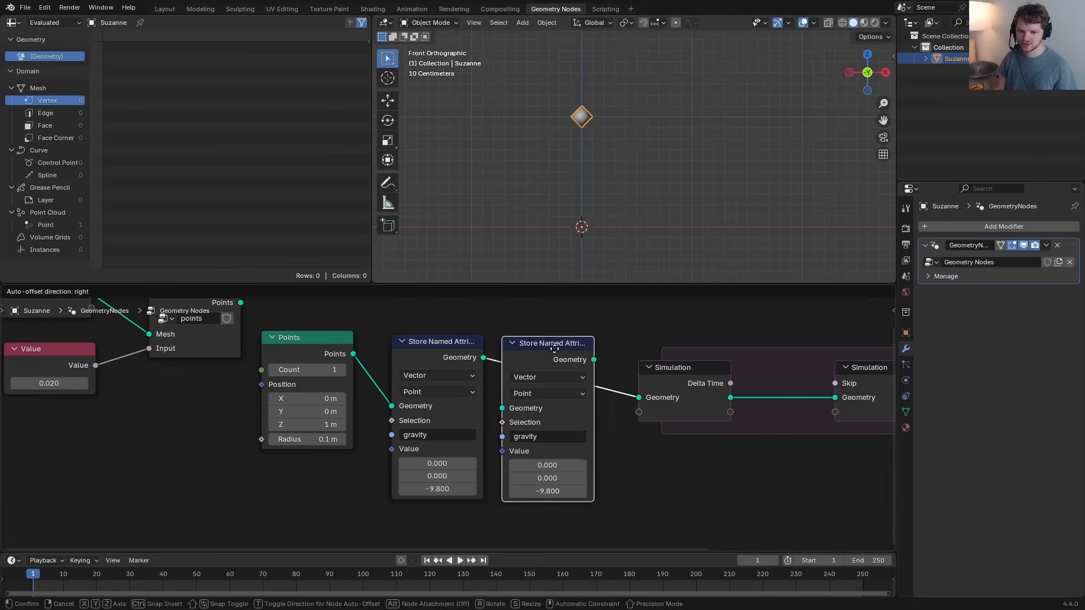
pyautogui.click(554, 436)
pyautogui.write('velocity')
pyautogui.press('Return')
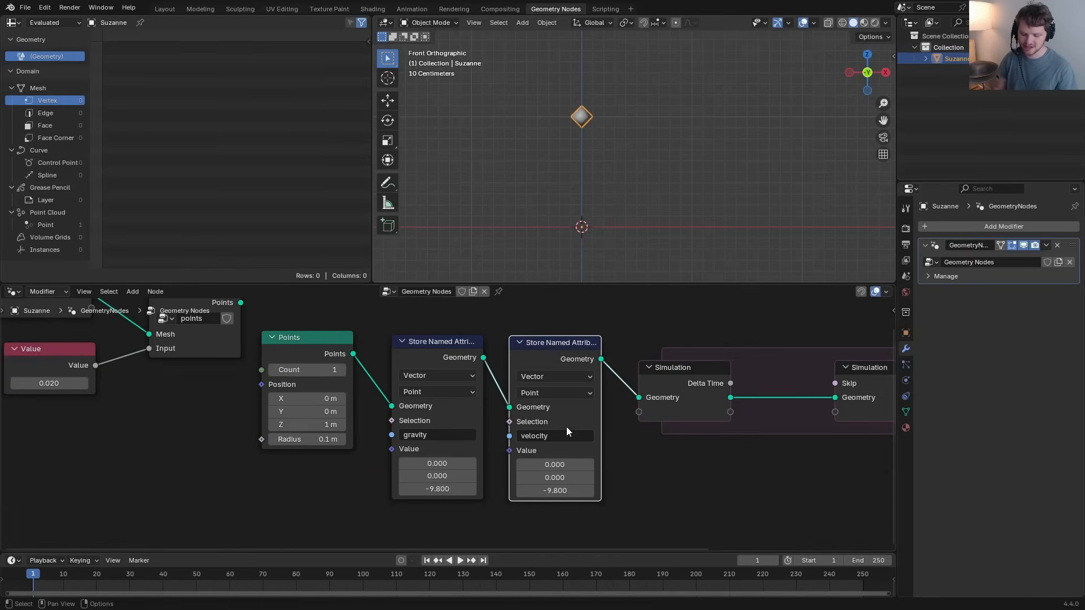
pyautogui.click(560, 496)
pyautogui.write('0')
pyautogui.press('Return')
# Step: Insert a copy of the velocity Store Named Attribute node on the geometry link inside the simulation zone
pyautogui.moveTo(661, 432); pyautogui.dragTo(288, 442, button='middle')
pyautogui.scroll(-2, 339, 444)
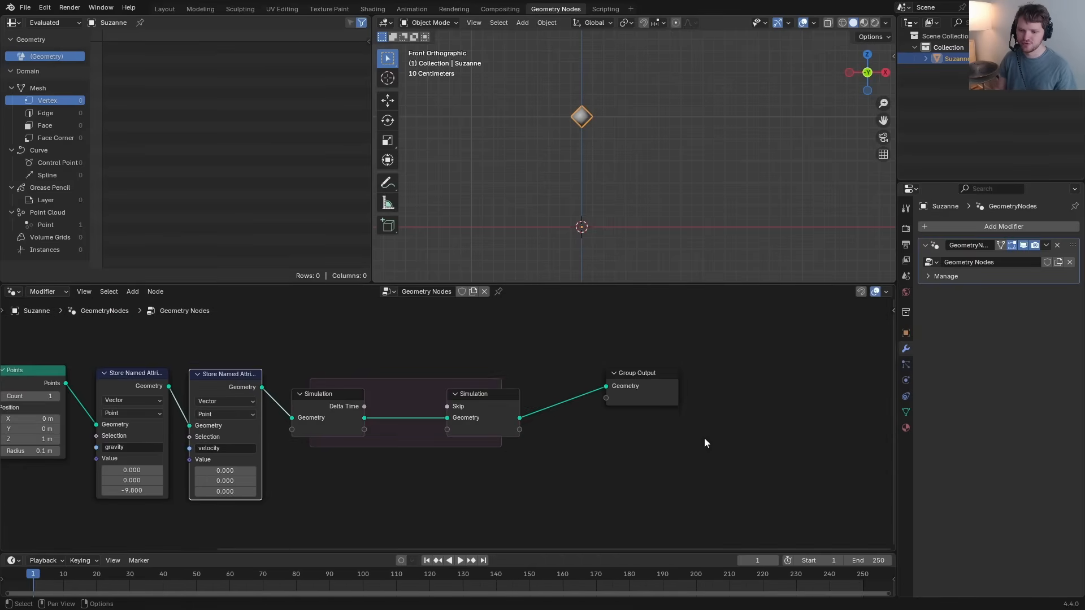
pyautogui.hotkey('shift', 'd')
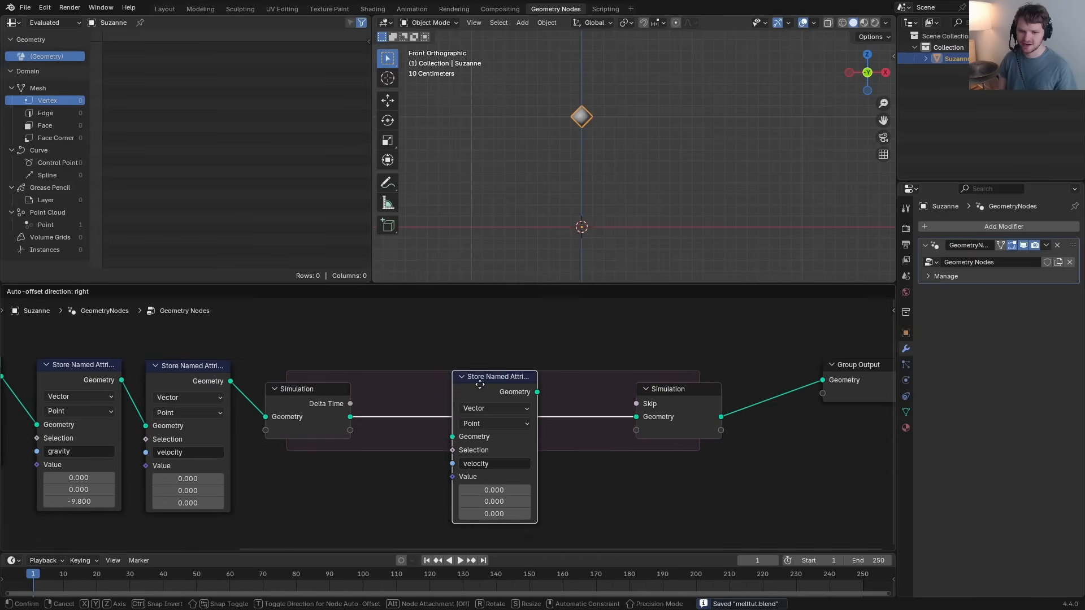
pyautogui.click(476, 374)
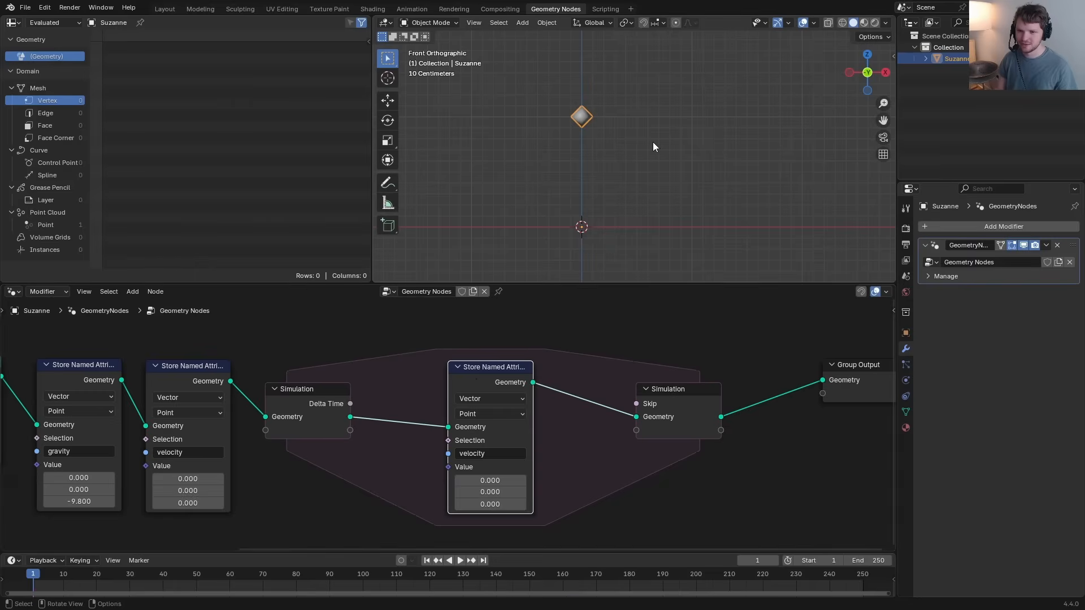
pyautogui.press('d')
pyautogui.moveTo(645, 177); pyautogui.dragTo(649, 166)
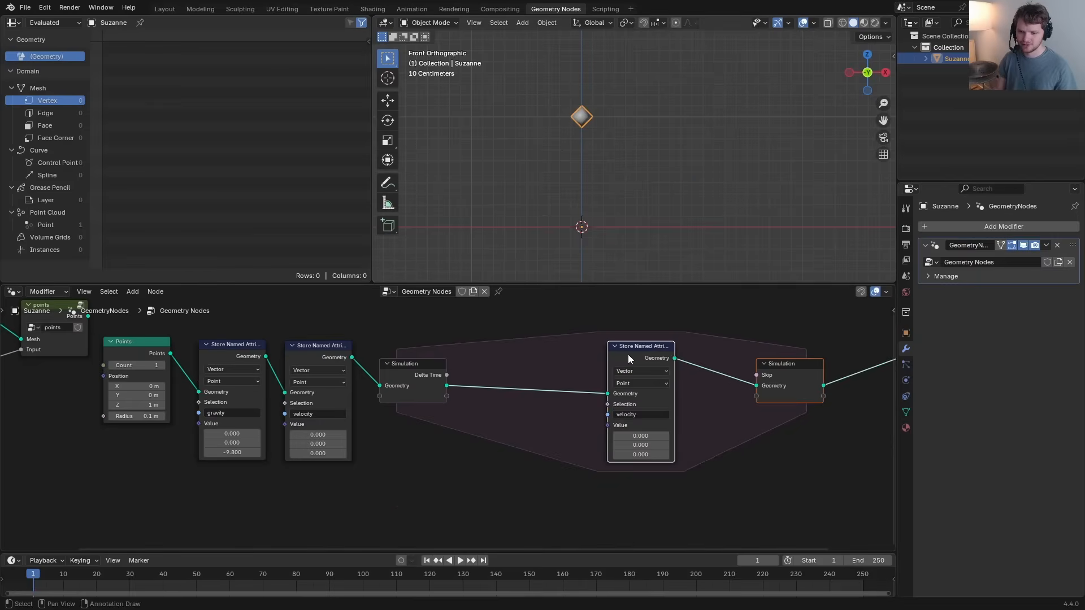
# Step: Add a Vector-type Named Attribute node reading "gravity" and place it below the simulation input node
pyautogui.hotkey('shift', 'a')
pyautogui.write('named')
pyautogui.press('Return')
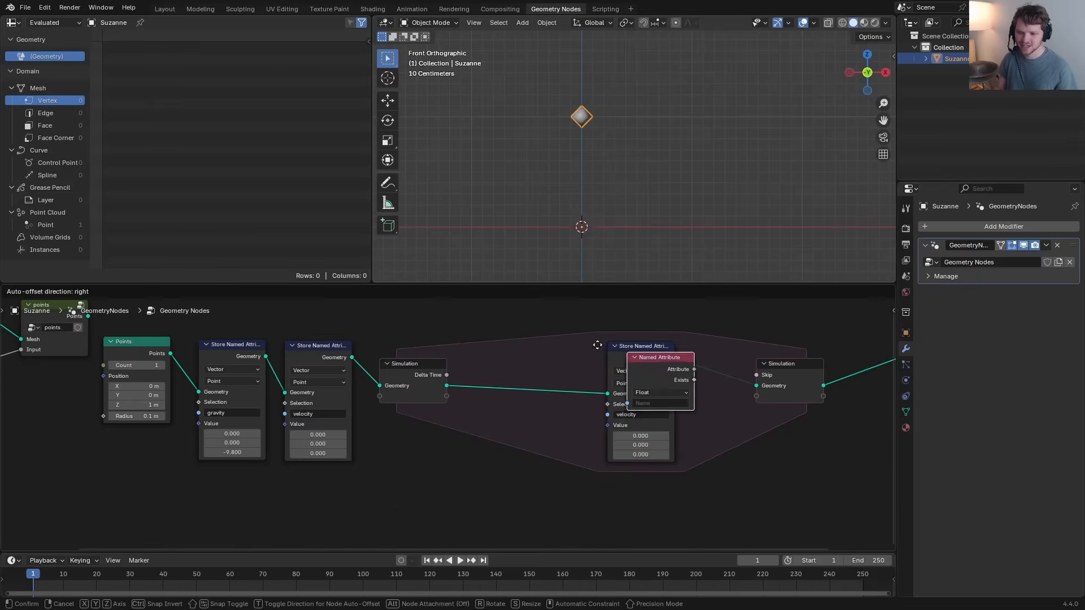
pyautogui.click(470, 427)
pyautogui.click(482, 464)
pyautogui.click(483, 489)
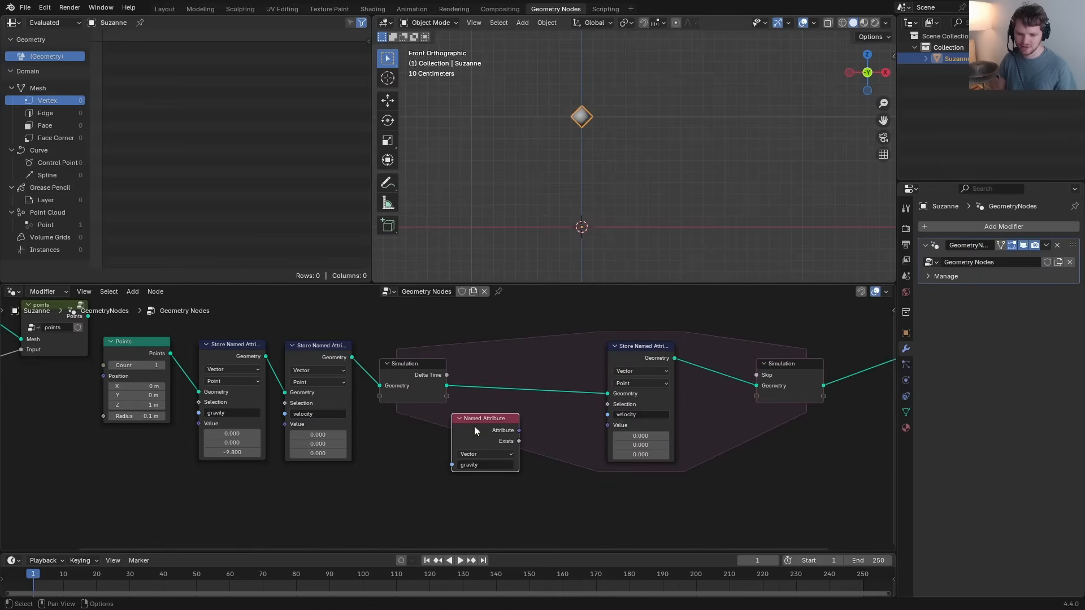
pyautogui.moveTo(473, 426); pyautogui.dragTo(408, 426)
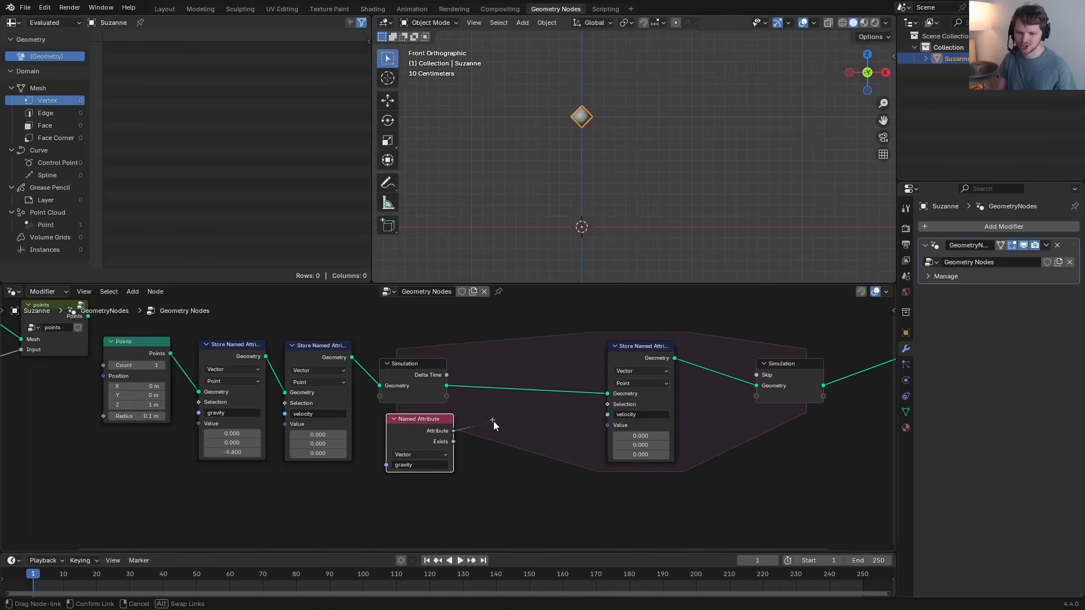
# Step: Feed the gravity attribute into a vector Scale node and connect the simulation's Delta Time to its Scale input
pyautogui.moveTo(493, 421); pyautogui.dragTo(493, 421)
pyautogui.write('scale')
pyautogui.press('Return')
pyautogui.moveTo(447, 375); pyautogui.dragTo(493, 462)
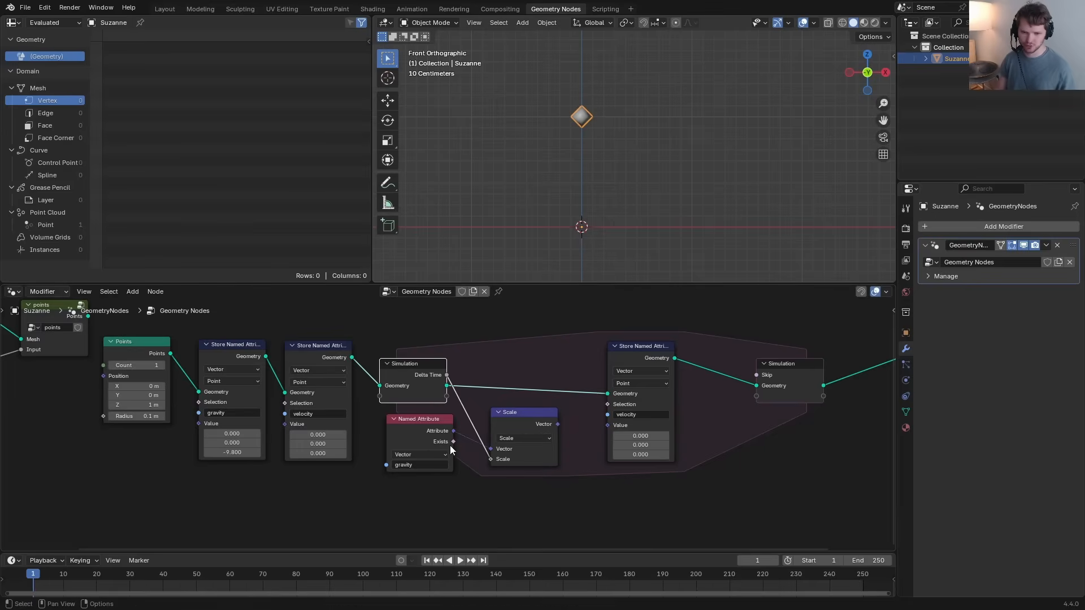
# Step: Duplicate the gravity Named Attribute node below the Scale node and switch the copy to "velocity"
pyautogui.moveTo(626, 439); pyautogui.dragTo(490, 453, button='middle')
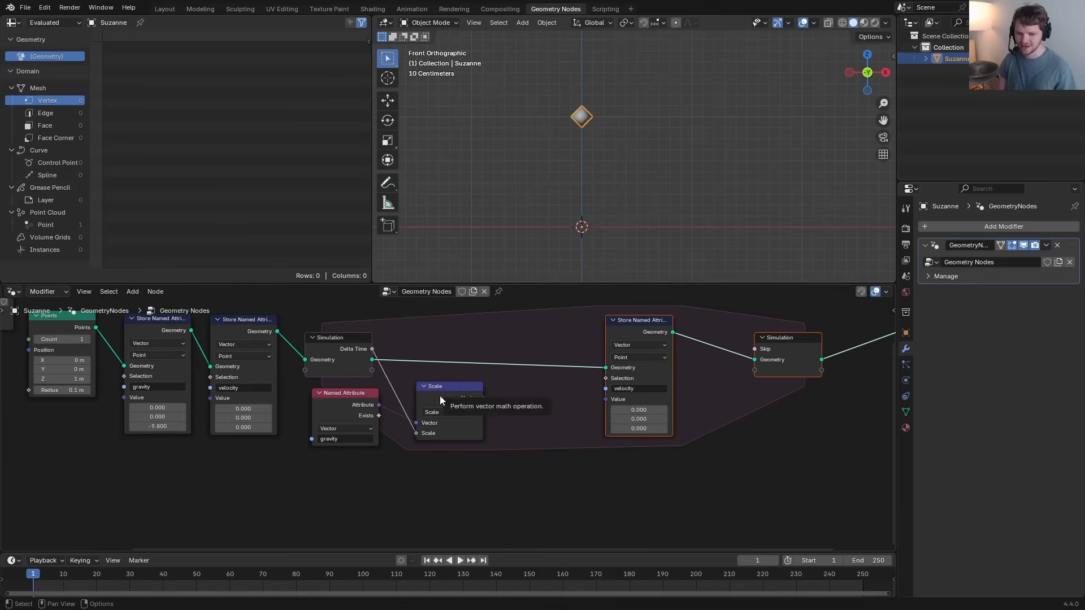
pyautogui.click(355, 404)
pyautogui.hotkey('shift', 'd')
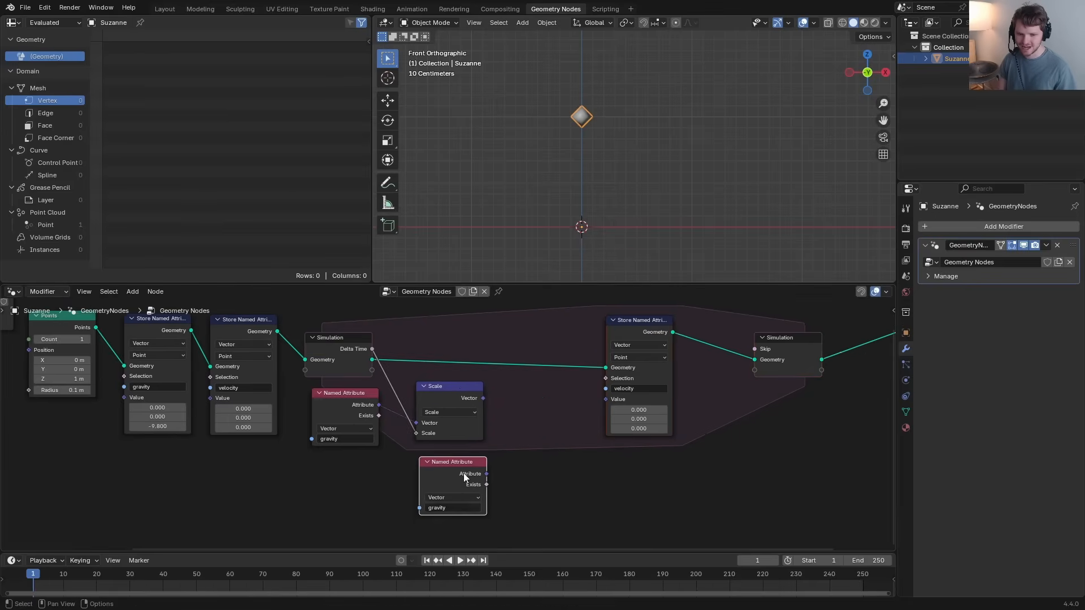
pyautogui.click(459, 507)
pyautogui.click(481, 414)
# Step: Sum the scaled gravity and the velocity attribute with a vector Add node, and connect it to the stored velocity's Value inside the simulation
pyautogui.moveTo(483, 397); pyautogui.dragTo(534, 408)
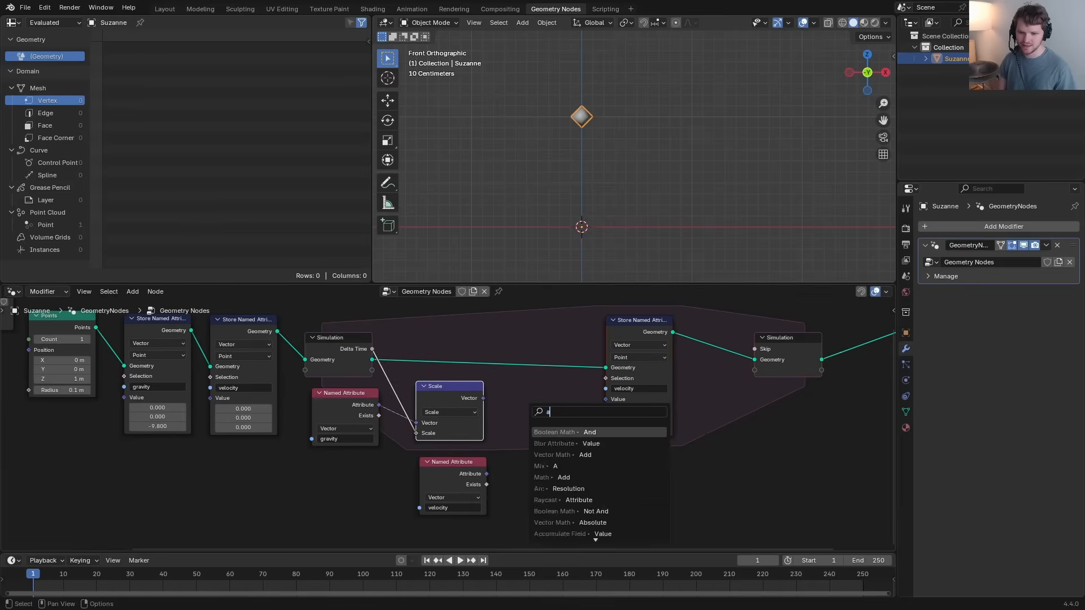
pyautogui.write('add')
pyautogui.press('Return')
pyautogui.click(529, 424)
pyautogui.moveTo(486, 474); pyautogui.dragTo(513, 451)
pyautogui.moveTo(580, 416); pyautogui.dragTo(605, 399)
pyautogui.scroll(2, 441, 459)
pyautogui.moveTo(445, 439); pyautogui.dragTo(452, 439)
pyautogui.moveTo(246, 377); pyautogui.dragTo(469, 356)
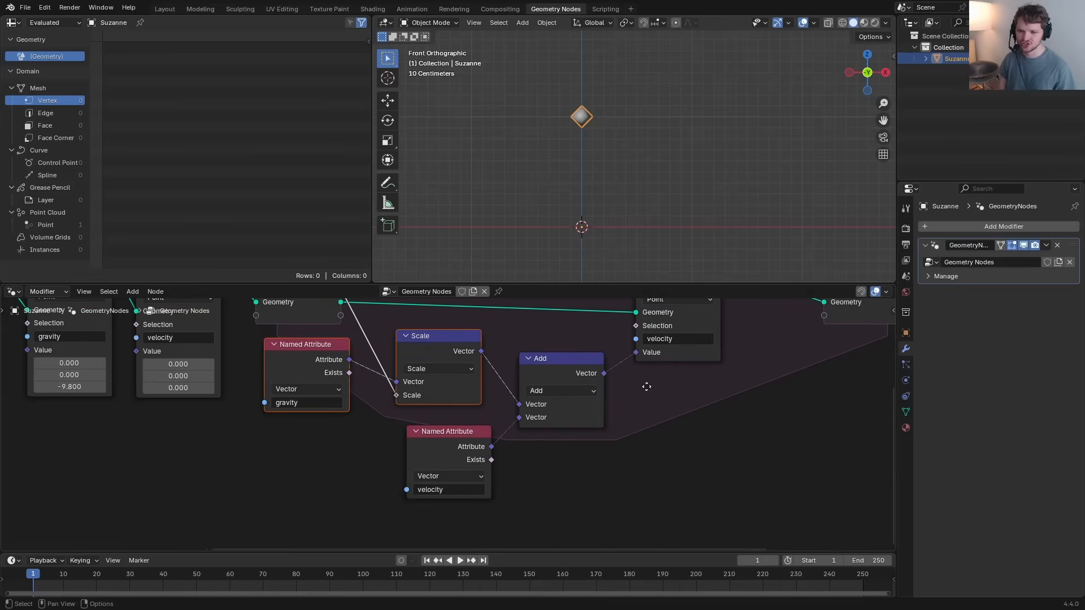
# Step: Make room before the simulation output and insert a Set Position node after the zone's velocity Store Named Attribute node
pyautogui.scroll(-2, 646, 387)
pyautogui.moveTo(635, 140); pyautogui.dragTo(649, 140)
pyautogui.moveTo(661, 152); pyautogui.dragTo(673, 151)
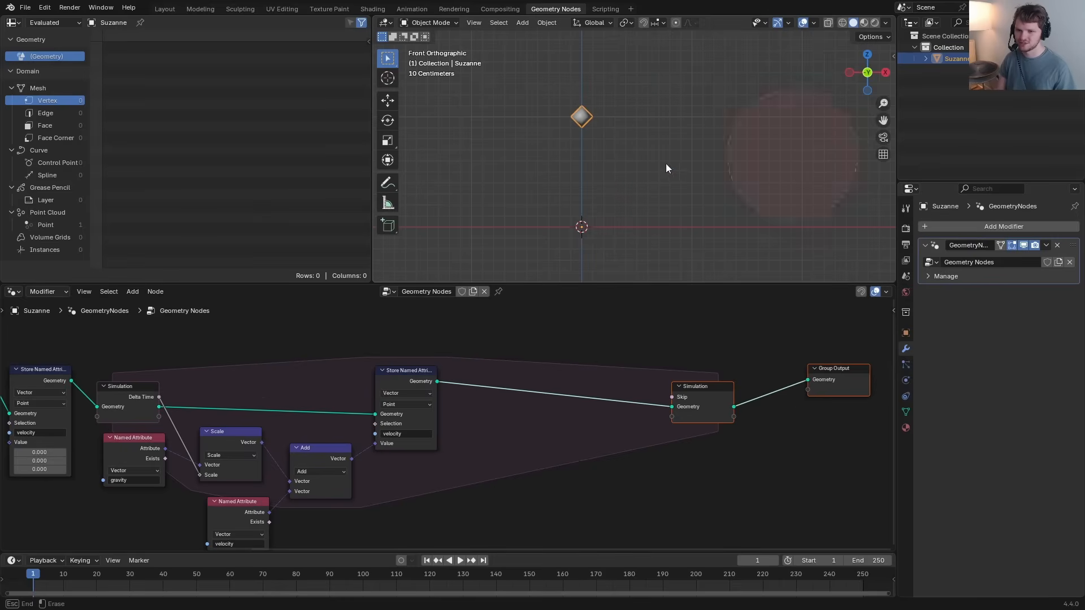
pyautogui.hotkey('shift', 'a')
pyautogui.click(568, 359)
pyautogui.click(551, 407)
pyautogui.moveTo(551, 423); pyautogui.dragTo(571, 423)
pyautogui.press('Escape')
# Step: Duplicate the velocity Named Attribute node and the Scale node, placing both copies below the Set Position node
pyautogui.click(261, 463)
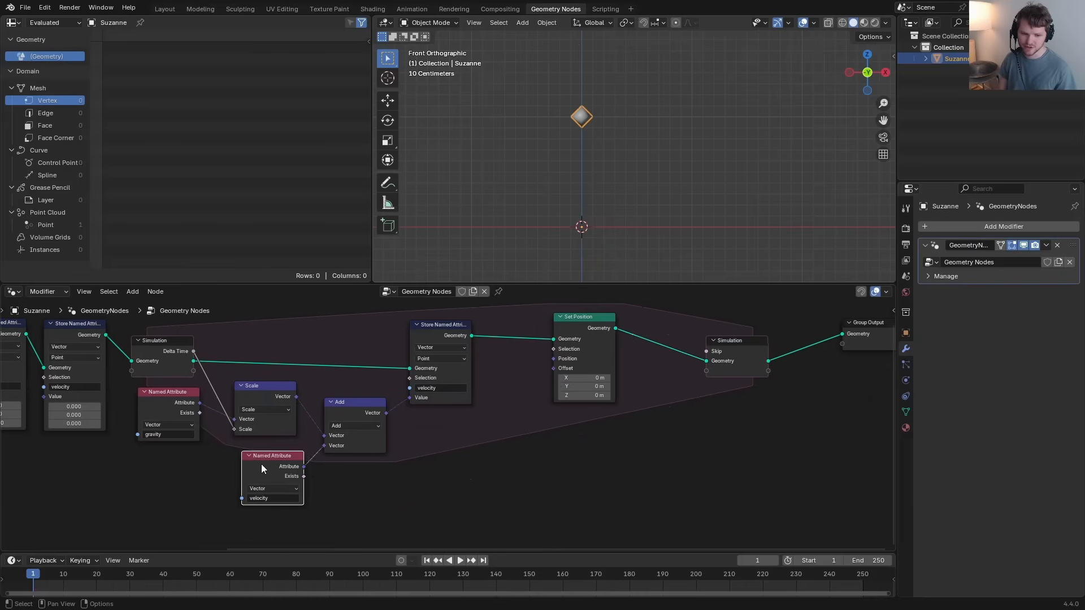
pyautogui.hotkey('shift', 'd')
pyautogui.click(429, 453)
pyautogui.click(258, 391)
pyautogui.hotkey('shift', 'd')
pyautogui.click(511, 432)
# Step: Scale the copied velocity attribute by Delta Time, connect the result to Set Position's Offset, and play the animation
pyautogui.moveTo(472, 457); pyautogui.dragTo(488, 461)
pyautogui.moveTo(487, 471); pyautogui.dragTo(193, 351)
pyautogui.moveTo(549, 439); pyautogui.dragTo(565, 368)
pyautogui.press('space')
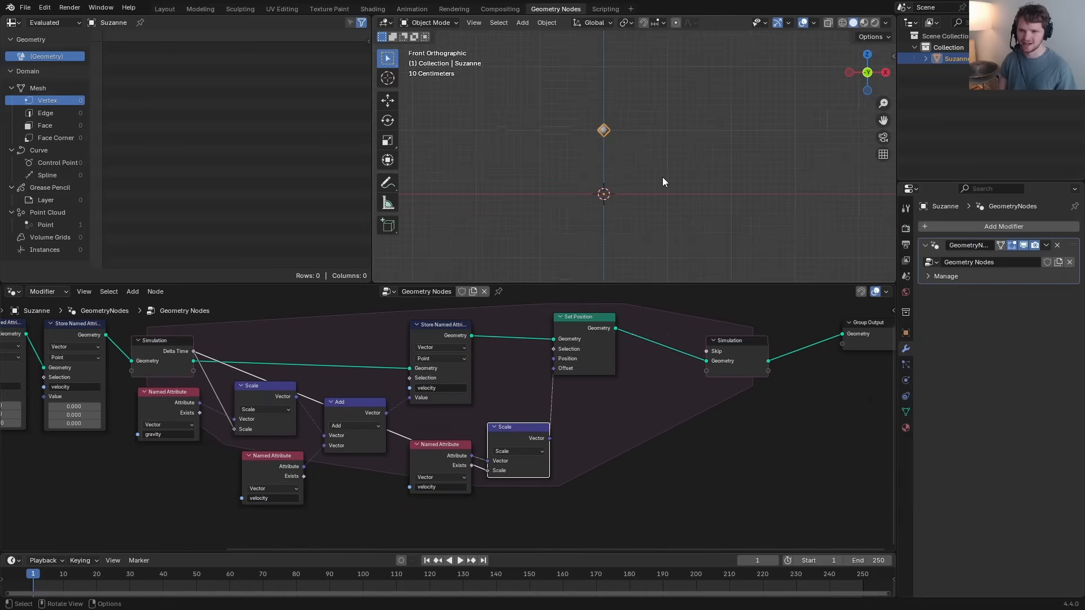
# Step: Play the falling-point simulation from the first frame and rewind it to the start
pyautogui.hotkey('shift', 'Left')
pyautogui.scroll(-5, 662, 186)
pyautogui.press('space')
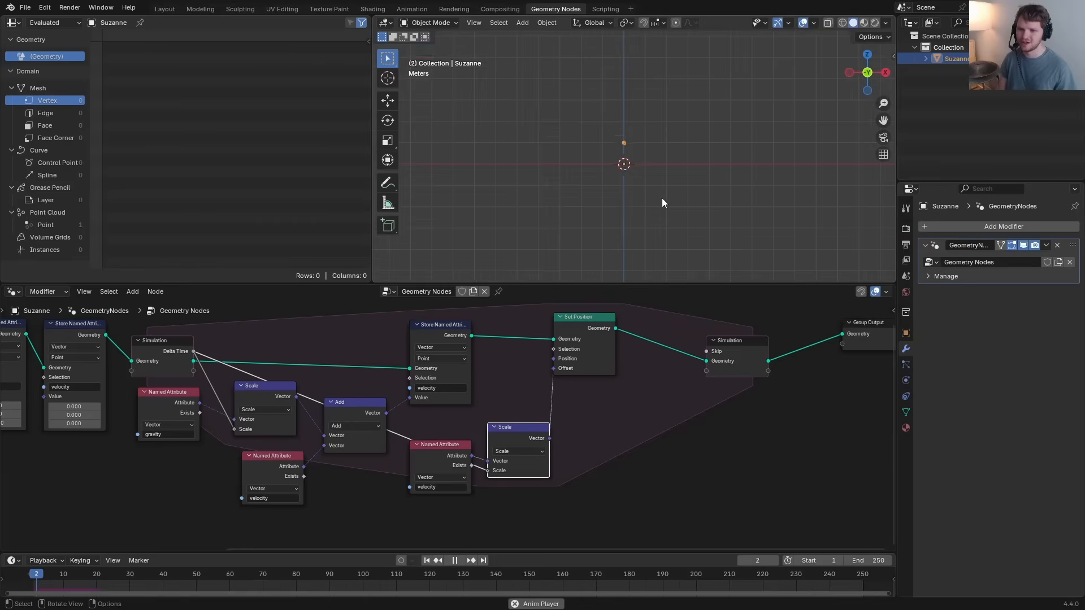
pyautogui.press('space')
pyautogui.hotkey('shift', 'Left')
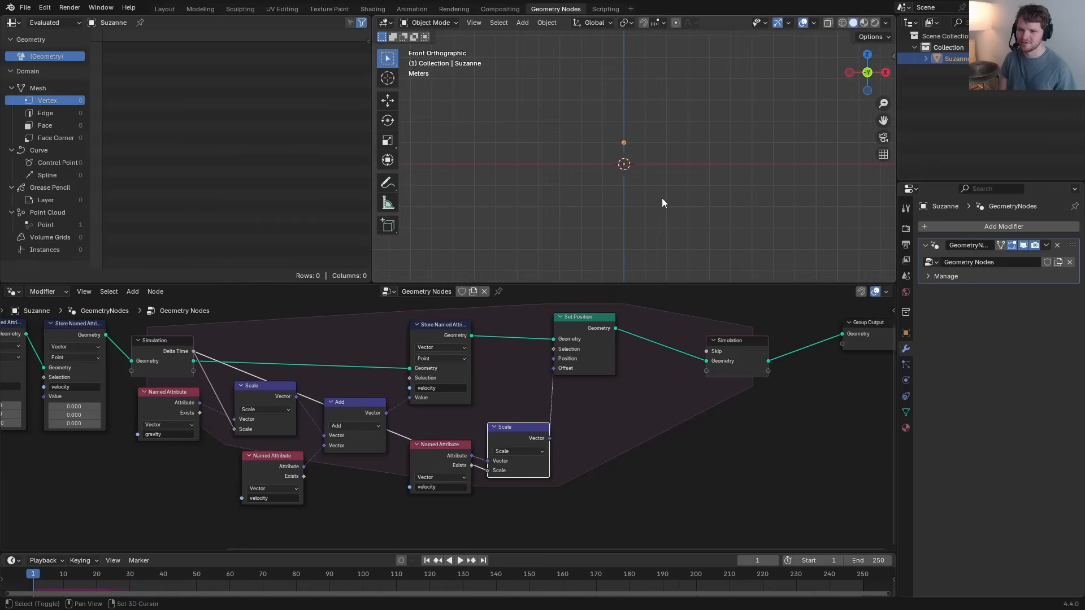
# Step: Try the voxel points group as the source for the gravity Store Named Attribute node and play the animation
pyautogui.moveTo(305, 361); pyautogui.dragTo(799, 399, button='middle')
pyautogui.moveTo(356, 334); pyautogui.dragTo(458, 403)
pyautogui.scroll(3, 635, 140)
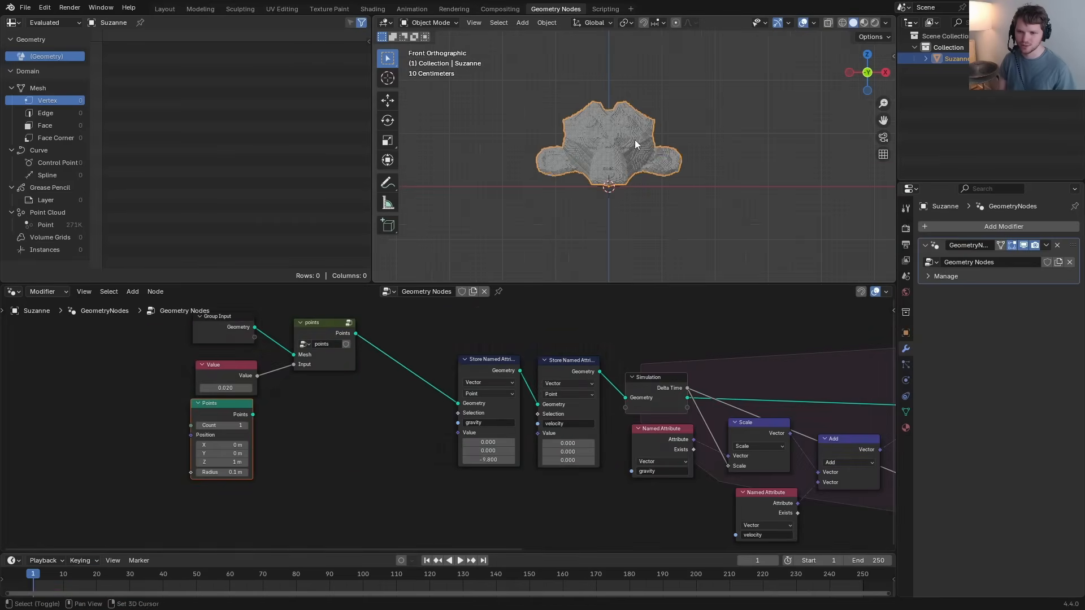
pyautogui.press('space')
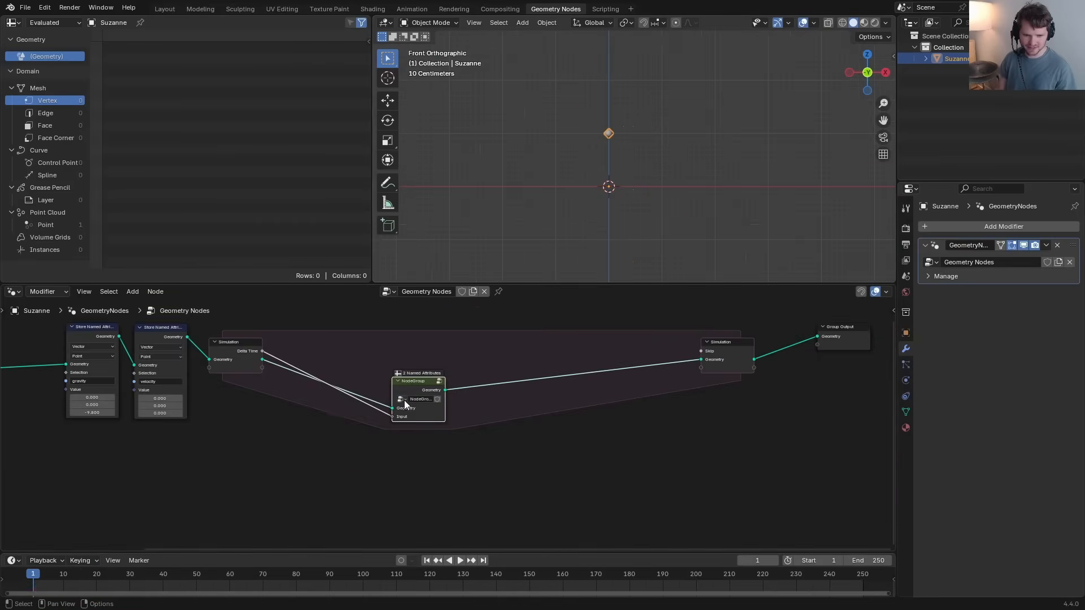
# Step: Place the newly made node group right after the simulation input and name it gravity
pyautogui.moveTo(405, 400); pyautogui.dragTo(318, 367)
pyautogui.doubleClick(318, 364)
pyautogui.write('gravity')
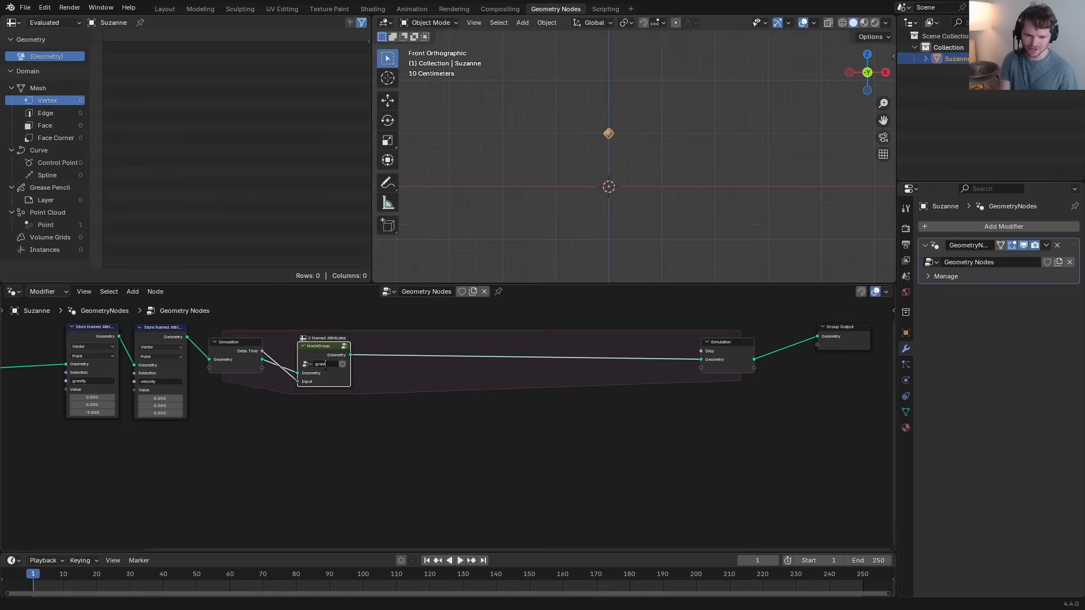
pyautogui.press('Return')
# Step: Test the animation with the gravity group in place and return to frame 1
pyautogui.press('space')
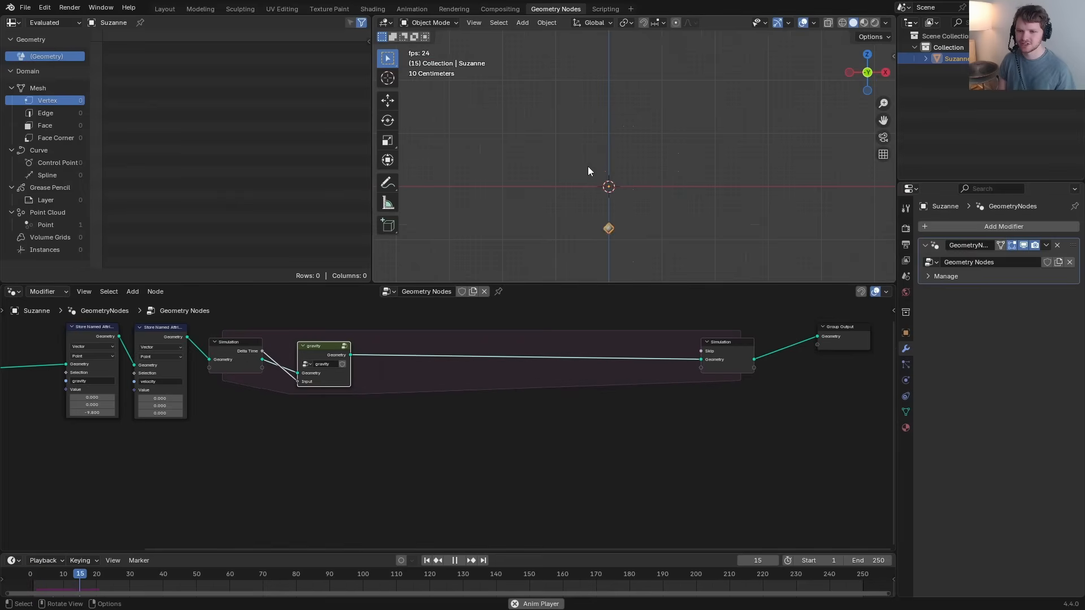
pyautogui.press('space')
pyautogui.hotkey('shift', 'Left')
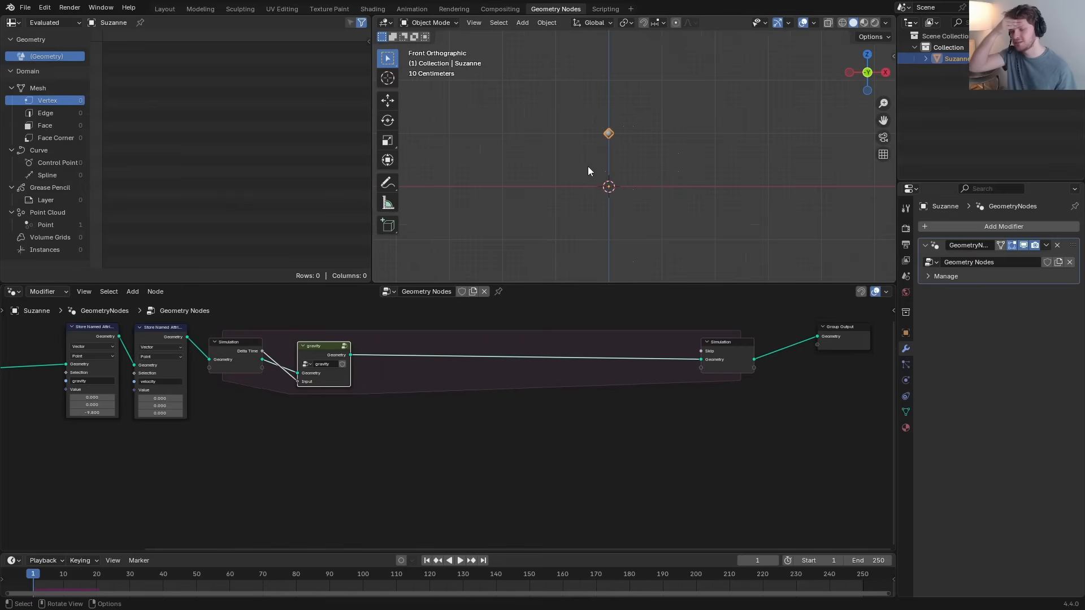
# Step: Sketch temporary floor annotations around the world origin in the viewport and erase them
pyautogui.moveTo(539, 187); pyautogui.dragTo(682, 179)
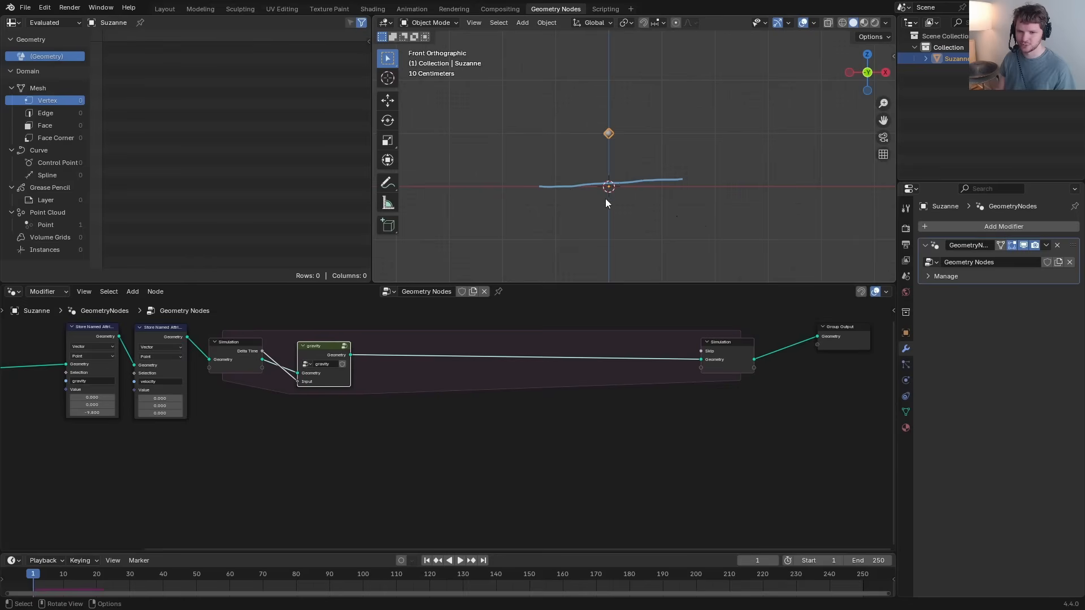
pyautogui.moveTo(606, 198)
pyautogui.mouseDown()
pyautogui.moveTo(583, 213)
pyautogui.moveTo(656, 243)
pyautogui.mouseUp()
pyautogui.moveTo(655, 243)
pyautogui.mouseDown(button='right')
pyautogui.moveTo(666, 238)
pyautogui.moveTo(591, 192)
pyautogui.mouseUp(button='right')
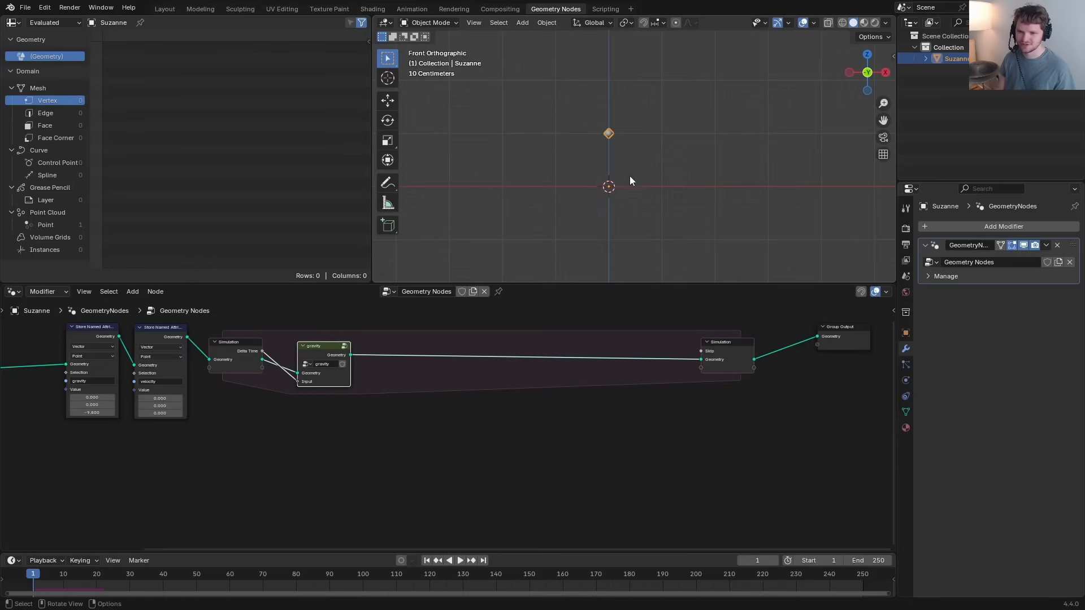
pyautogui.moveTo(630, 175)
pyautogui.mouseDown()
pyautogui.moveTo(628, 148)
pyautogui.moveTo(661, 167)
pyautogui.moveTo(456, 191)
pyautogui.mouseUp()
pyautogui.moveTo(456, 191); pyautogui.dragTo(557, 162, button='right')
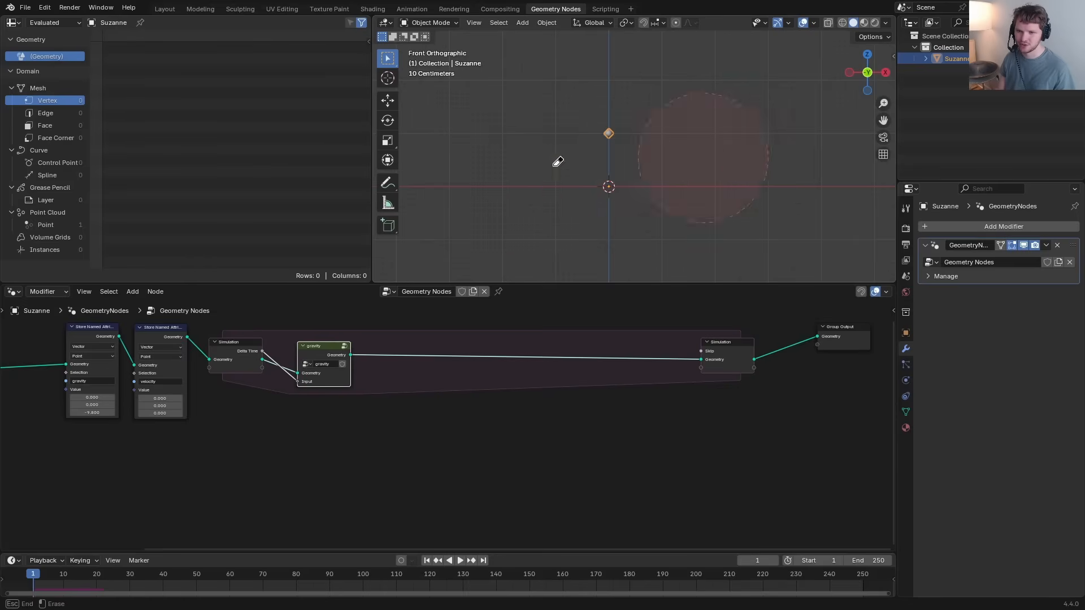
# Step: Split the Position node's vector with a Separate XYZ node placed beside it
pyautogui.scroll(3, 632, 182)
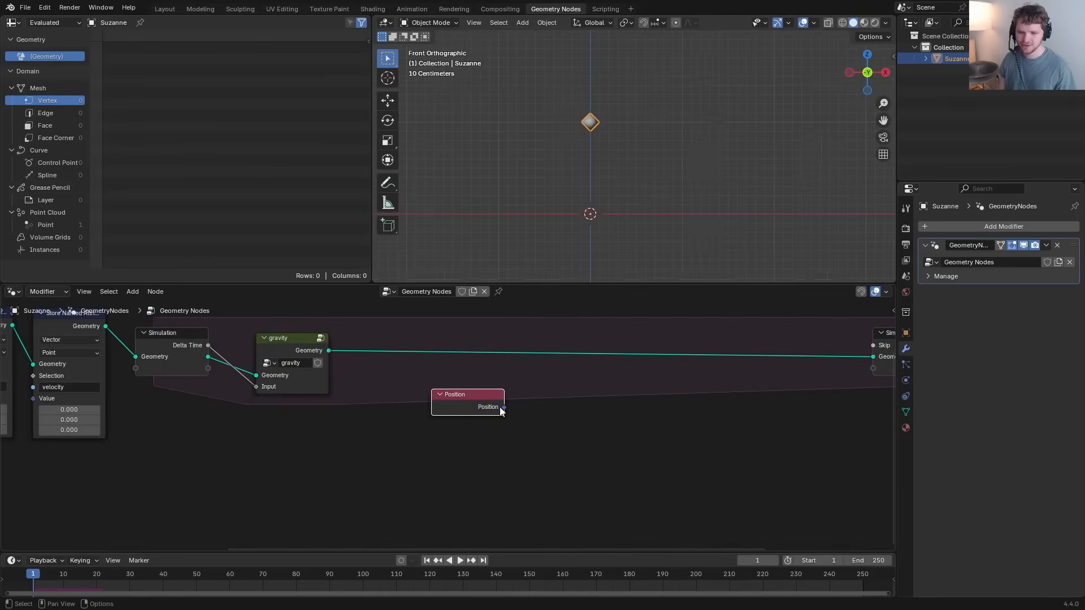
pyautogui.moveTo(500, 408); pyautogui.dragTo(541, 408)
pyautogui.write('separa')
pyautogui.press('Return')
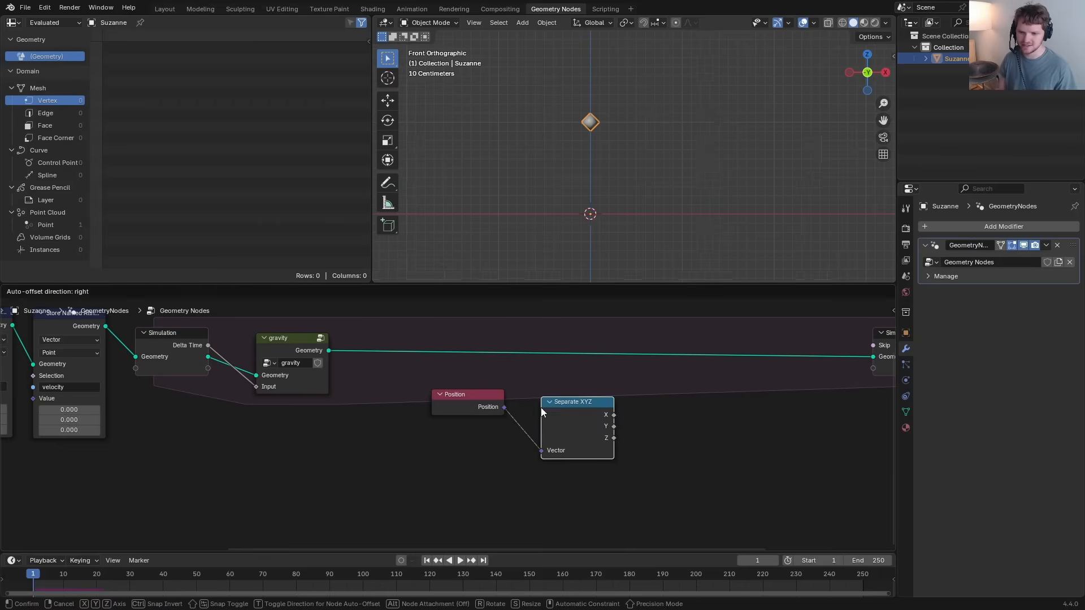
pyautogui.click(541, 408)
# Step: Feed the separated Z value into a float Less Than comparison against 0
pyautogui.moveTo(614, 439); pyautogui.dragTo(656, 433)
pyautogui.write('less')
pyautogui.press('Return')
pyautogui.click(660, 423)
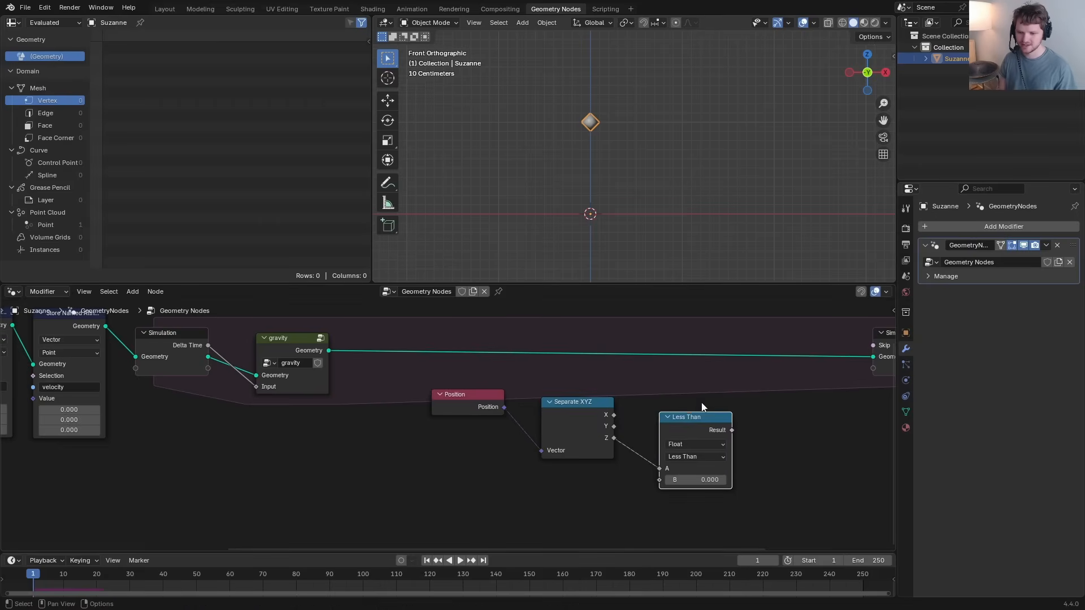
# Step: Make room before the simulation output and insert a Set Position node on the geometry link there
pyautogui.moveTo(874, 386); pyautogui.dragTo(533, 433, button='middle')
pyautogui.moveTo(774, 430); pyautogui.dragTo(528, 355)
pyautogui.press('g')
pyautogui.press('x')
pyautogui.click(678, 357)
pyautogui.hotkey('shift', 'a')
pyautogui.write('set')
pyautogui.press('Return')
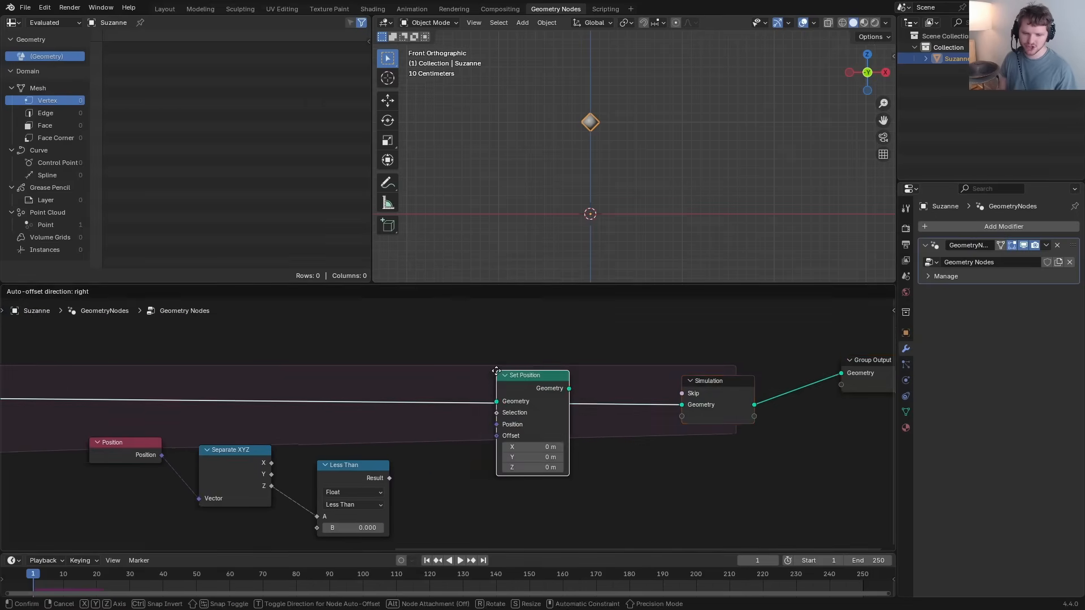
pyautogui.click(496, 370)
# Step: Connect the Less Than result to Set Position's Selection and tidy the comparison node's placement
pyautogui.moveTo(390, 478); pyautogui.dragTo(496, 413)
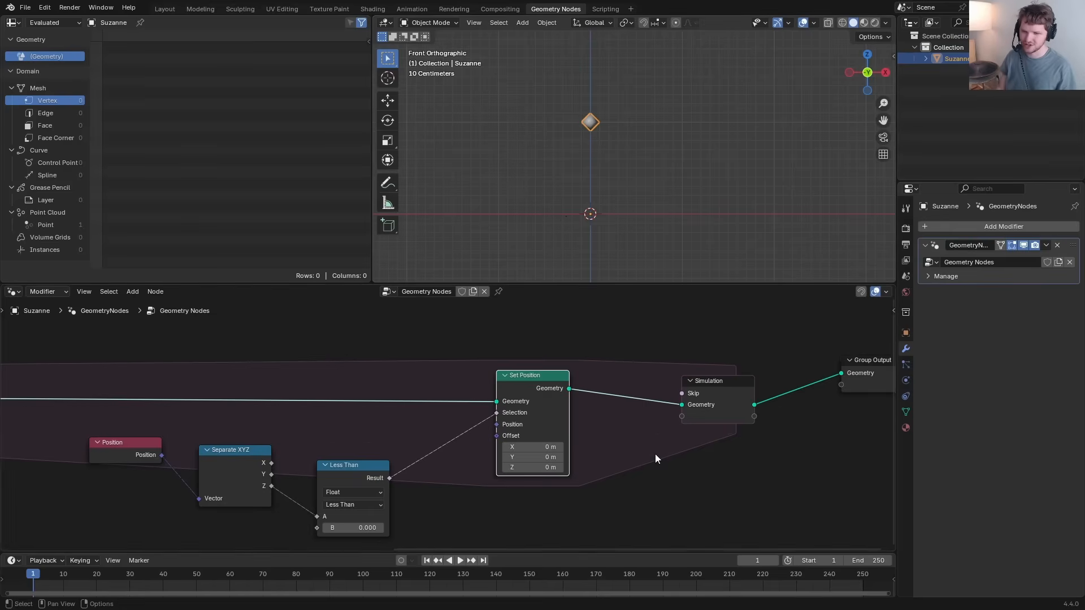
pyautogui.moveTo(700, 449); pyautogui.dragTo(648, 416, button='middle')
pyautogui.moveTo(310, 444); pyautogui.dragTo(305, 424)
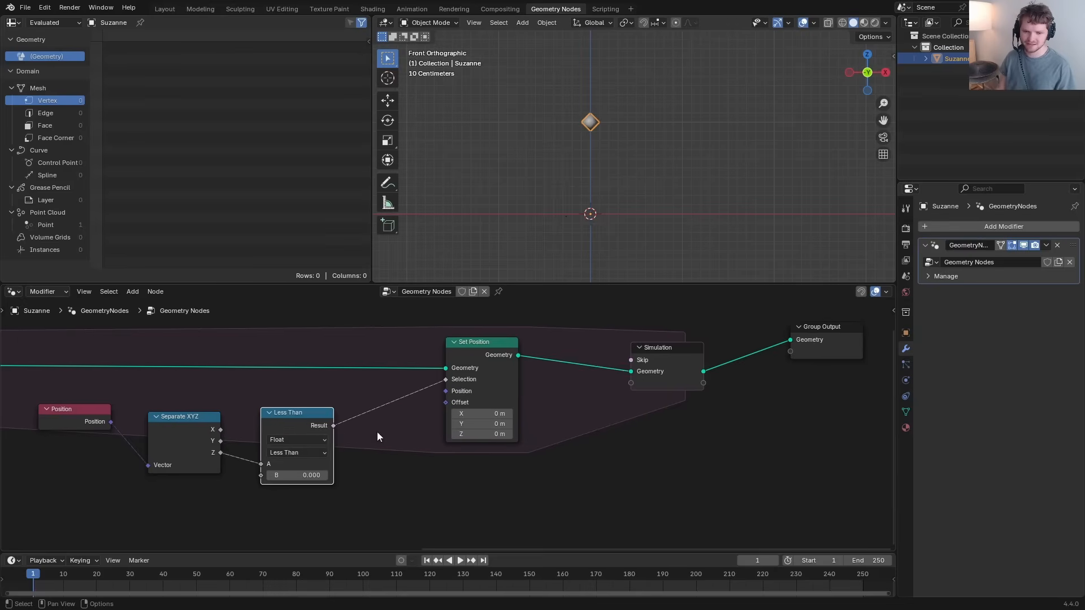
pyautogui.moveTo(554, 232); pyautogui.dragTo(598, 276)
pyautogui.moveTo(598, 275); pyautogui.dragTo(433, 215, button='right')
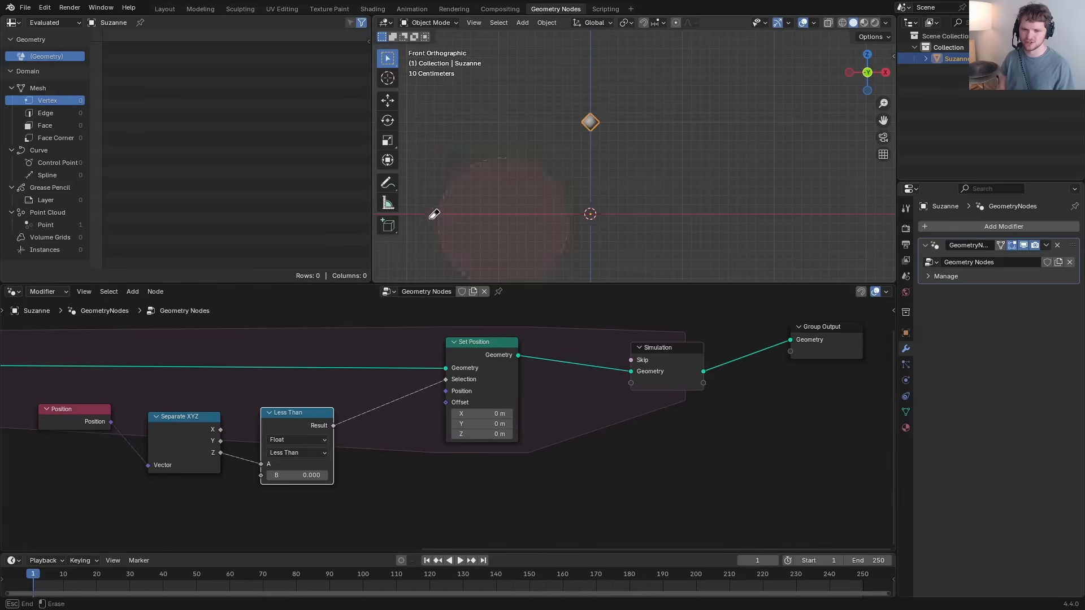
# Step: Multiply the position by (1, 1, 0) with a vector Multiply node and connect the result to Set Position's Position
pyautogui.moveTo(332, 386); pyautogui.dragTo(367, 382, button='middle')
pyautogui.moveTo(366, 382); pyautogui.dragTo(410, 368, button='middle')
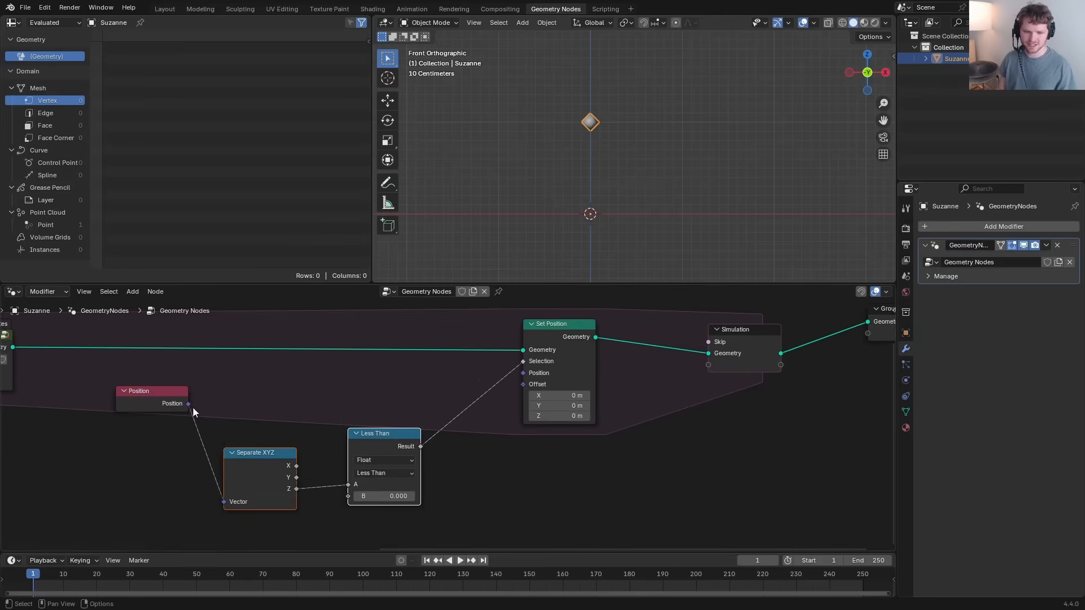
pyautogui.moveTo(190, 404); pyautogui.dragTo(269, 401)
pyautogui.write('mult')
pyautogui.press('Return')
pyautogui.click(235, 332)
pyautogui.write('1')
pyautogui.press('Return')
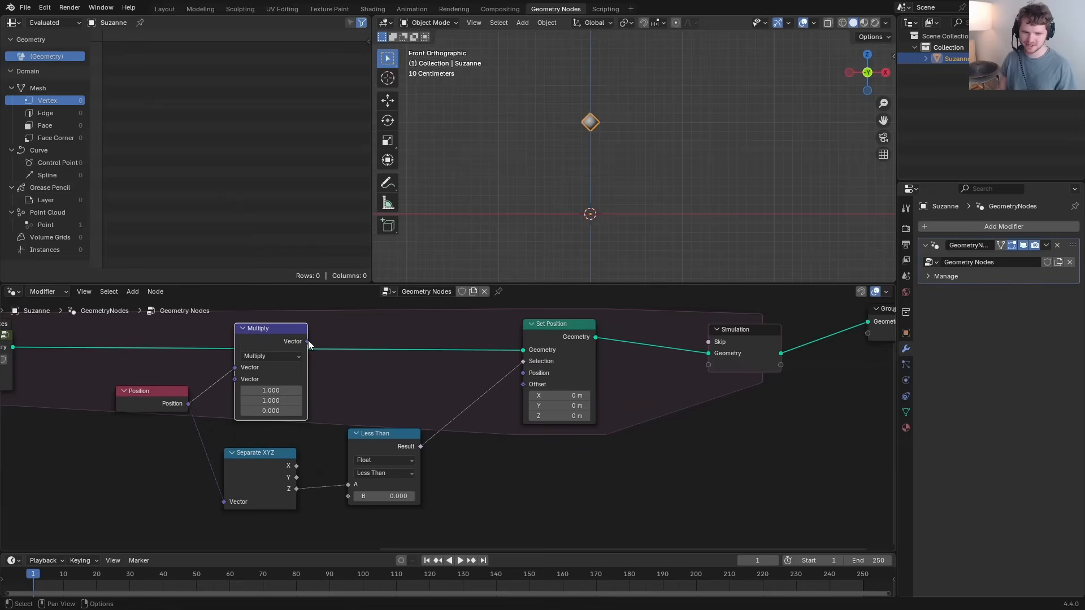
pyautogui.moveTo(307, 342); pyautogui.dragTo(529, 373)
# Step: Play the animation twice from the first frame to check how the falling point behaves at the floor
pyautogui.press('space')
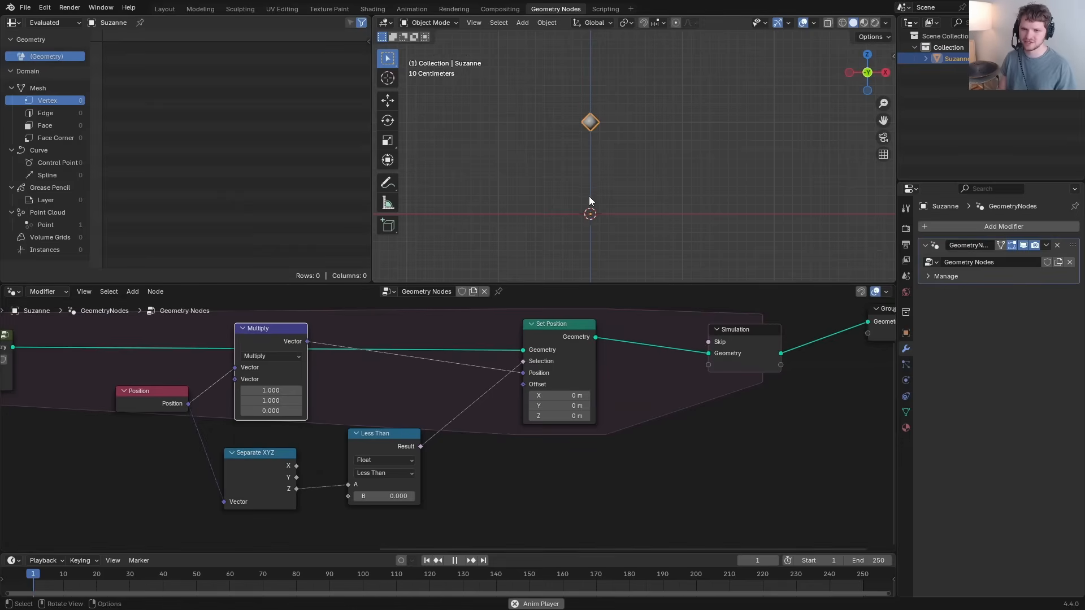
pyautogui.press('space')
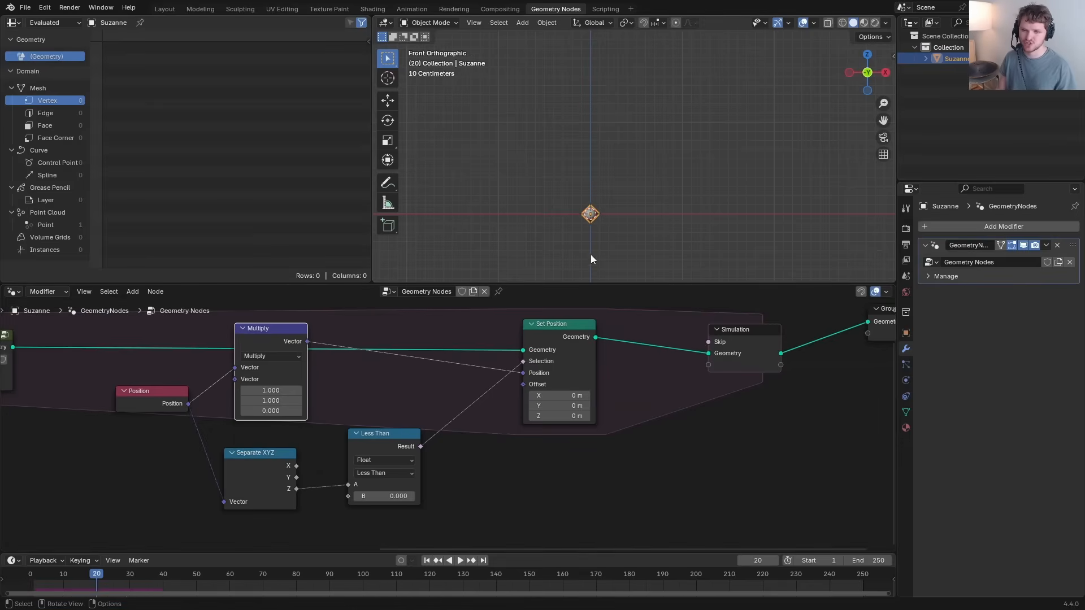
pyautogui.hotkey('shift', 'Left')
pyautogui.press('space')
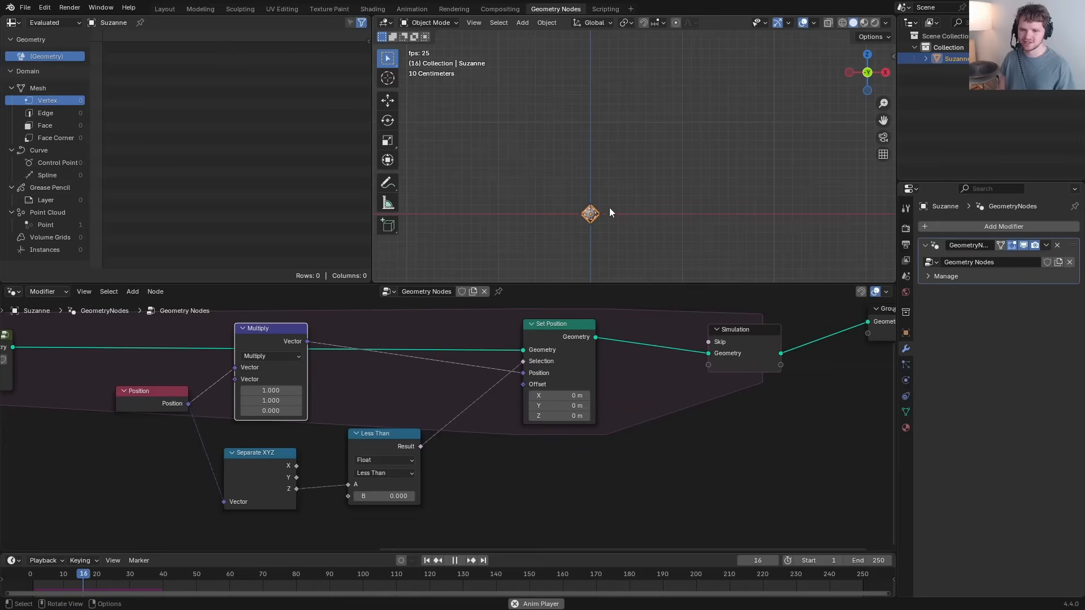
pyautogui.press('space')
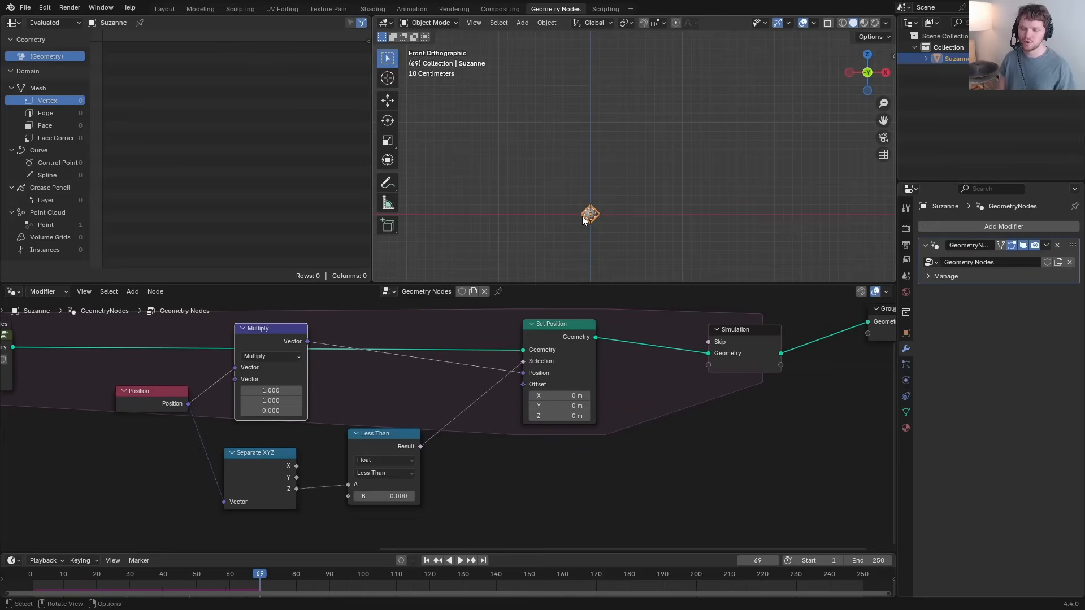
# Step: Group the Position, Separate XYZ, Less Than, Multiply and Set Position nodes into a node group named floor
pyautogui.scroll(-2, 549, 416)
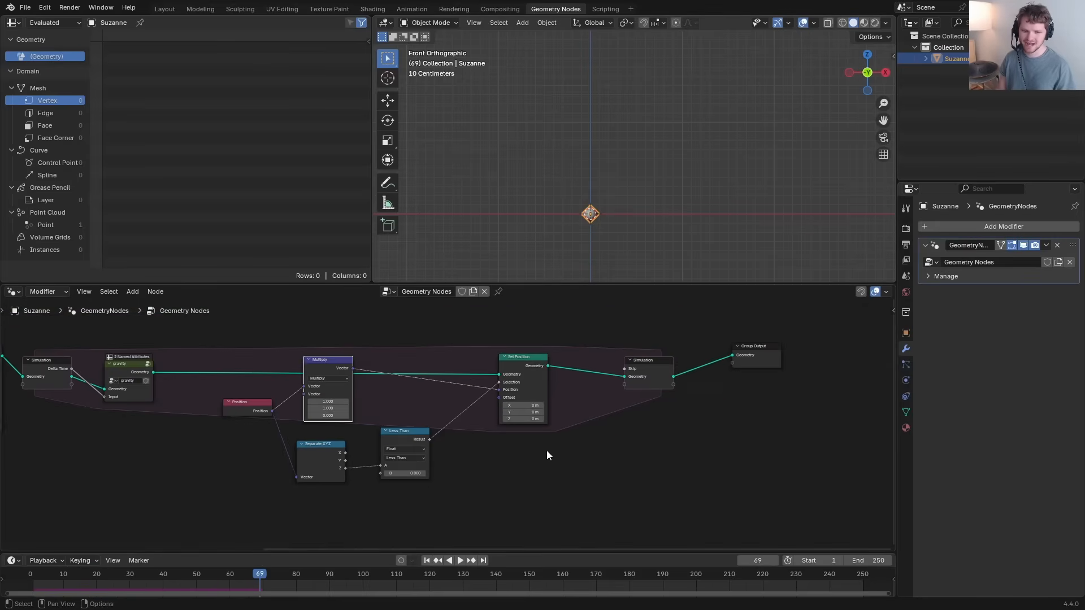
pyautogui.moveTo(539, 465); pyautogui.dragTo(231, 321)
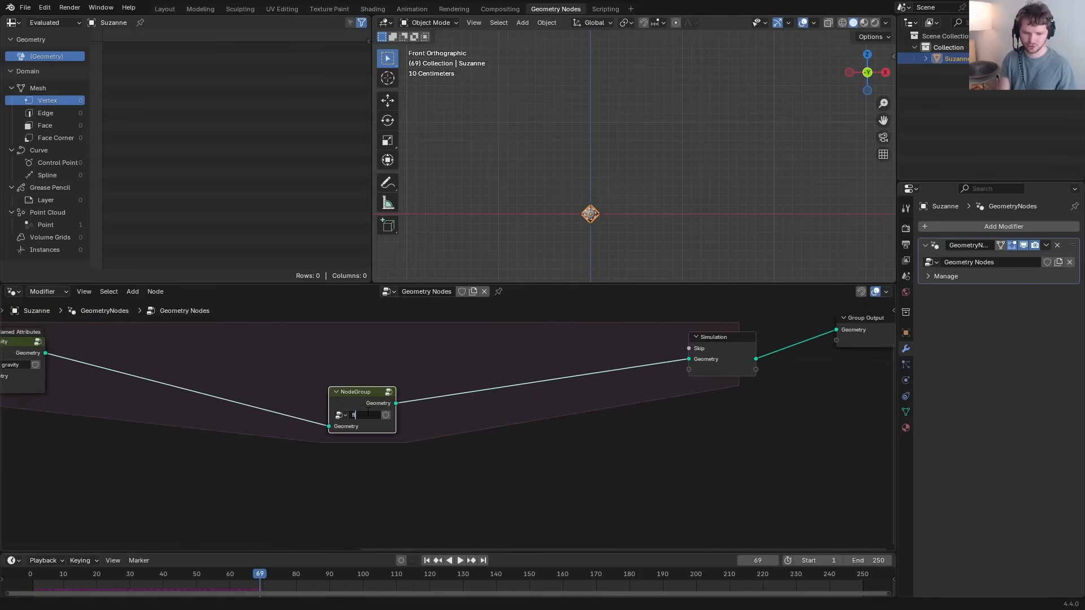
pyautogui.write('floor')
pyautogui.press('Return')
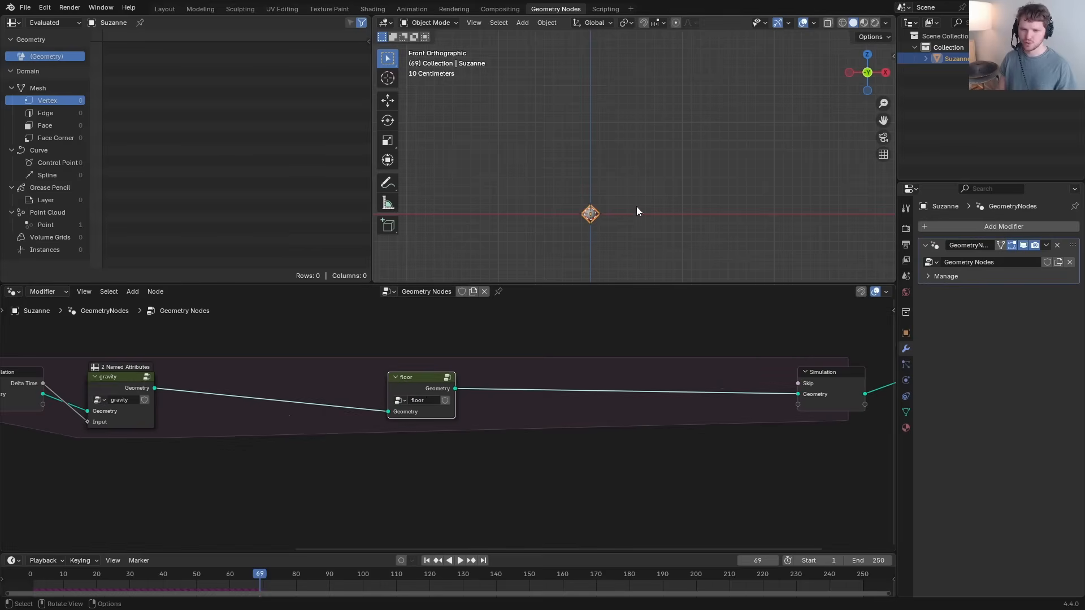
pyautogui.moveTo(160, 421); pyautogui.dragTo(337, 418, button='middle')
pyautogui.click(326, 374)
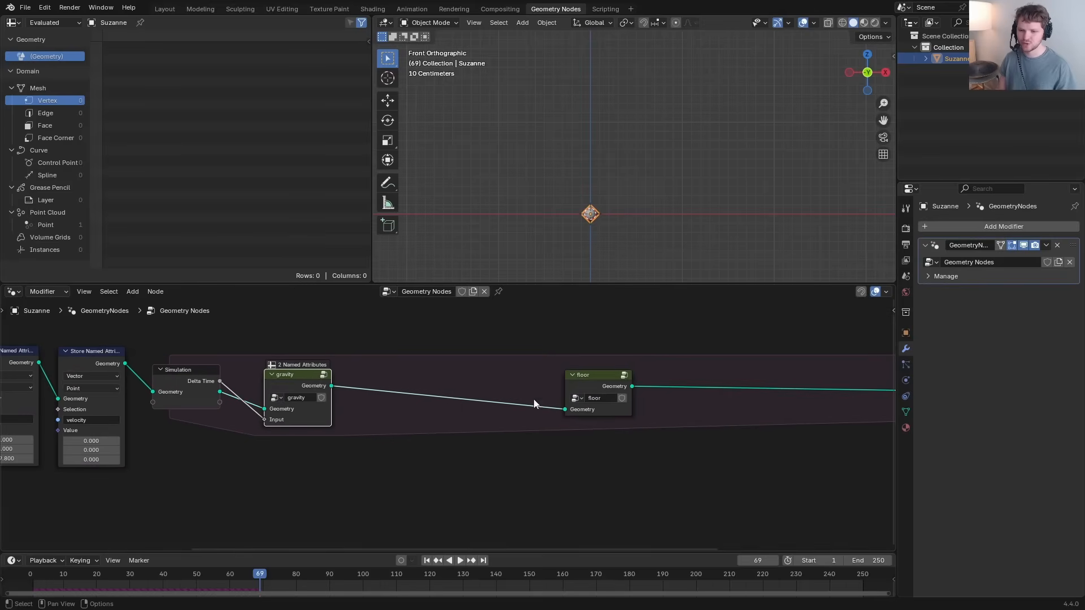
pyautogui.click(591, 389)
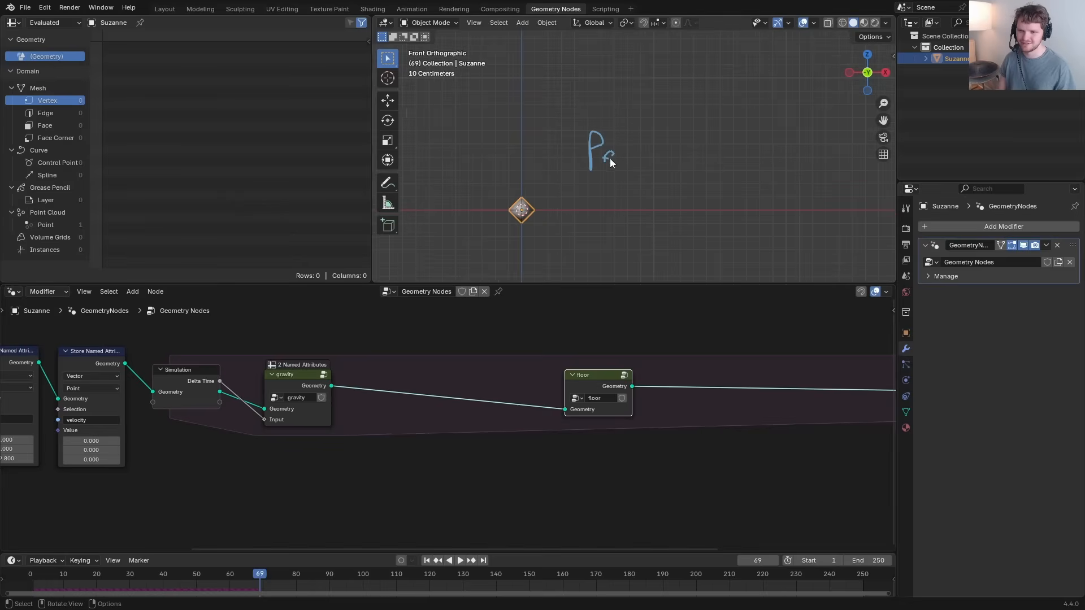
# Step: Write the position-difference formula Pf - Pi as a temporary annotation in the viewport
pyautogui.moveTo(625, 139); pyautogui.dragTo(632, 139)
pyautogui.moveTo(648, 132)
pyautogui.mouseDown()
pyautogui.moveTo(643, 149)
pyautogui.moveTo(659, 135)
pyautogui.moveTo(643, 143)
pyautogui.mouseUp()
pyautogui.moveTo(666, 143); pyautogui.dragTo(666, 151)
pyautogui.click(661, 135)
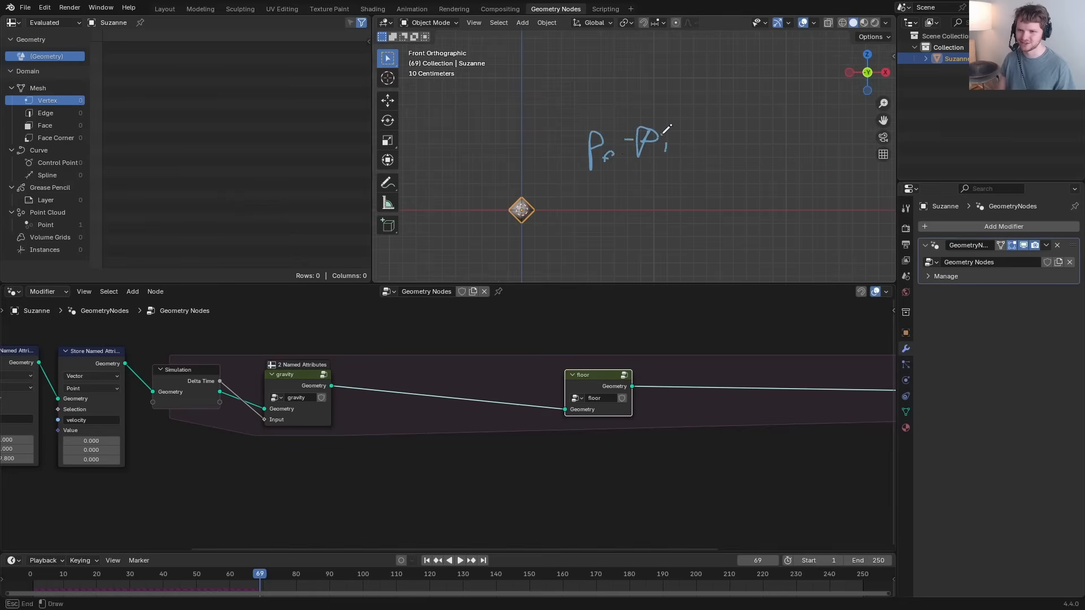
pyautogui.moveTo(577, 172)
pyautogui.mouseDown()
pyautogui.moveTo(668, 164)
pyautogui.moveTo(624, 208)
pyautogui.moveTo(632, 197)
pyautogui.mouseUp()
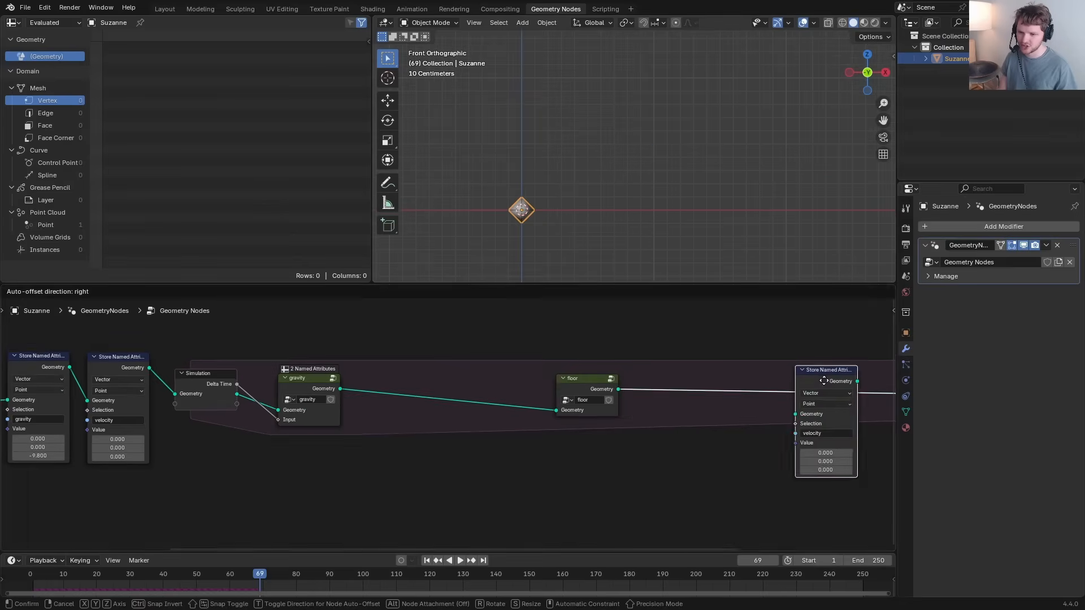
# Step: Insert a copy of the velocity Store Named Attribute node between the floor group and the simulation output
pyautogui.click(823, 379)
pyautogui.moveTo(671, 434); pyautogui.dragTo(556, 389, button='middle')
pyautogui.scroll(3, 556, 389)
# Step: Add a Position node below the groups and feed it into the first input of a vector Subtract node
pyautogui.hotkey('shift', 'a')
pyautogui.write('pos')
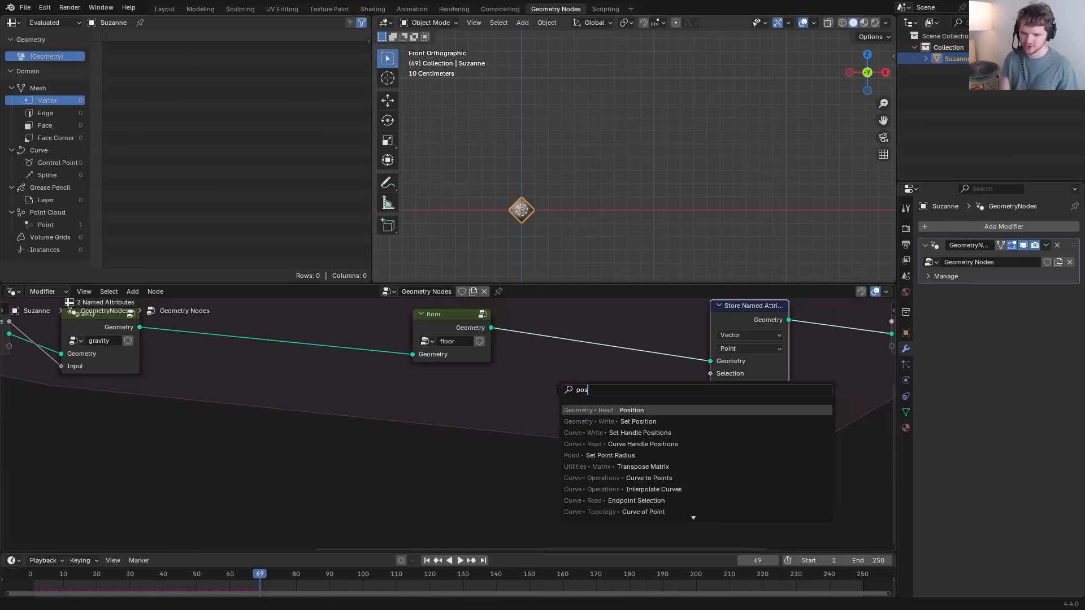
pyautogui.press('Return')
pyautogui.click(398, 392)
pyautogui.write('sub')
pyautogui.moveTo(477, 412); pyautogui.dragTo(226, 353)
pyautogui.press('Return')
pyautogui.click(518, 399)
# Step: Make room after the simulation input and insert a Capture Attribute node on the geometry link before the gravity group
pyautogui.scroll(-5, 480, 344)
pyautogui.moveTo(205, 351); pyautogui.dragTo(297, 347)
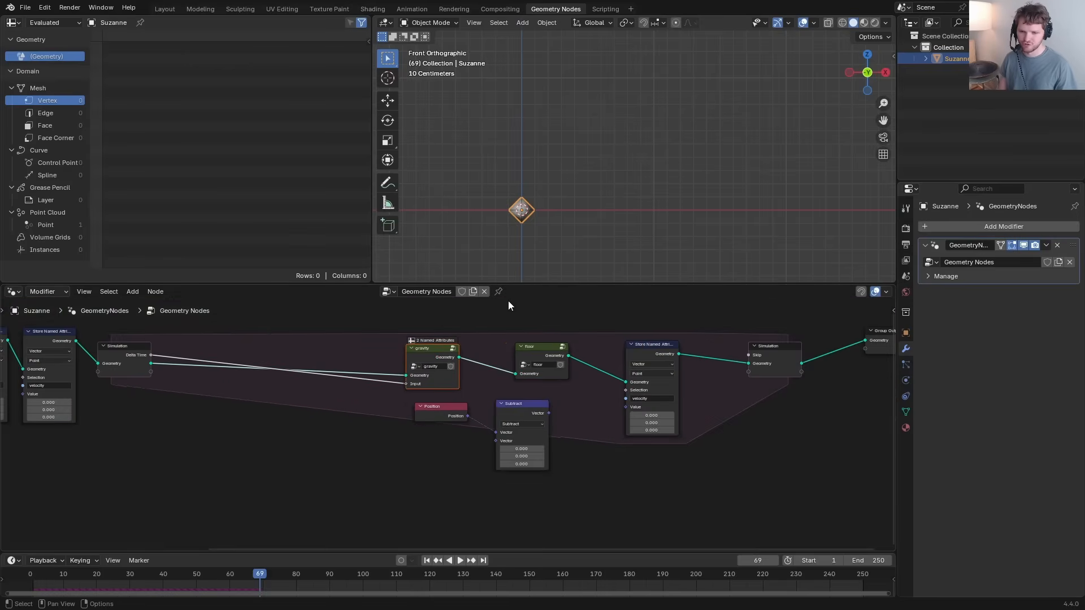
pyautogui.scroll(1, 369, 356)
pyautogui.hotkey('shift', 'a')
pyautogui.write('cap')
pyautogui.press('Return')
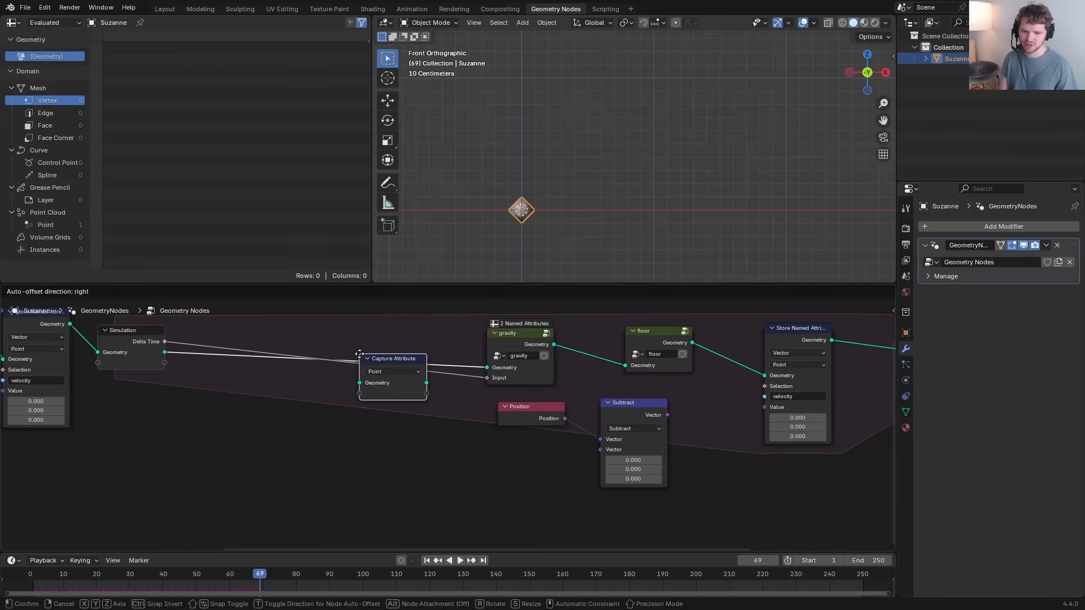
pyautogui.click(387, 344)
pyautogui.moveTo(387, 344); pyautogui.dragTo(331, 365)
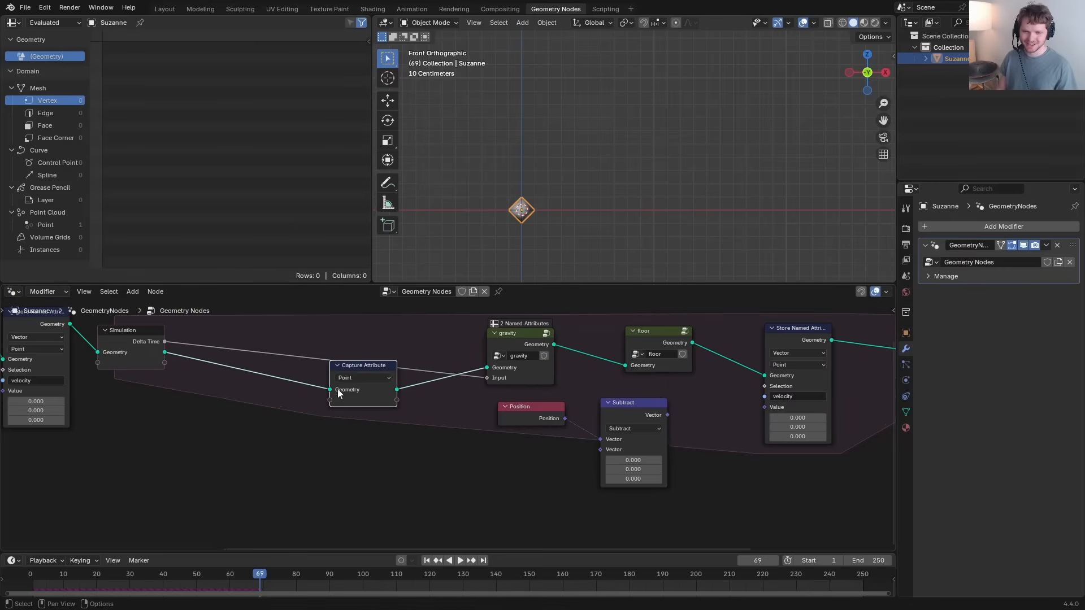
# Step: Capture a new Position node's value in Capture Attribute and connect the captured position to Subtract's second vector input
pyautogui.hotkey('shift', 'a')
pyautogui.write('pos')
pyautogui.press('Return')
pyautogui.click(232, 399)
pyautogui.moveTo(295, 413); pyautogui.dragTo(330, 400)
pyautogui.moveTo(397, 400); pyautogui.dragTo(592, 452)
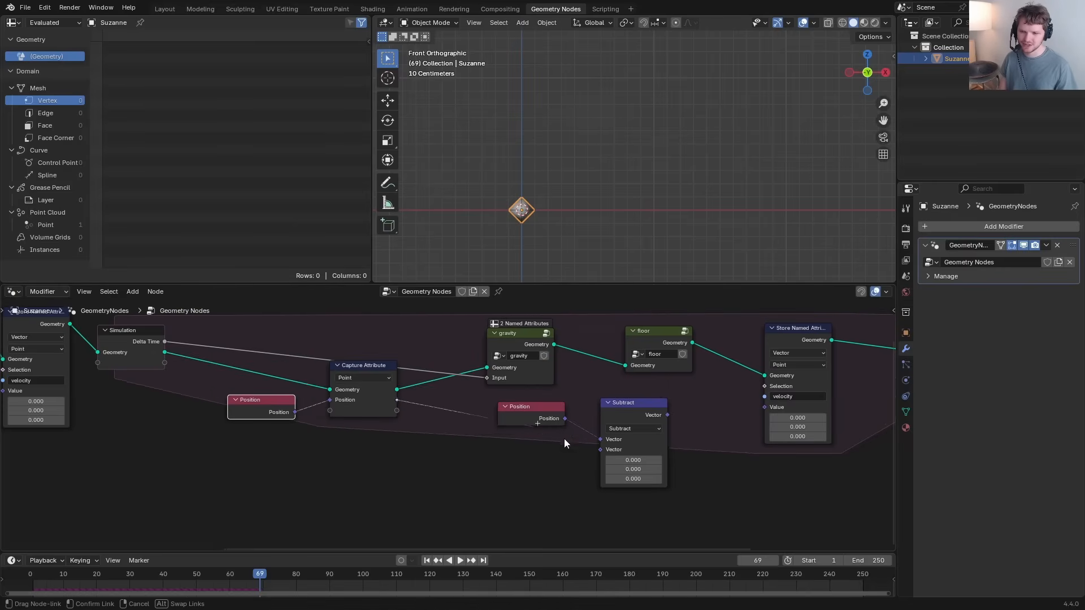
# Step: Spread out the capture, gravity, floor and velocity-storing nodes to leave room around the position and Subtract nodes
pyautogui.moveTo(340, 364); pyautogui.dragTo(337, 365)
pyautogui.moveTo(478, 309); pyautogui.dragTo(669, 342)
pyautogui.moveTo(669, 342); pyautogui.dragTo(640, 338)
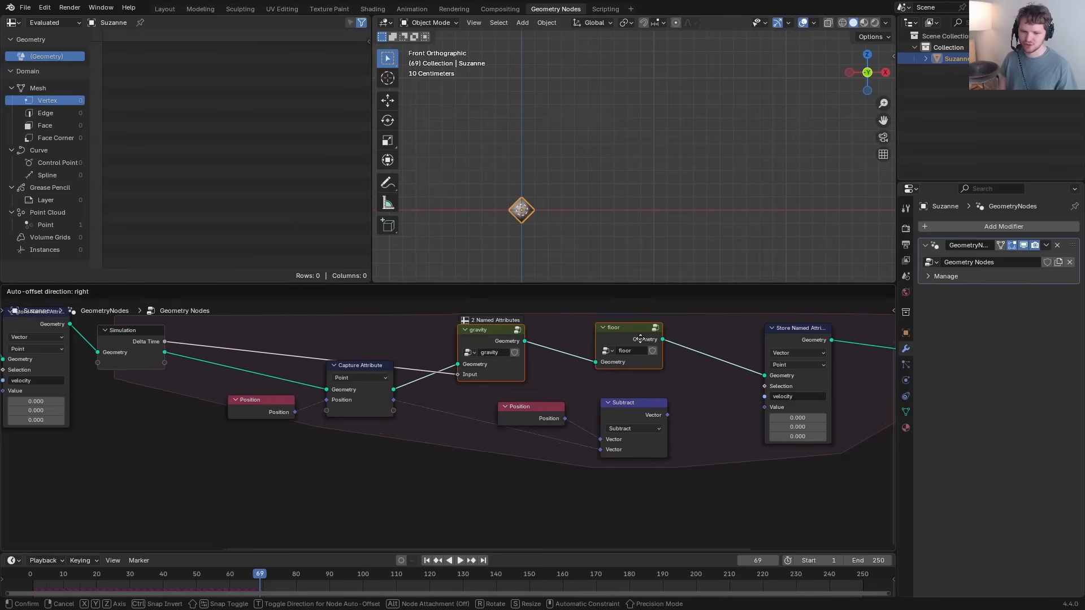
pyautogui.click(639, 338)
pyautogui.moveTo(503, 398); pyautogui.dragTo(479, 400, button='middle')
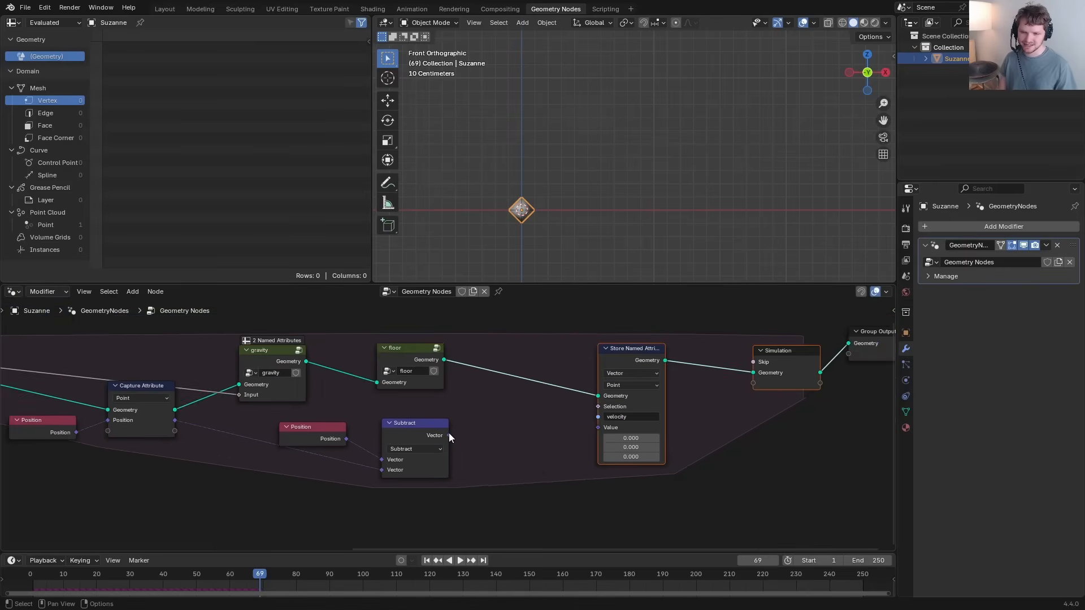
# Step: Divide Subtract's output by the simulation's Delta Time using a vector Divide node that feeds the velocity Store Named Attribute's Value
pyautogui.moveTo(449, 435); pyautogui.dragTo(495, 432)
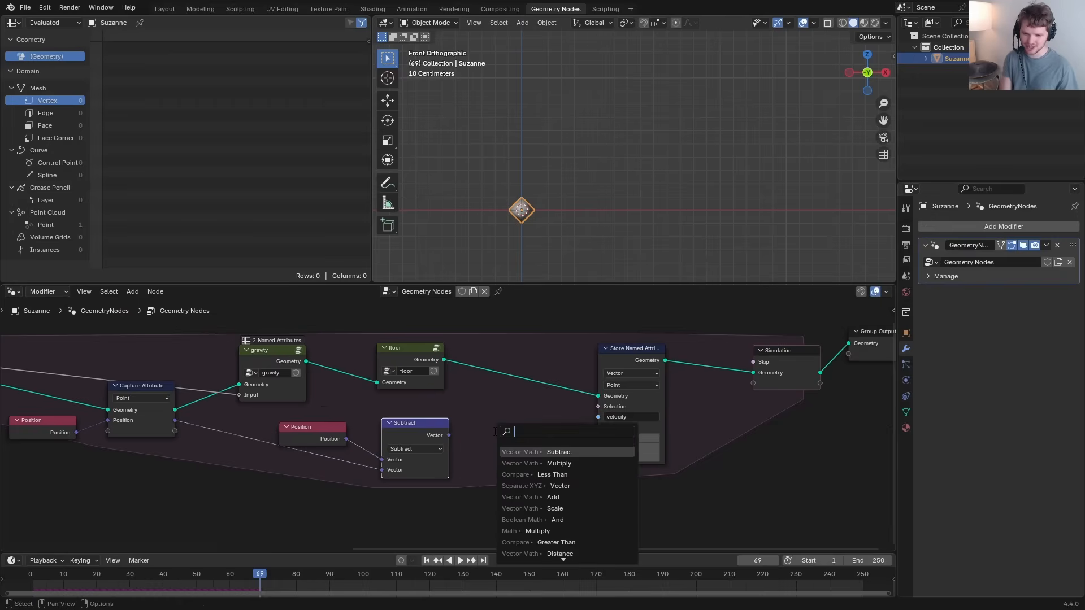
pyautogui.write('div')
pyautogui.press('Return')
pyautogui.click(493, 432)
pyautogui.scroll(-4, 448, 425)
pyautogui.moveTo(81, 378); pyautogui.dragTo(482, 460)
pyautogui.scroll(2, 544, 442)
# Step: Play the single-point simulation from the first frame to check its fall, and return to the start
pyautogui.hotkey('shift', 'Left')
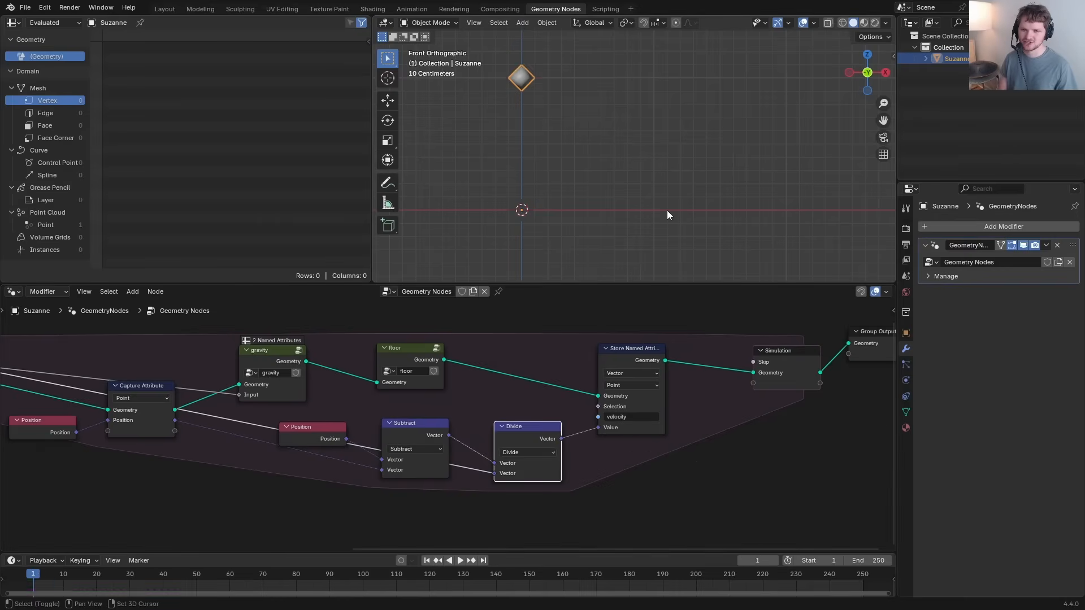
pyautogui.press('space')
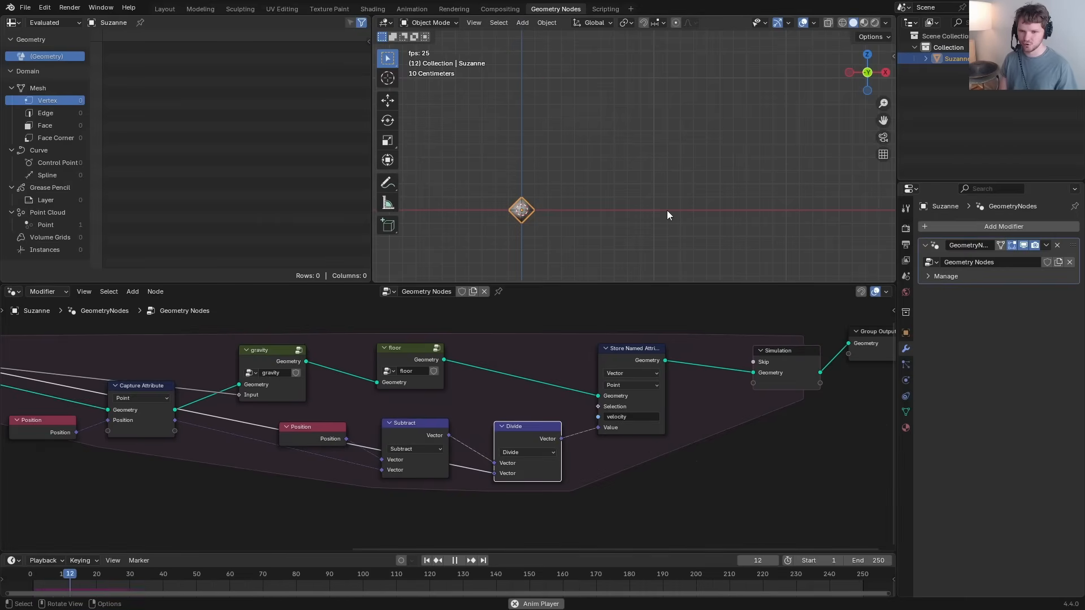
pyautogui.press('space')
pyautogui.hotkey('shift', 'Left')
# Step: Connect the points group's output to the gravity Store Named Attribute in place of the single test point
pyautogui.scroll(-8, 458, 431)
pyautogui.moveTo(219, 415); pyautogui.dragTo(577, 381, button='middle')
pyautogui.scroll(5, 452, 357)
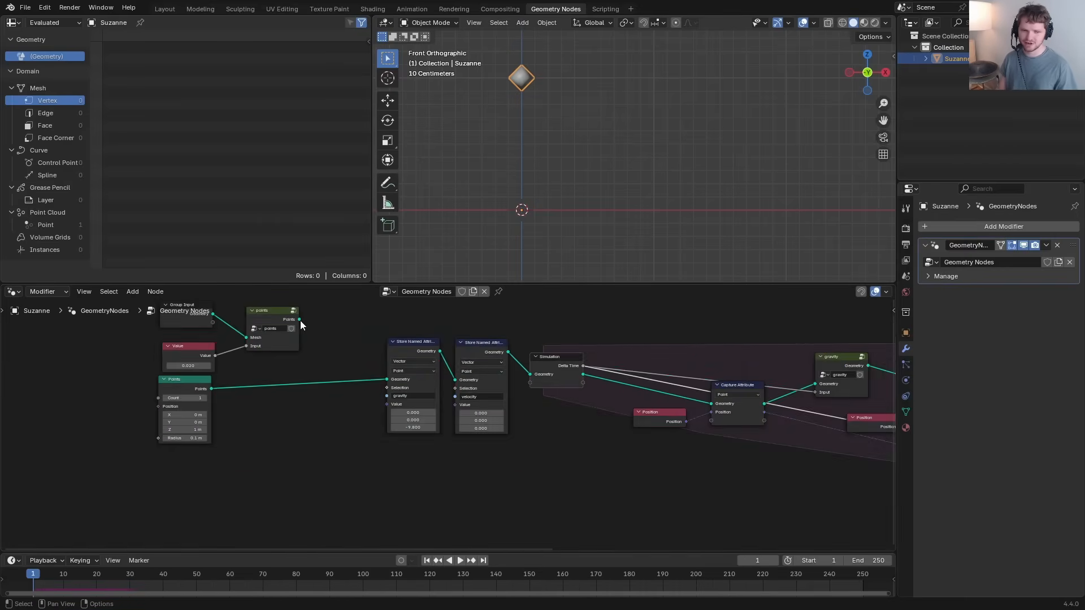
pyautogui.moveTo(299, 320); pyautogui.dragTo(387, 379)
# Step: Play the simulation with the monkey points to examine how they land on the floor, and rewind it
pyautogui.moveTo(548, 229); pyautogui.dragTo(555, 154, button='middle')
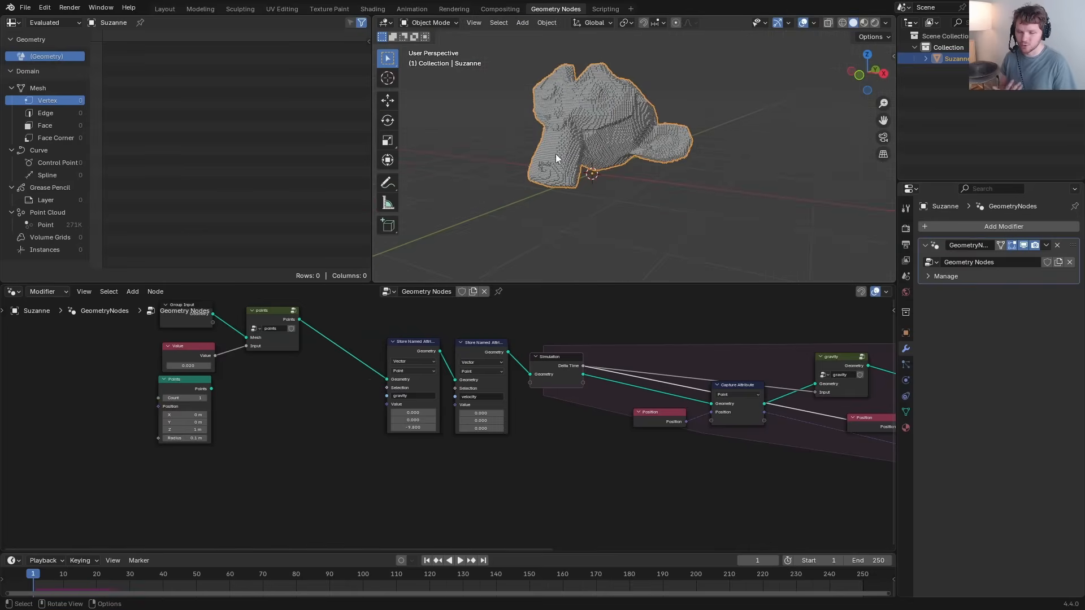
pyautogui.click(859, 78)
pyautogui.scroll(2, 588, 152)
pyautogui.press('space')
pyautogui.press('space')
pyautogui.moveTo(558, 163); pyautogui.dragTo(567, 212, button='middle')
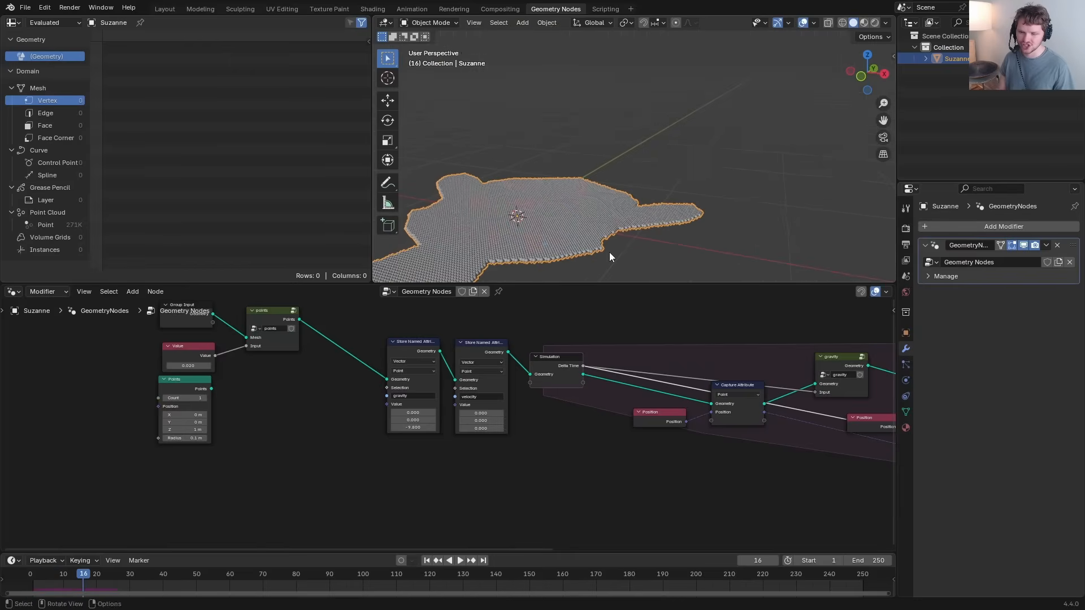
pyautogui.hotkey('shift', 'Left')
# Step: Group the second Position, Subtract, Divide and velocity Store Named Attribute nodes and name the group "update velocity"
pyautogui.moveTo(596, 399); pyautogui.dragTo(192, 411, button='middle')
pyautogui.moveTo(536, 370); pyautogui.dragTo(573, 367)
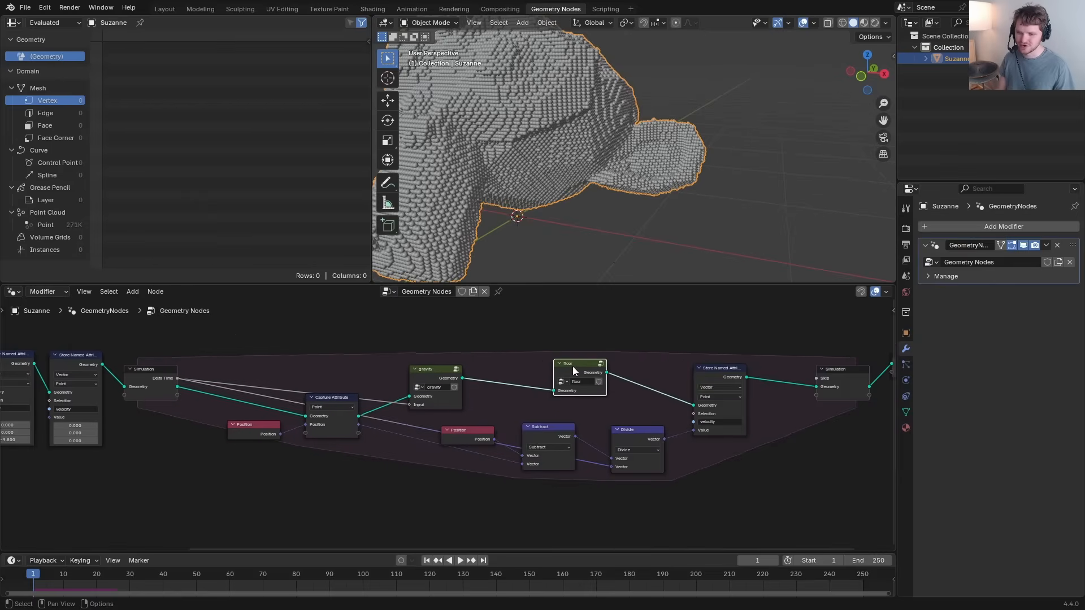
pyautogui.scroll(-1, 538, 169)
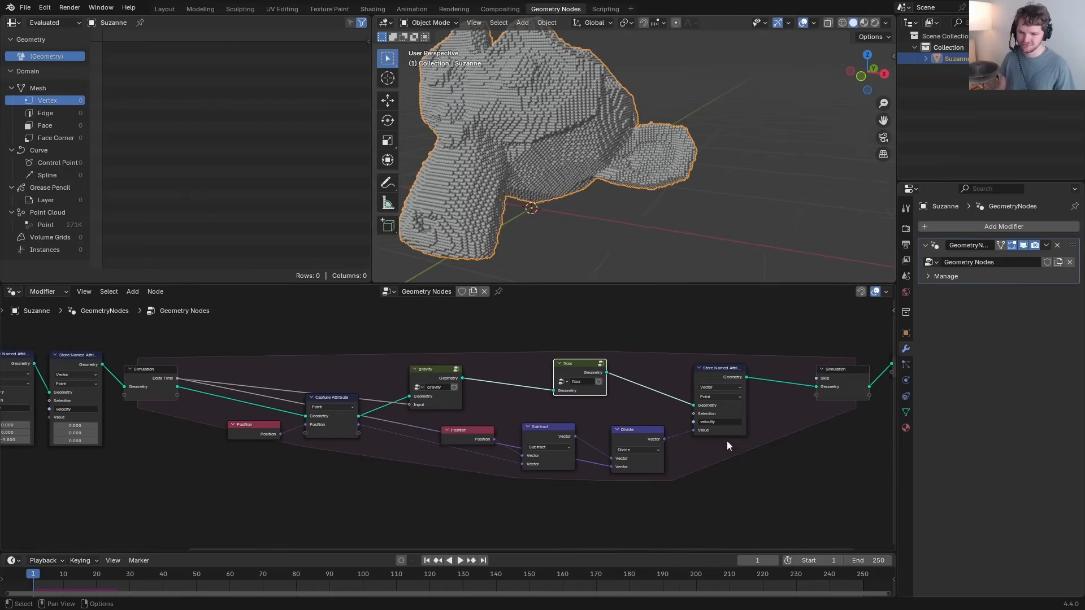
pyautogui.doubleClick(738, 381)
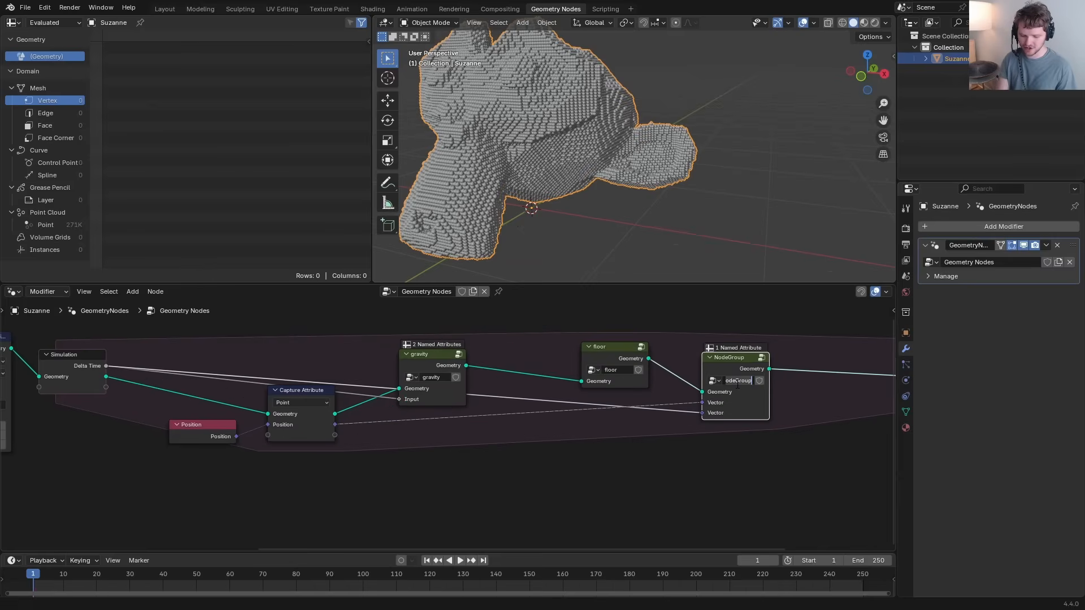
pyautogui.write('upda')
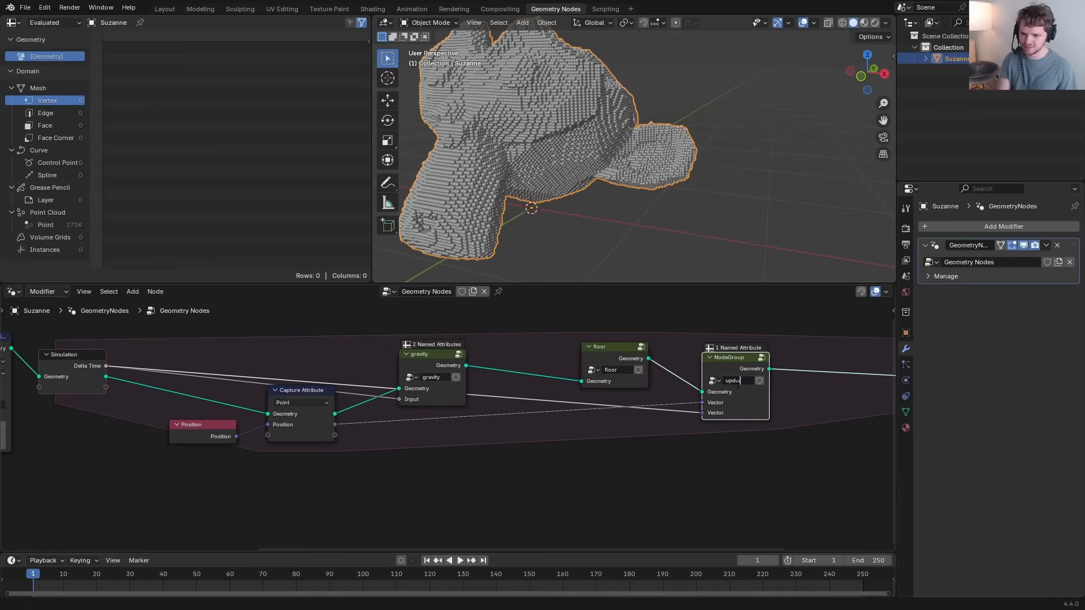
pyautogui.write('te velocity')
pyautogui.press('Return')
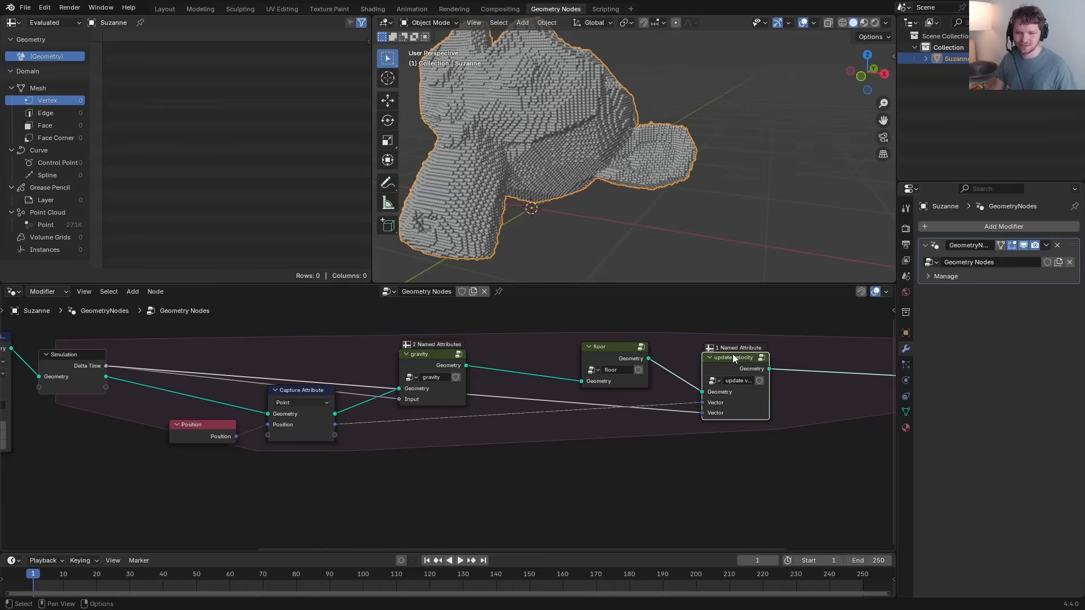
# Step: Replay the fall of the monkey points, and return to the first frame in front view
pyautogui.press('space')
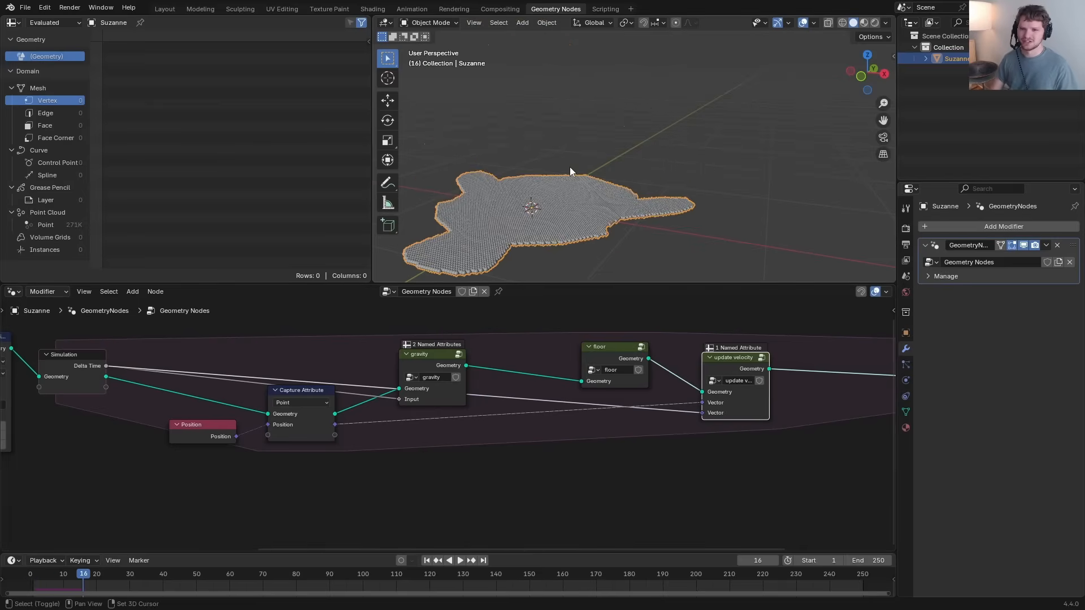
pyautogui.hotkey('shift', 'Left')
pyautogui.press('KP_1')
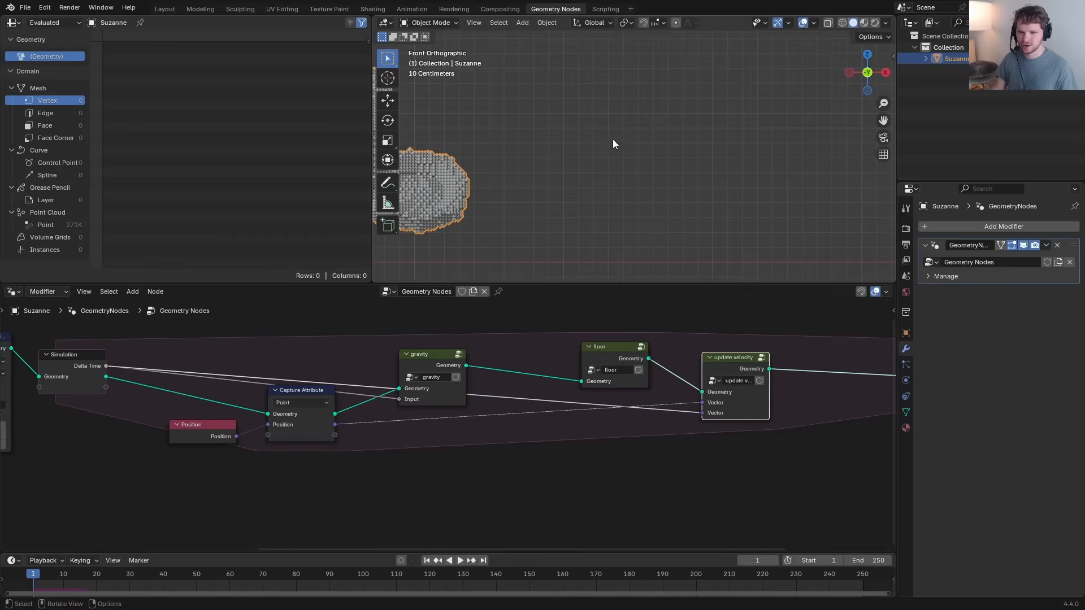
# Step: Annotate two separated circles beside the monkey points, each with a short radius line inside
pyautogui.moveTo(613, 136); pyautogui.dragTo(611, 138)
pyautogui.moveTo(715, 134)
pyautogui.mouseDown()
pyautogui.moveTo(707, 161)
pyautogui.moveTo(716, 135)
pyautogui.mouseUp()
pyautogui.moveTo(595, 156); pyautogui.dragTo(608, 154)
pyautogui.moveTo(707, 152); pyautogui.dragTo(710, 144)
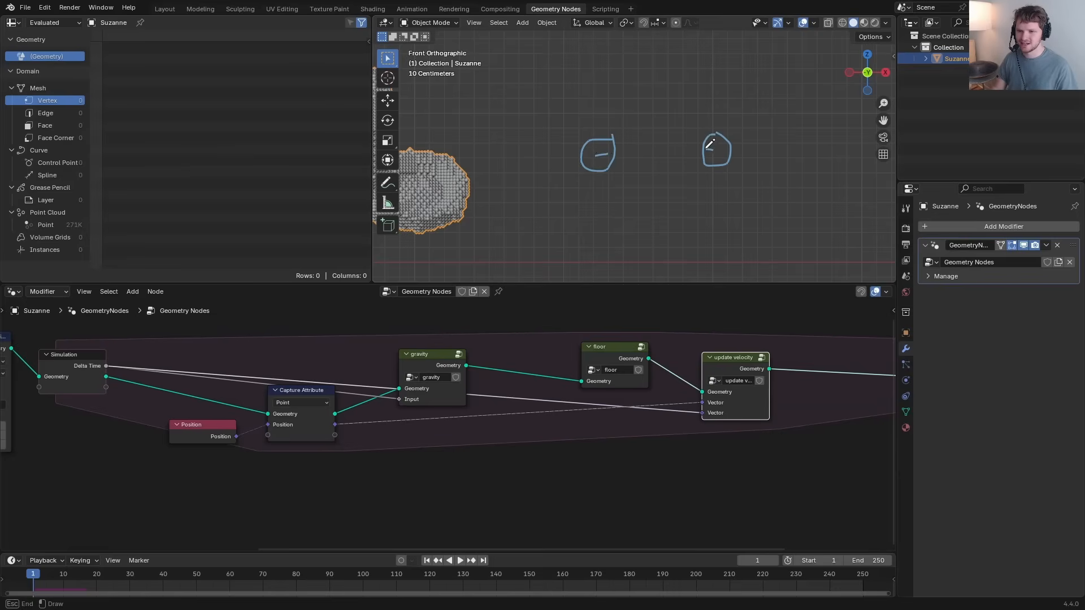
# Step: Open the points group and shift Set Point Radius and Group Output away to free space before them
pyautogui.scroll(8, 534, 155)
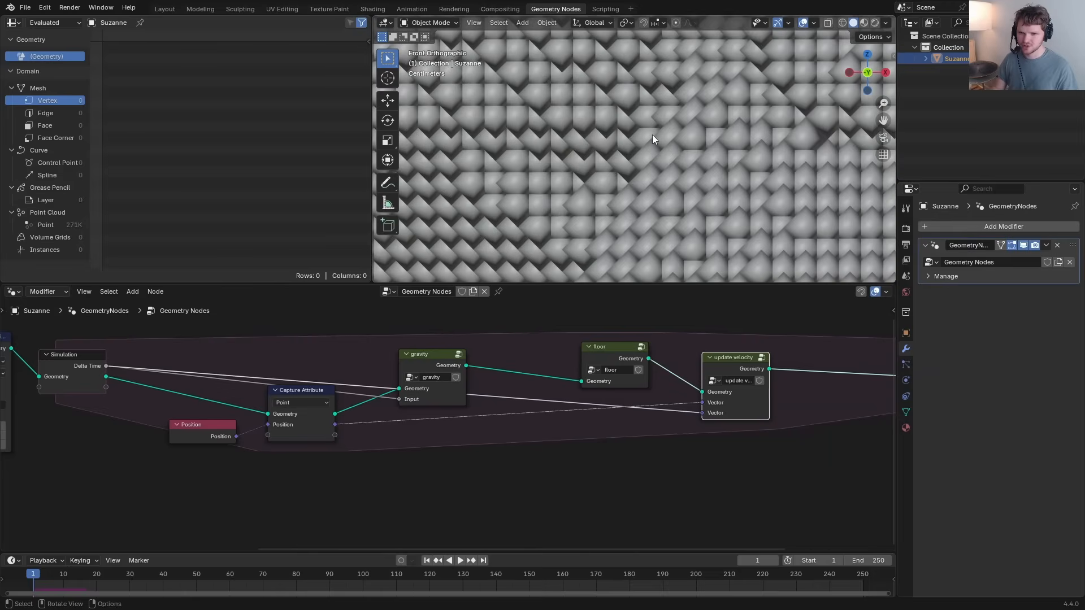
pyautogui.press('Tab')
pyautogui.moveTo(876, 525); pyautogui.dragTo(689, 508, button='middle')
pyautogui.moveTo(690, 509); pyautogui.dragTo(485, 374)
pyautogui.press('g')
pyautogui.click(602, 434)
pyautogui.moveTo(190, 414); pyautogui.dragTo(244, 375, button='middle')
# Step: Insert a Math node on the link into Set Point Radius's Radius, set it to Divide by 2, and leave the group
pyautogui.hotkey('shift', 'a')
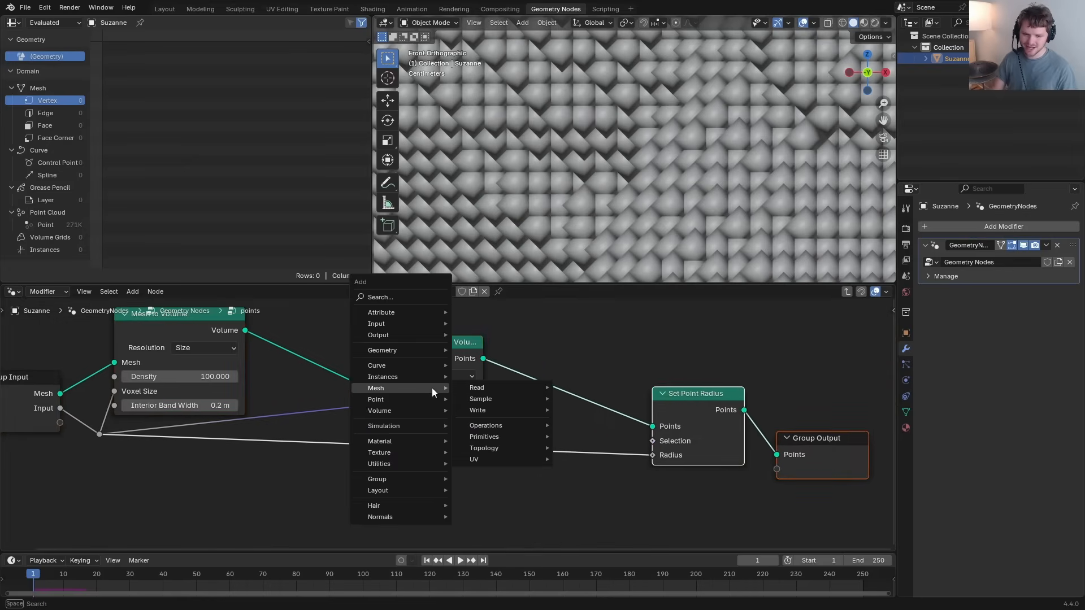
pyautogui.write('add')
pyautogui.press('Return')
pyautogui.click(528, 427)
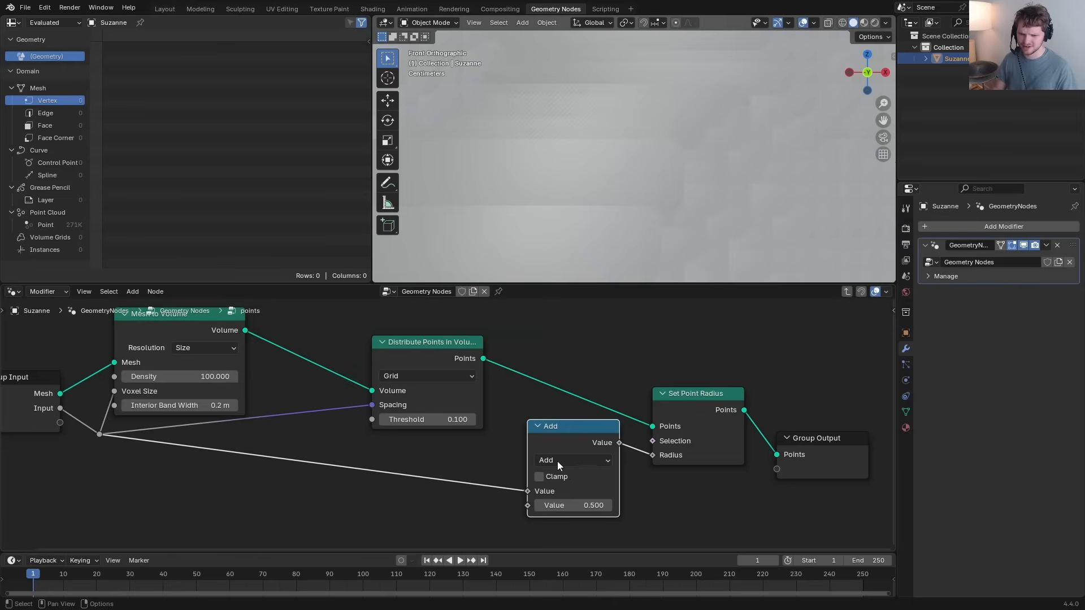
pyautogui.click(557, 461)
pyautogui.press('d')
pyautogui.doubleClick(573, 506)
pyautogui.write('2')
pyautogui.click(672, 509)
pyautogui.scroll(-8, 675, 139)
pyautogui.scroll(4, 692, 184)
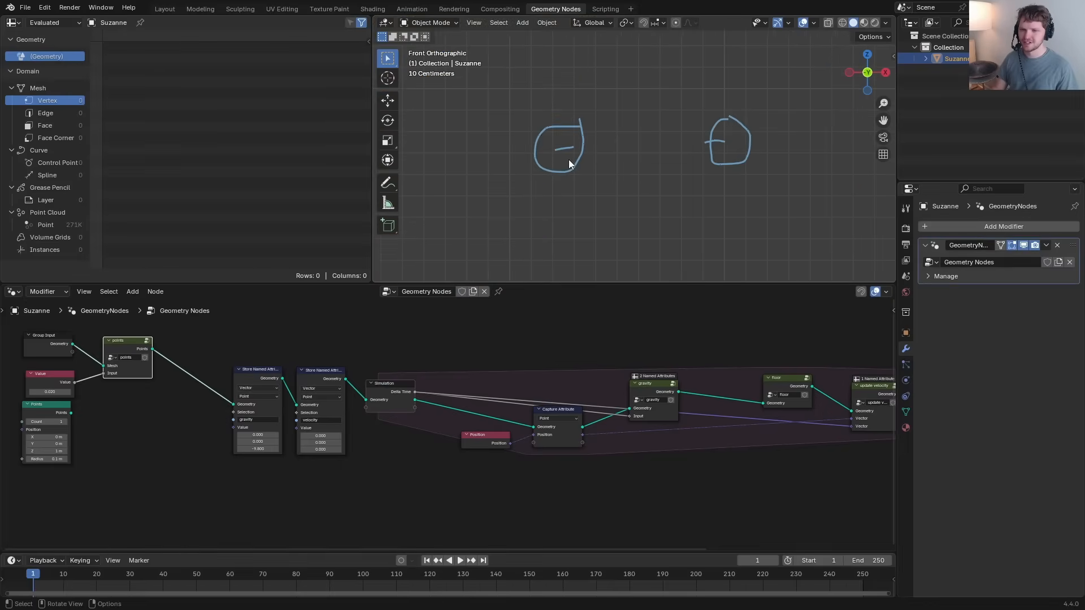
# Step: Scribble between the two annotated circles, erase it, and draw a distance line above them from centre to centre
pyautogui.moveTo(666, 142)
pyautogui.mouseDown()
pyautogui.moveTo(619, 149)
pyautogui.moveTo(637, 133)
pyautogui.moveTo(662, 135)
pyautogui.mouseUp()
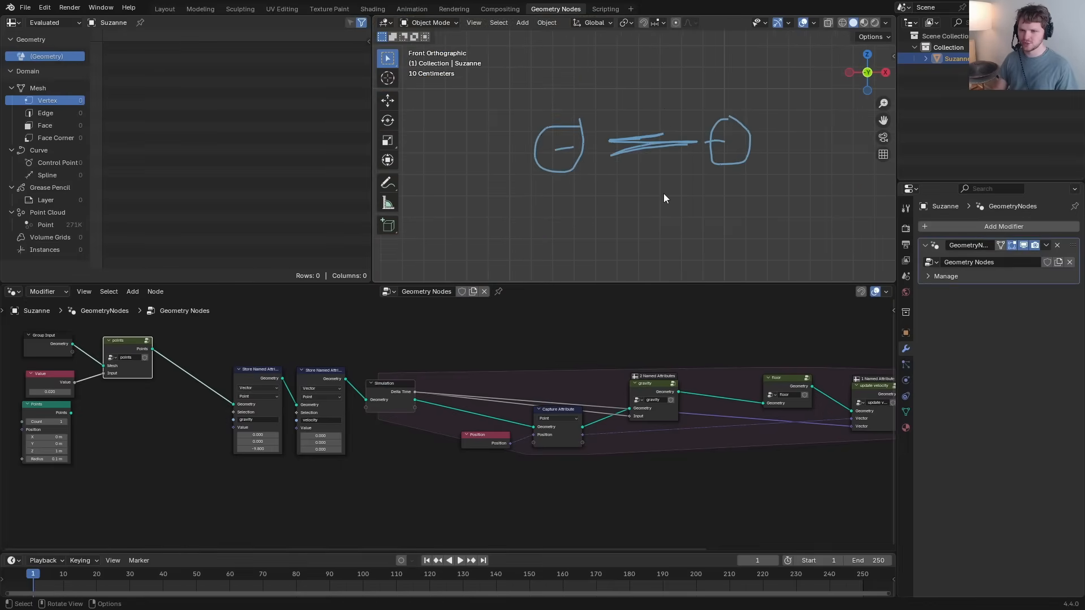
pyautogui.moveTo(646, 117); pyautogui.dragTo(656, 150, button='right')
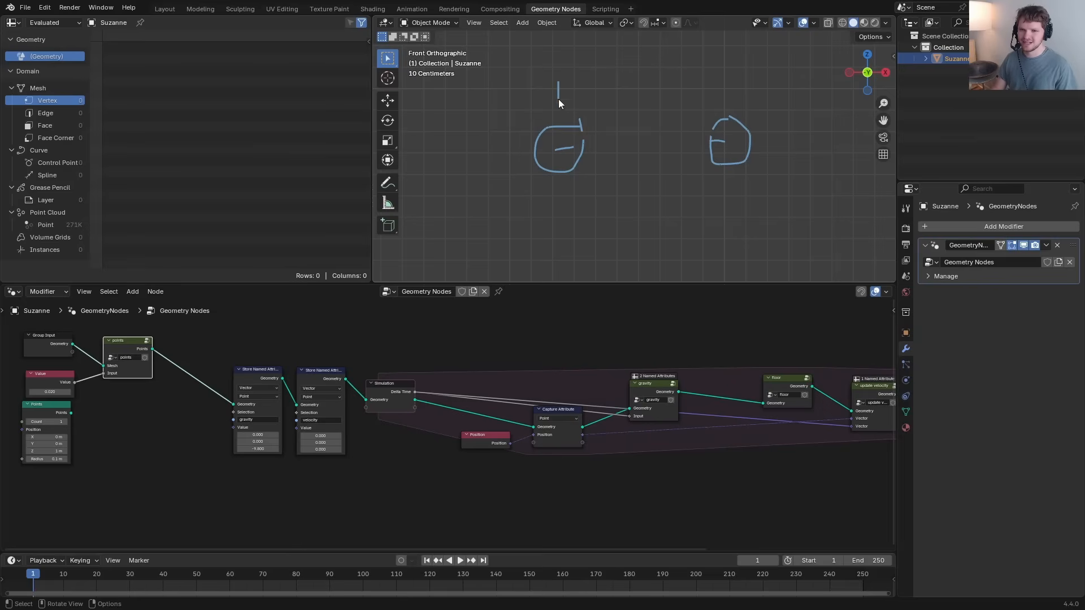
pyautogui.moveTo(559, 88); pyautogui.dragTo(727, 105)
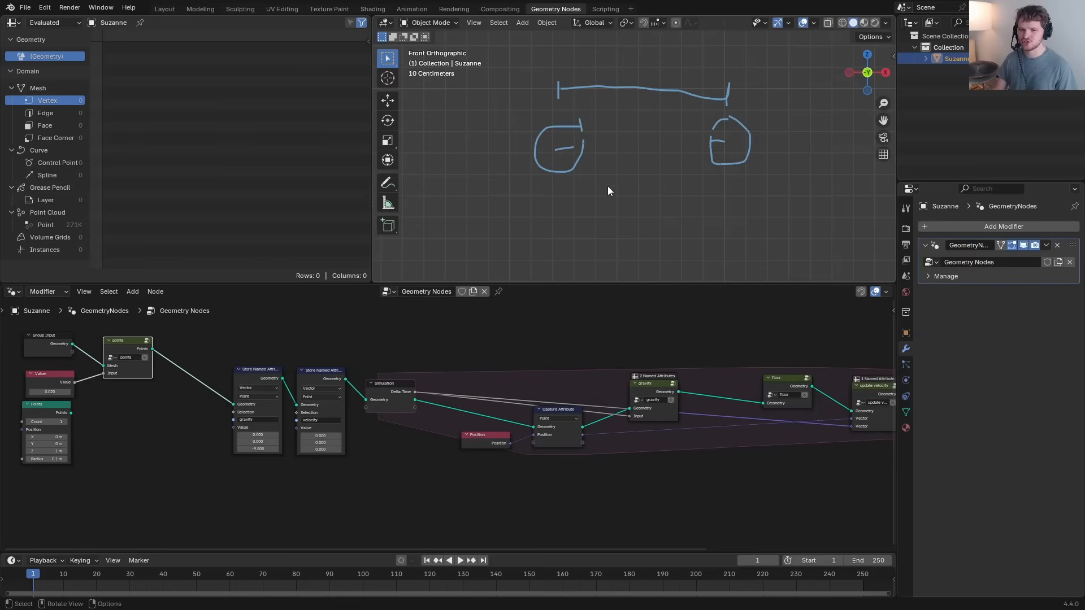
# Step: Sketch two touching circles with radius lines below the separated pair, and mark the distance between their centres
pyautogui.keyDown('shift'); pyautogui.moveTo(629, 213); pyautogui.dragTo(598, 175, button='middle'); pyautogui.keyUp('shift')
pyautogui.moveTo(586, 163)
pyautogui.mouseDown()
pyautogui.moveTo(582, 205)
pyautogui.moveTo(591, 168)
pyautogui.mouseUp()
pyautogui.moveTo(630, 160); pyautogui.dragTo(620, 158)
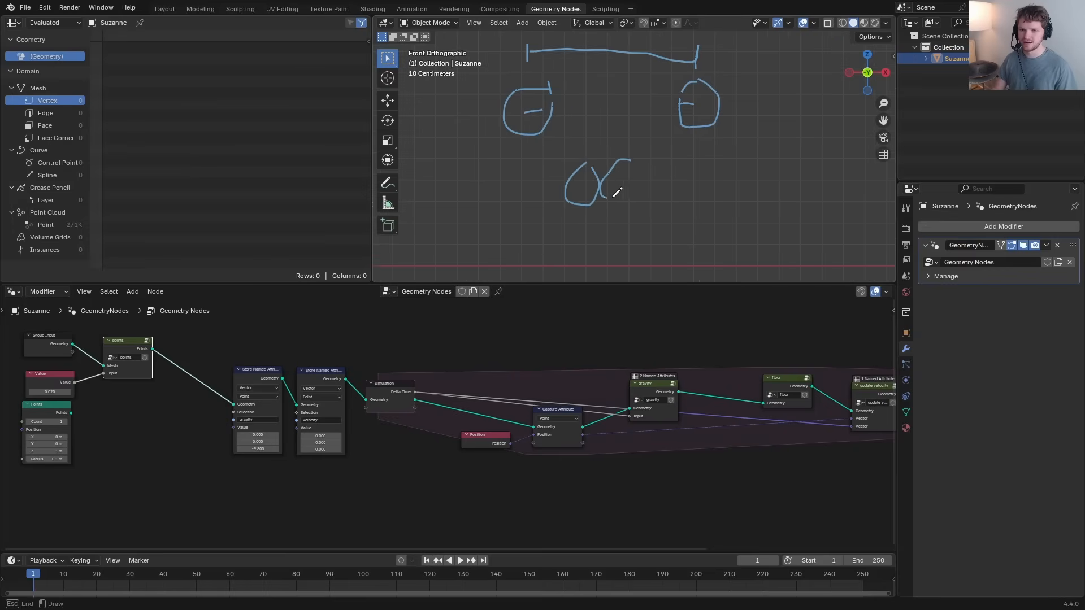
pyautogui.moveTo(614, 196); pyautogui.dragTo(630, 158)
pyautogui.moveTo(617, 183); pyautogui.dragTo(578, 185)
pyautogui.moveTo(575, 130); pyautogui.dragTo(574, 145)
pyautogui.moveTo(575, 137)
pyautogui.mouseDown()
pyautogui.moveTo(627, 136)
pyautogui.moveTo(626, 148)
pyautogui.mouseUp()
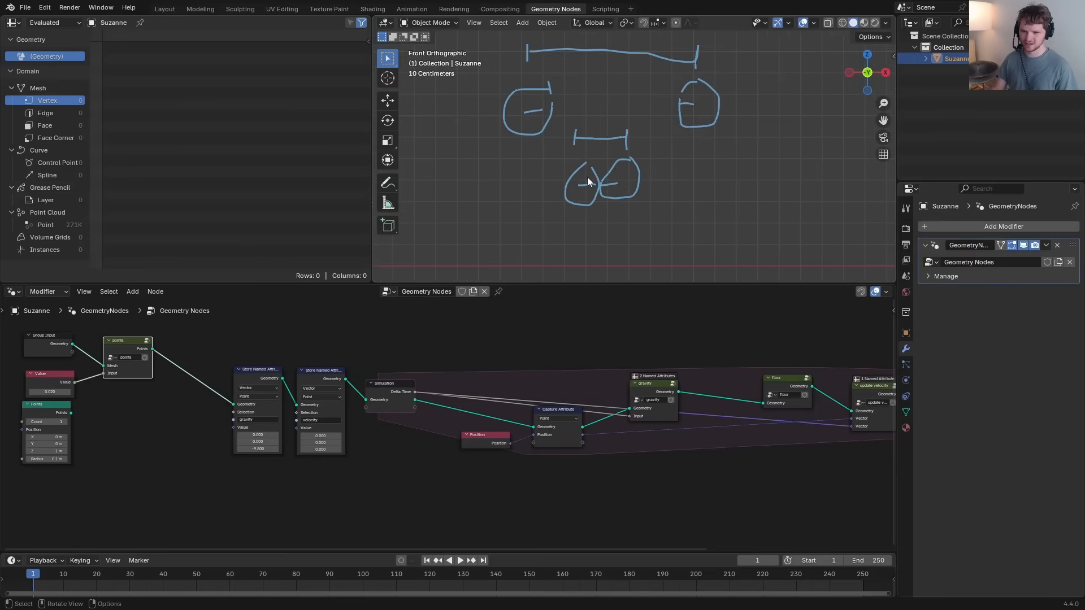
# Step: Sketch a third pair of circles that overlap, with radius lines and a shorter distance line above them
pyautogui.moveTo(706, 179)
pyautogui.mouseDown()
pyautogui.moveTo(703, 203)
pyautogui.moveTo(730, 183)
pyautogui.mouseUp()
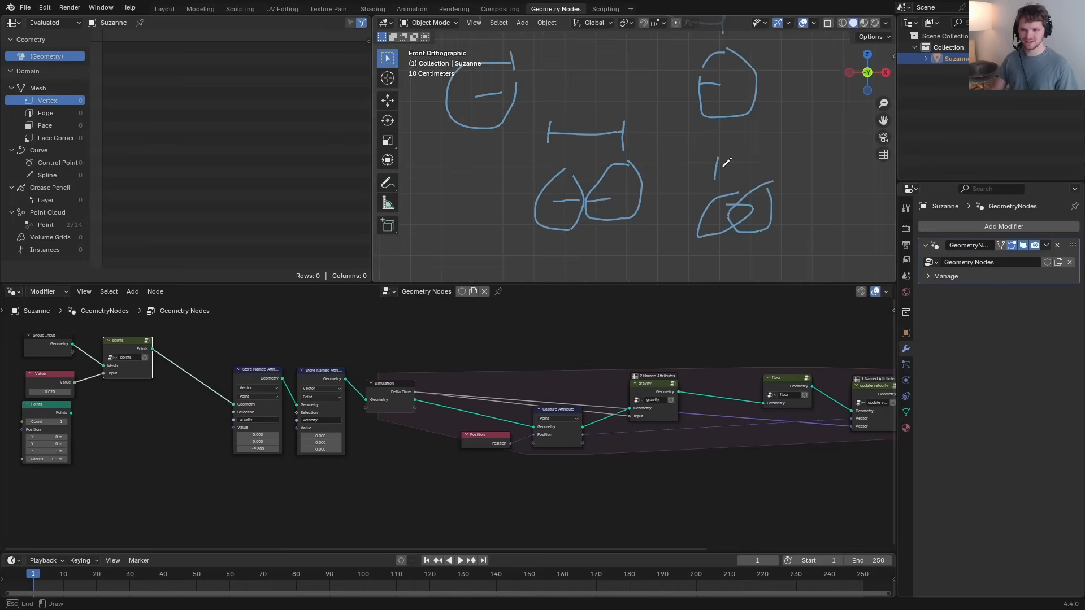
pyautogui.moveTo(717, 168)
pyautogui.mouseDown()
pyautogui.moveTo(767, 151)
pyautogui.moveTo(763, 172)
pyautogui.mouseUp()
pyautogui.moveTo(759, 210); pyautogui.dragTo(731, 212)
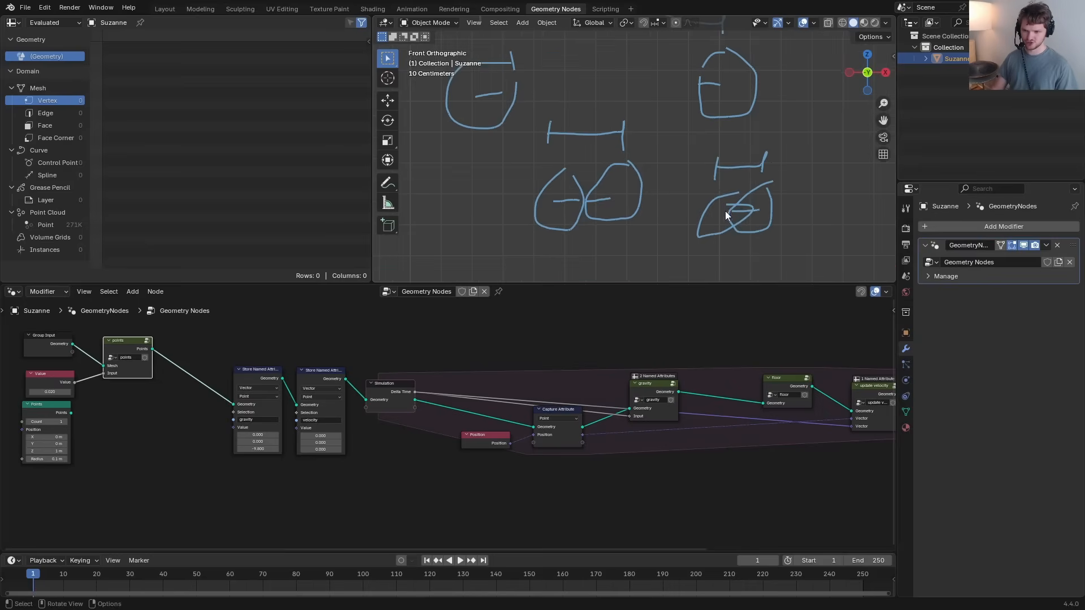
# Step: Erase the three circle pairs and sketch two overlapping circles with an arrow pushing one of them outward
pyautogui.moveTo(748, 209)
pyautogui.mouseDown(button='right')
pyautogui.moveTo(660, 126)
pyautogui.moveTo(503, 96)
pyautogui.mouseUp(button='right')
pyautogui.moveTo(577, 134)
pyautogui.mouseDown()
pyautogui.moveTo(587, 183)
pyautogui.moveTo(571, 133)
pyautogui.moveTo(601, 178)
pyautogui.moveTo(637, 131)
pyautogui.moveTo(621, 158)
pyautogui.moveTo(655, 162)
pyautogui.mouseUp()
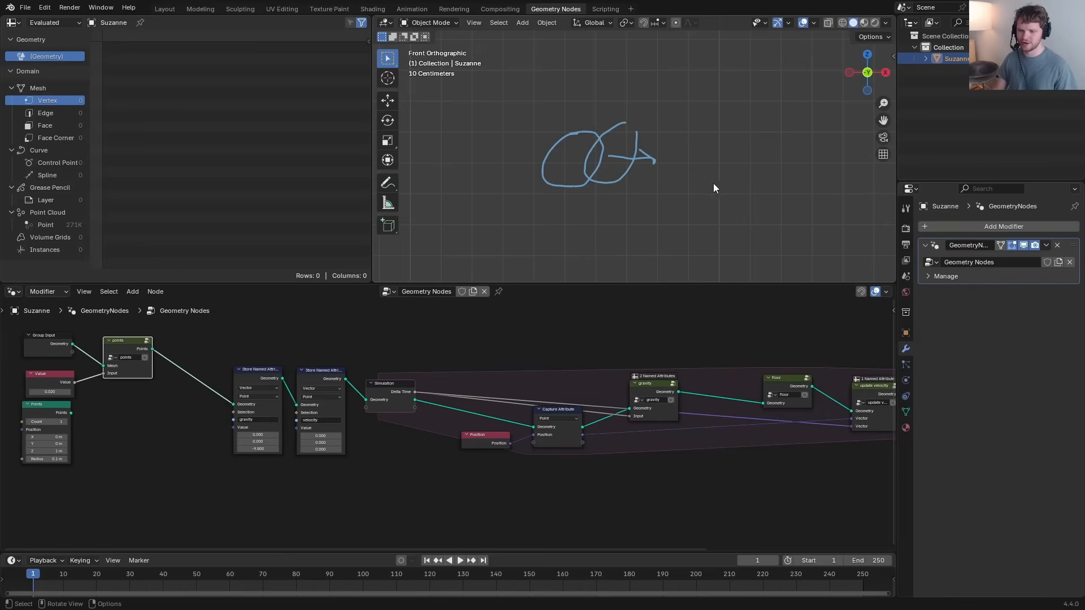
pyautogui.keyDown('shift'); pyautogui.moveTo(591, 157); pyautogui.dragTo(581, 184, button='middle'); pyautogui.keyUp('shift')
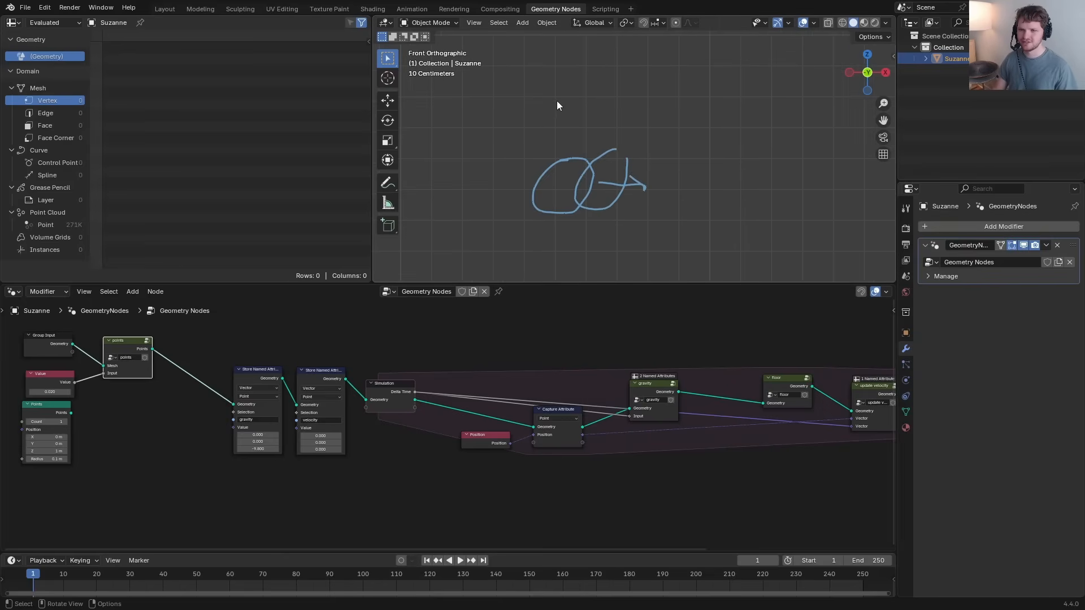
# Step: Write the formula (d − 2r) / 2 above the overlapping circles and draw an opposite outward arrow from the other circle
pyautogui.press('d')
pyautogui.moveTo(536, 95)
pyautogui.mouseDown()
pyautogui.moveTo(569, 83)
pyautogui.moveTo(570, 102)
pyautogui.moveTo(582, 83)
pyautogui.mouseUp()
pyautogui.press('Escape')
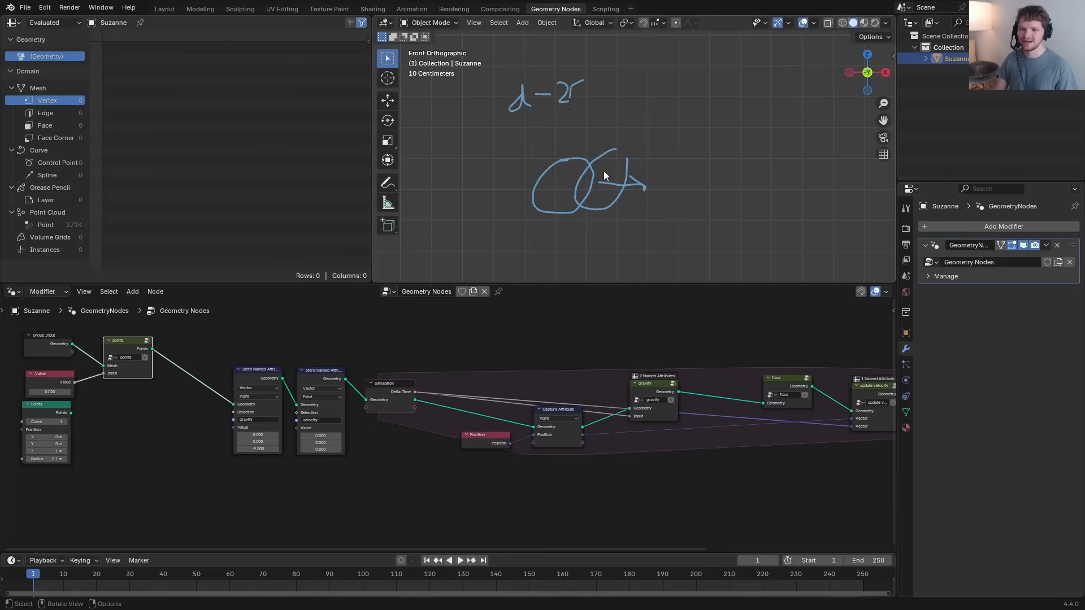
pyautogui.keyDown('shift'); pyautogui.scroll(-2, 615, 150); pyautogui.keyUp('shift')
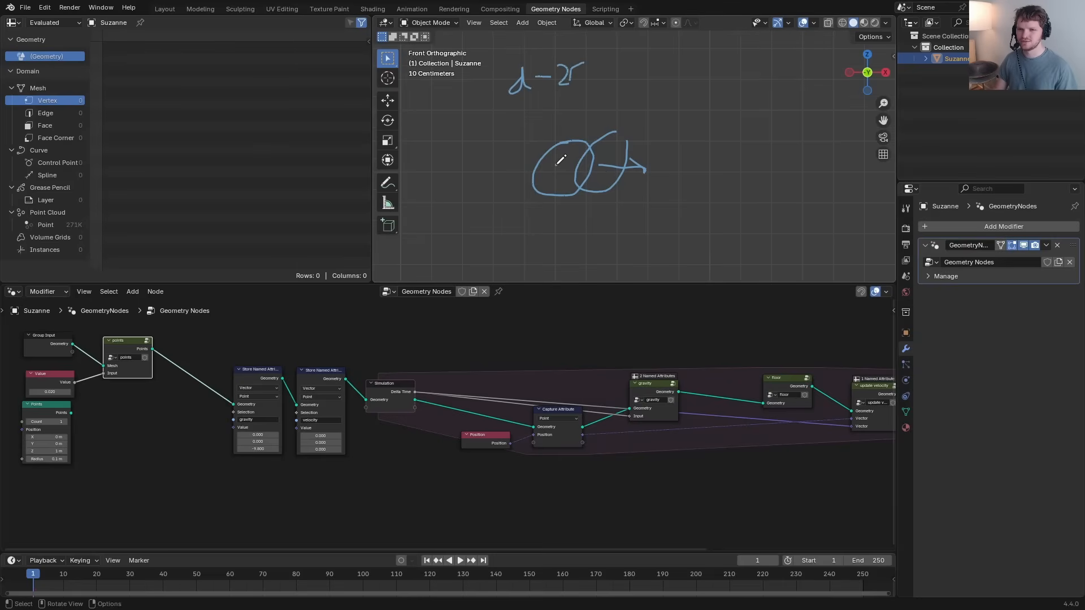
pyautogui.moveTo(557, 164); pyautogui.dragTo(501, 165)
pyautogui.moveTo(507, 98); pyautogui.dragTo(600, 97)
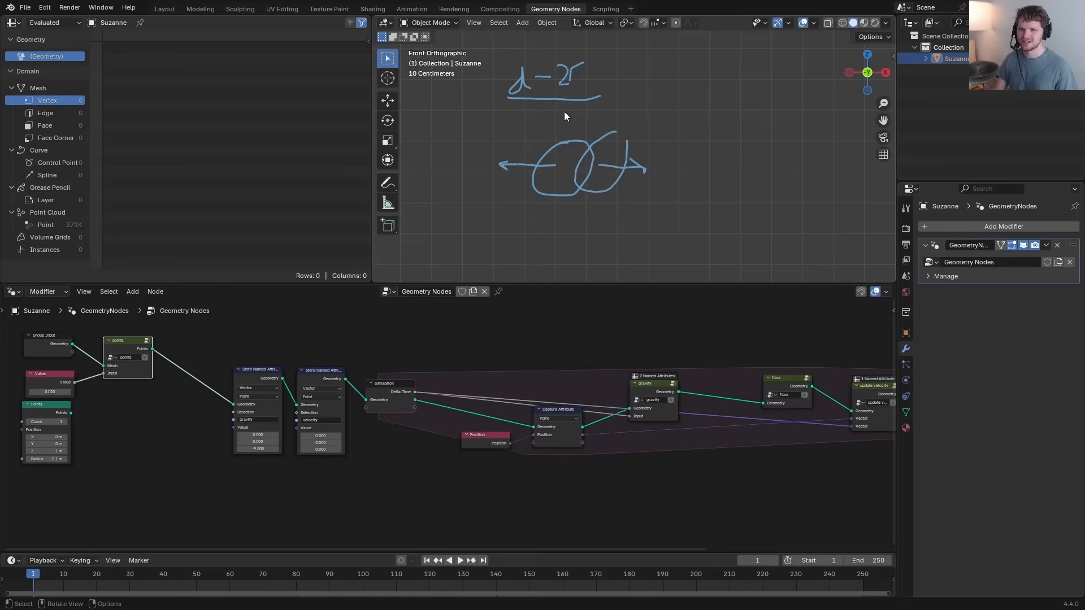
pyautogui.moveTo(539, 110); pyautogui.dragTo(561, 122)
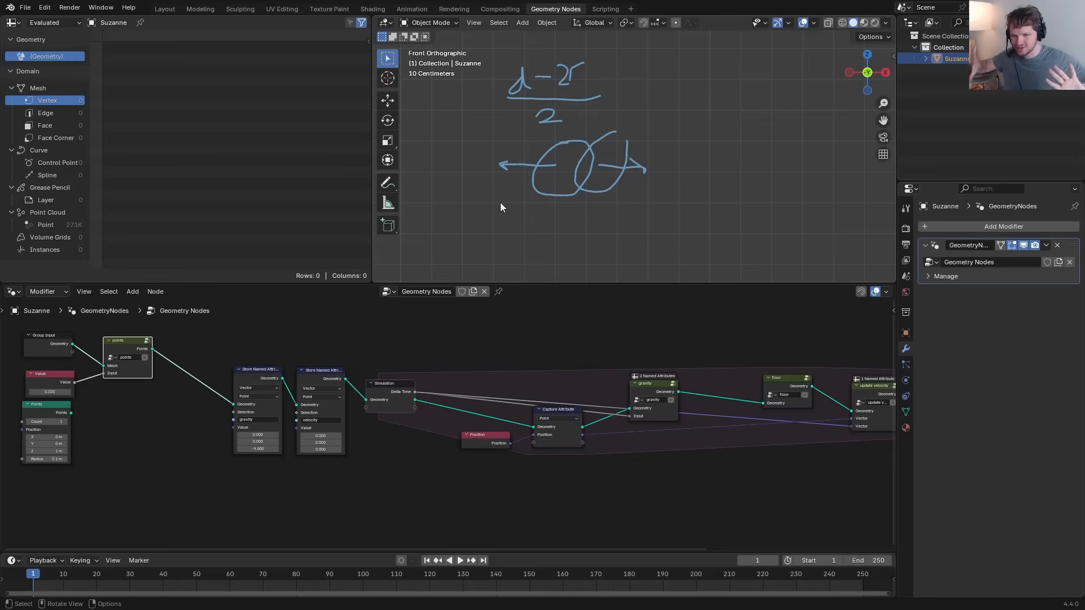
# Step: Erase the circle and formula annotations, frame the whole node tree, and view the monkey points close up
pyautogui.moveTo(648, 185); pyautogui.dragTo(425, 102, button='right')
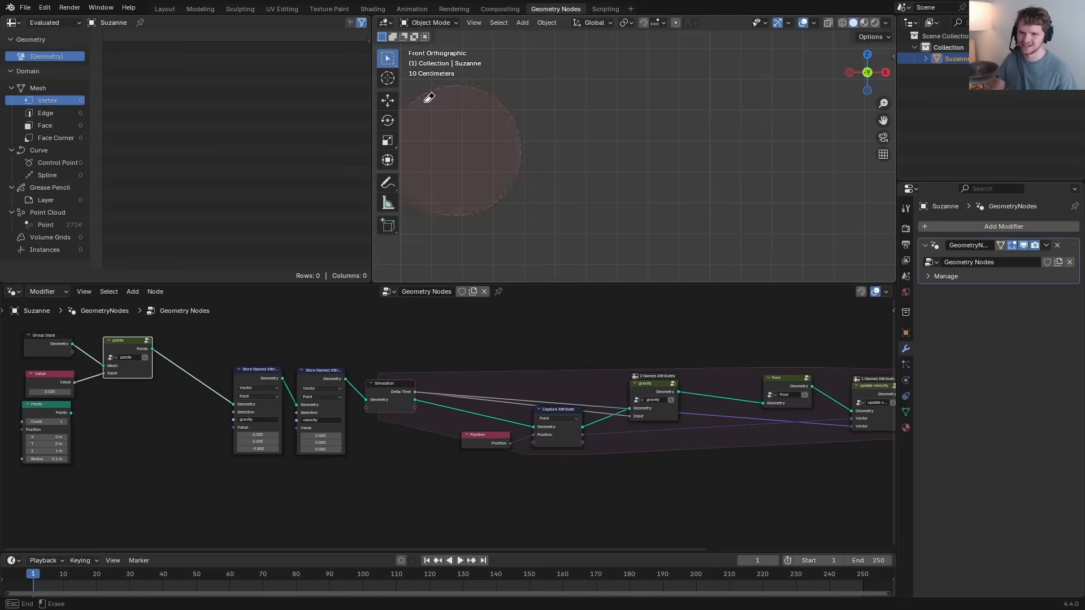
pyautogui.press('Home')
pyautogui.scroll(8, 628, 155)
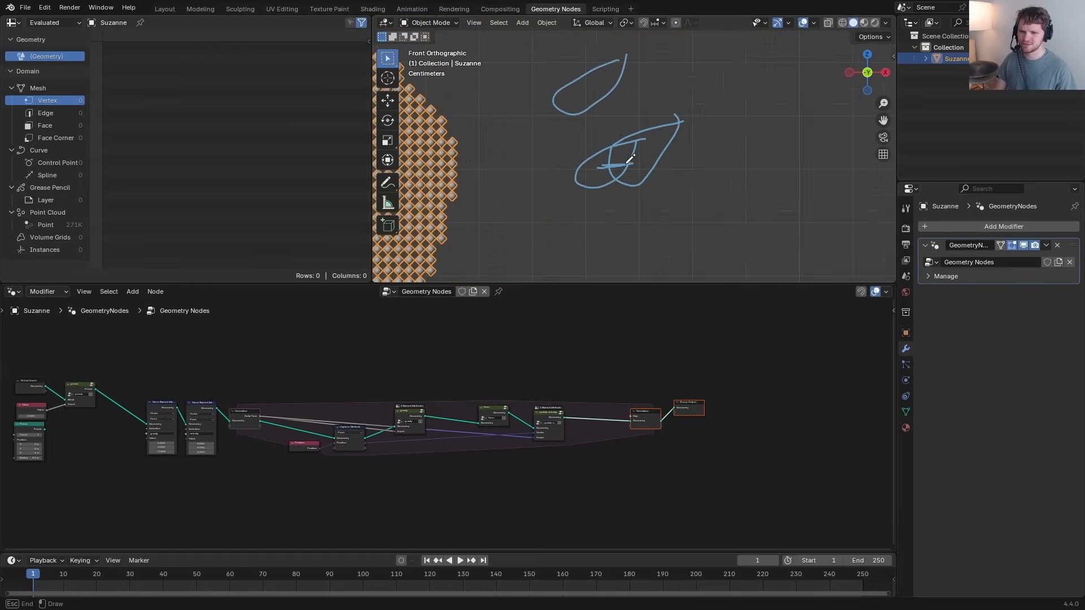
# Step: Add an Index of Nearest node feeding an Evaluate at Index node, and connect a Position node as its vector value
pyautogui.scroll(5, 622, 365)
pyautogui.moveTo(462, 380); pyautogui.dragTo(350, 378, button='middle')
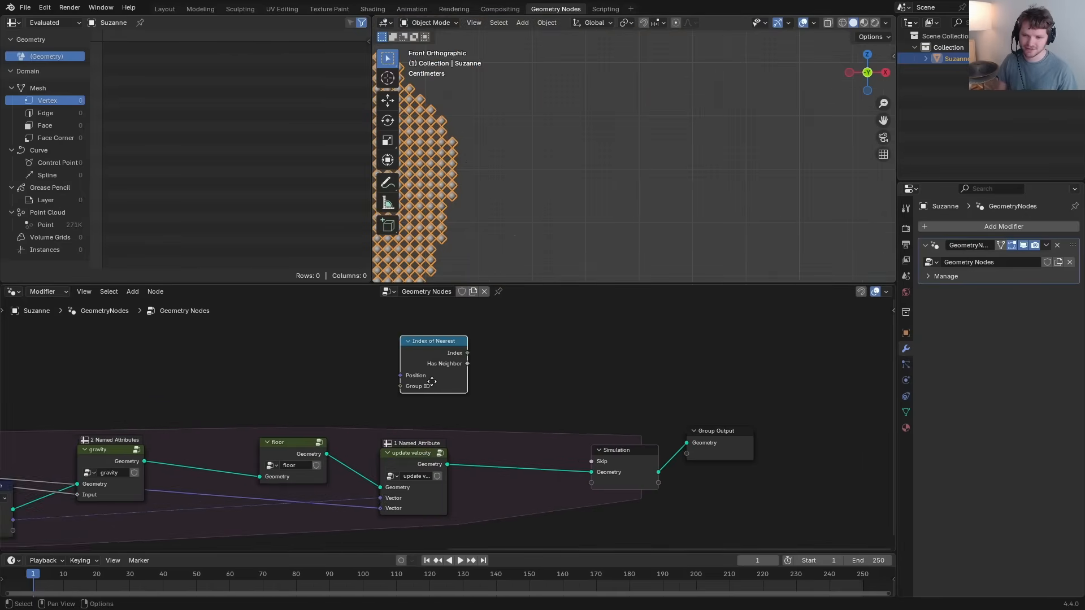
pyautogui.scroll(2, 362, 367)
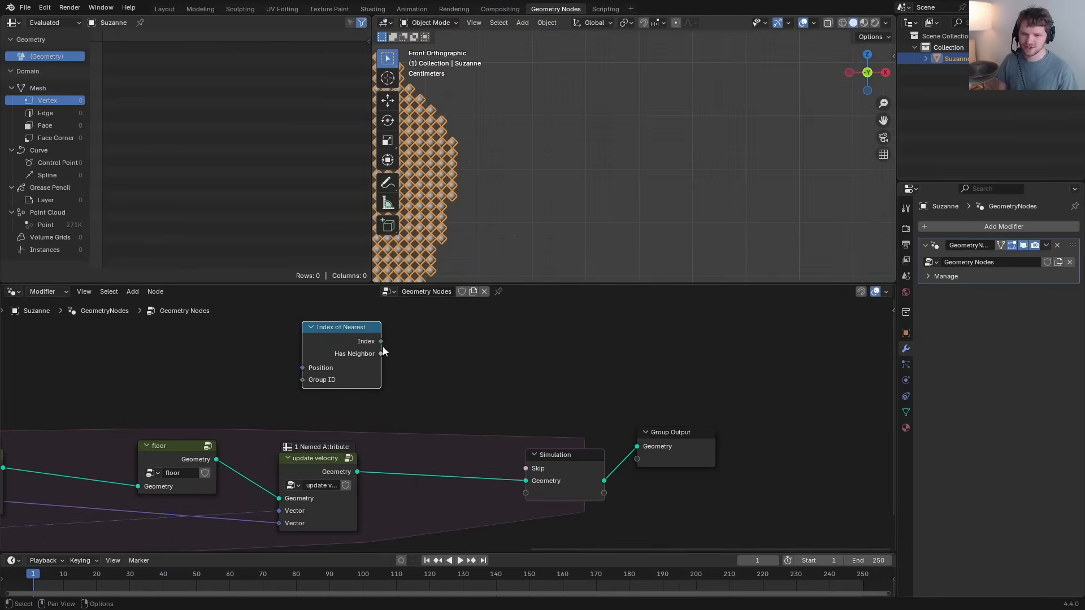
pyautogui.moveTo(396, 383); pyautogui.dragTo(425, 389)
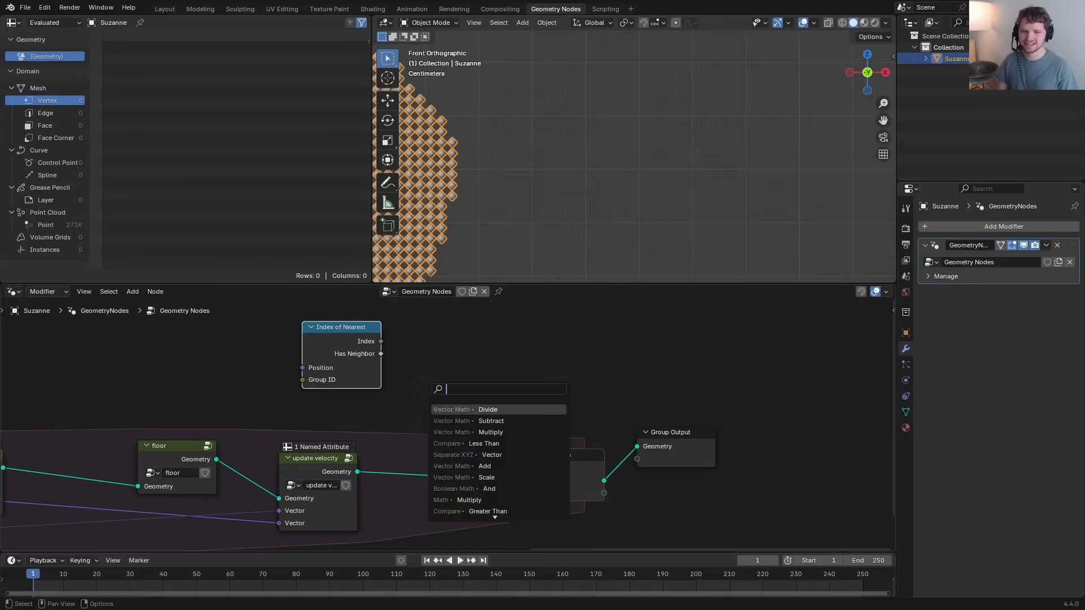
pyautogui.press('Escape')
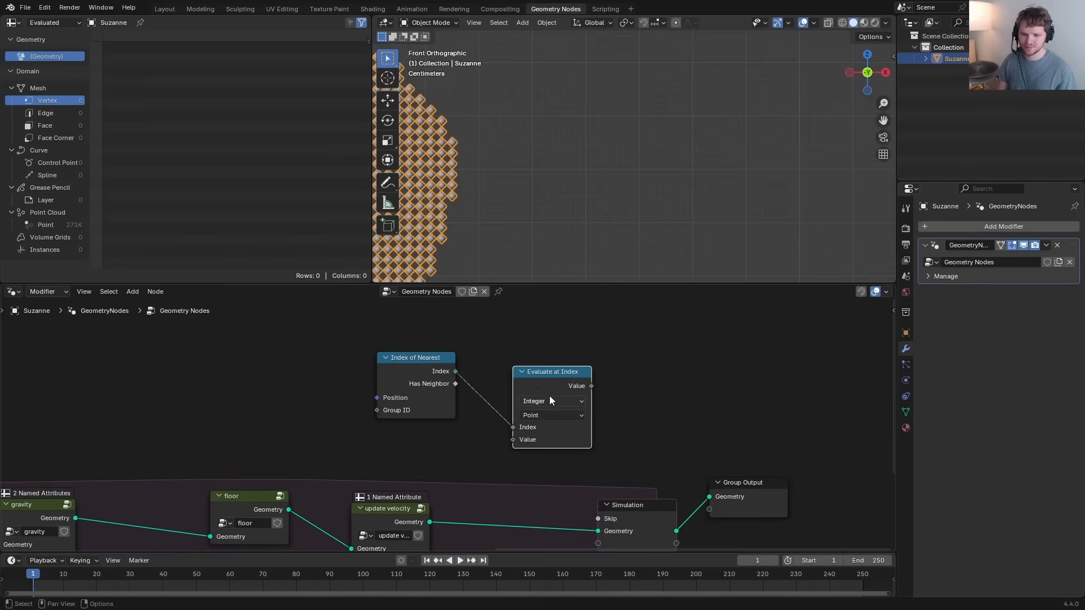
pyautogui.moveTo(513, 439); pyautogui.dragTo(441, 447)
pyautogui.write('position')
pyautogui.press('Return')
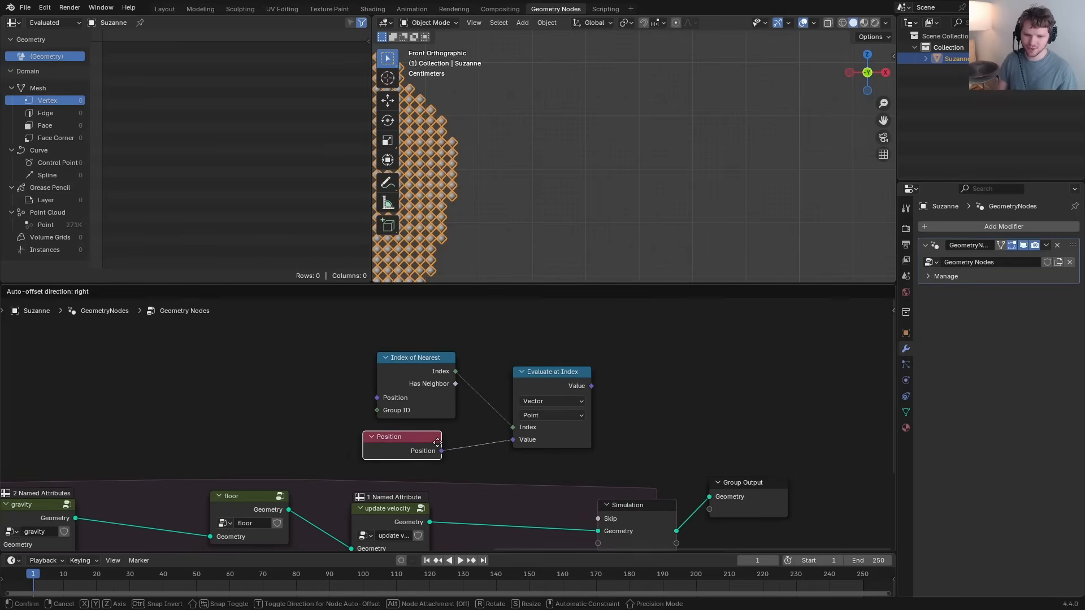
# Step: Add a vector Subtract node that takes the evaluated nearest position and the point's own Position as inputs
pyautogui.moveTo(423, 363); pyautogui.dragTo(476, 356)
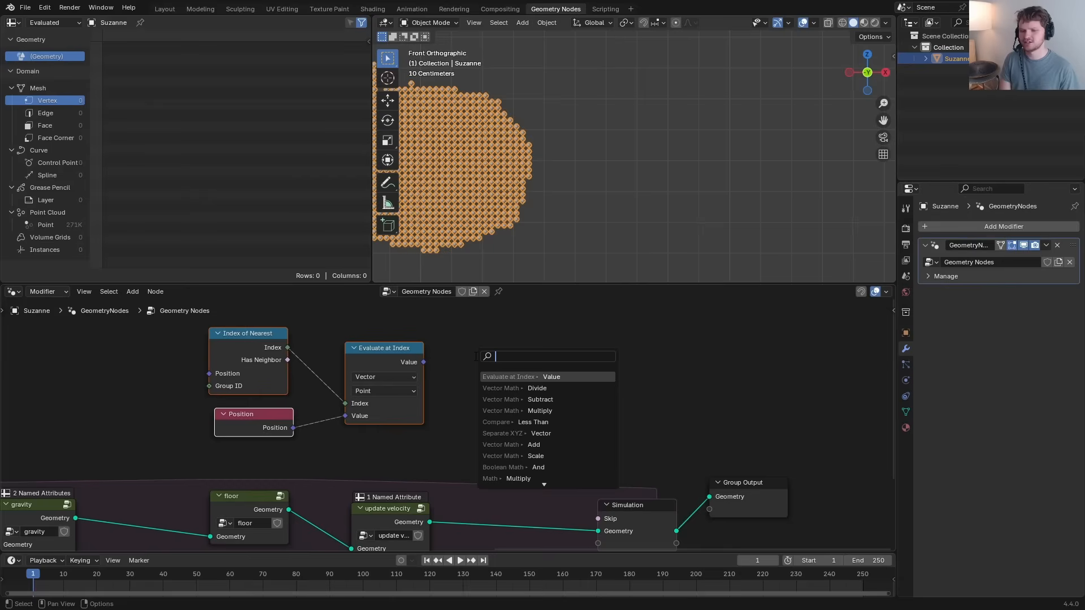
pyautogui.write('sub')
pyautogui.press('Return')
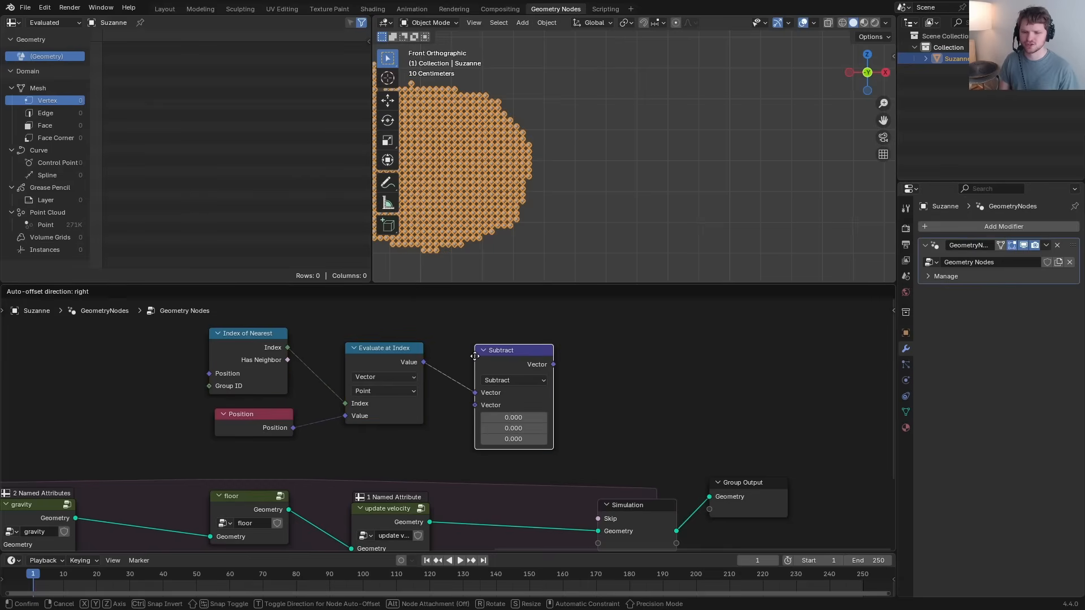
pyautogui.moveTo(466, 414); pyautogui.dragTo(475, 405)
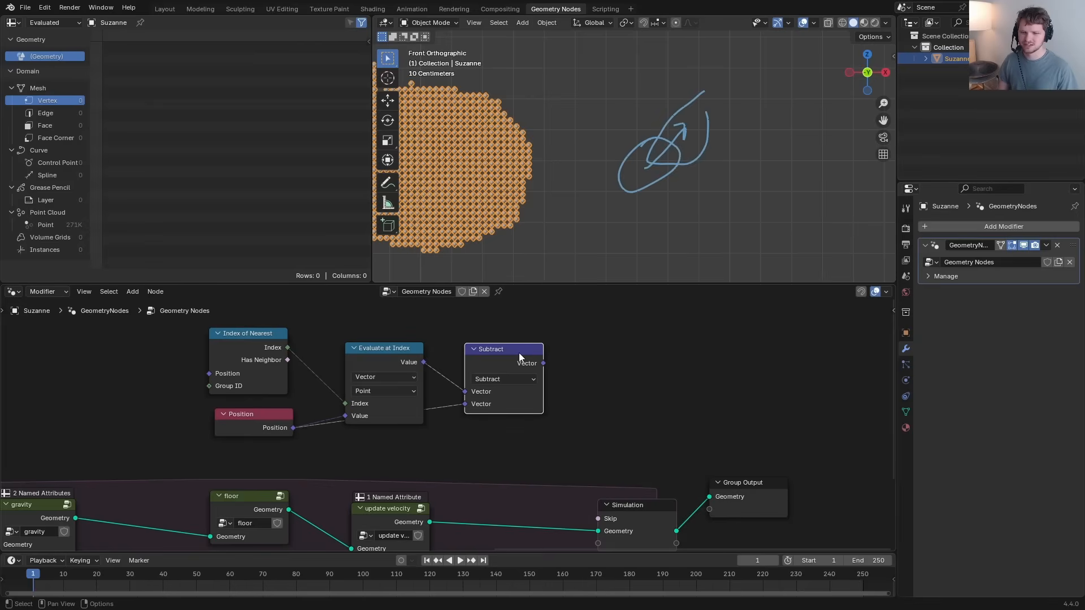
# Step: Swap the Subtract inputs so the nearest position is subtracted from Position, illustrating the direction with an arrow sketch that is erased
pyautogui.keyDown('shift'); pyautogui.moveTo(692, 135); pyautogui.dragTo(641, 148, button='middle'); pyautogui.keyUp('shift')
pyautogui.press('d')
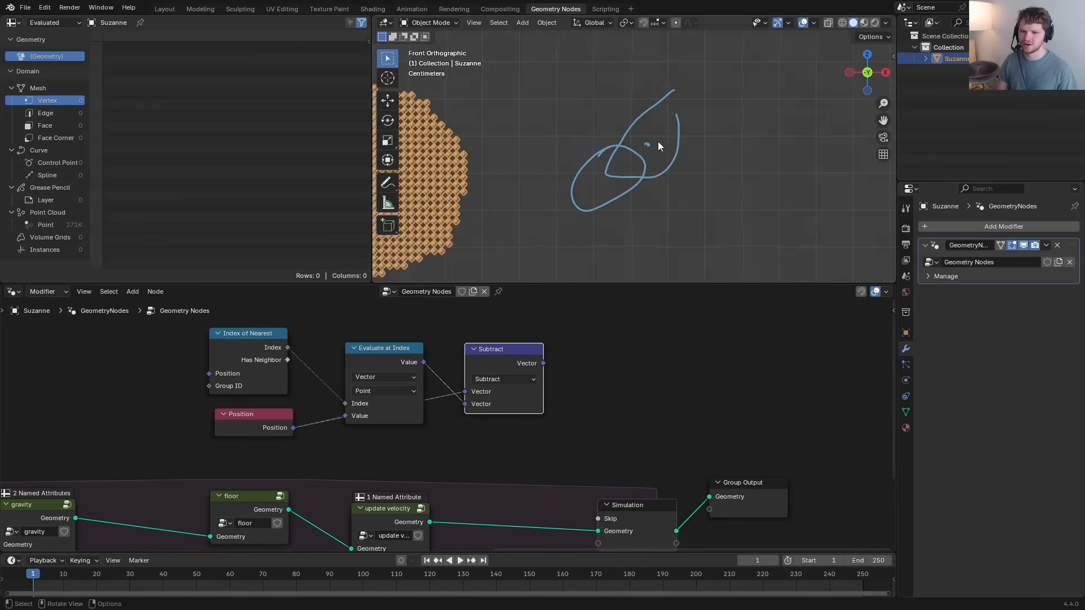
pyautogui.moveTo(596, 179); pyautogui.dragTo(601, 180)
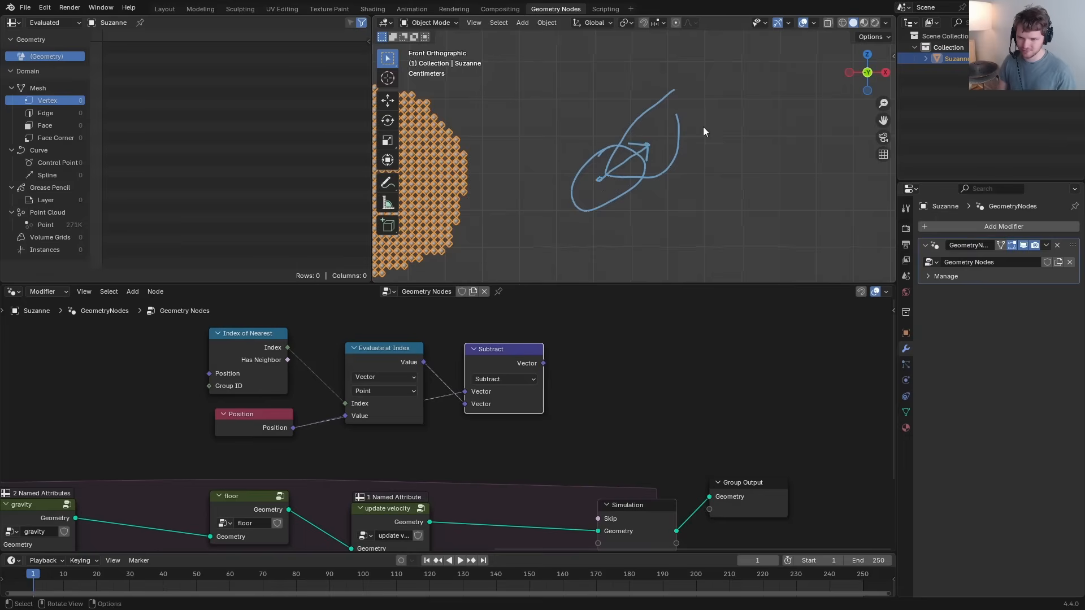
pyautogui.moveTo(706, 106); pyautogui.dragTo(591, 190, button='right')
# Step: Add a vector Length node fed by the Subtract result to get the distance between neighbouring points
pyautogui.moveTo(543, 363); pyautogui.dragTo(601, 348)
pyautogui.write('len')
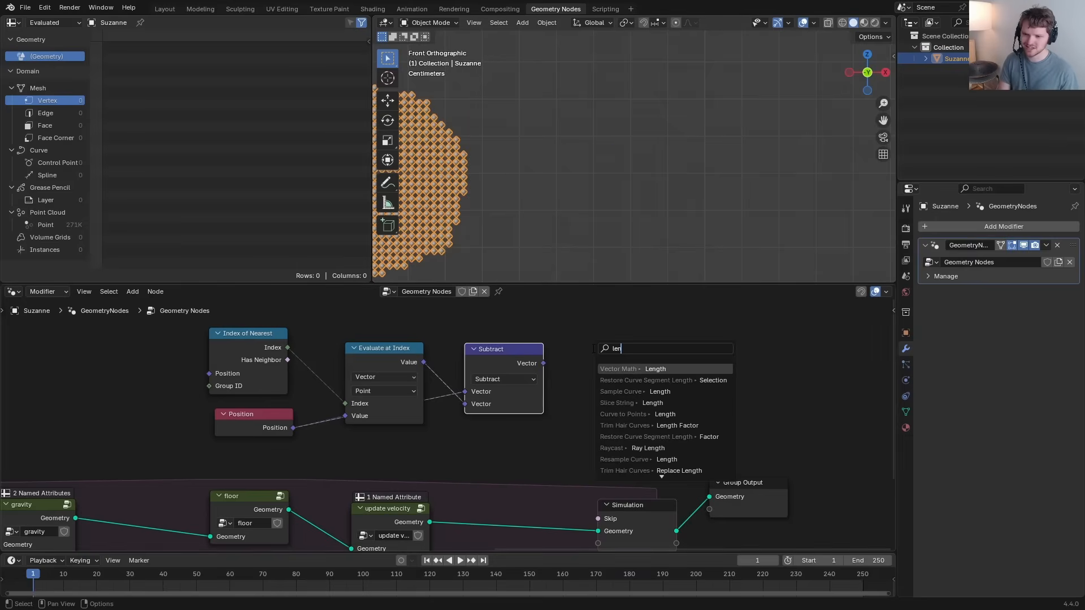
pyautogui.press('Return')
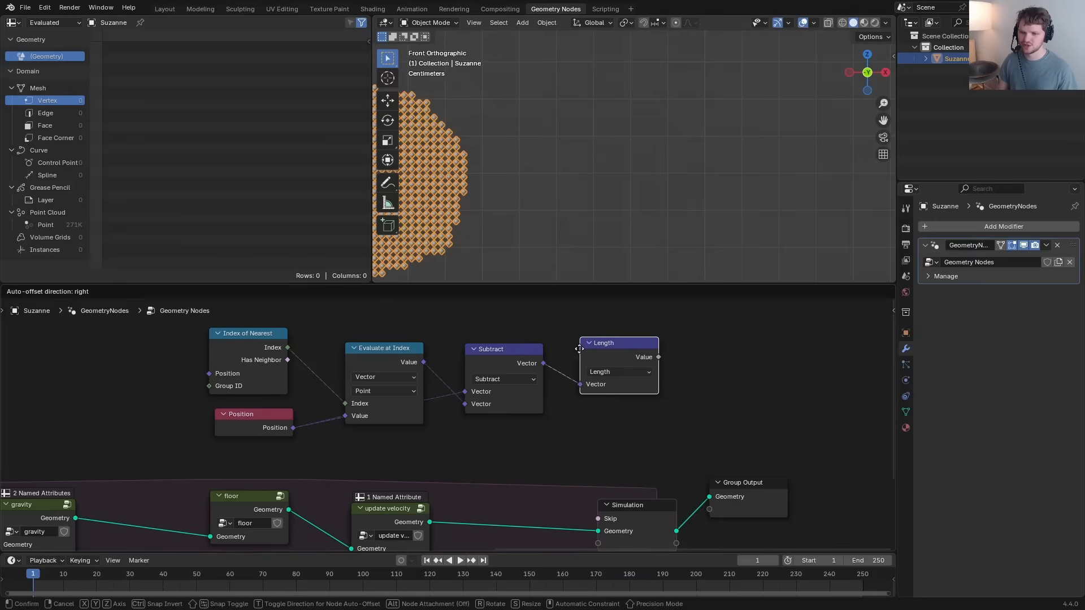
pyautogui.click(569, 363)
# Step: Move the Simulation output and Group Output nodes horizontally away from update velocity to make room
pyautogui.moveTo(673, 394); pyautogui.dragTo(487, 374, button='middle')
pyautogui.moveTo(623, 501); pyautogui.dragTo(434, 472)
pyautogui.press('g')
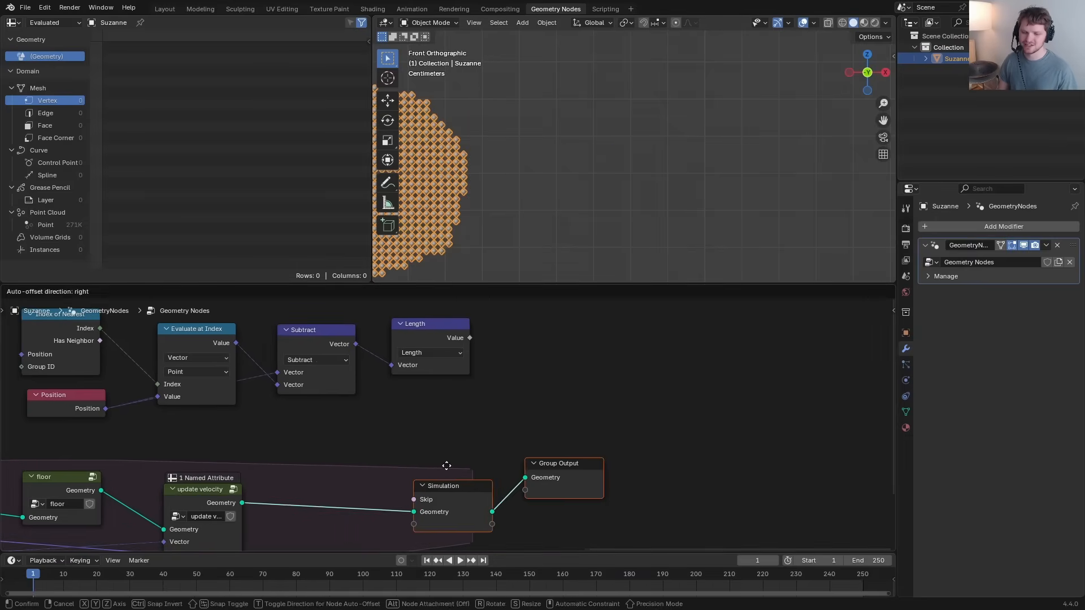
pyautogui.press('x')
pyautogui.click(591, 452)
pyautogui.moveTo(553, 329); pyautogui.dragTo(555, 352, button='middle')
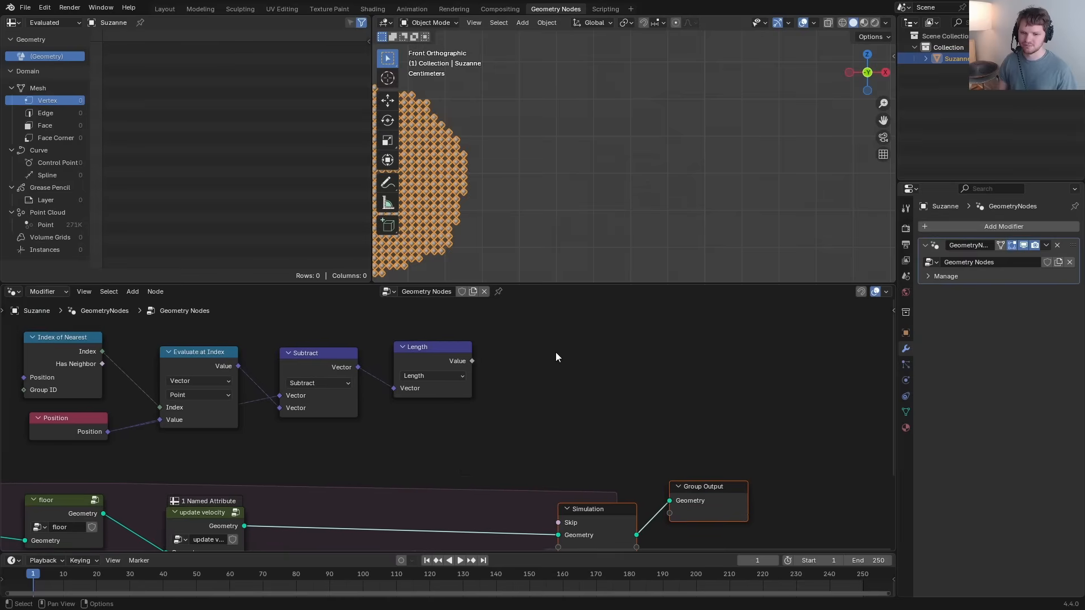
# Step: Add a Radius node multiplied by 2 and subtract that result from the Length value
pyautogui.hotkey('shift', 'a')
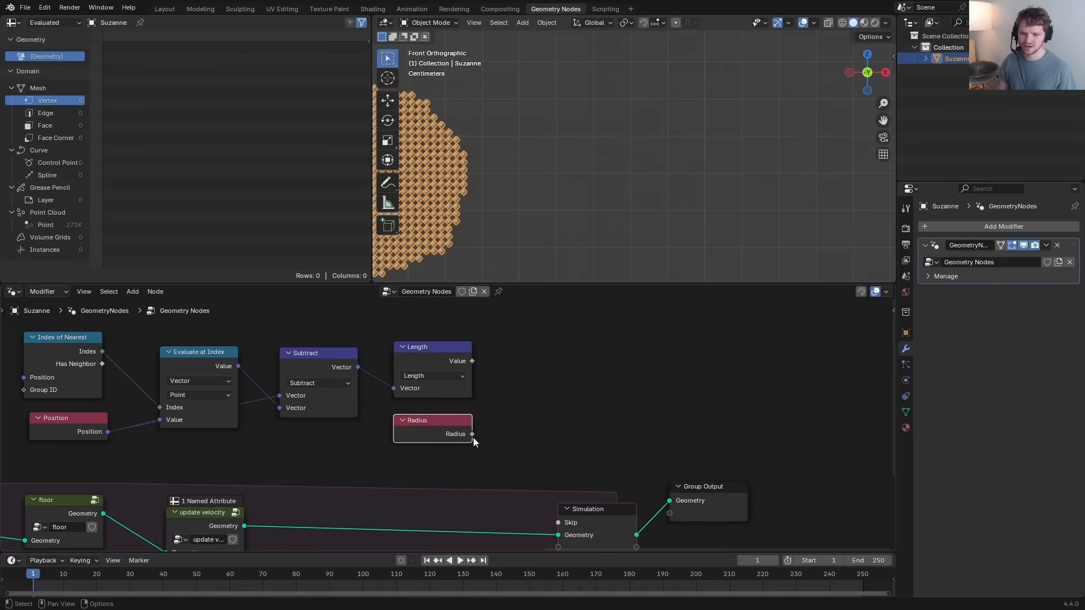
pyautogui.moveTo(473, 434); pyautogui.dragTo(543, 452)
pyautogui.write('mul')
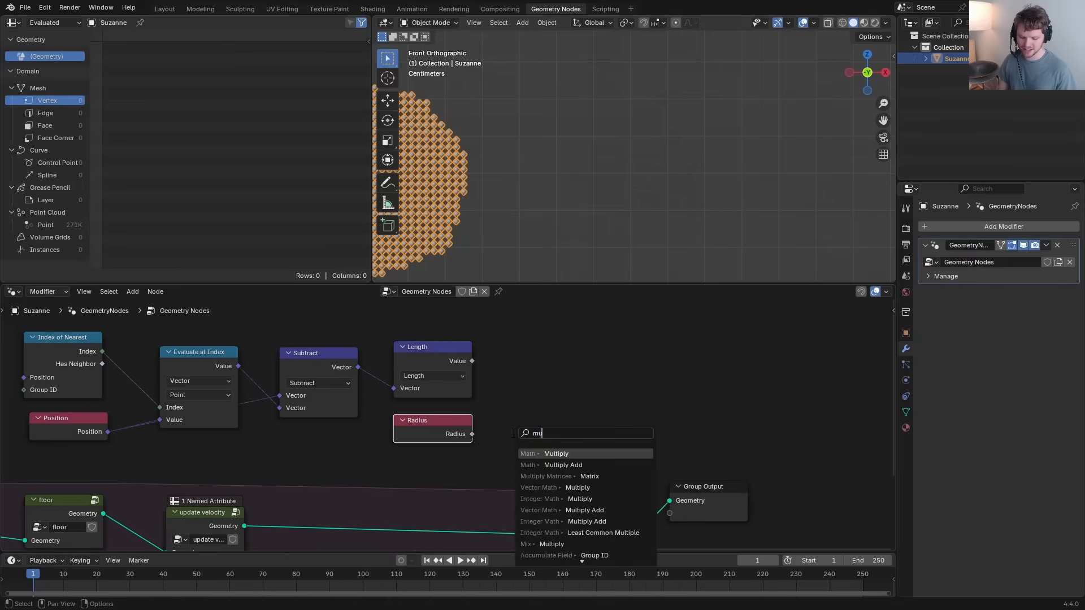
pyautogui.press('Return')
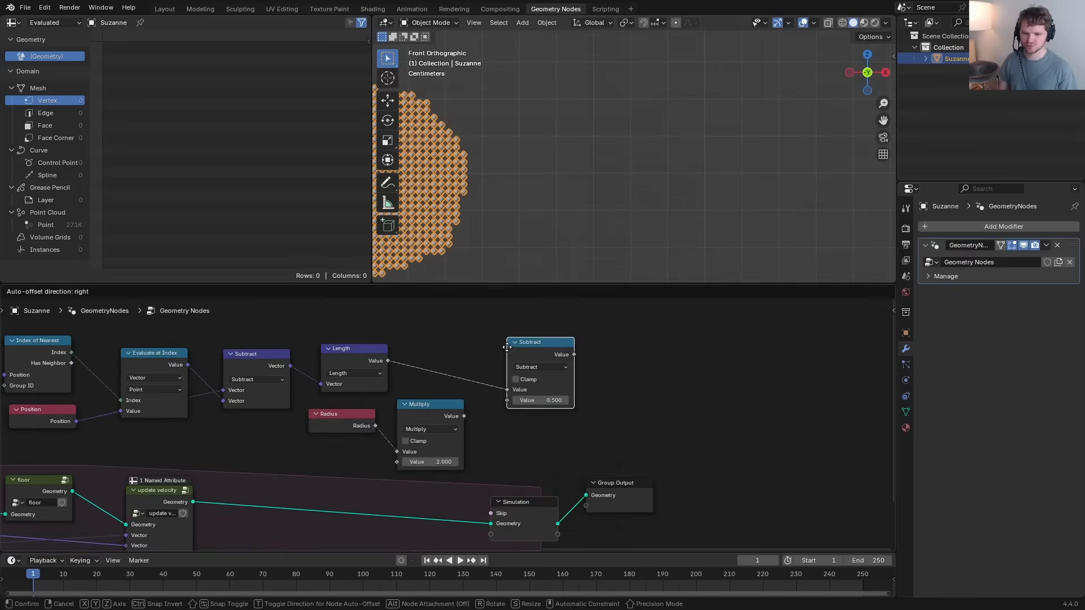
pyautogui.click(465, 417)
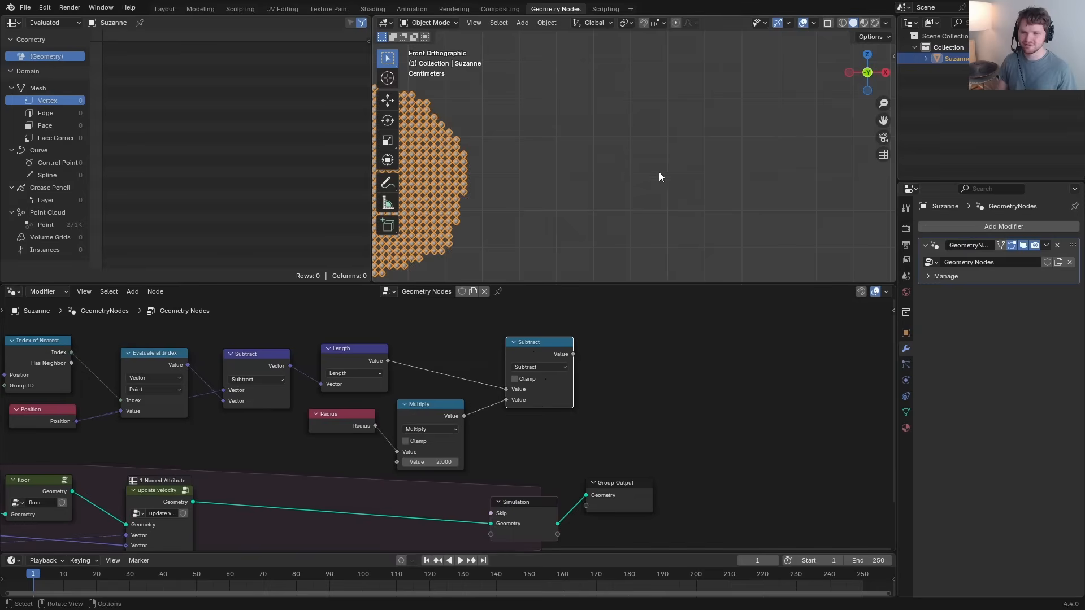
# Step: Add a float Less Than comparison that tests whether the distance minus two radii is below 0
pyautogui.scroll(1, 489, 400)
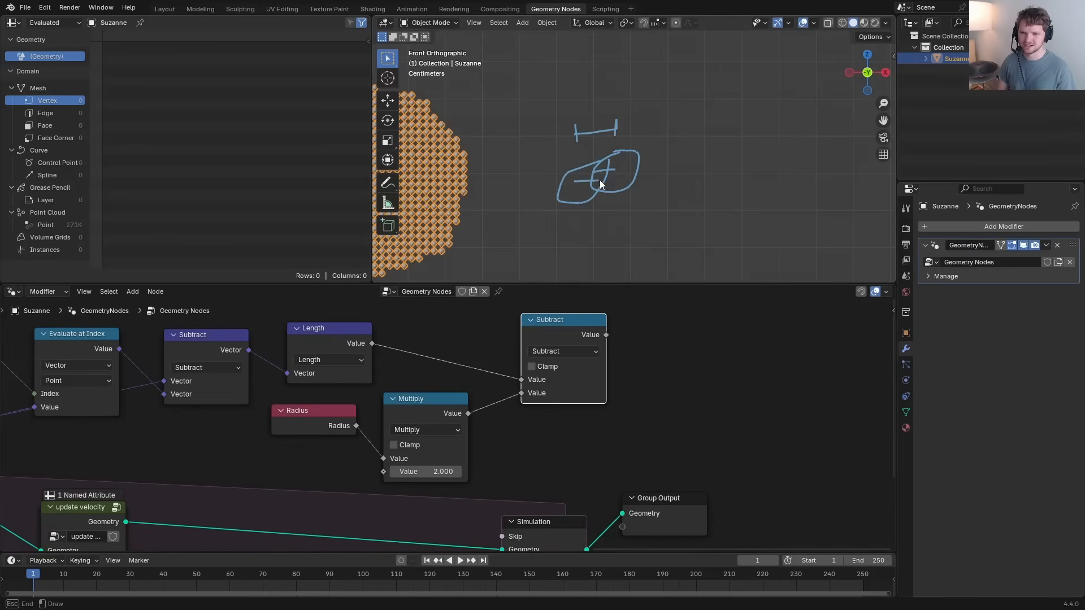
pyautogui.moveTo(623, 326); pyautogui.dragTo(558, 312, button='middle')
pyautogui.moveTo(552, 318); pyautogui.dragTo(586, 317)
pyautogui.write('les')
pyautogui.press('Return')
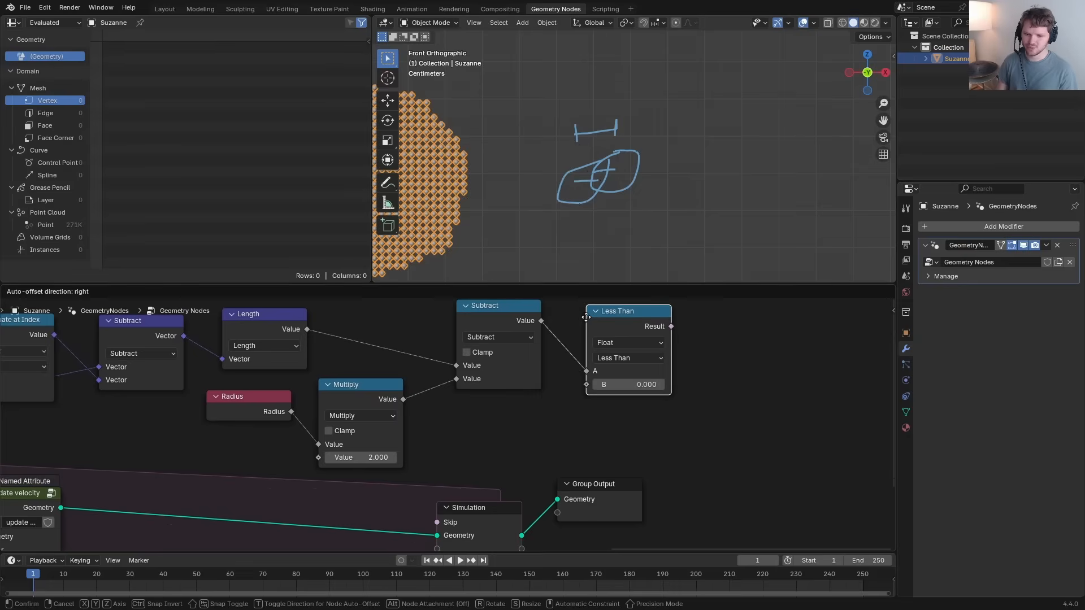
pyautogui.click(585, 316)
# Step: Shift the Simulation output and Group Output nodes further along X to leave space for another node
pyautogui.scroll(-8, 612, 424)
pyautogui.moveTo(596, 499); pyautogui.dragTo(427, 448)
pyautogui.press('g')
pyautogui.press('x')
pyautogui.click(703, 435)
# Step: Insert a Set Position node on the geometry link between update velocity and the Simulation output
pyautogui.hotkey('shift', 'a')
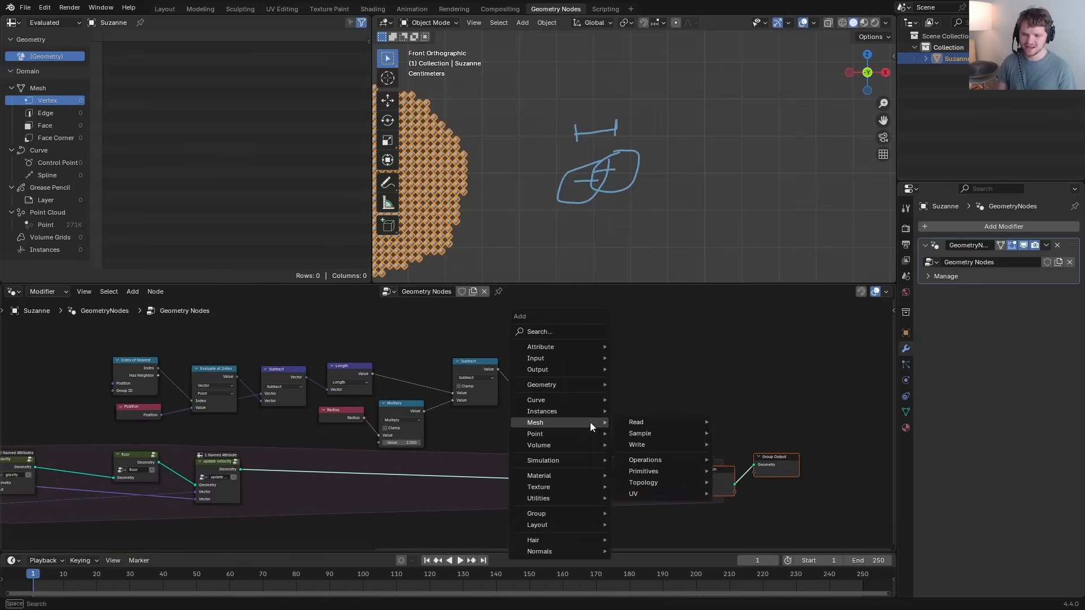
pyautogui.write('set pos')
pyautogui.press('Return')
pyautogui.click(589, 422)
# Step: Move the Length, Radius, Multiply, math Subtract and Less Than nodes away from the vector Subtract node
pyautogui.moveTo(803, 498); pyautogui.dragTo(591, 419)
pyautogui.press('g')
pyautogui.click(644, 407)
pyautogui.scroll(5, 643, 408)
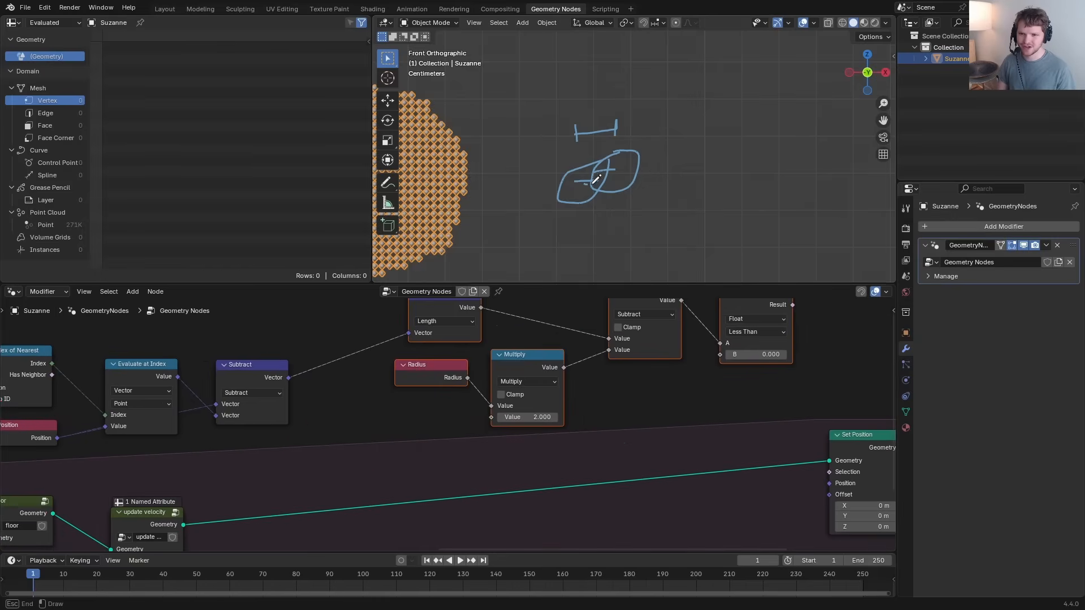
# Step: Add a vector Scale node of 0.5 on the position difference and connect it to Set Position's Offset
pyautogui.moveTo(288, 378); pyautogui.dragTo(389, 415)
pyautogui.write('sca')
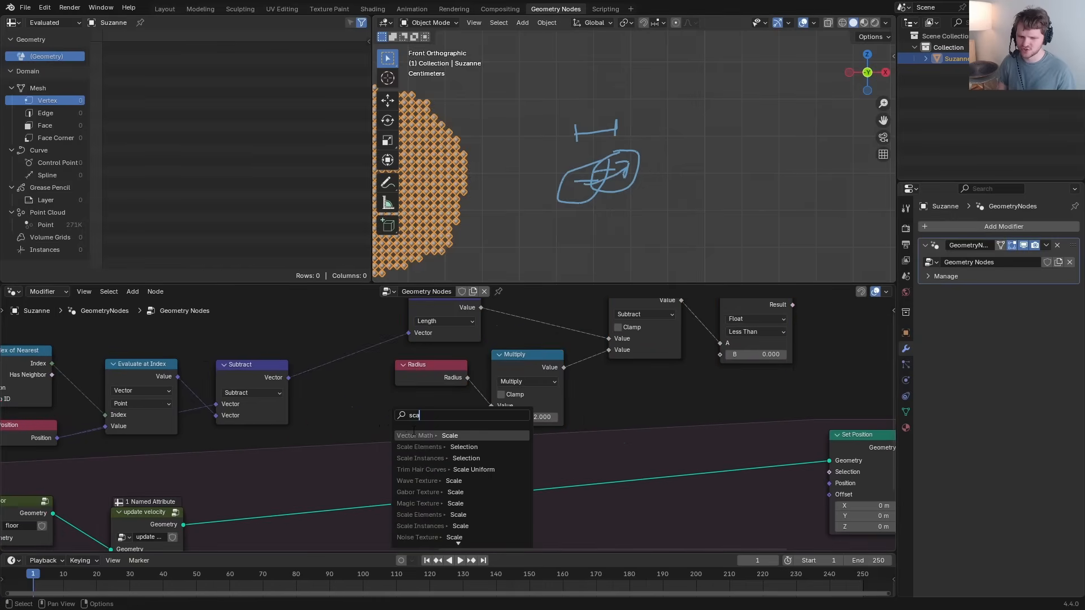
pyautogui.click(414, 435)
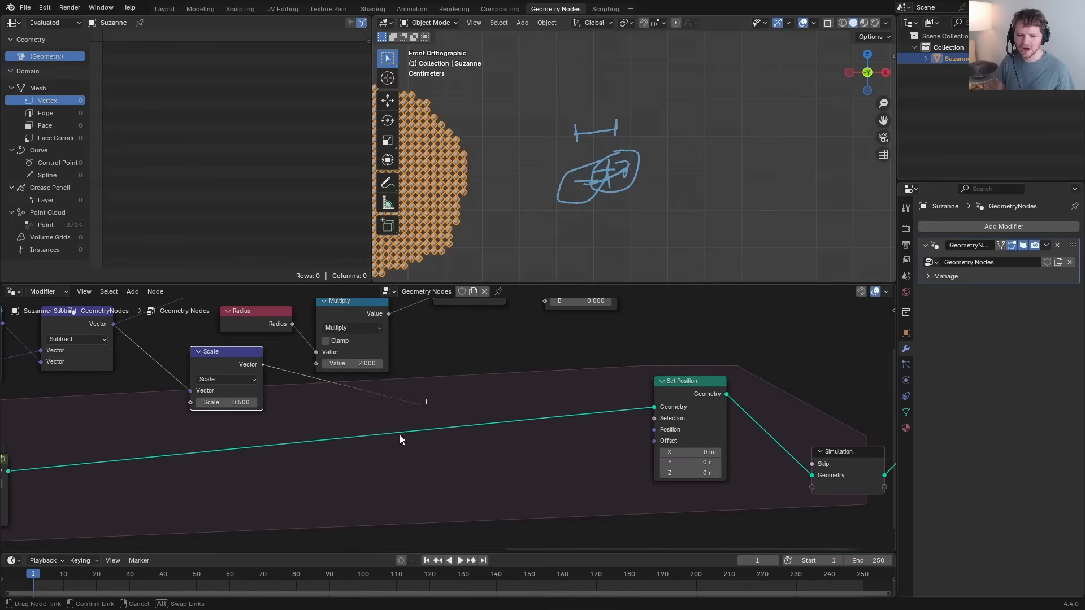
pyautogui.moveTo(645, 446); pyautogui.dragTo(645, 446)
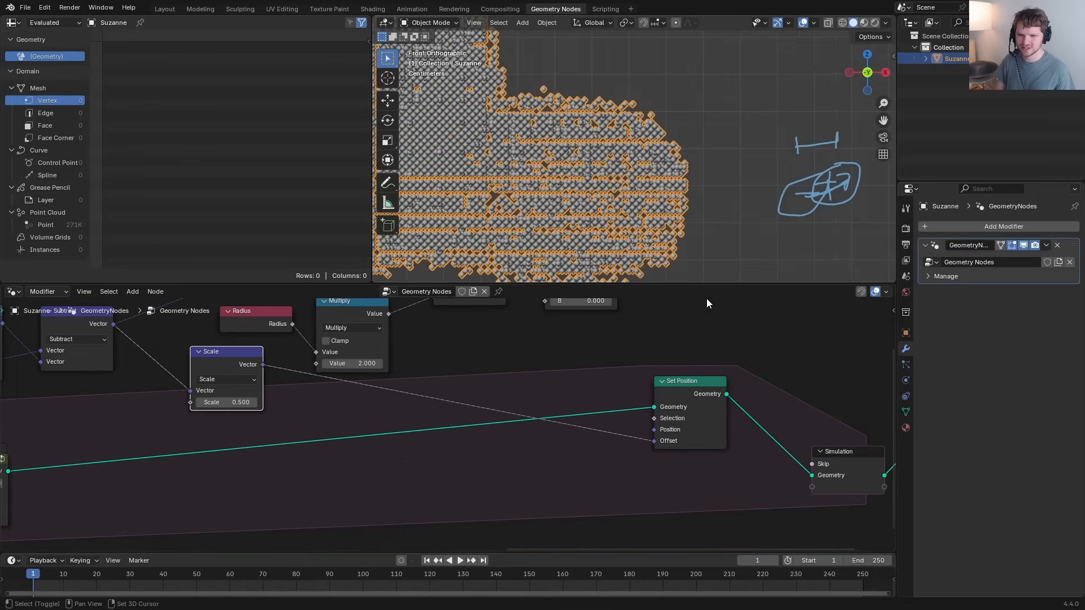
# Step: Mute and unmute the Set Position node to compare the points with and without the offset
pyautogui.click(690, 382)
pyautogui.press('m')
pyautogui.press('m')
pyautogui.press('m')
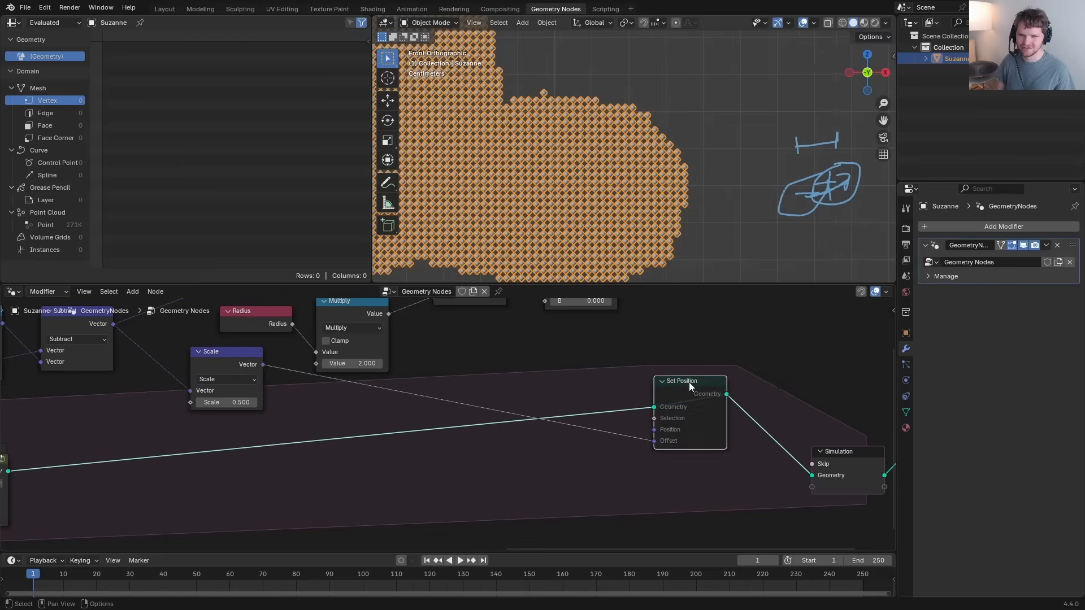
pyautogui.press('m')
# Step: Group the collision nodes into a node group named "self collision"
pyautogui.scroll(-3, 636, 367)
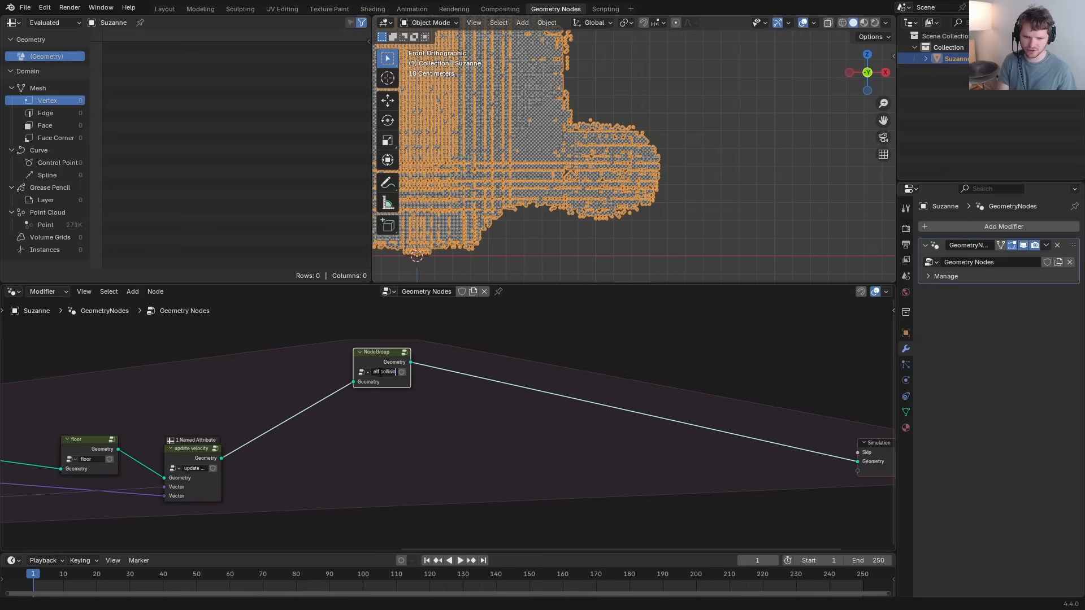
pyautogui.write('n')
pyautogui.press('Return')
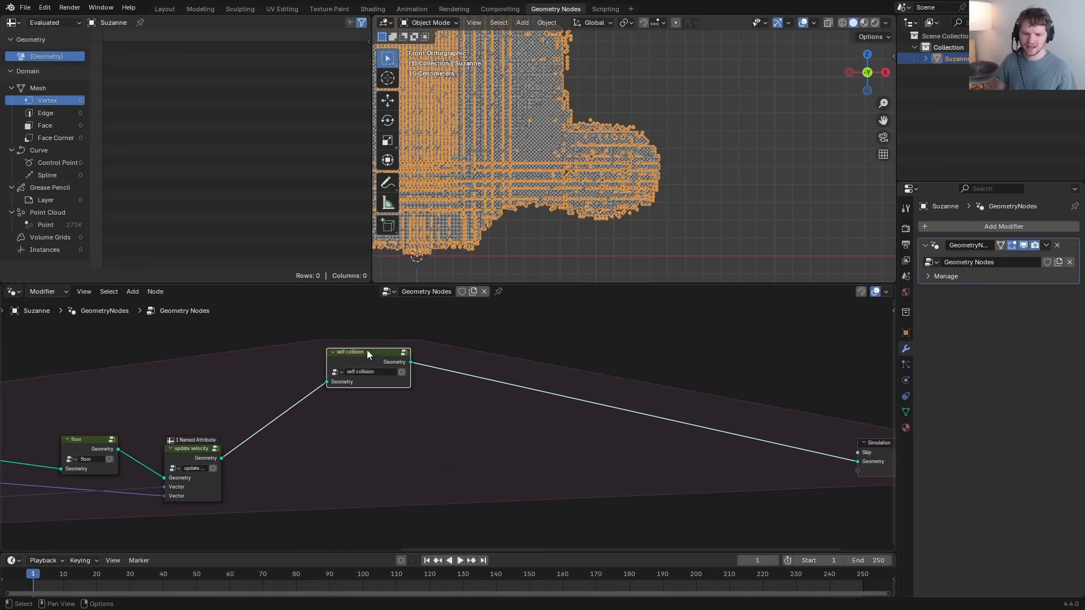
# Step: Detach the self collision group and insert it between the gravity and floor groups, tidying their positions
pyautogui.moveTo(368, 350); pyautogui.dragTo(358, 404)
pyautogui.keyDown('shift'); pyautogui.moveTo(568, 195); pyautogui.dragTo(658, 95, button='middle'); pyautogui.keyUp('shift')
pyautogui.scroll(4, 612, 198)
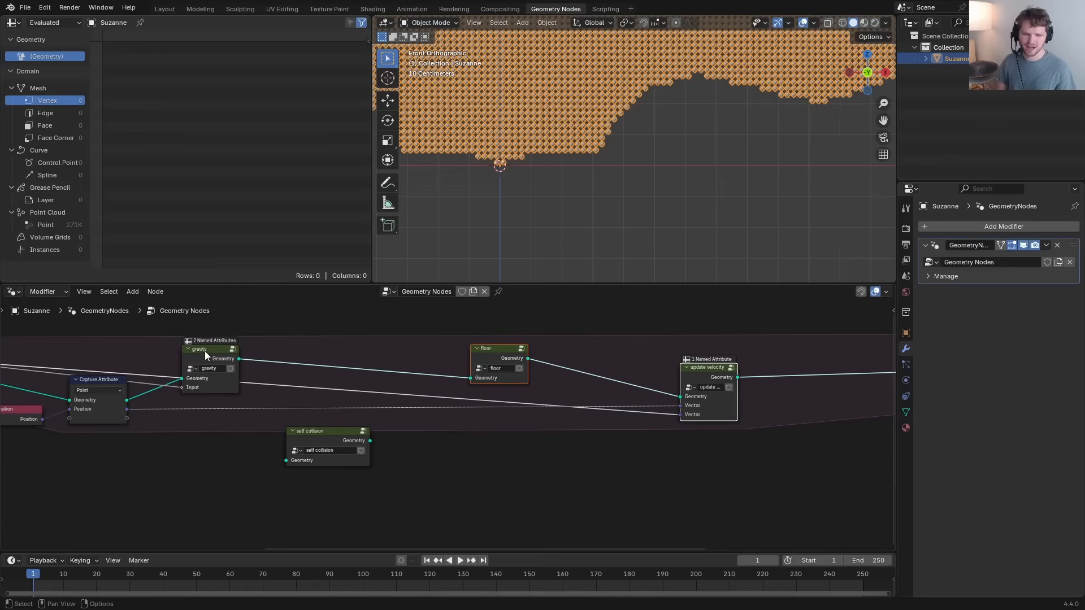
pyautogui.click(221, 359)
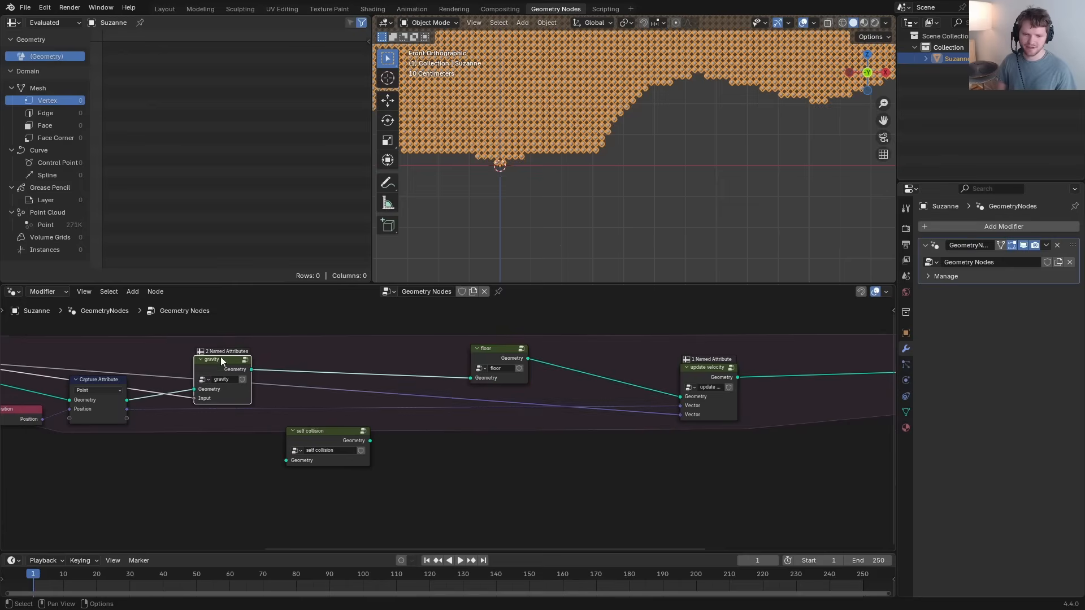
pyautogui.moveTo(330, 430); pyautogui.dragTo(386, 348)
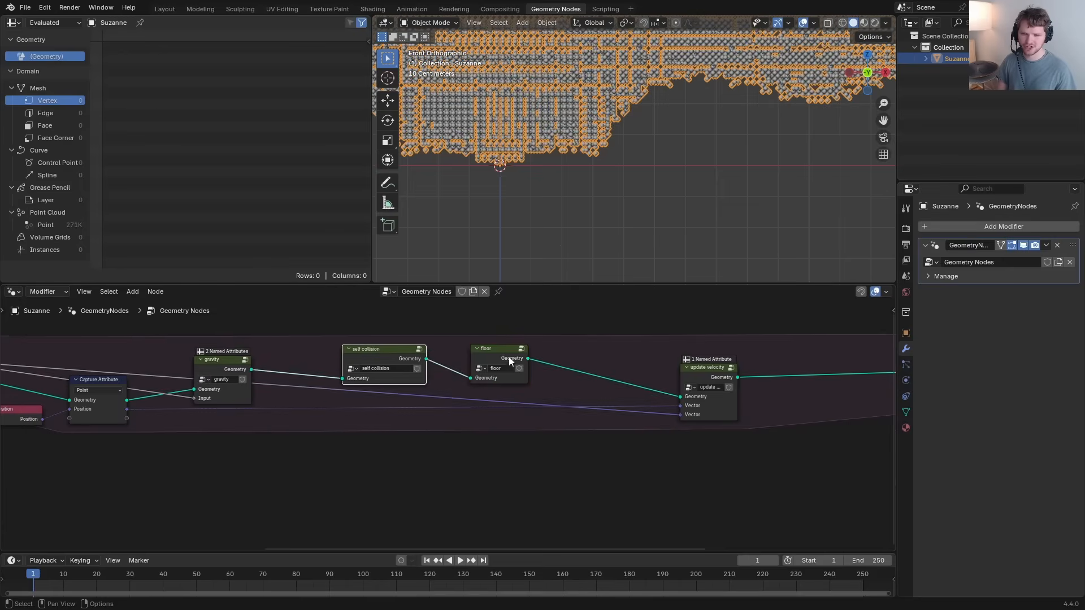
pyautogui.moveTo(509, 357); pyautogui.dragTo(507, 354)
pyautogui.moveTo(507, 355)
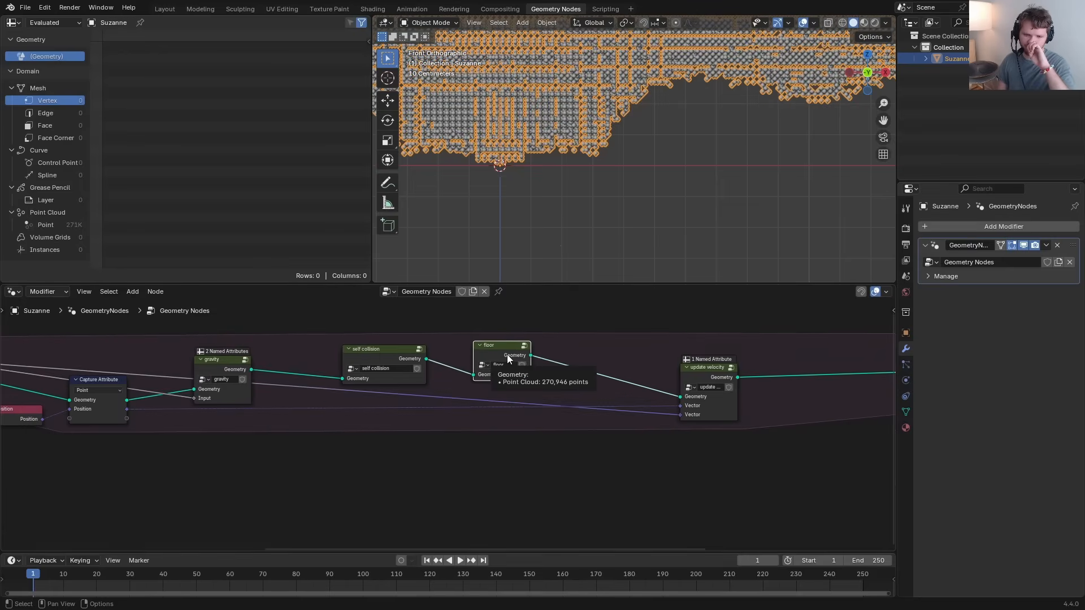
# Step: Nudge the update velocity node and play the simulation from an angled view to examine the particle collisions
pyautogui.scroll(-1, 600, 168)
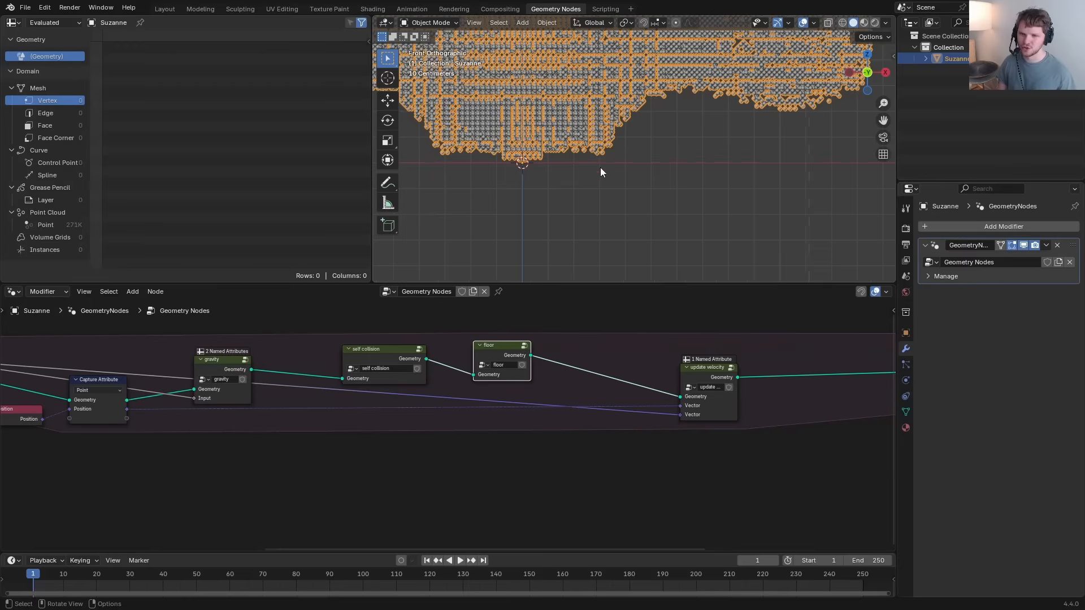
pyautogui.keyDown('shift'); pyautogui.moveTo(604, 141); pyautogui.dragTo(722, 291, button='middle'); pyautogui.keyUp('shift')
pyautogui.moveTo(714, 370); pyautogui.dragTo(718, 371)
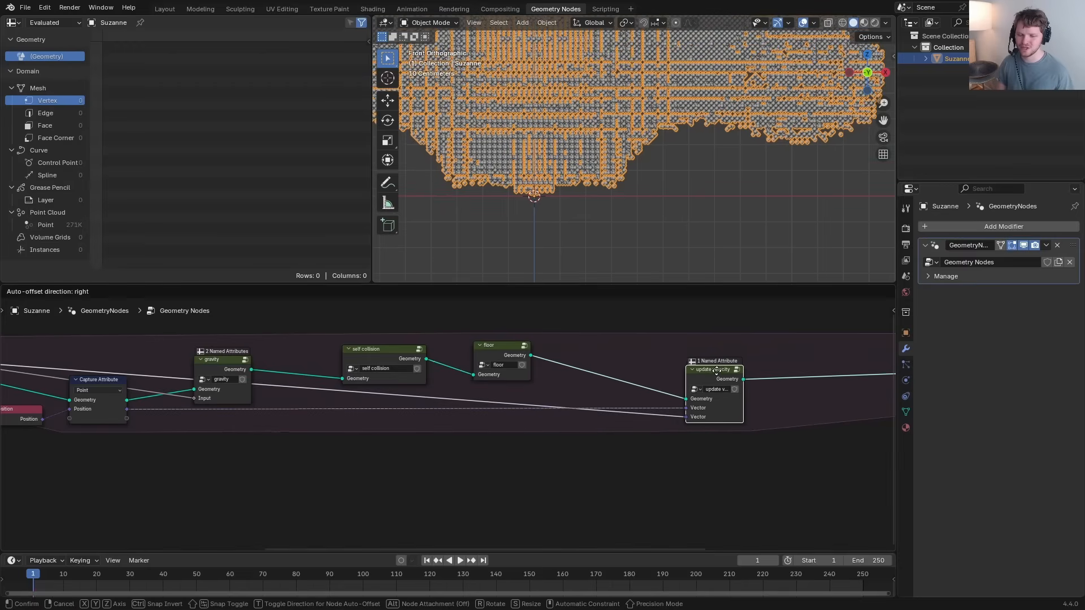
pyautogui.moveTo(629, 185); pyautogui.dragTo(592, 198, button='middle')
pyautogui.press('space')
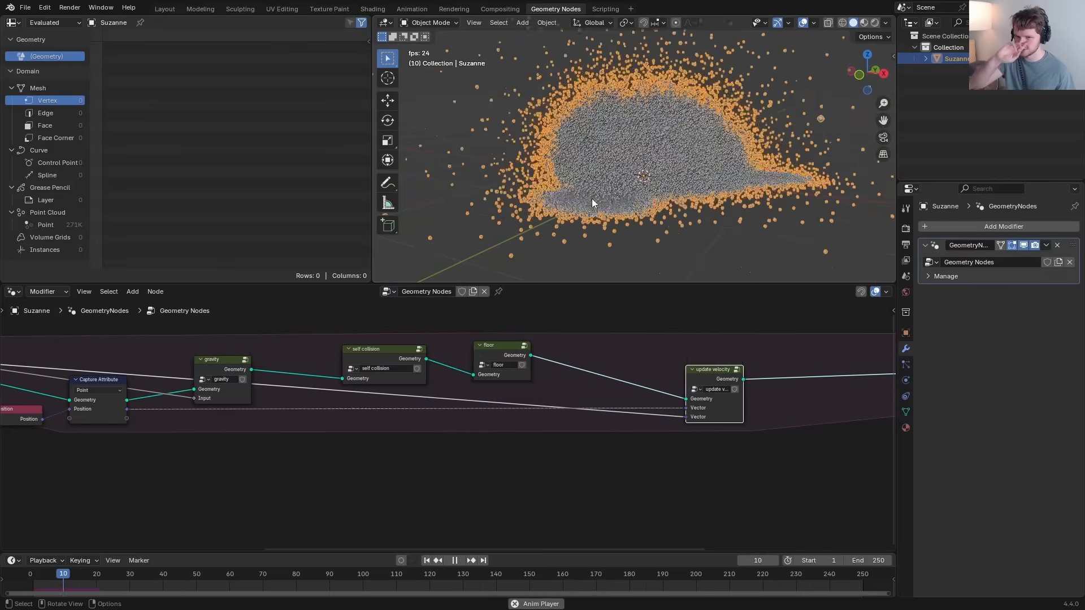
# Step: Replay the simulation from the first frame and examine the spreading particles from a higher angle
pyautogui.press('space')
pyautogui.hotkey('shift', 'Left')
pyautogui.hotkey('shift', 'space')
pyautogui.press('space')
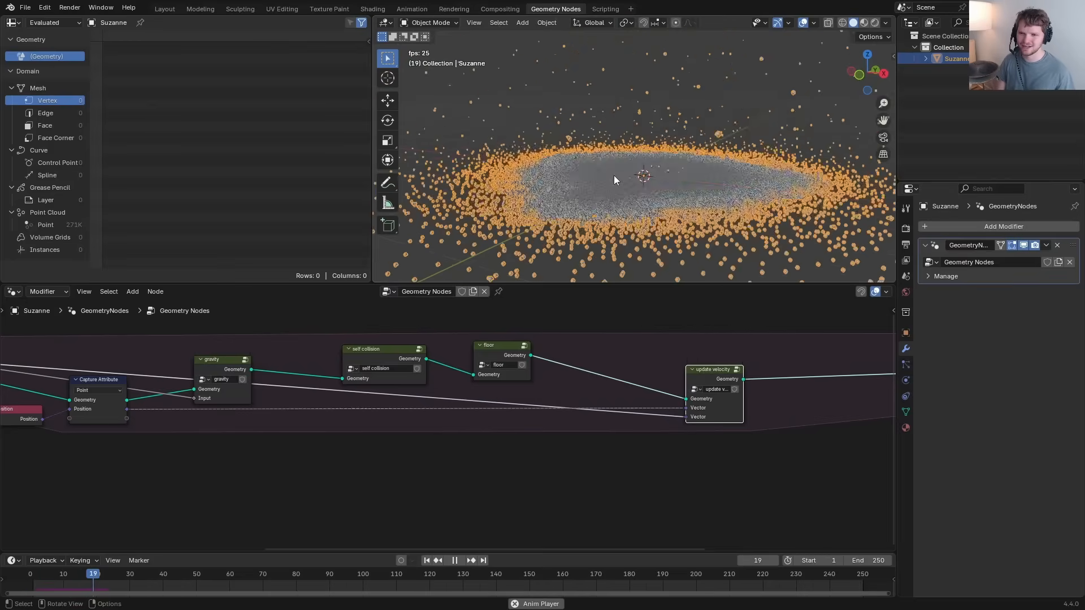
pyautogui.press('space')
pyautogui.moveTo(606, 164); pyautogui.dragTo(617, 221, button='middle')
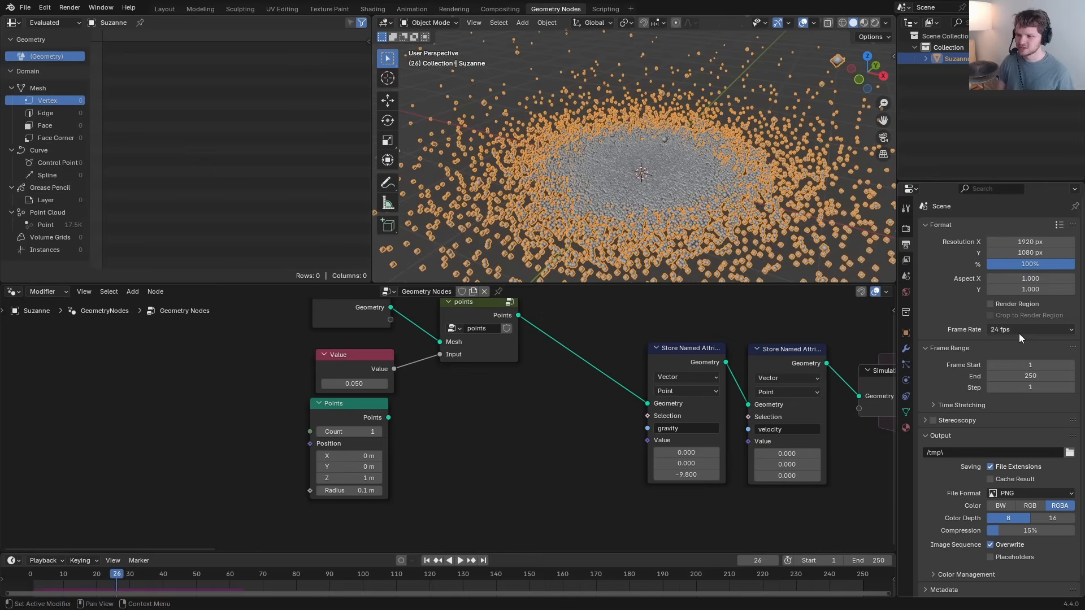
# Step: Set the scene's frame rate to 60 fps and return the timeline to the first frame
pyautogui.click(1019, 330)
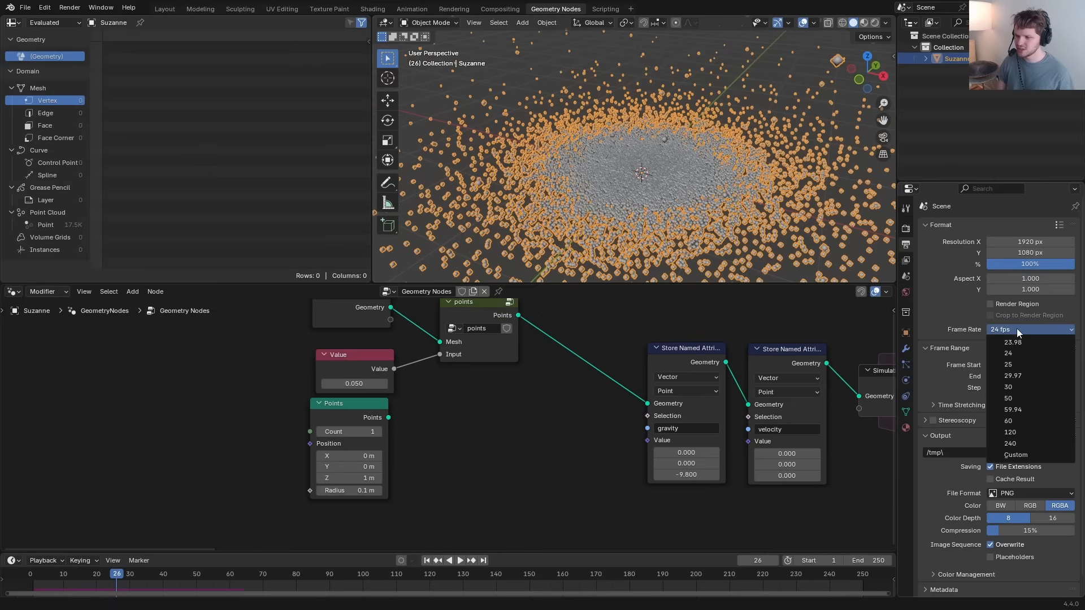
pyautogui.click(1005, 421)
pyautogui.moveTo(773, 361); pyautogui.dragTo(442, 382, button='middle')
pyautogui.scroll(-2, 442, 381)
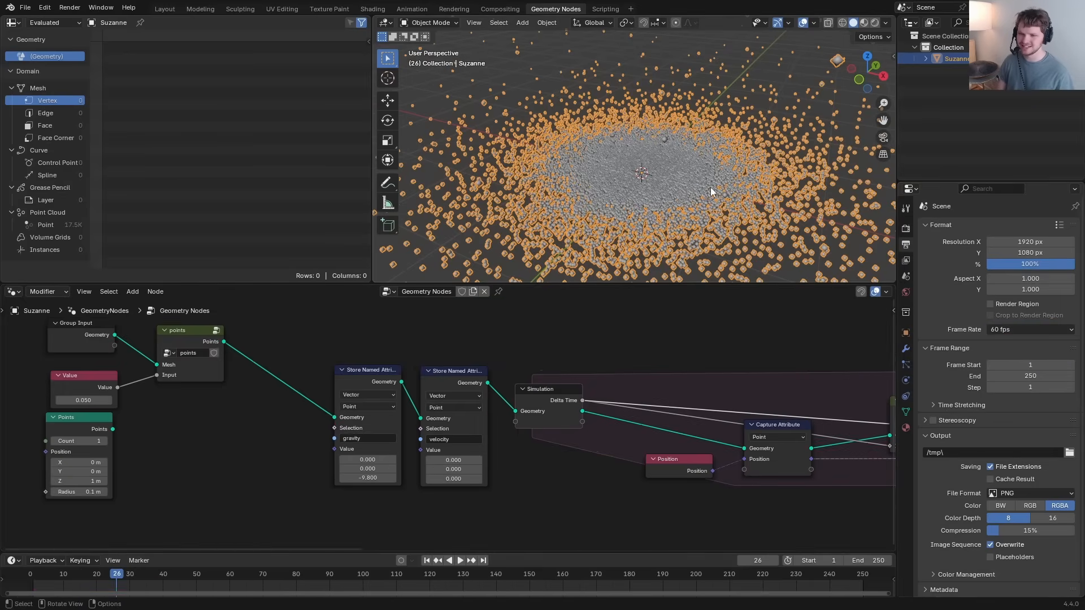
pyautogui.hotkey('shift', 'Left')
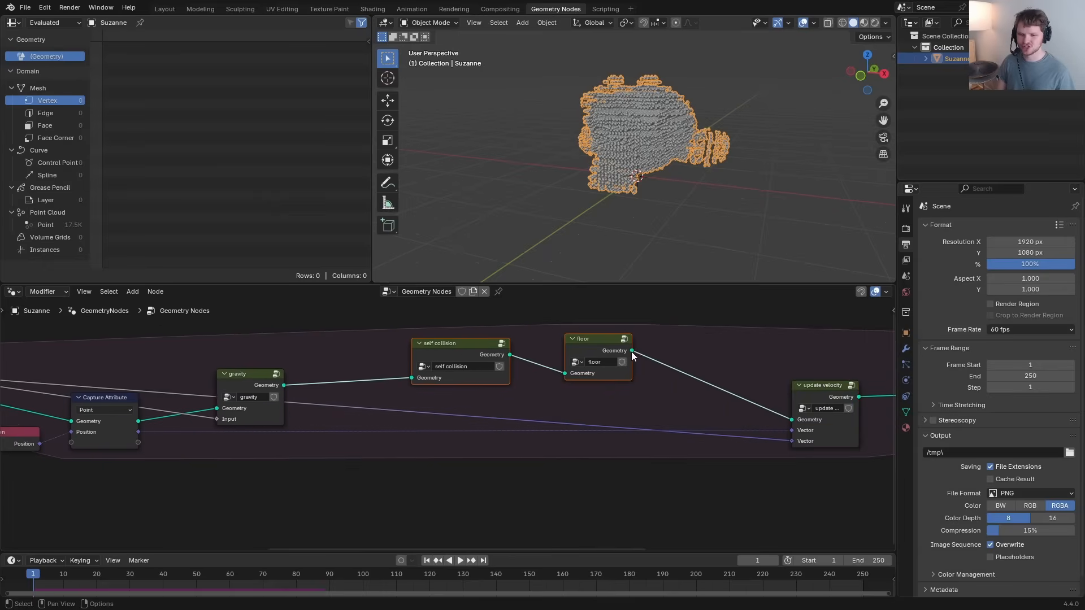
# Step: Add a Repeat zone after the gravity group and wire the self collision and floor groups inside it, feeding update velocity
pyautogui.hotkey('shift', 'a')
pyautogui.write('repe')
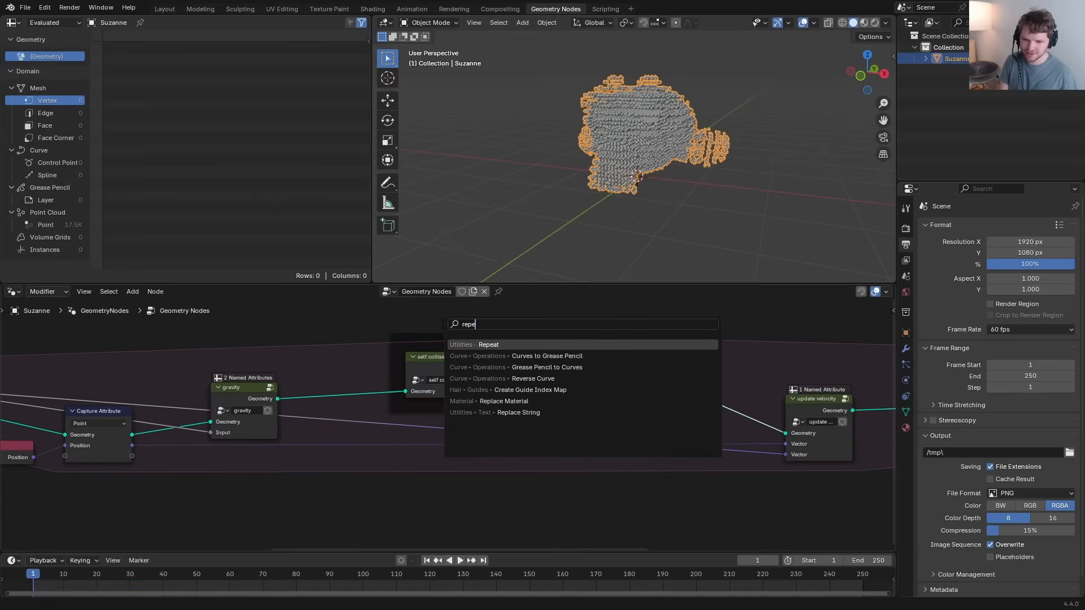
pyautogui.press('Return')
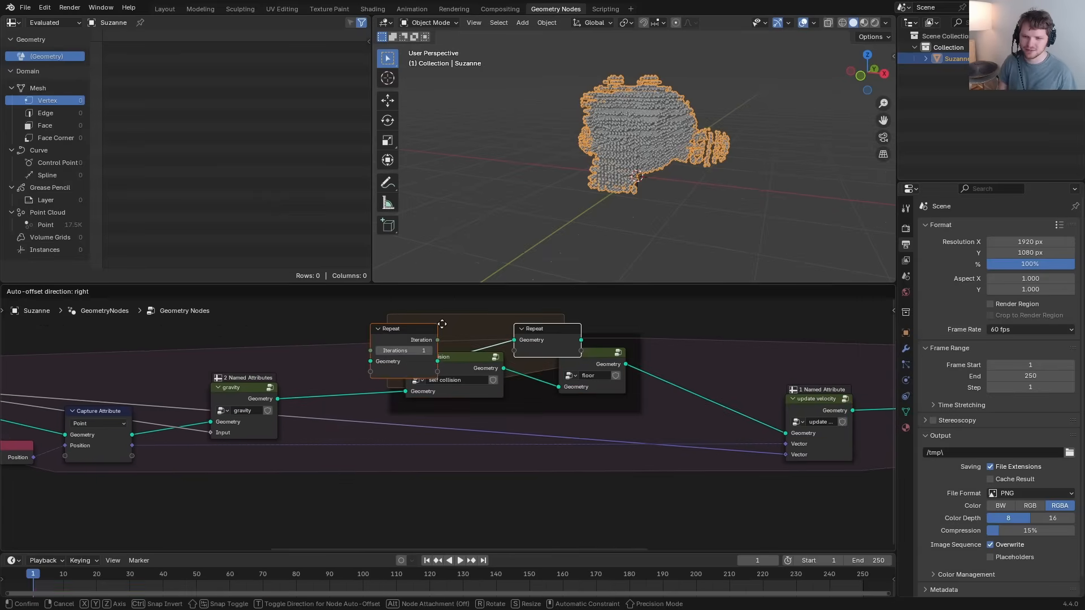
pyautogui.click(405, 294)
pyautogui.moveTo(276, 406); pyautogui.dragTo(339, 326)
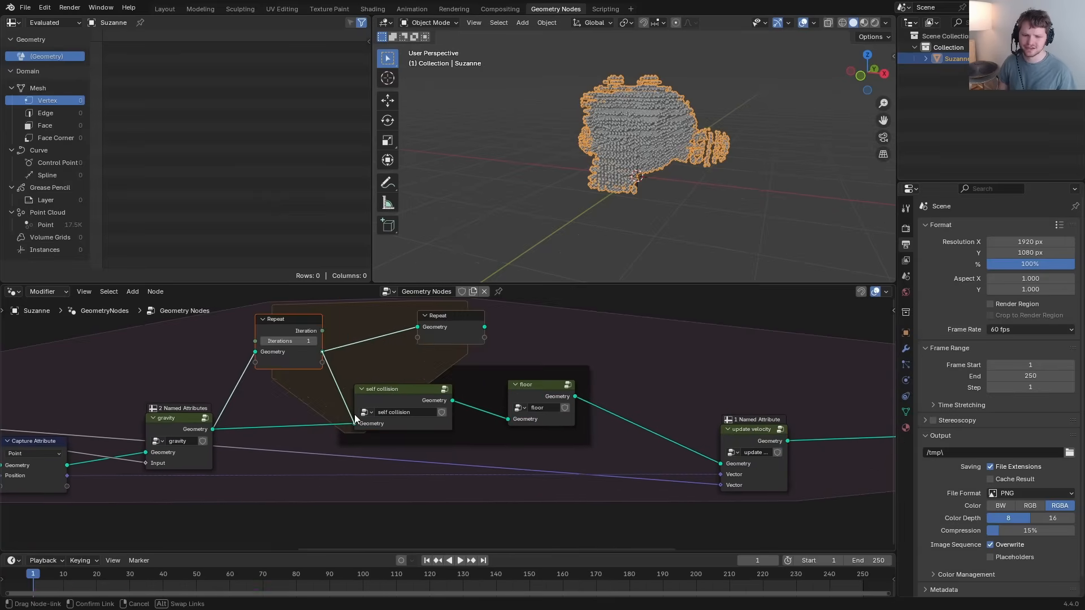
pyautogui.moveTo(354, 415); pyautogui.dragTo(355, 417)
pyautogui.moveTo(452, 324); pyautogui.dragTo(632, 343)
pyautogui.moveTo(633, 343); pyautogui.dragTo(663, 343)
# Step: Set the Repeat zone's iterations to 5 and play the simulation
pyautogui.doubleClick(297, 341)
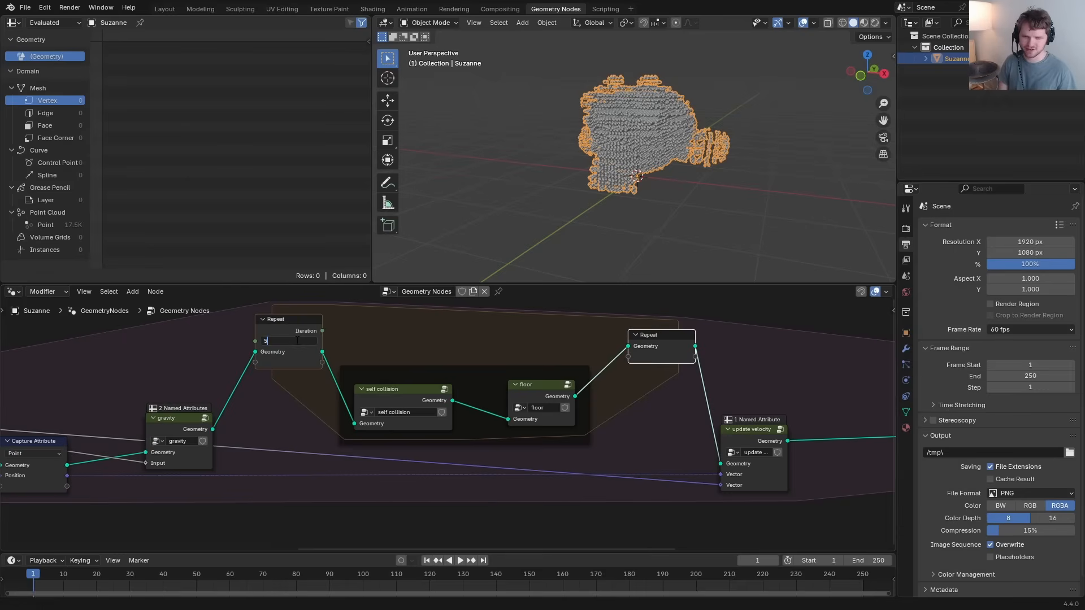
pyautogui.press('Return')
pyautogui.press('space')
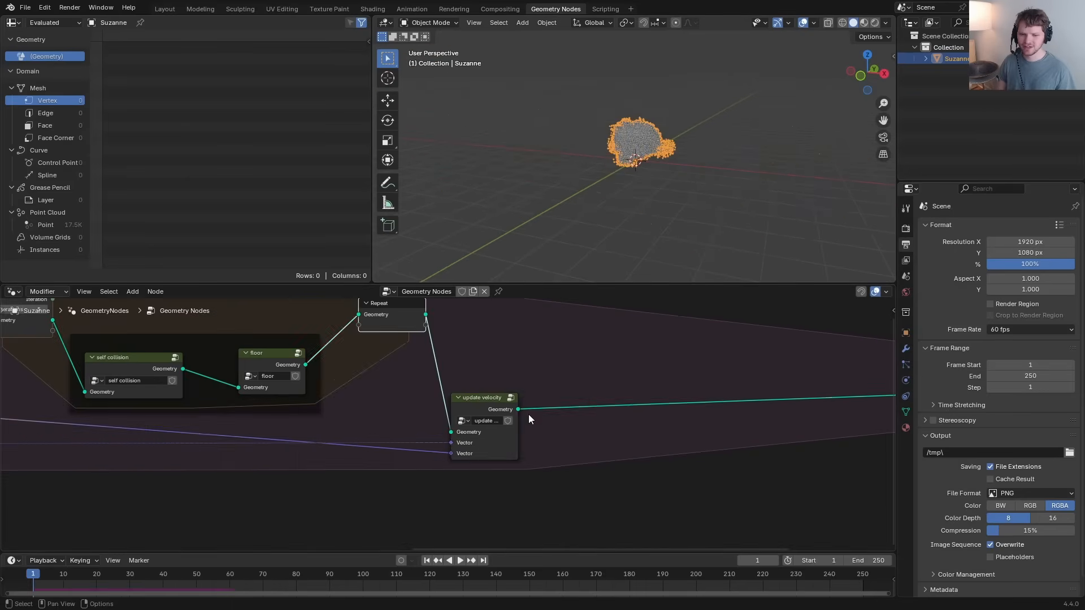
# Step: Inside the update velocity group, insert a Scale node of 0.900 between Divide and the velocity Store Named Attribute node
pyautogui.moveTo(527, 414); pyautogui.dragTo(559, 383)
pyautogui.press('Tab')
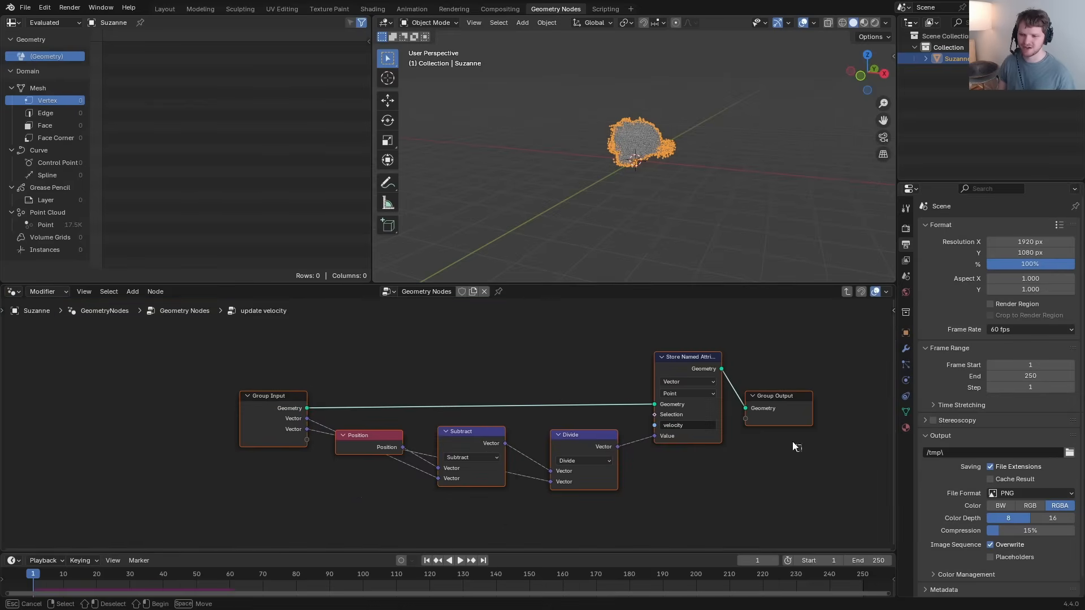
pyautogui.moveTo(792, 446); pyautogui.dragTo(734, 370)
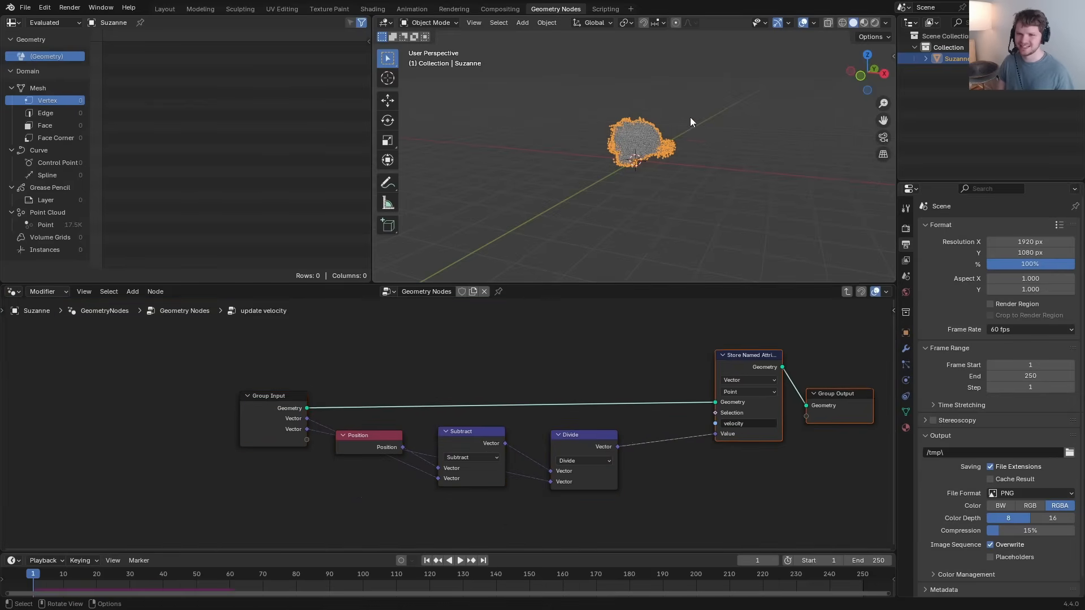
pyautogui.click(644, 470)
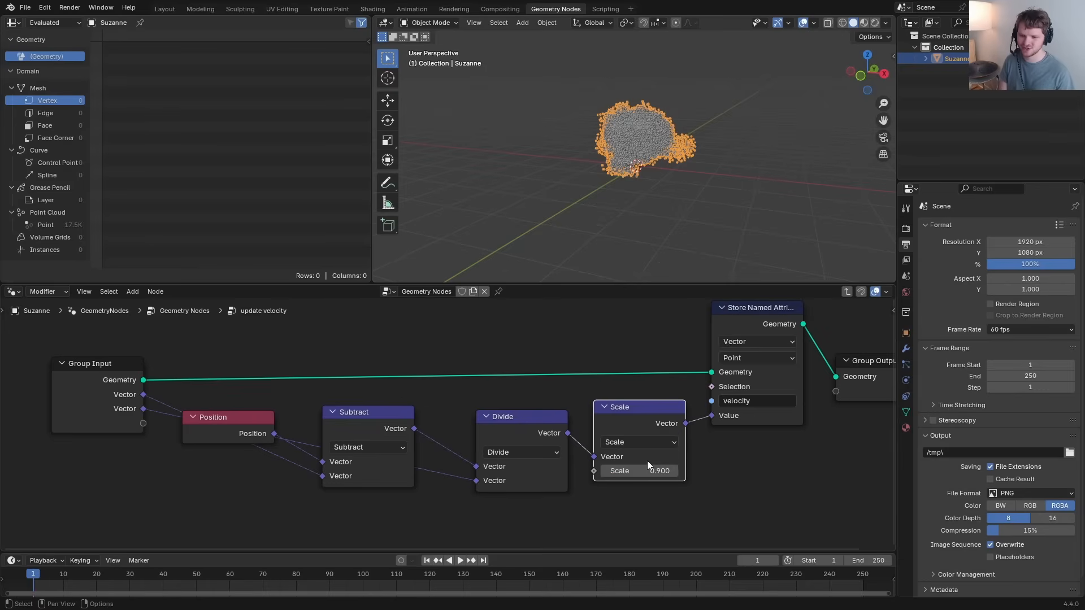
pyautogui.press('space')
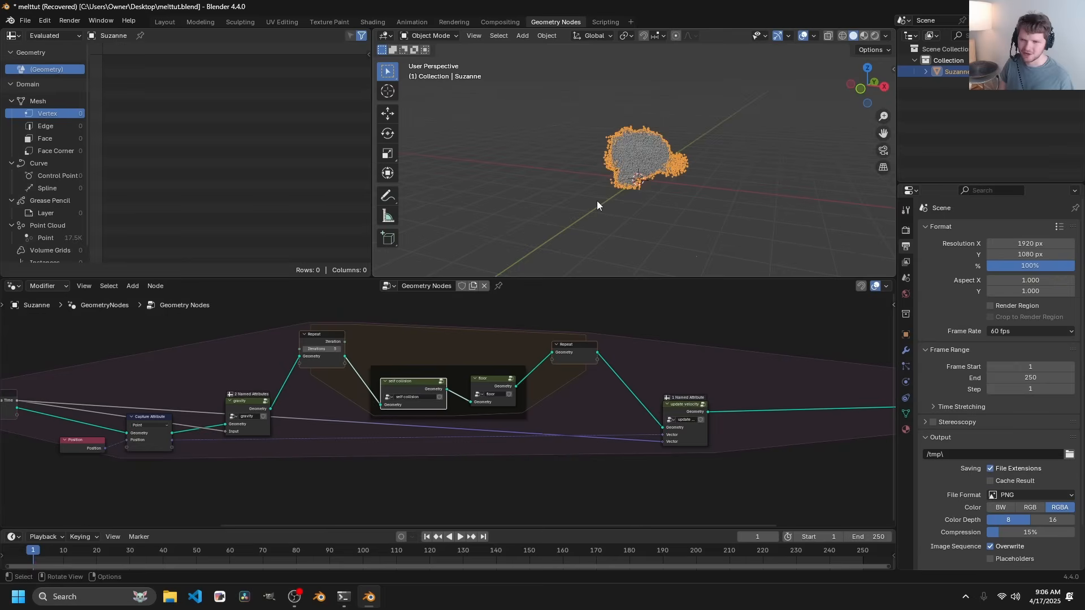
# Step: Replay the simulation several times from the first frame to examine how the particles scatter
pyautogui.press('space')
pyautogui.hotkey('shift', 'Left')
pyautogui.press('space')
pyautogui.press('space')
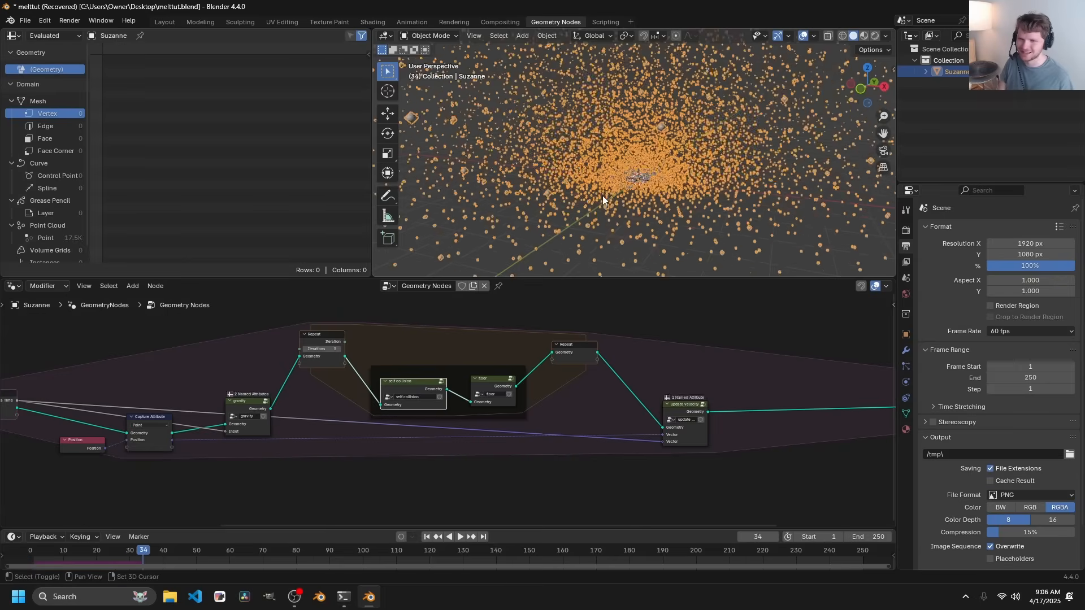
pyautogui.hotkey('shift', 'Left')
pyautogui.press('space')
pyautogui.press('space')
pyautogui.hotkey('shift', 'Left')
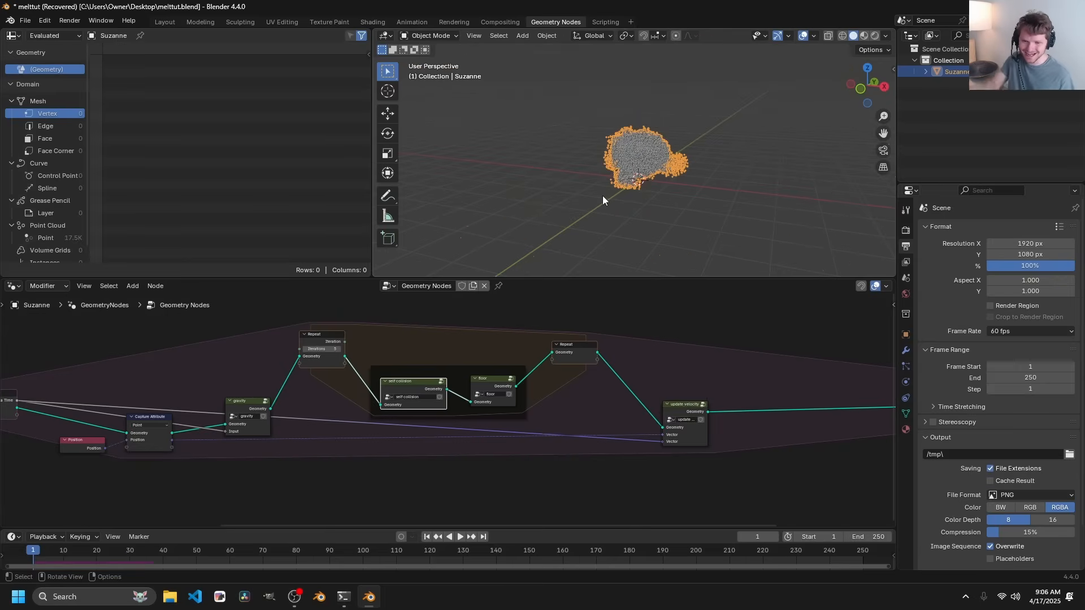
pyautogui.press('space')
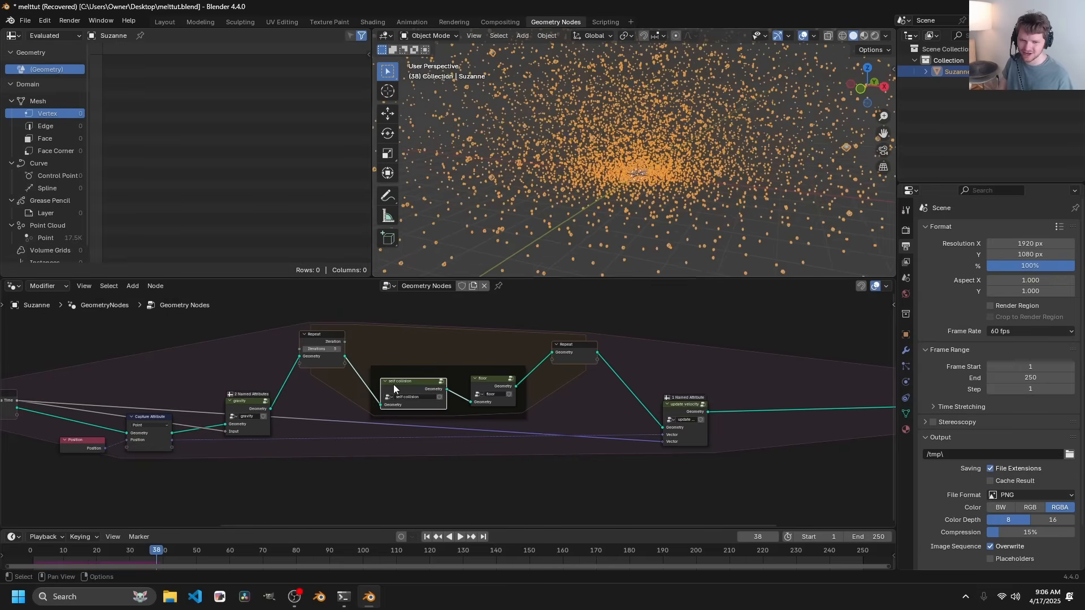
# Step: Mute and unmute the self collision group while replaying the simulation to compare the particle motion
pyautogui.press('space')
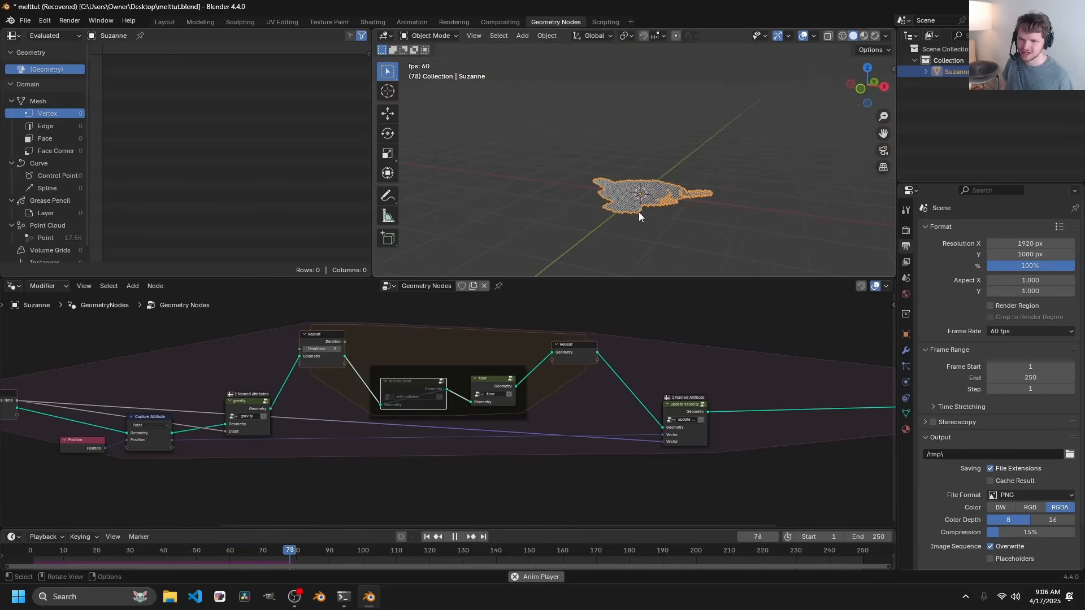
pyautogui.hotkey('shift', 'Left')
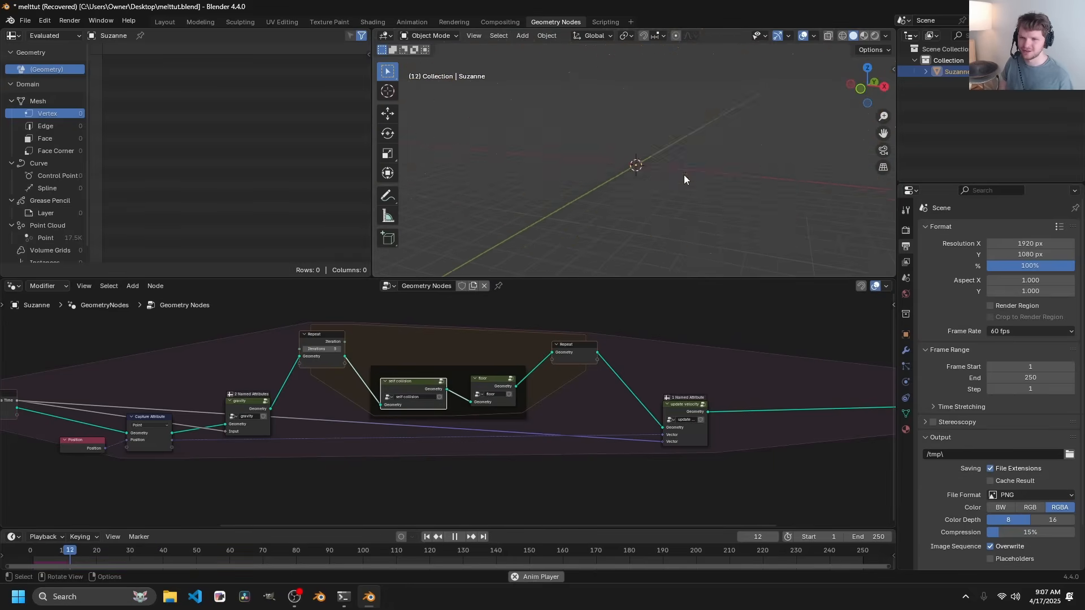
pyautogui.scroll(4, 672, 183)
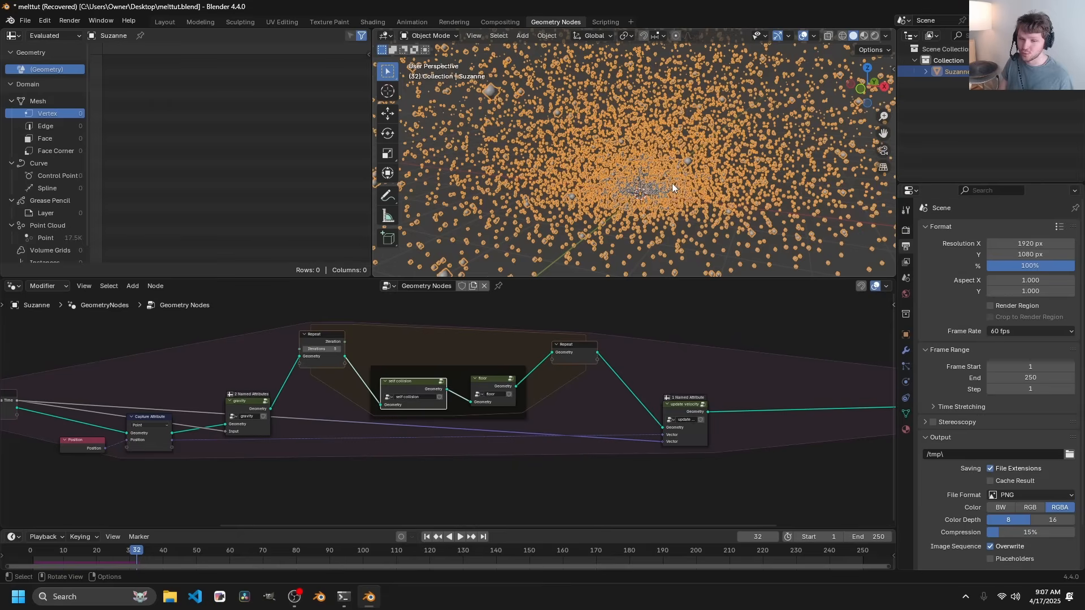
# Step: Toggle window fullscreen and, inside the self collision group, connect the Less Than result to the Set Position node's Selection
pyautogui.press('q')
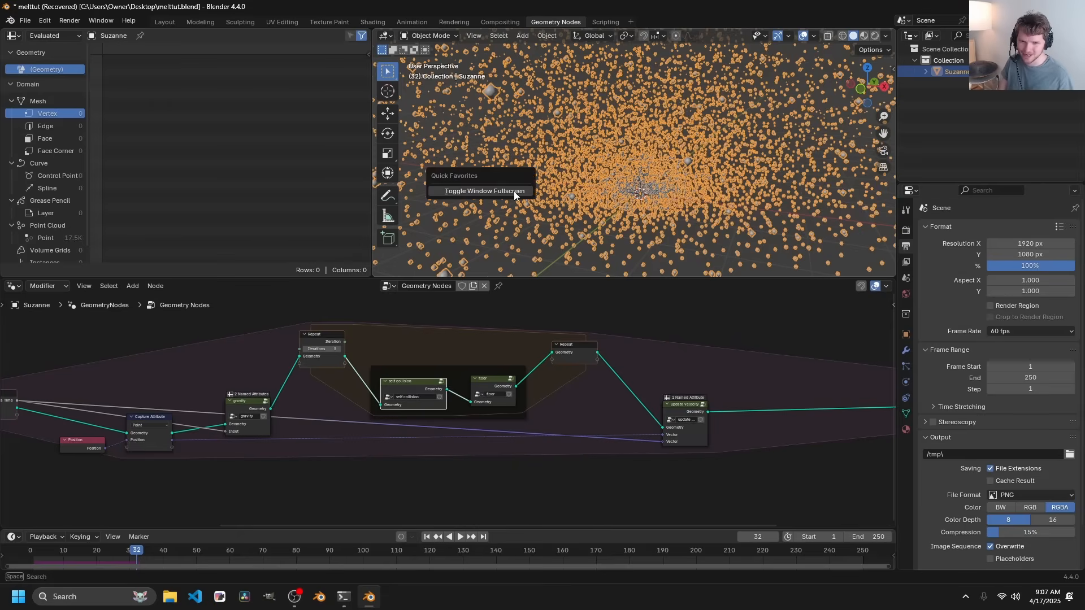
pyautogui.click(514, 191)
pyautogui.press('Tab')
pyautogui.moveTo(387, 334); pyautogui.dragTo(398, 365)
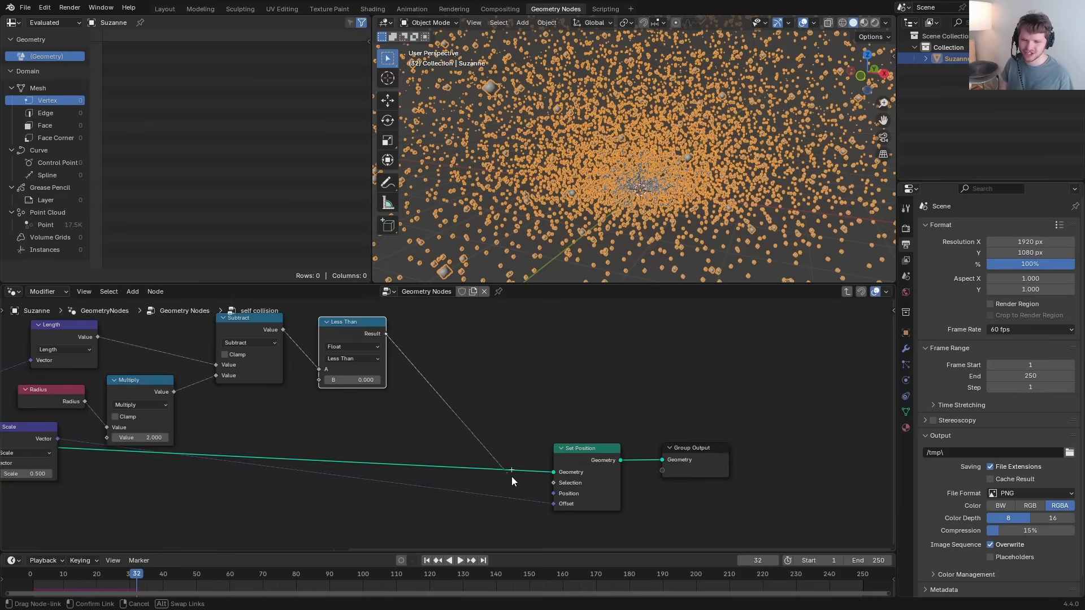
pyautogui.moveTo(541, 482); pyautogui.dragTo(544, 483)
# Step: Play the simulation from the first frame to examine the collisions with the overlap selection connected
pyautogui.hotkey('shift', 'Left')
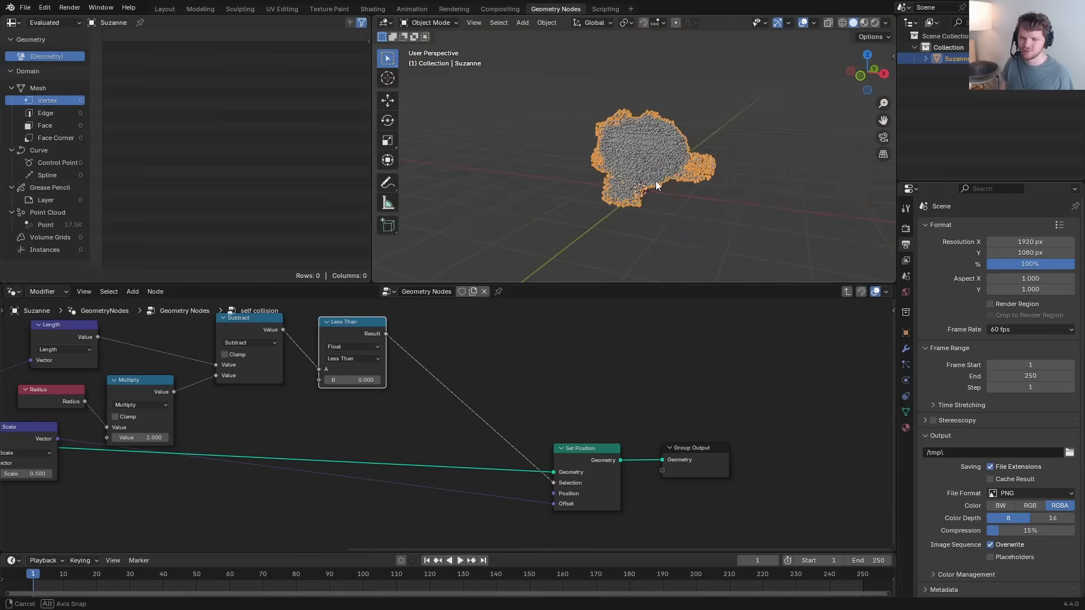
pyautogui.press('space')
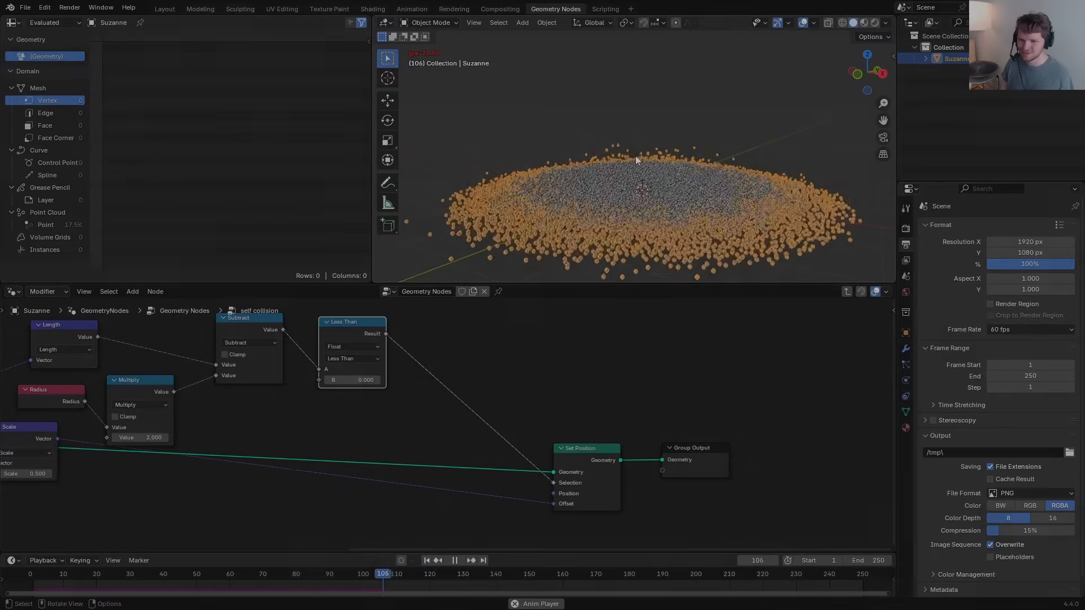
pyautogui.press('space')
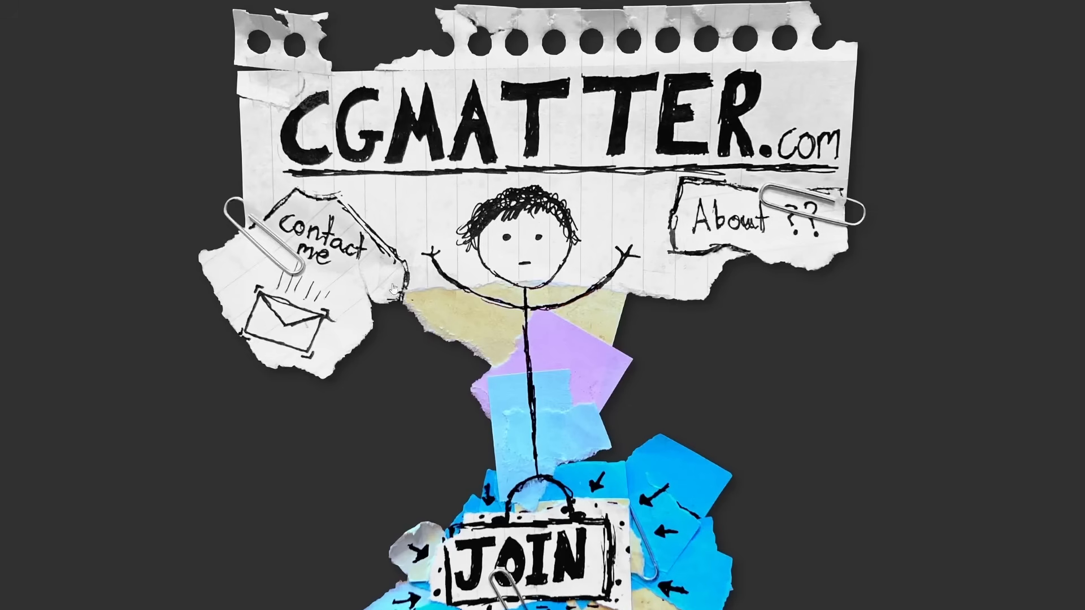
# Step: Switch to the CGMATTER.com website, look over its home page and open the About section
pyautogui.scroll(-2, 550, 283)
pyautogui.click(326, 191)
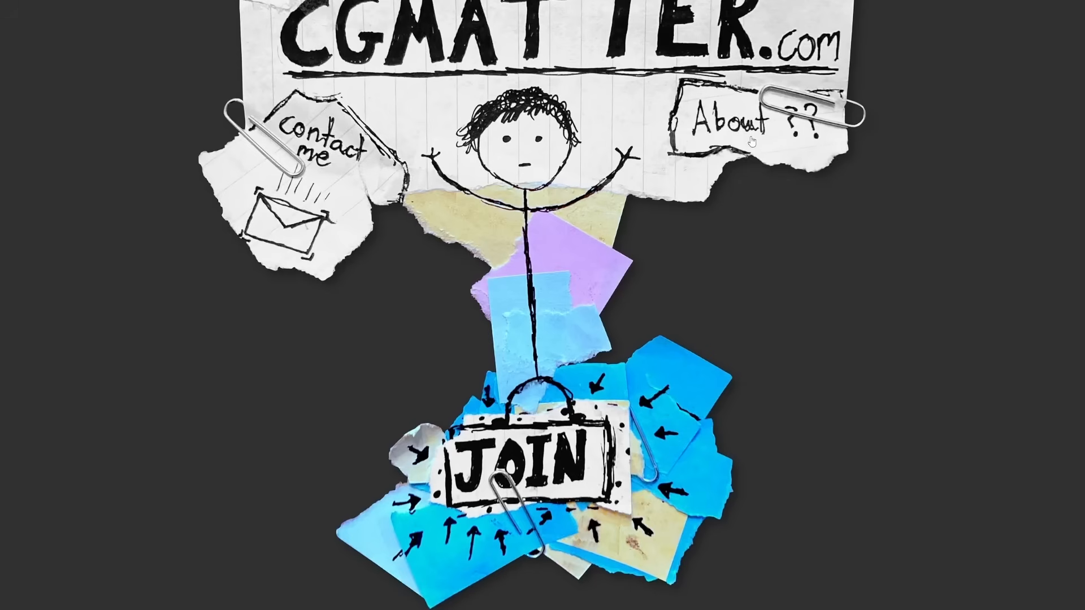
pyautogui.click(751, 141)
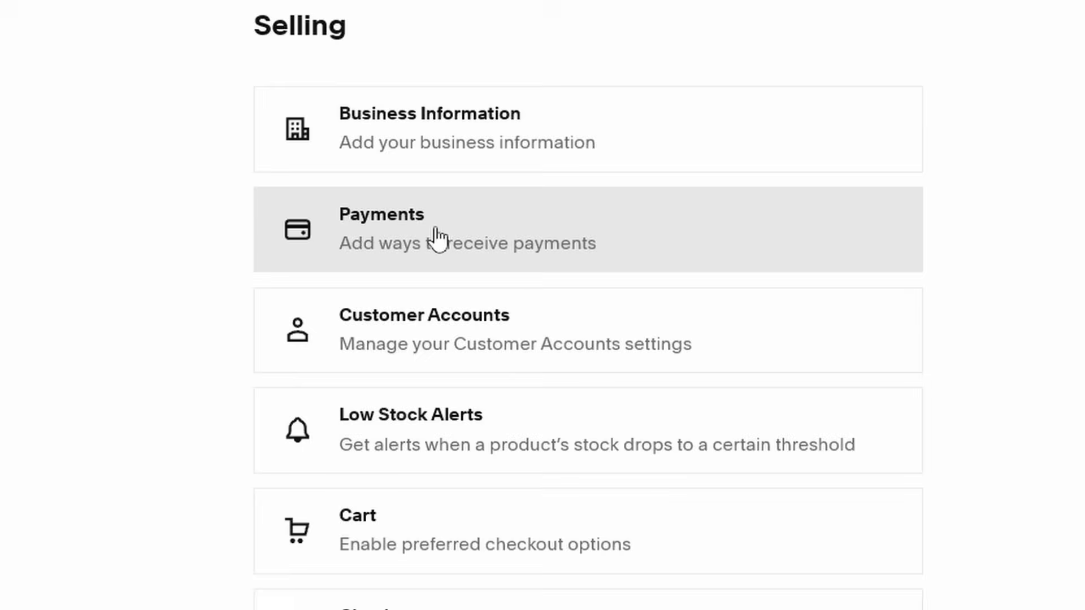
# Step: Review the Payments settings in Squarespace and browse the exclusive tutorials in the website's asset library
pyautogui.click(436, 231)
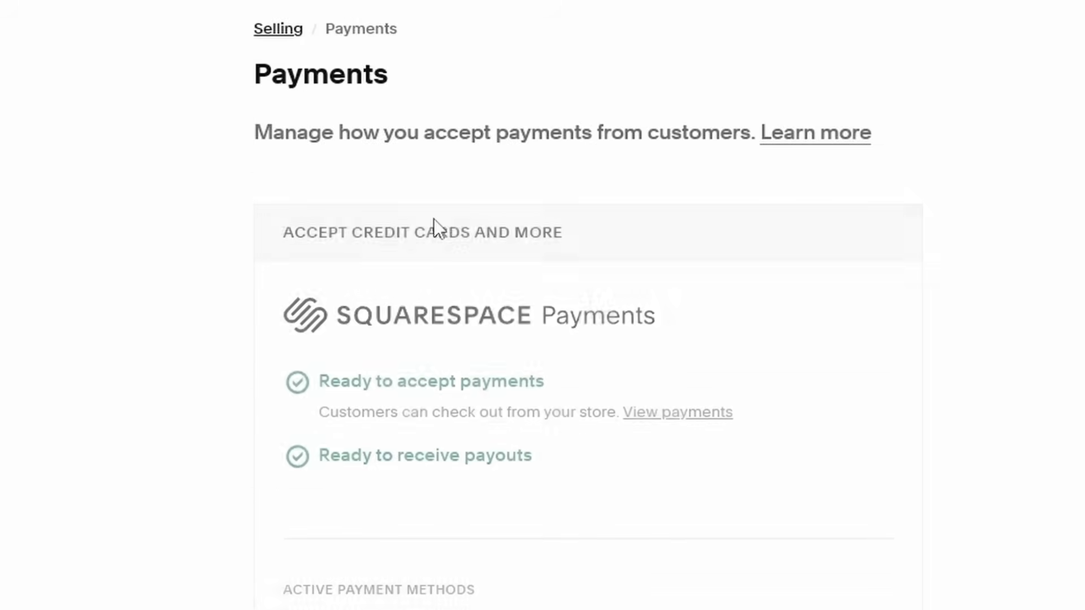
pyautogui.scroll(-6, 440, 237)
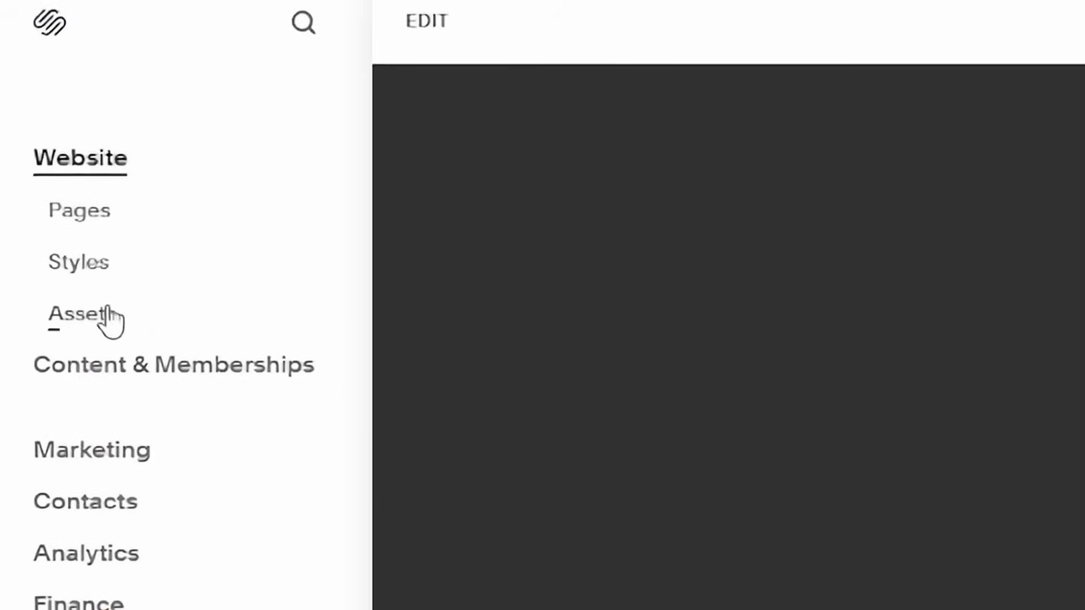
pyautogui.click(108, 310)
pyautogui.scroll(-10, 642, 203)
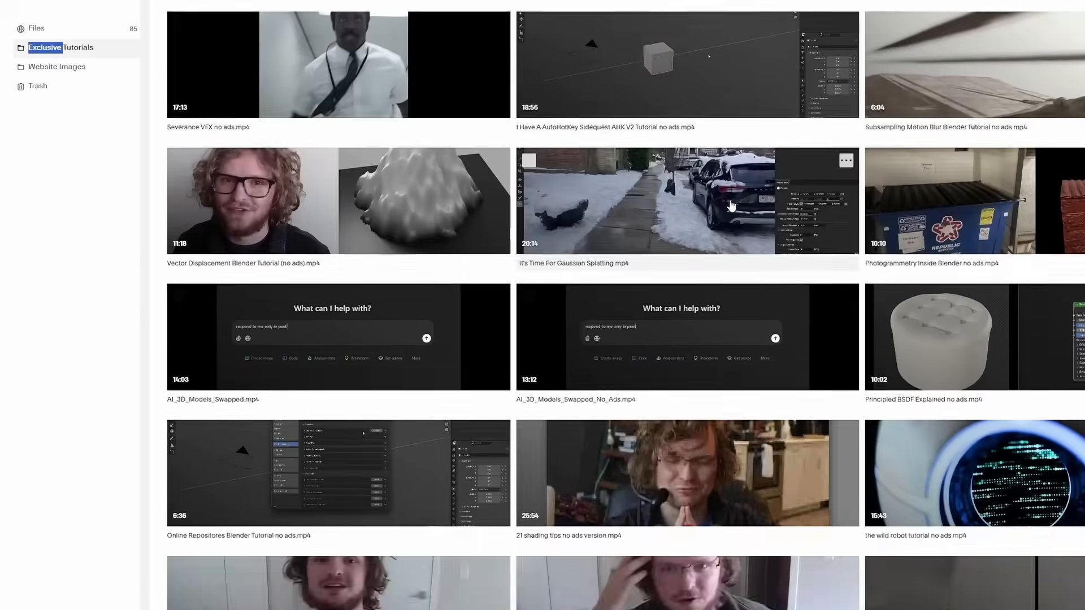
pyautogui.scroll(-5, 622, 305)
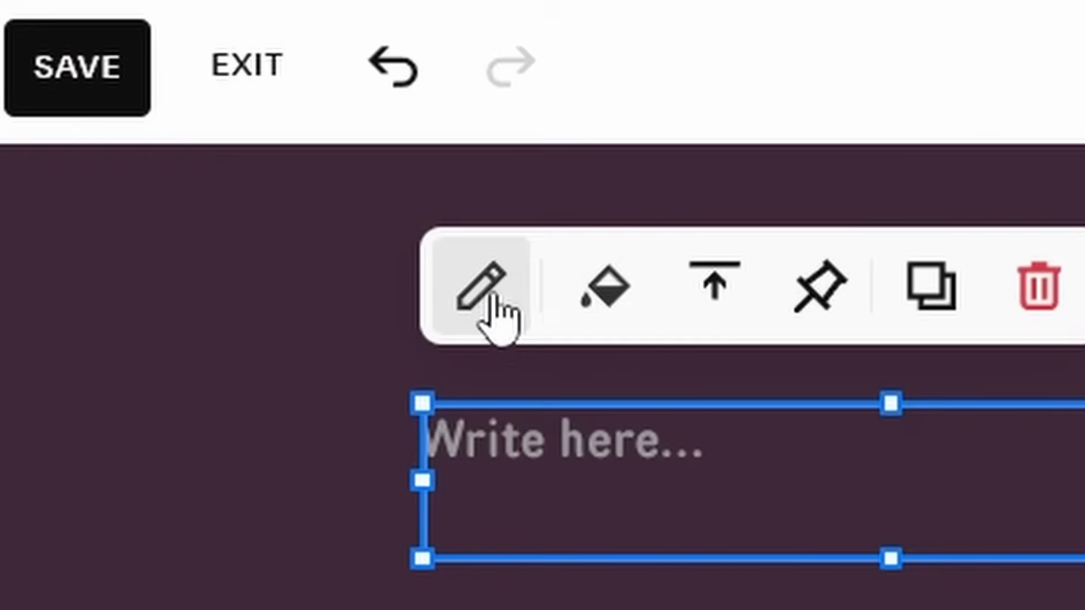
# Step: Submit the prompt "why should i use squarespace?" to the AI text generator for the empty text block
pyautogui.click(482, 289)
pyautogui.click(480, 277)
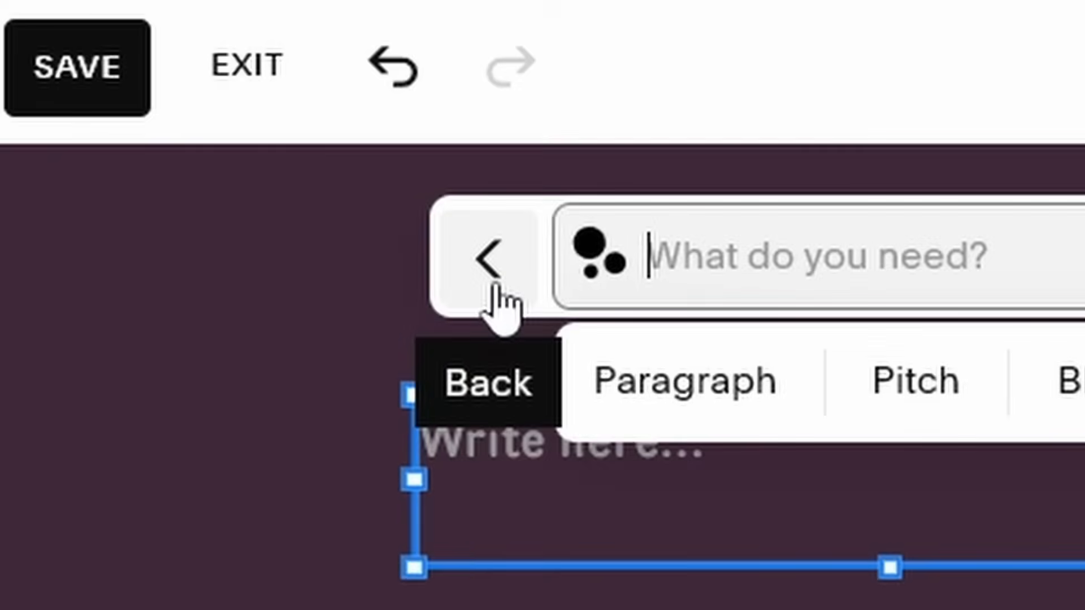
pyautogui.write('why should i use squarespace?')
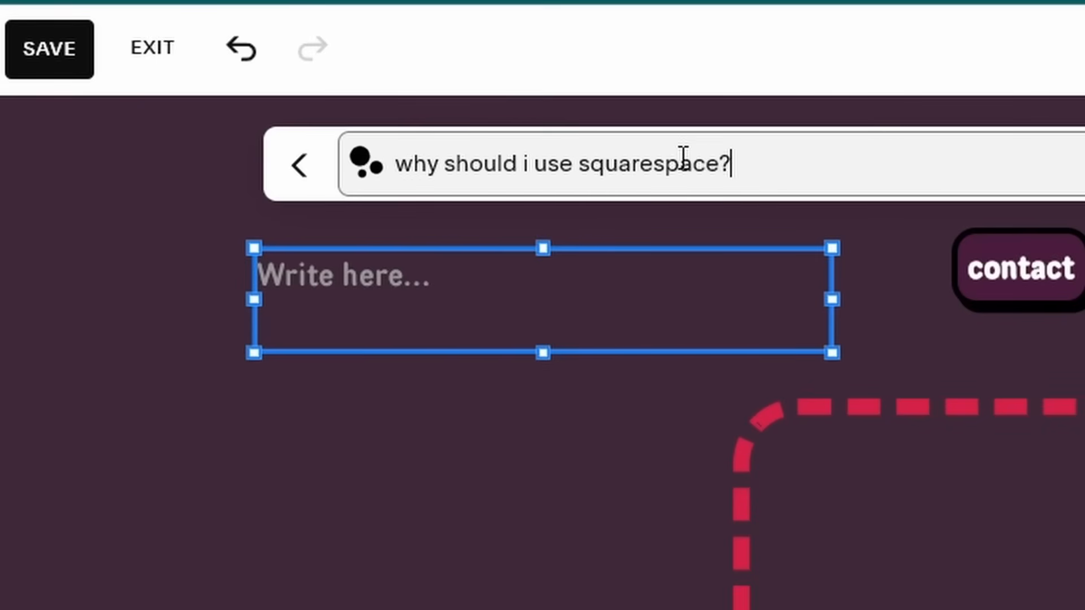
pyautogui.press('Return')
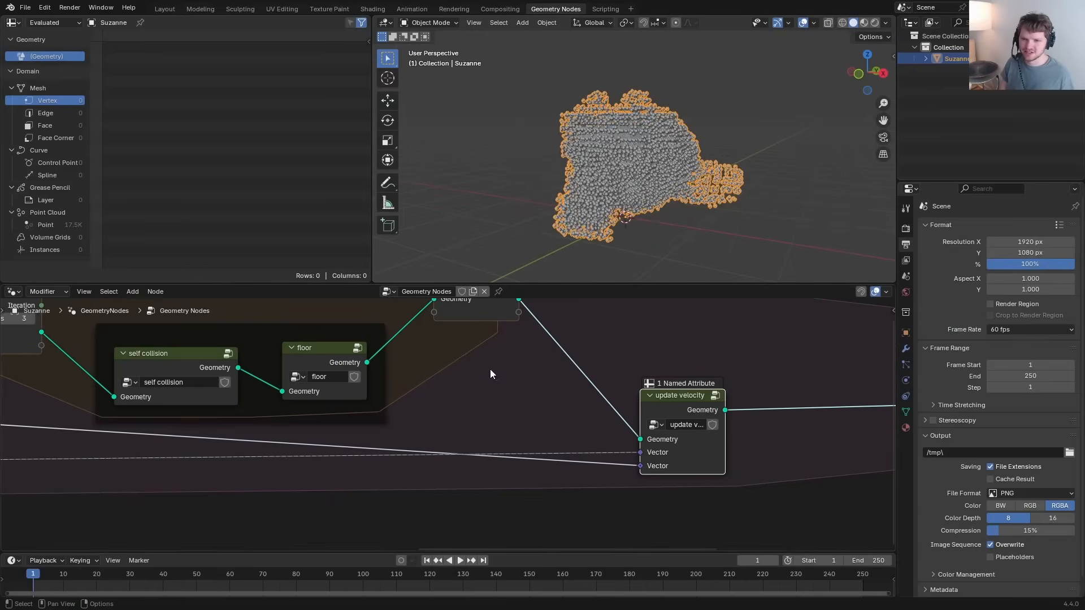
# Step: Switch back to Blender, preview the points group's output directly and examine the monkey points from the front
pyautogui.press('Home')
pyautogui.scroll(4, 181, 410)
pyautogui.moveTo(633, 187); pyautogui.dragTo(694, 184, button='middle')
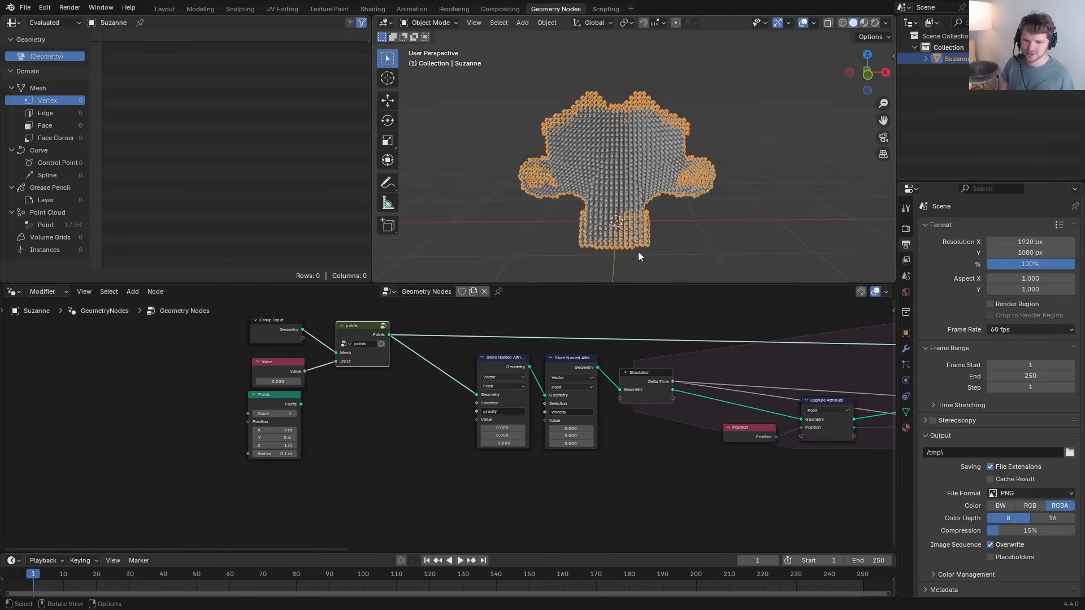
# Step: Mark a vertical column of the regular point grid in front view with an annotation stroke and erase it
pyautogui.press('KP_1')
pyautogui.scroll(10, 686, 174)
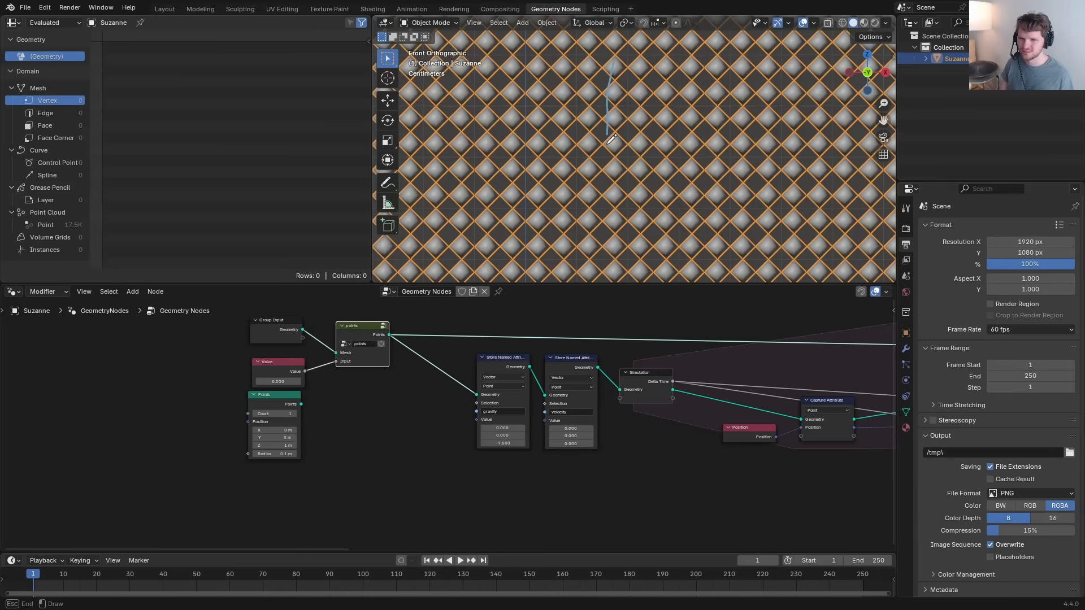
pyautogui.moveTo(607, 143)
pyautogui.mouseDown()
pyautogui.moveTo(601, 203)
pyautogui.moveTo(623, 60)
pyautogui.mouseUp()
pyautogui.scroll(-3, 611, 195)
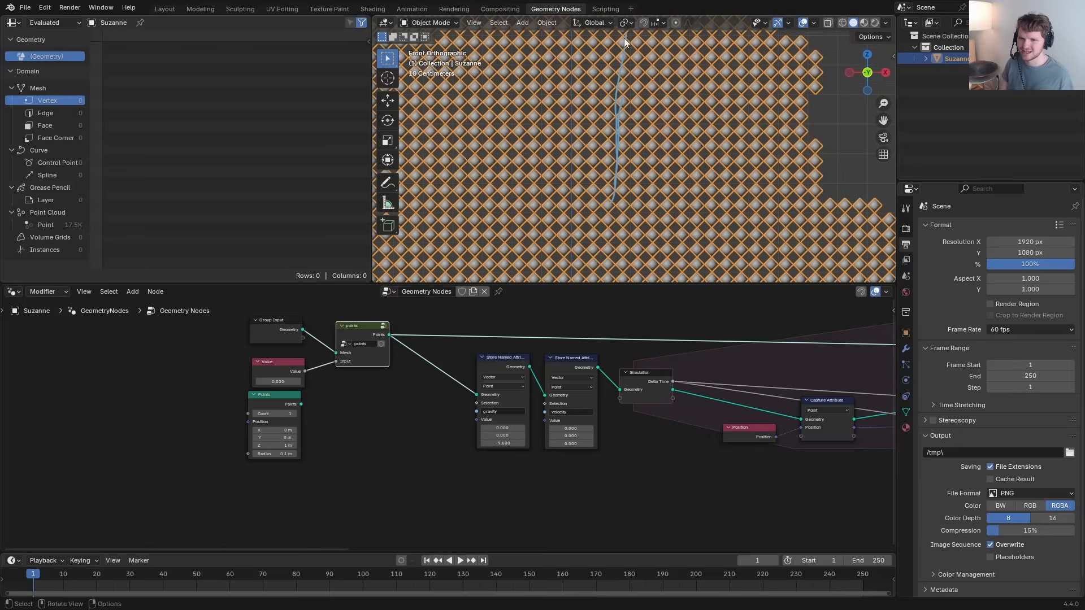
pyautogui.moveTo(622, 79); pyautogui.dragTo(616, 180, button='right')
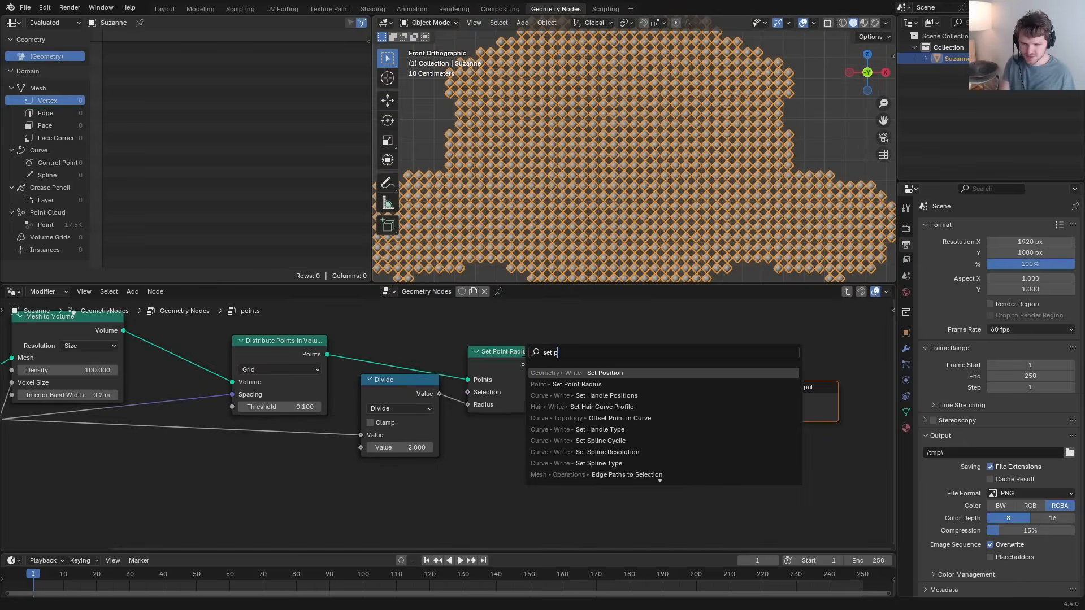
# Step: Insert a Set Position node between Set Point Radius and the Group Output inside the points group
pyautogui.write('o')
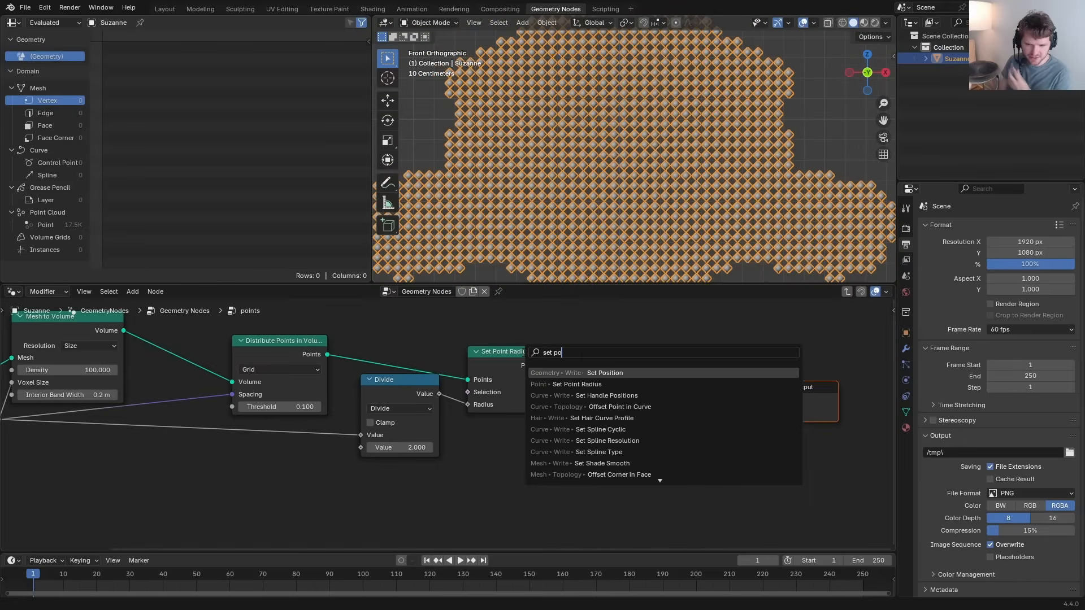
pyautogui.press('Return')
pyautogui.click(617, 361)
pyautogui.moveTo(561, 420); pyautogui.dragTo(589, 402, button='middle')
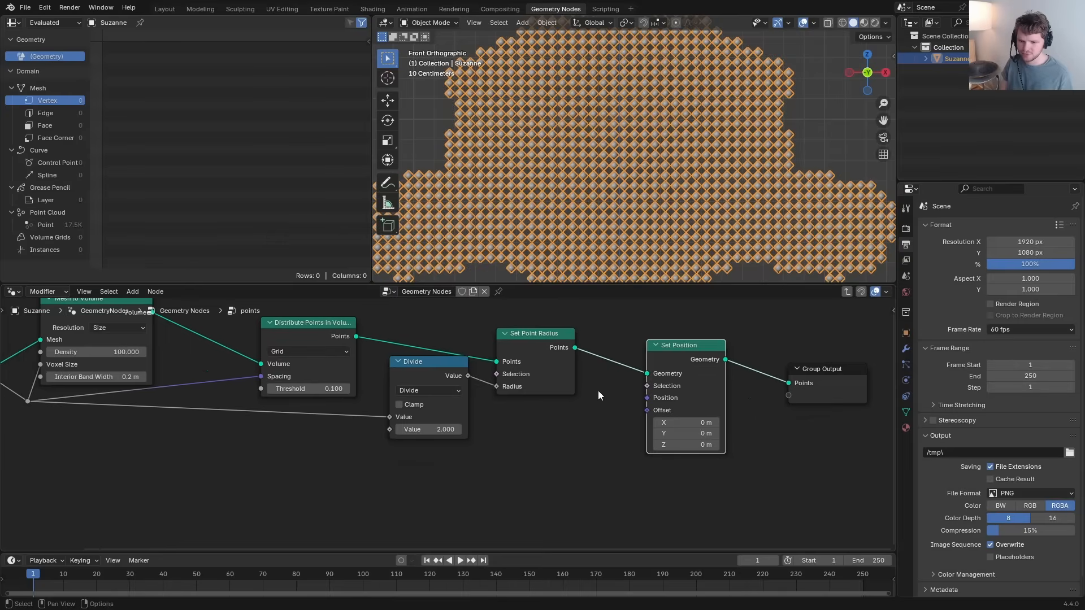
# Step: Add a vector Random Value node with all minimum components at -1 and feed it into Set Position's Offset
pyautogui.hotkey('shift', 'a')
pyautogui.write('random')
pyautogui.press('Return')
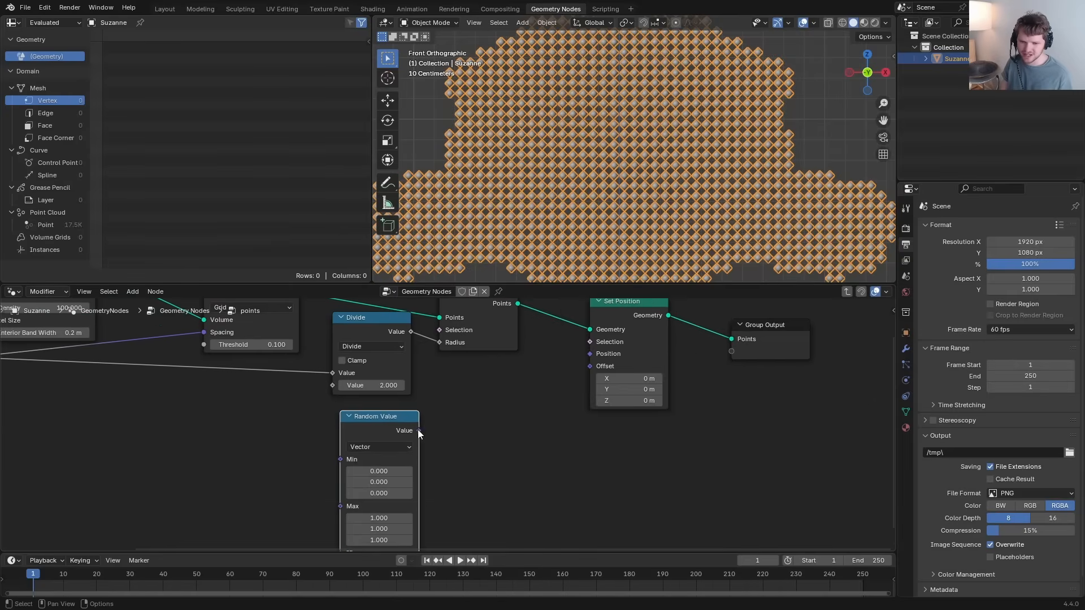
pyautogui.moveTo(418, 426); pyautogui.dragTo(588, 362)
pyautogui.moveTo(471, 450); pyautogui.dragTo(499, 375, button='middle')
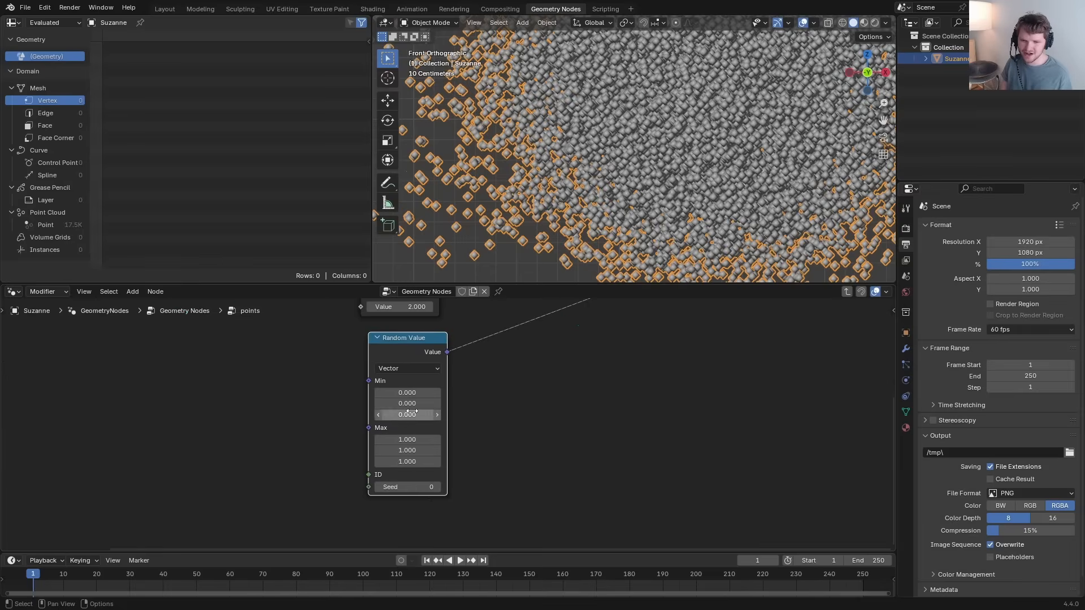
pyautogui.moveTo(412, 413); pyautogui.dragTo(411, 394)
pyautogui.write('-1')
pyautogui.press('Return')
# Step: Insert a vector Scale node between Random Value and the Offset, and drive its scale from the group's Input
pyautogui.moveTo(581, 308); pyautogui.dragTo(500, 422, button='middle')
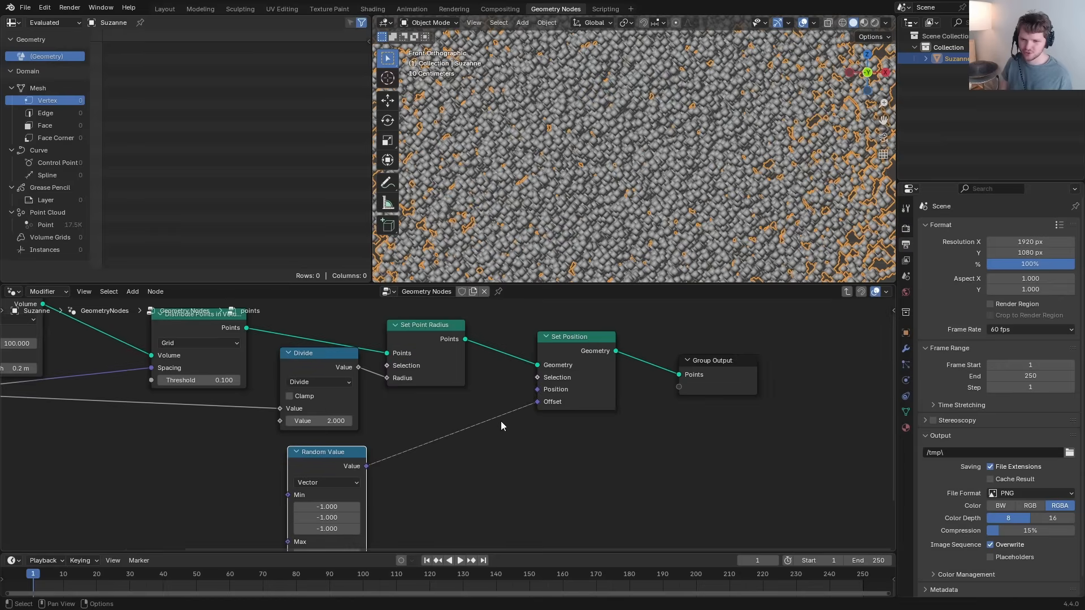
pyautogui.moveTo(367, 466); pyautogui.dragTo(427, 409)
pyautogui.write('sca')
pyautogui.press('Return')
pyautogui.click(426, 411)
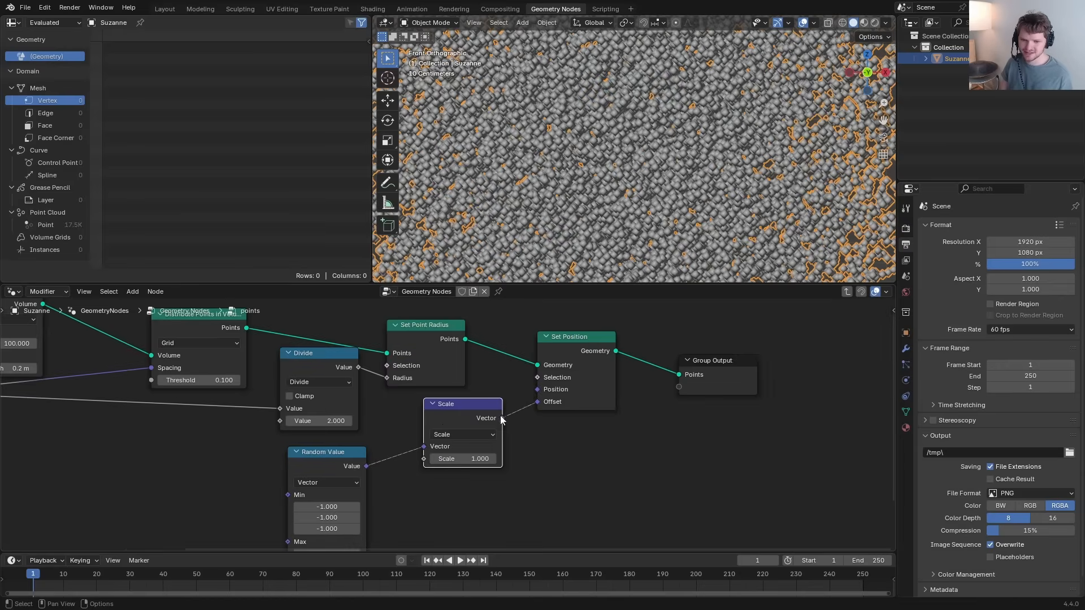
pyautogui.press('Home')
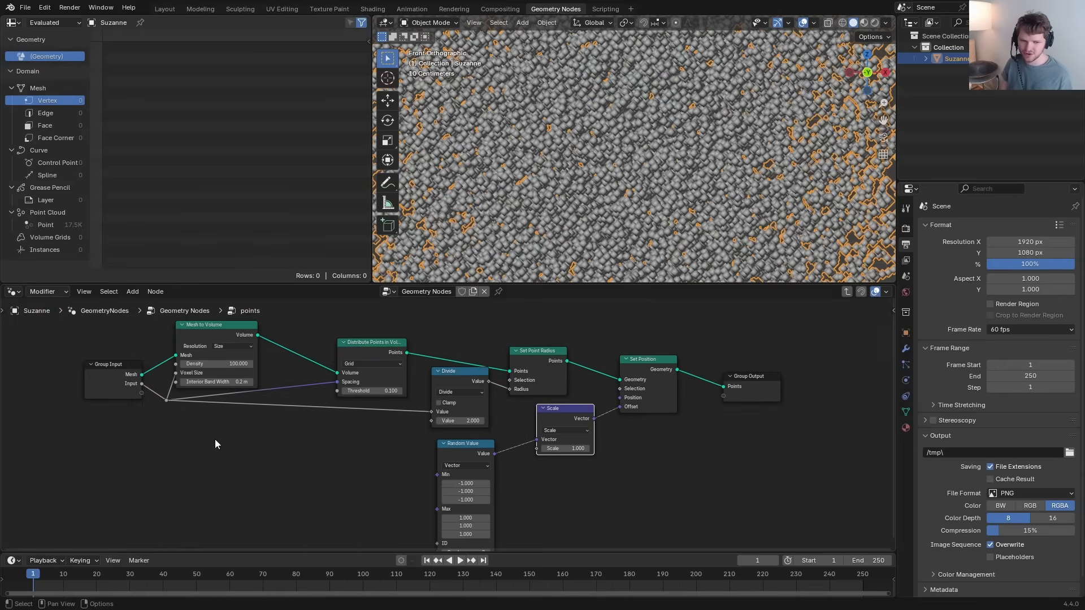
pyautogui.moveTo(112, 397); pyautogui.dragTo(578, 457)
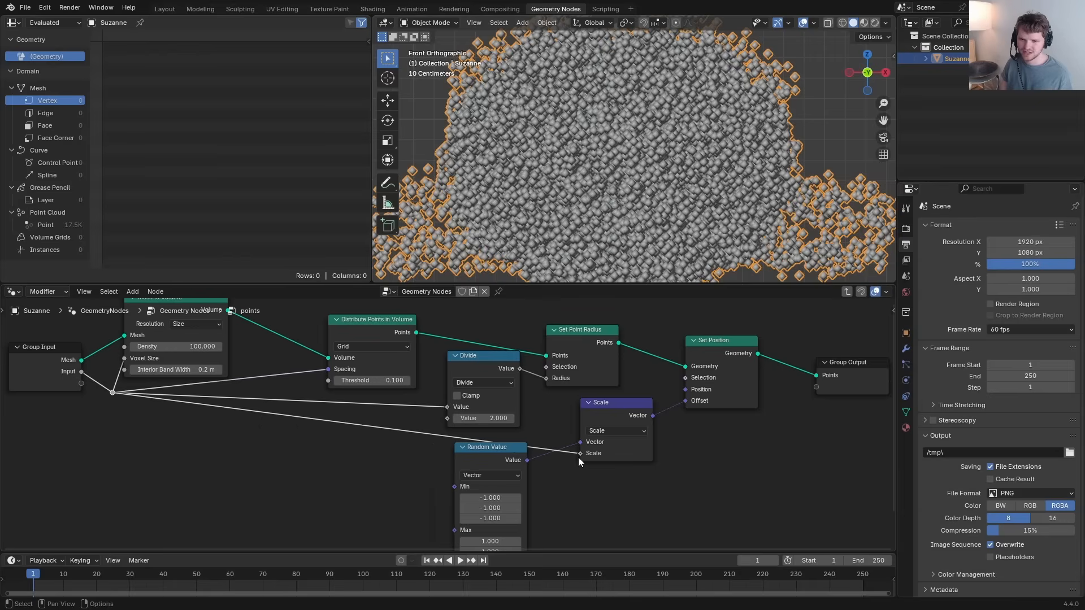
# Step: Duplicate the Divide node onto the link between the group's Input and the Scale factor, and raise its divisor
pyautogui.moveTo(397, 422); pyautogui.dragTo(360, 397, button='middle')
pyautogui.scroll(-3, 452, 413)
pyautogui.moveTo(760, 431); pyautogui.dragTo(537, 349)
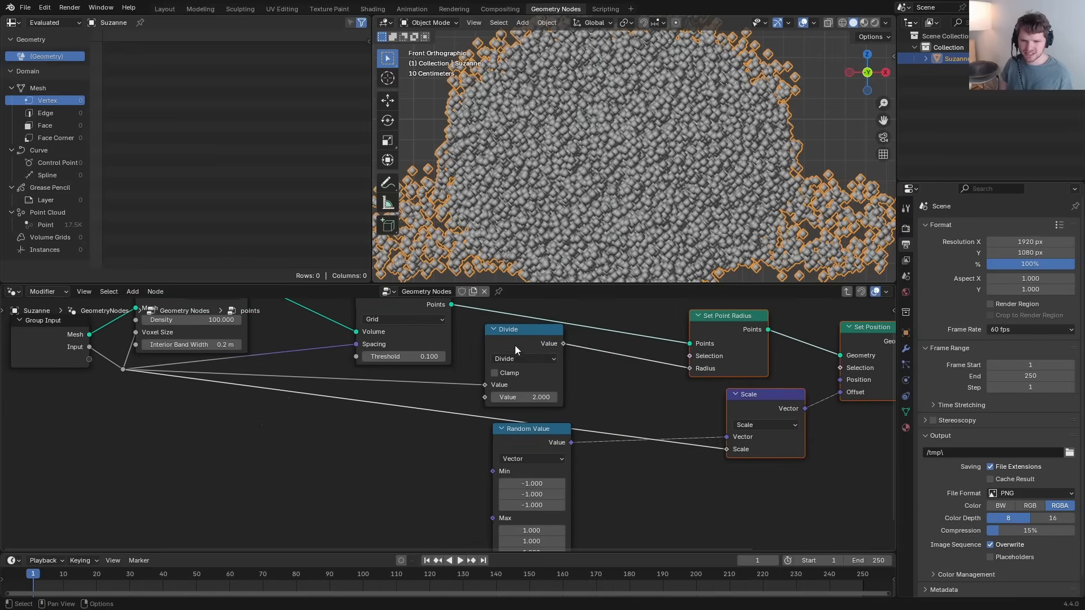
pyautogui.click(515, 348)
pyautogui.hotkey('shift', 'd')
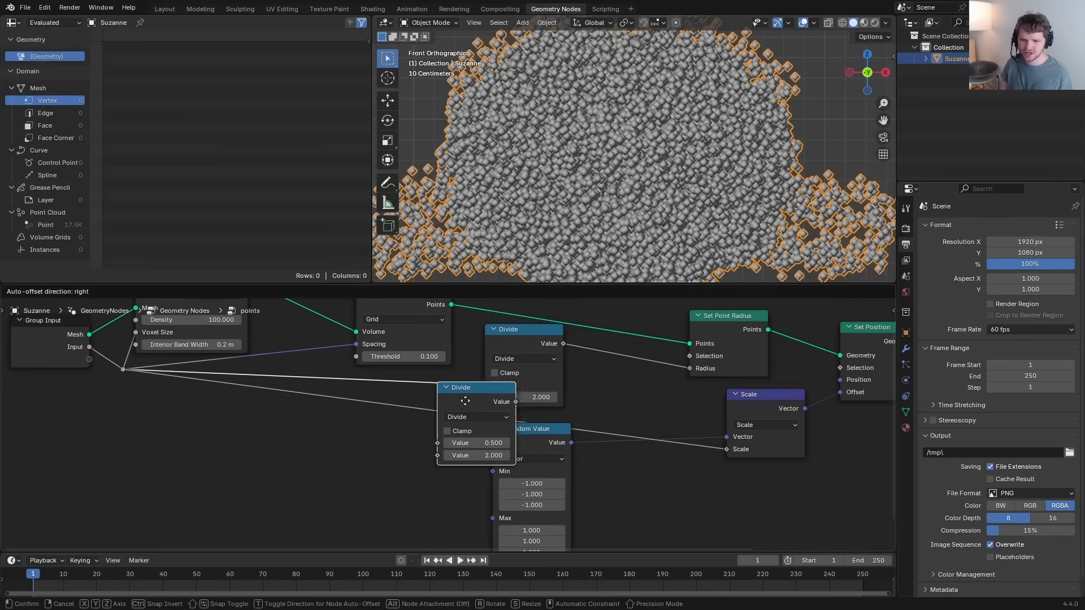
pyautogui.click(418, 411)
pyautogui.moveTo(432, 465); pyautogui.dragTo(474, 465)
pyautogui.write('0')
pyautogui.press('Return')
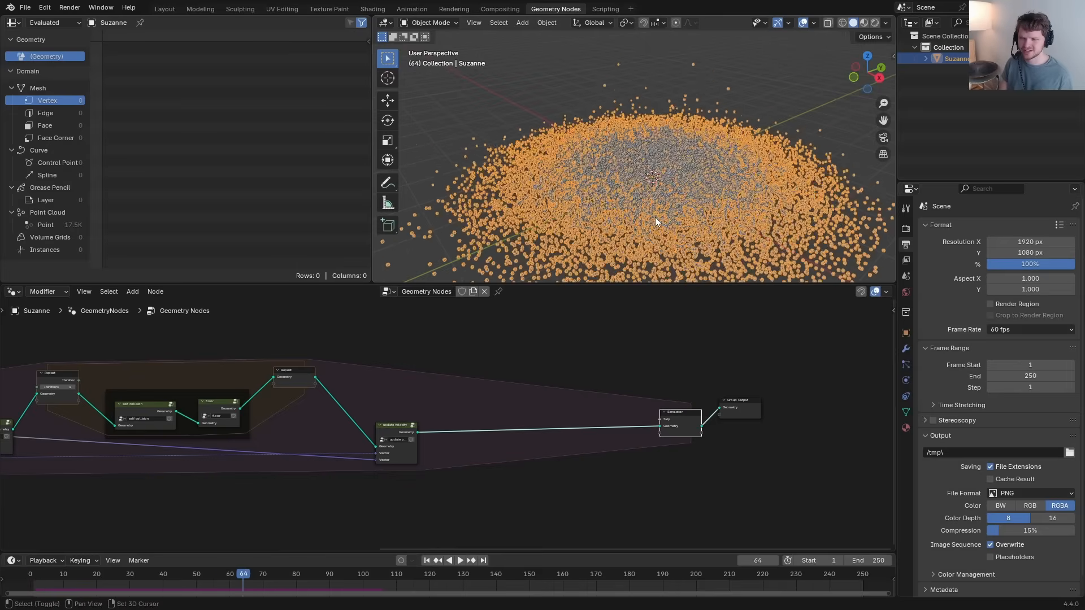
# Step: Replay the simulation several times from the first frame to check how the jittered points fall and spread
pyautogui.press('Escape')
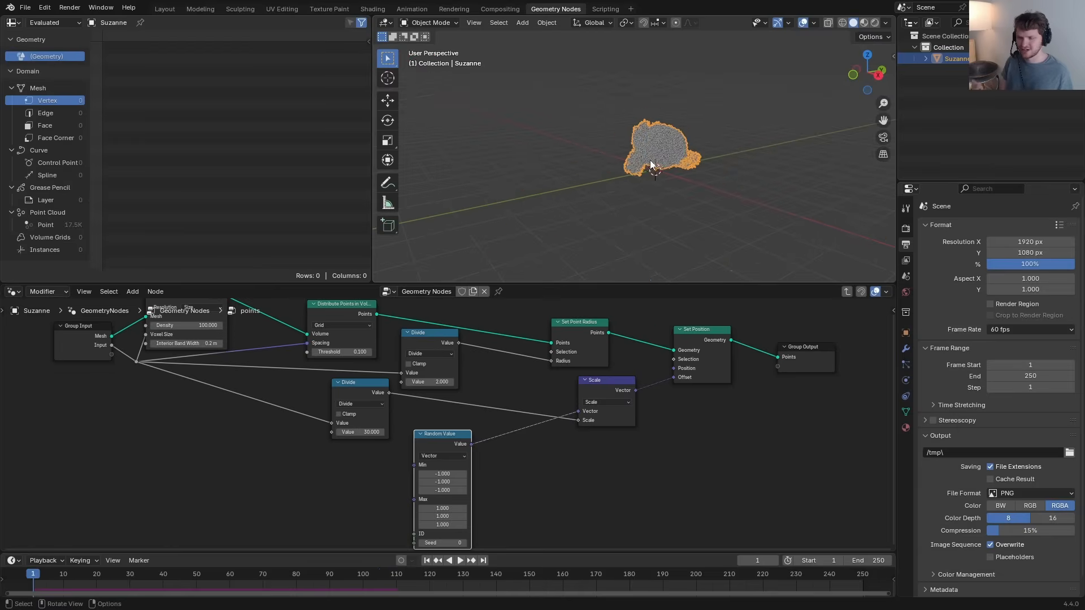
pyautogui.moveTo(687, 135); pyautogui.dragTo(680, 138, button='middle')
pyautogui.press('space')
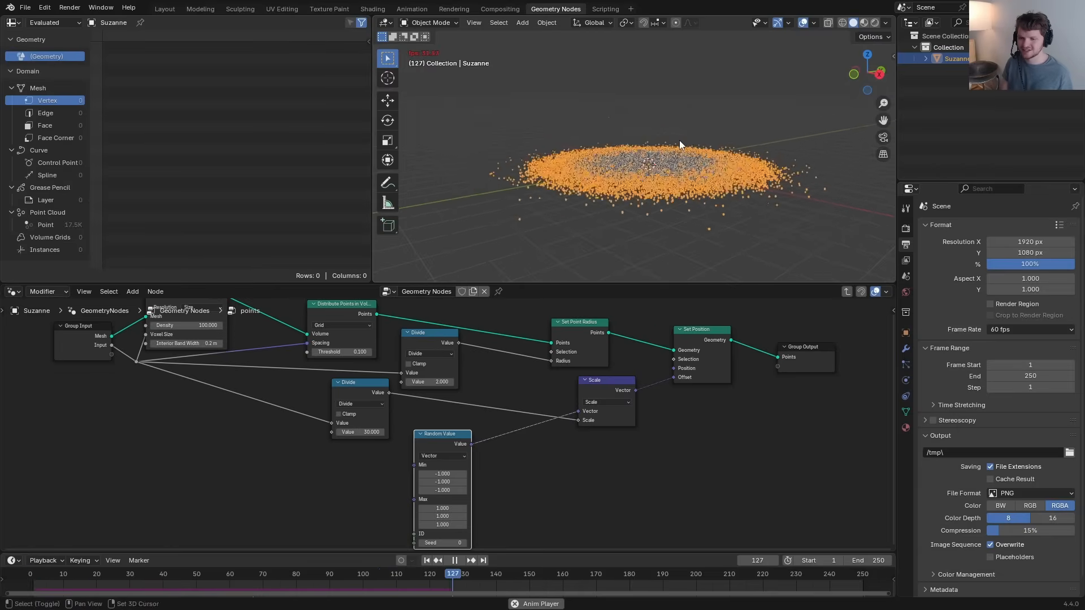
pyautogui.hotkey('shift', 'Left')
pyautogui.press('space')
pyautogui.hotkey('shift', 'Left')
pyautogui.press('space')
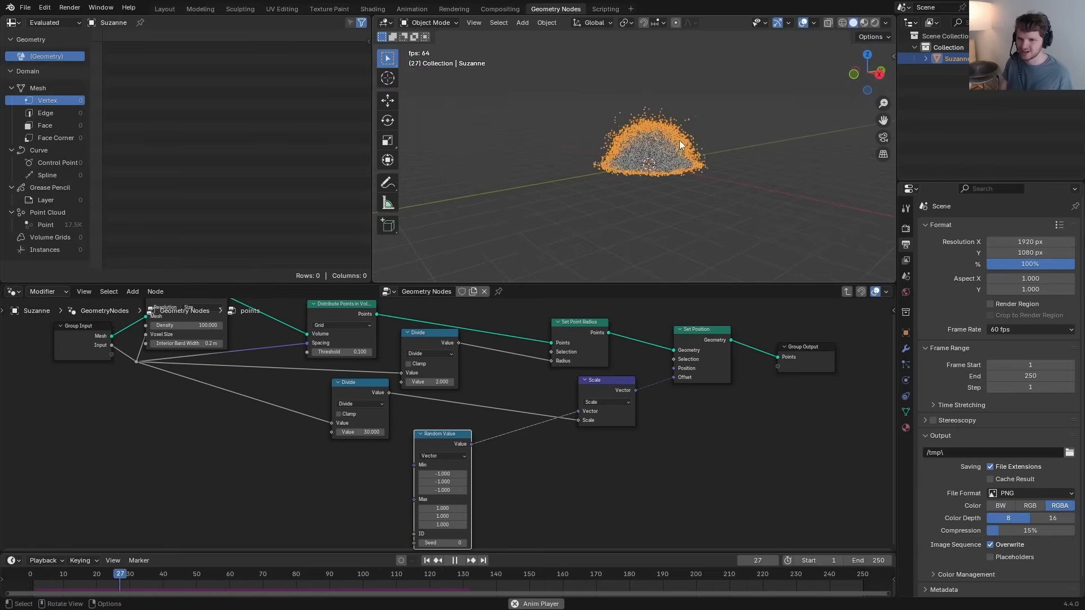
pyautogui.press('space')
pyautogui.hotkey('shift', 'Left')
pyautogui.press('space')
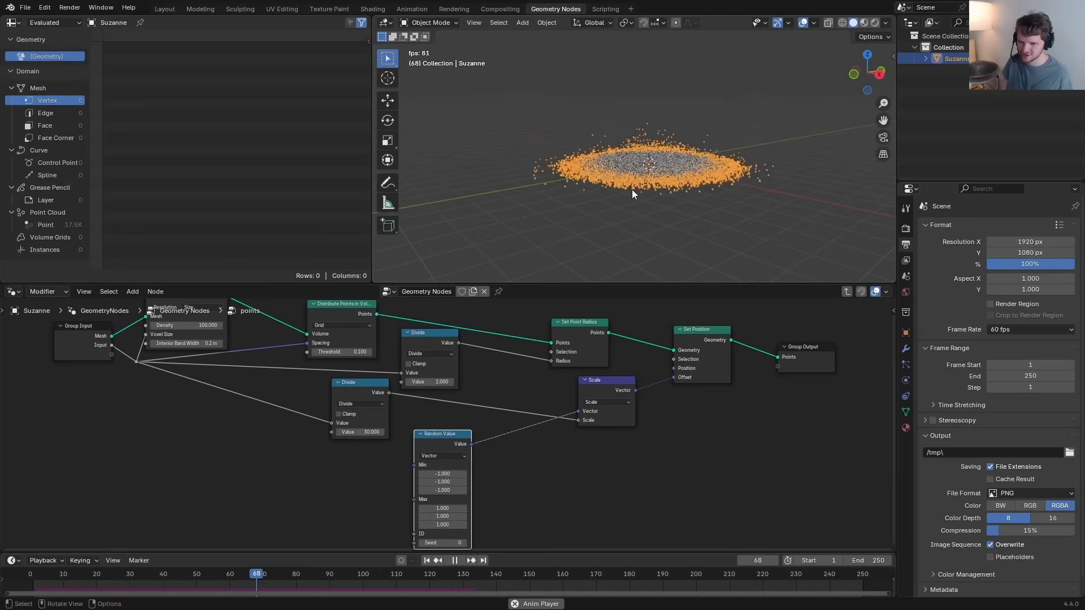
# Step: Leave the points group, replay the simulation in front view and examine the stray points above the pile
pyautogui.press('Tab')
pyautogui.moveTo(786, 390); pyautogui.dragTo(496, 403, button='middle')
pyautogui.scroll(2, 497, 402)
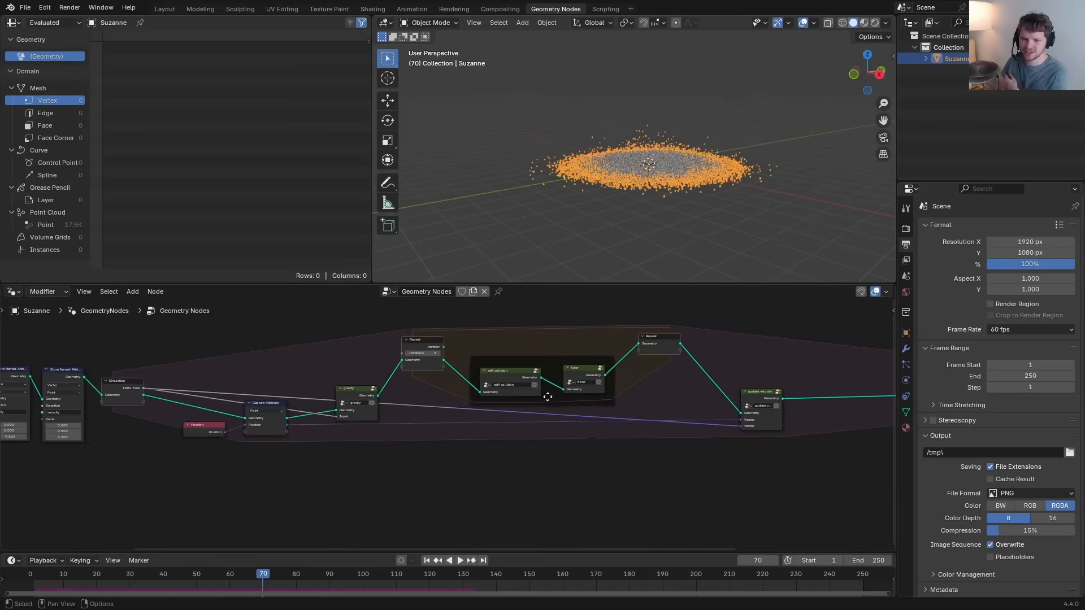
pyautogui.scroll(2, 564, 372)
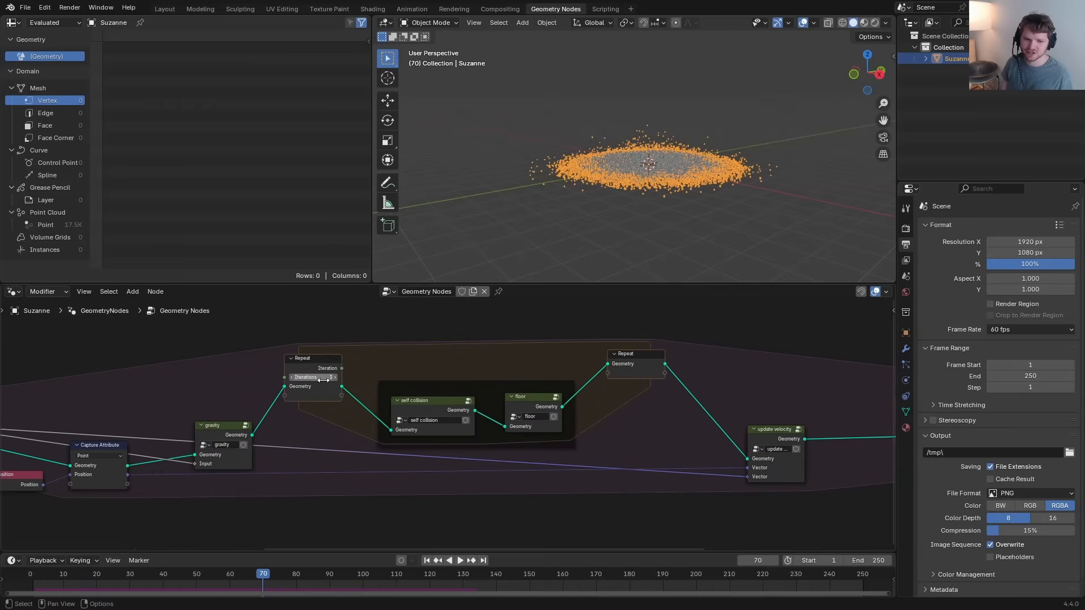
pyautogui.hotkey('shift', 'Left')
pyautogui.press('KP_1')
pyautogui.keyDown('shift'); pyautogui.moveTo(601, 148); pyautogui.dragTo(596, 152, button='middle'); pyautogui.keyUp('shift')
pyautogui.press('space')
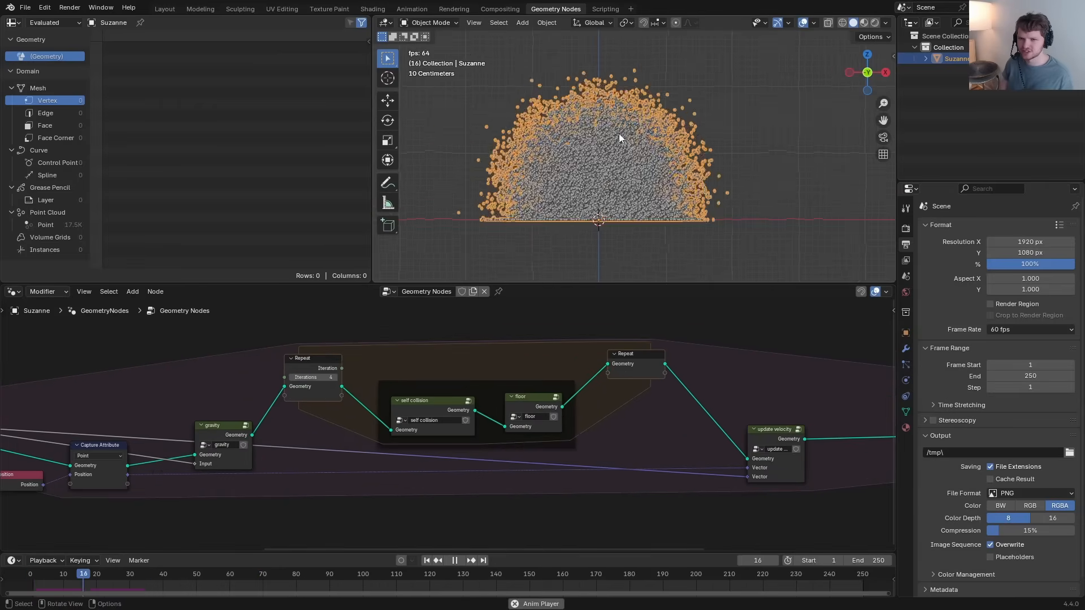
pyautogui.press('space')
pyautogui.scroll(2, 673, 79)
pyautogui.keyDown('shift'); pyautogui.moveTo(674, 77); pyautogui.dragTo(676, 53, button='middle'); pyautogui.keyUp('shift')
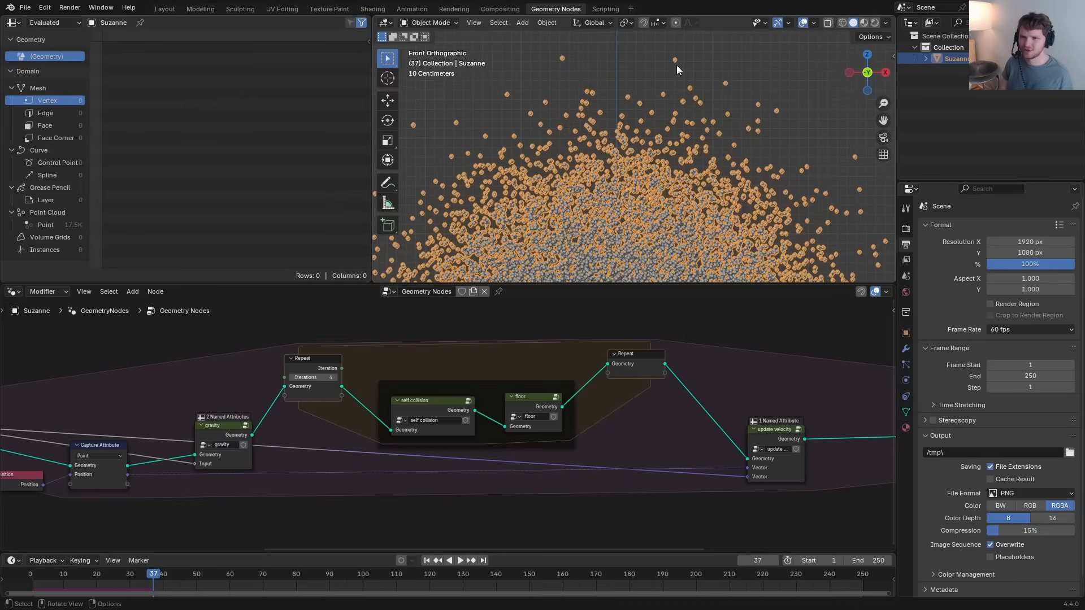
# Step: Sketch temporary annotation arrows showing the movement directions of stray points above the pile, and clear them
pyautogui.moveTo(638, 163); pyautogui.dragTo(666, 70)
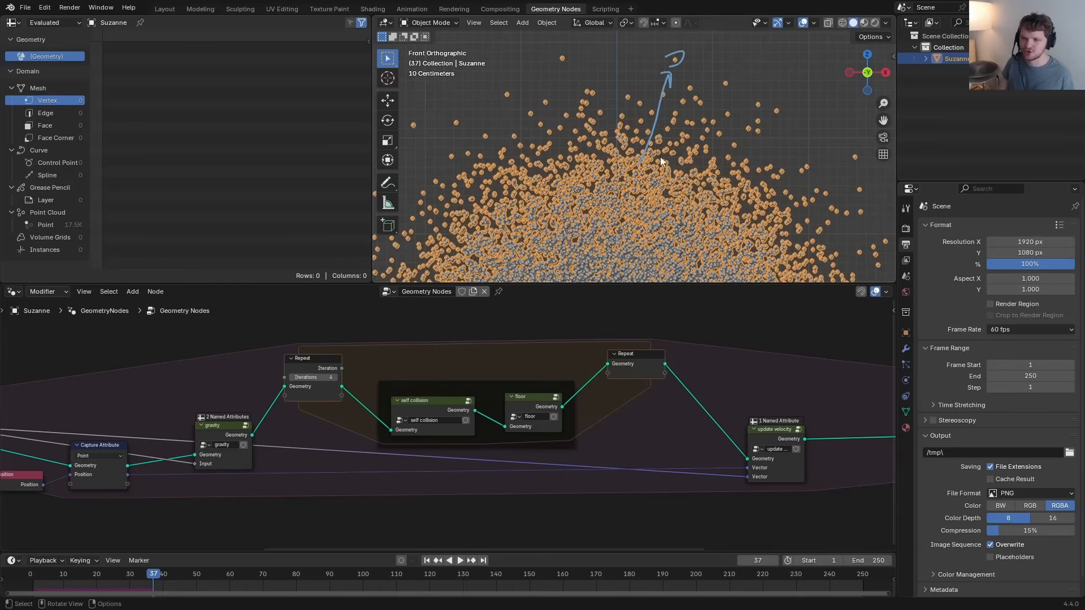
pyautogui.keyDown('shift'); pyautogui.moveTo(629, 167); pyautogui.dragTo(616, 181, button='middle'); pyautogui.keyUp('shift')
pyautogui.scroll(3, 652, 134)
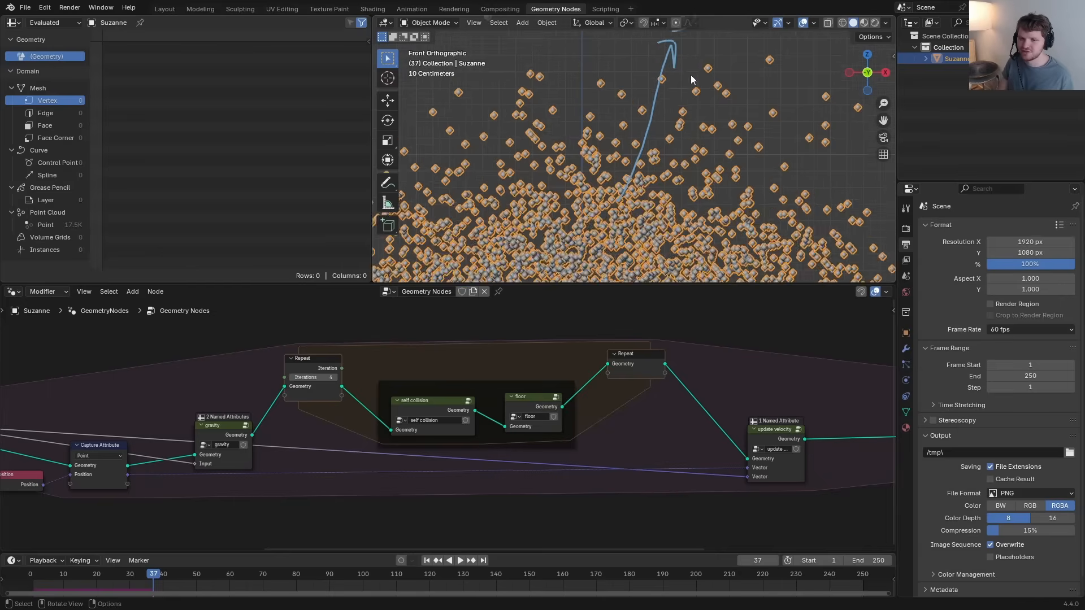
pyautogui.scroll(3, 652, 136)
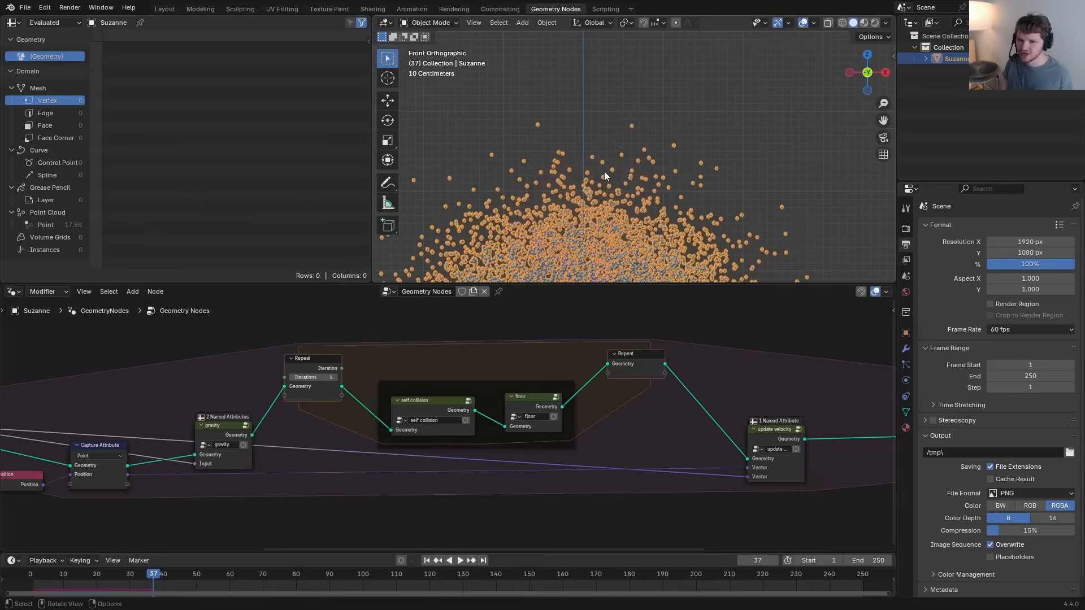
pyautogui.scroll(3, 642, 148)
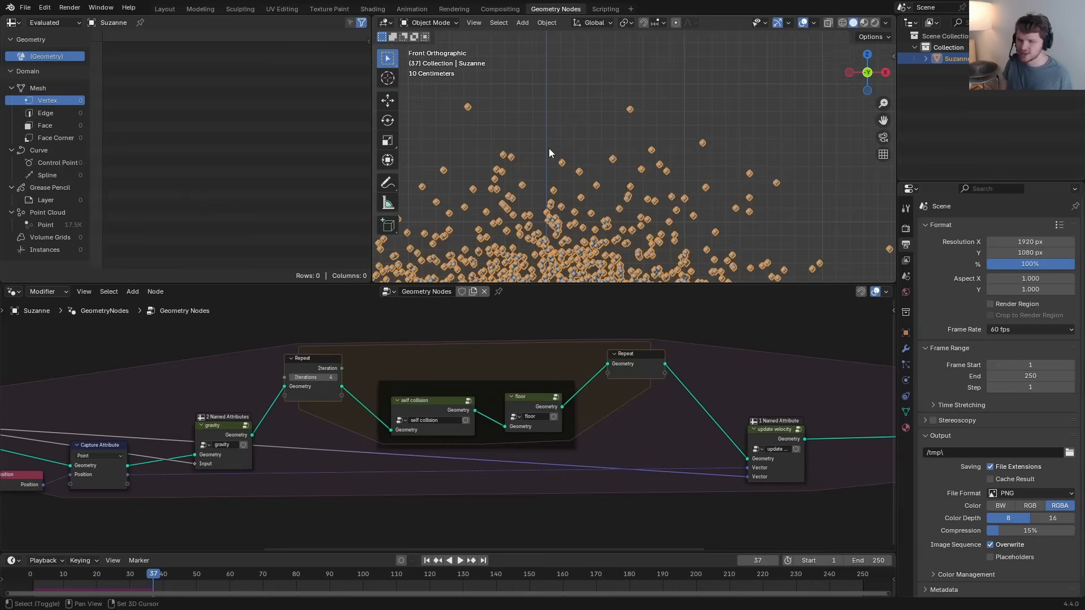
pyautogui.keyDown('shift'); pyautogui.moveTo(548, 148); pyautogui.dragTo(661, 160, button='middle'); pyautogui.keyUp('shift')
pyautogui.scroll(4, 576, 130)
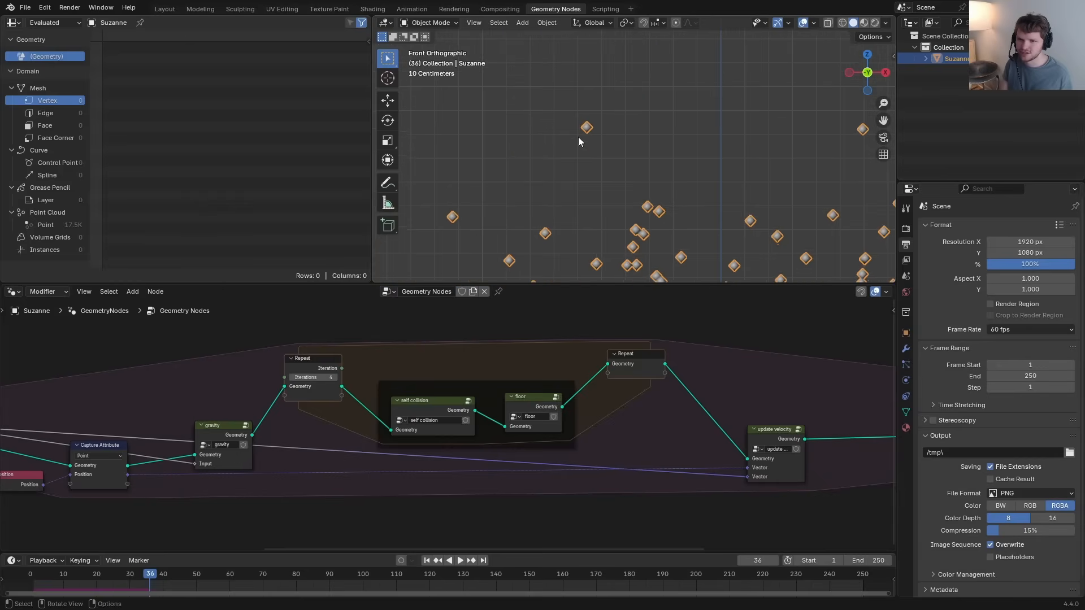
pyautogui.moveTo(593, 124); pyautogui.dragTo(564, 123)
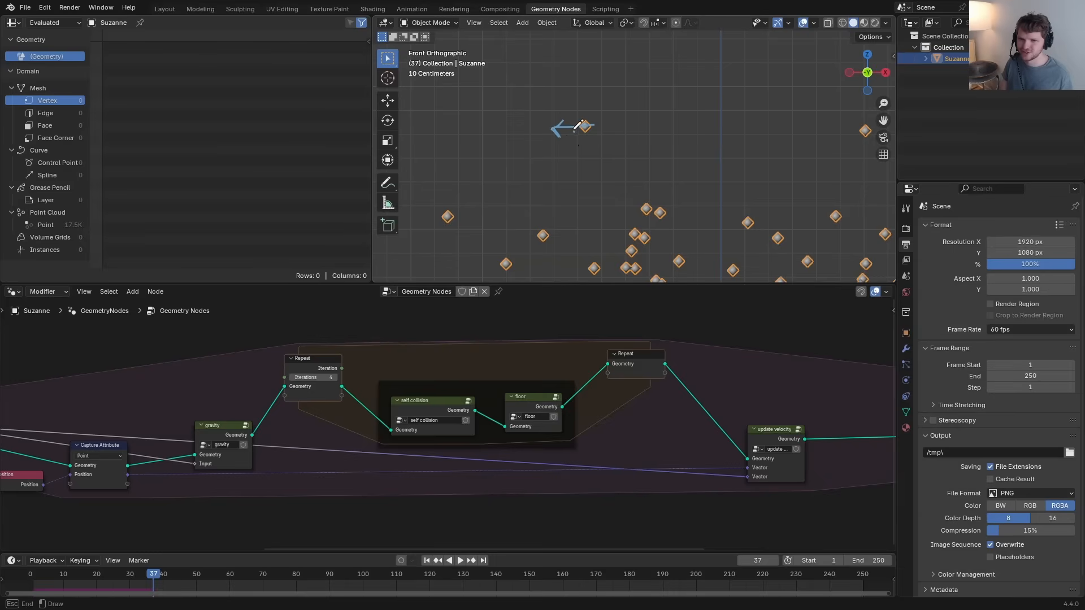
pyautogui.scroll(-6, 711, 138)
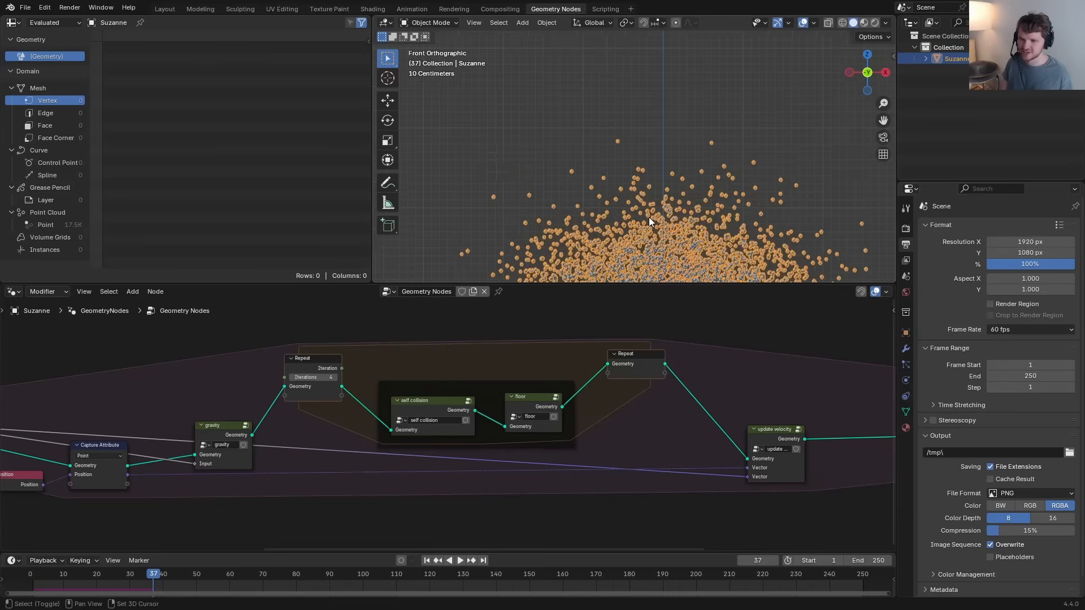
pyautogui.keyDown('shift'); pyautogui.moveTo(650, 216); pyautogui.dragTo(603, 133, button='middle'); pyautogui.keyUp('shift')
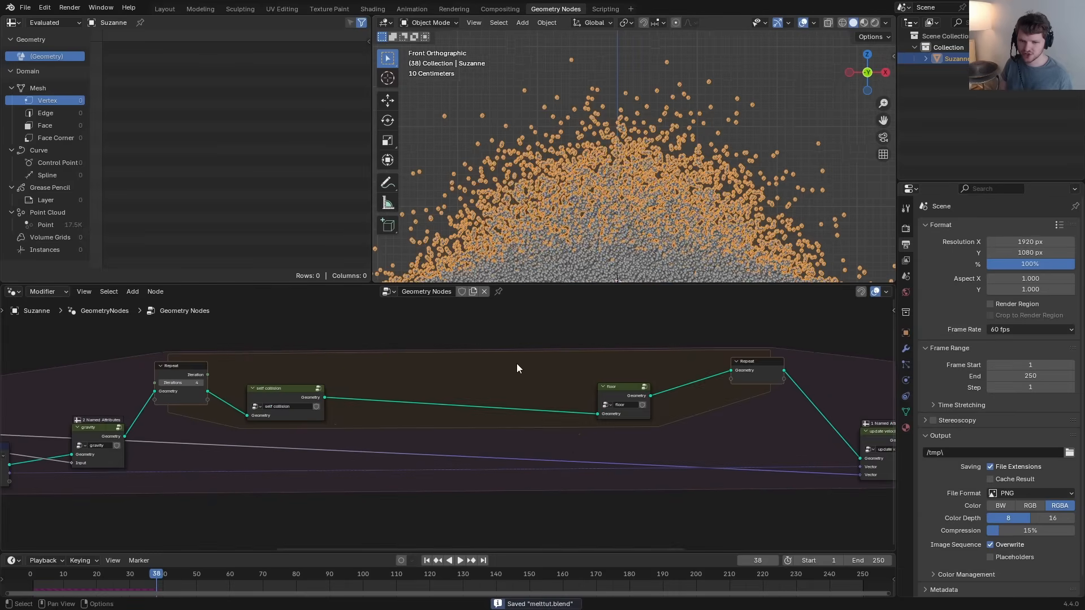
# Step: Insert a Set Position node between the self collision and floor groups in the repeat zone
pyautogui.hotkey('shift', 'a')
pyautogui.write('set')
pyautogui.press('Down')
pyautogui.press('Return')
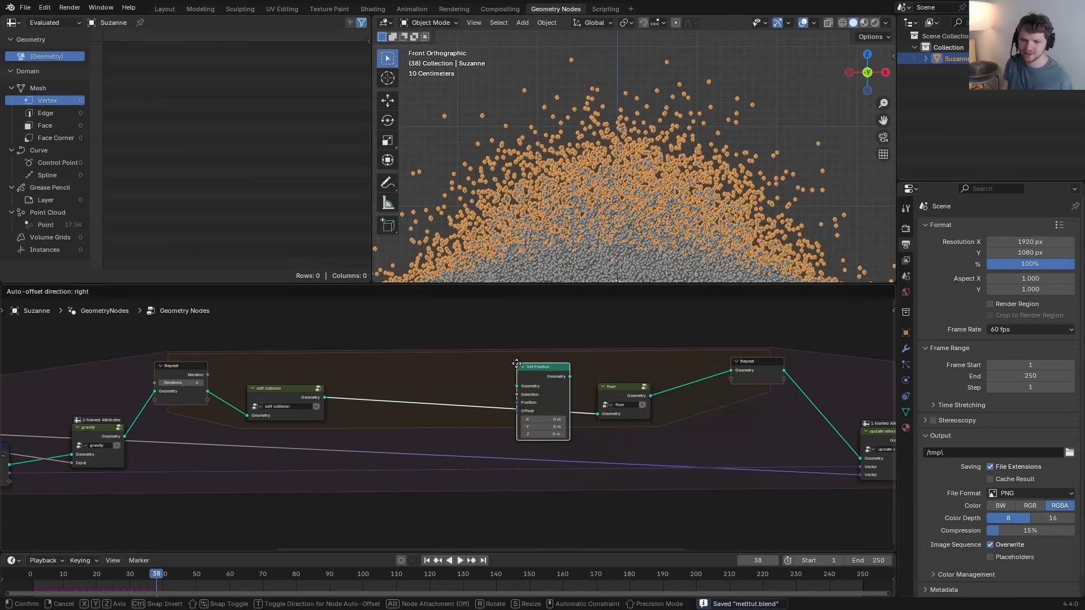
pyautogui.click(517, 363)
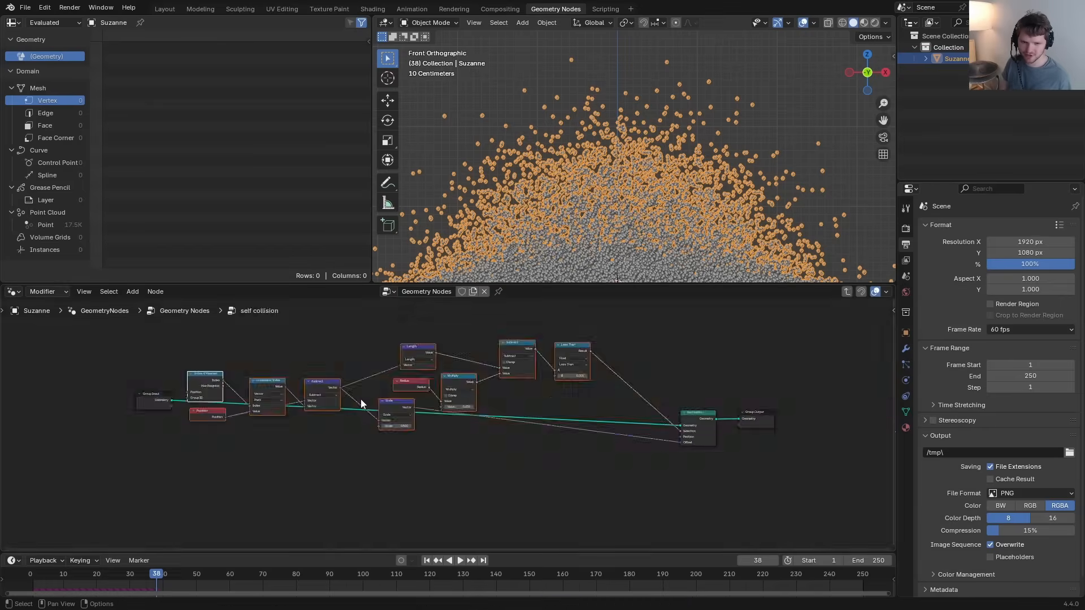
# Step: Paste the nearest-neighbour distance nodes copied from the self collision group into the main node tree above the repeat zone
pyautogui.press('Tab')
pyautogui.hotkey('ctrl', 'v')
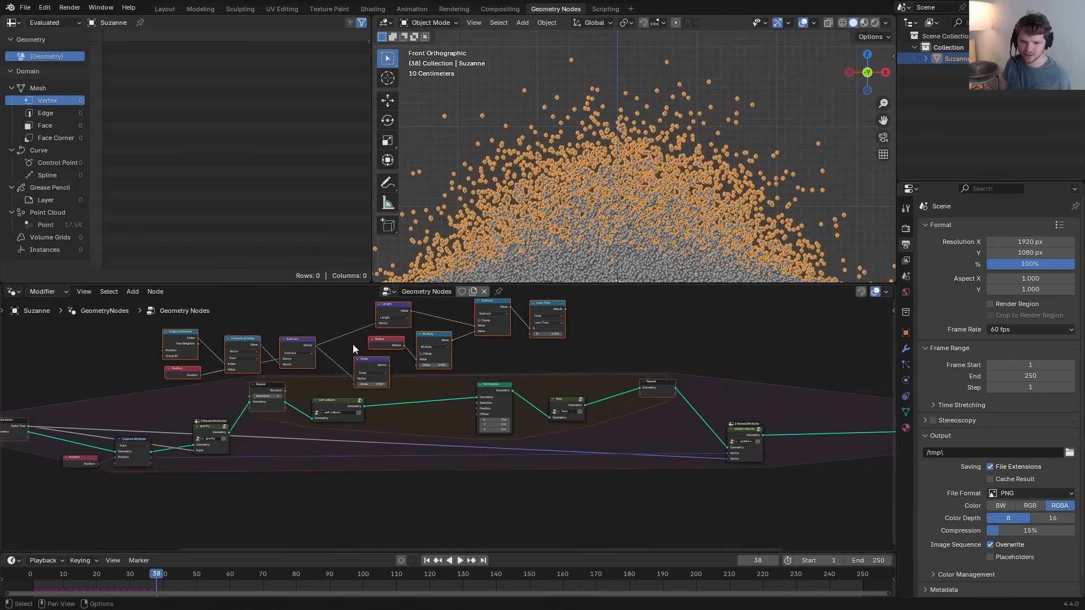
pyautogui.scroll(5, 417, 340)
pyautogui.moveTo(353, 344); pyautogui.dragTo(344, 385, button='middle')
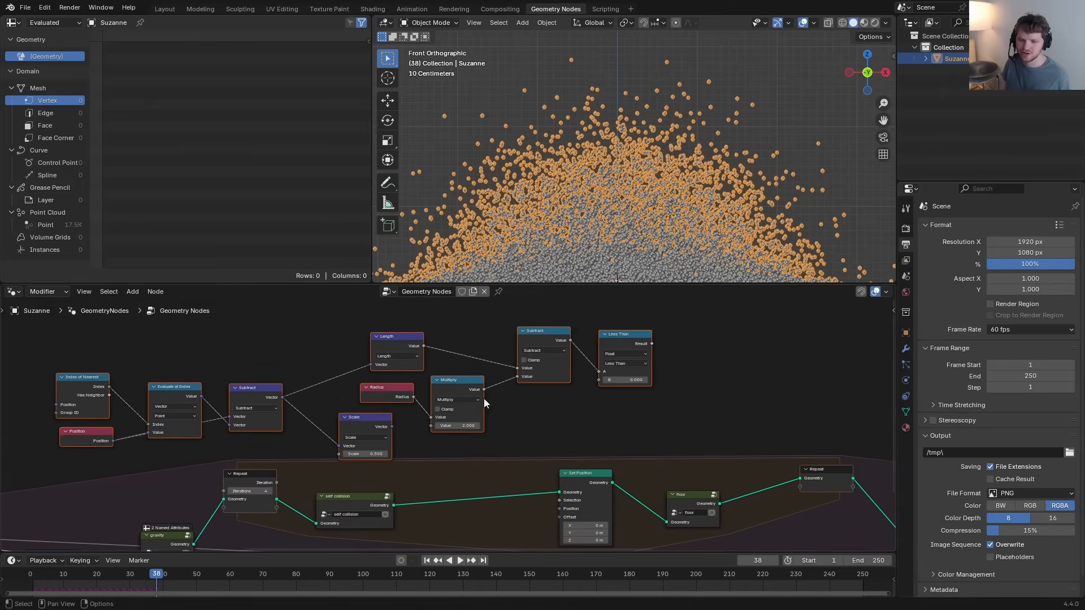
# Step: Change the pasted comparison to Greater Than and connect its result to the new Set Position's Selection
pyautogui.scroll(3, 613, 352)
pyautogui.moveTo(628, 350); pyautogui.dragTo(479, 376, button='middle')
pyautogui.click(511, 371)
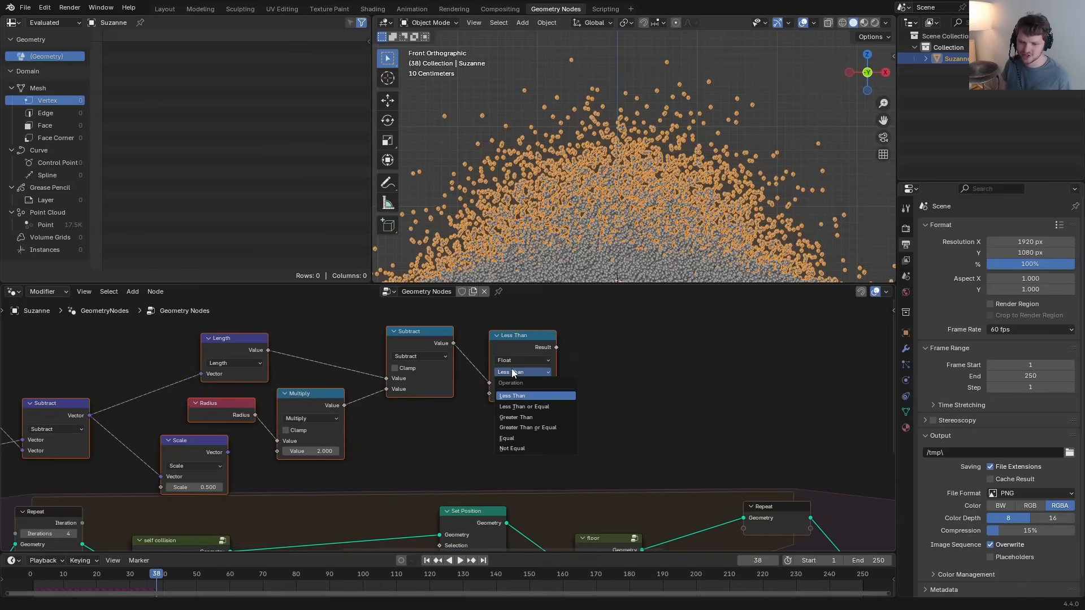
pyautogui.click(515, 417)
pyautogui.scroll(-2, 527, 380)
pyautogui.moveTo(534, 400); pyautogui.dragTo(462, 426, button='middle')
pyautogui.moveTo(424, 326); pyautogui.dragTo(604, 472)
# Step: Select the pasted vector Subtract node that feeds the Length and Scale nodes
pyautogui.moveTo(315, 397); pyautogui.dragTo(491, 377, button='middle')
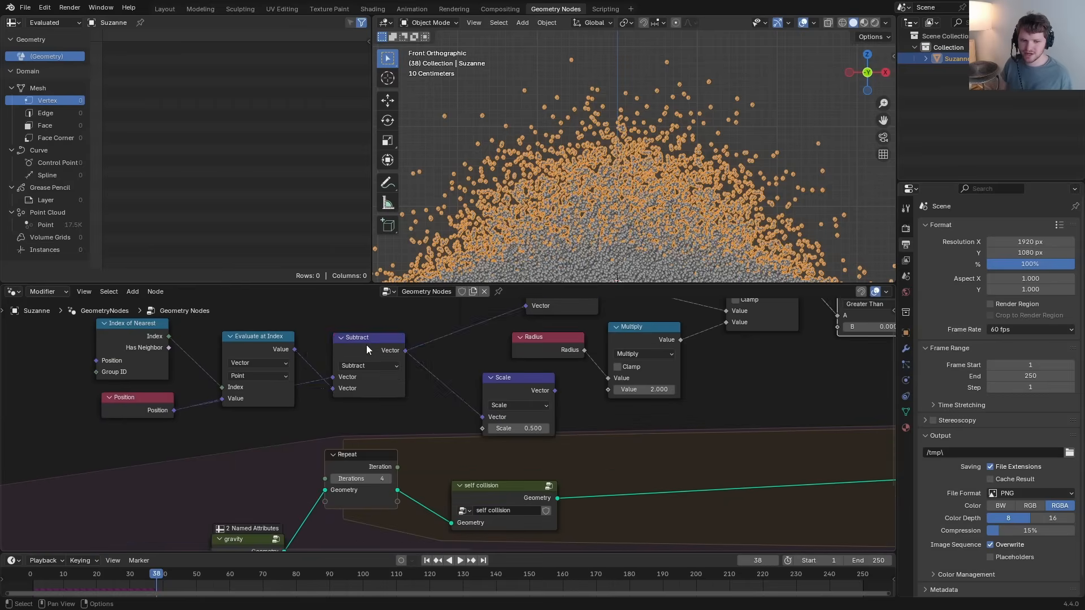
pyautogui.moveTo(370, 339); pyautogui.dragTo(372, 342)
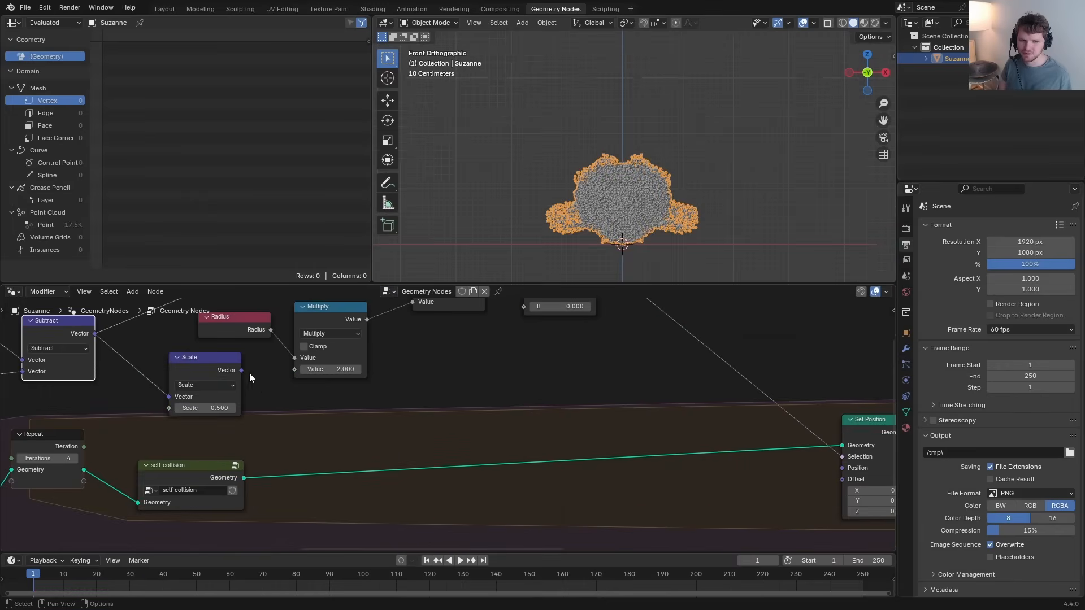
# Step: Connect the Scale node's Vector output to the Offset of Set Position and play the simulation
pyautogui.moveTo(241, 370); pyautogui.dragTo(220, 389)
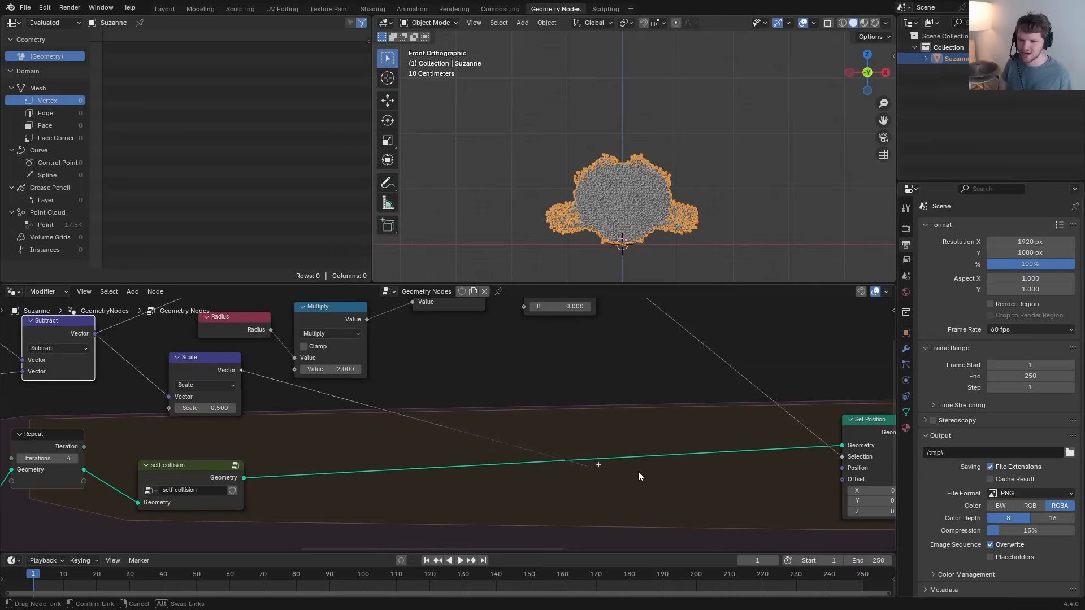
pyautogui.moveTo(638, 472); pyautogui.dragTo(843, 479)
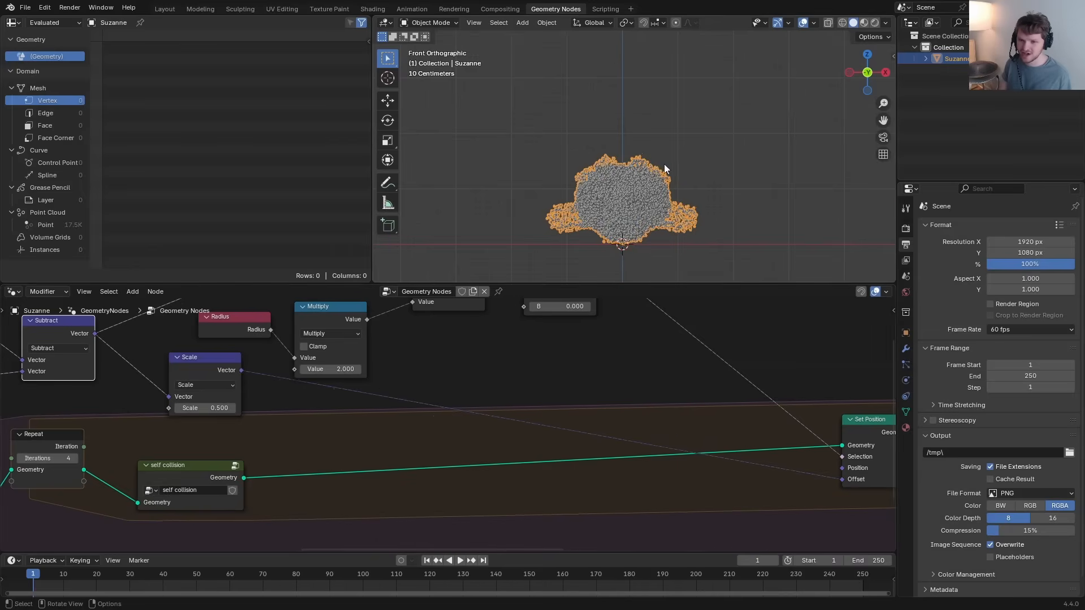
pyautogui.press('space')
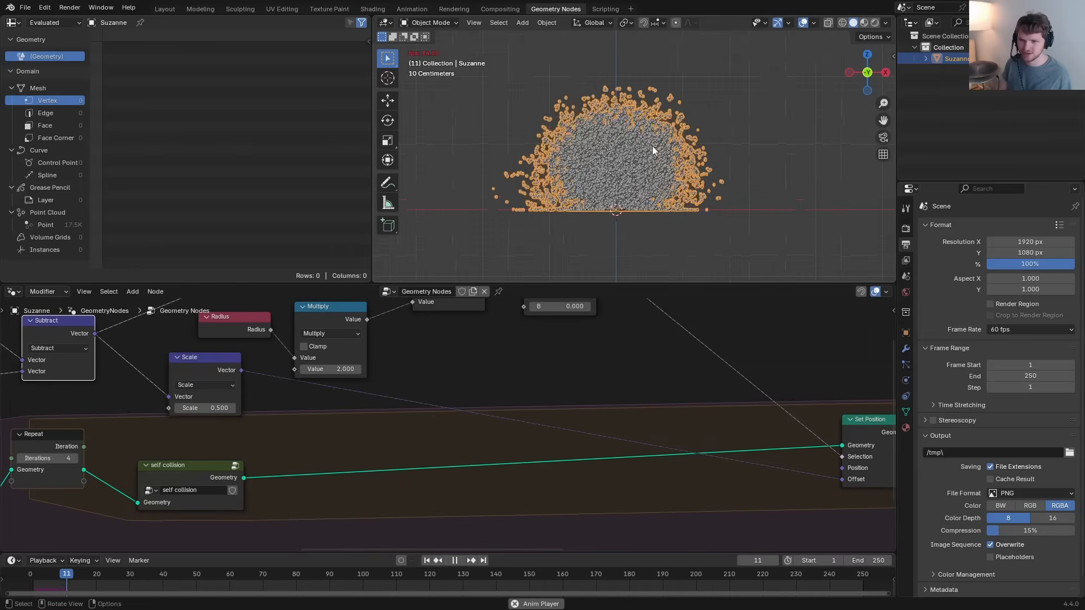
pyautogui.press('space')
# Step: Circle two clumps of overlapping particles in the viewport with freehand annotations
pyautogui.scroll(4, 641, 168)
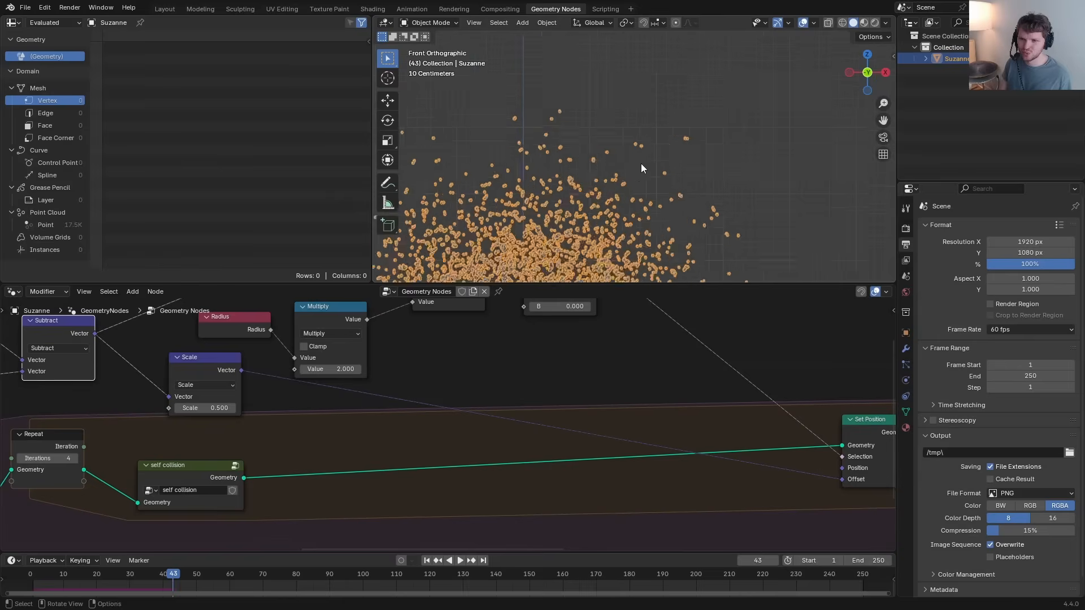
pyautogui.scroll(5, 641, 164)
pyautogui.keyDown('shift'); pyautogui.moveTo(541, 180); pyautogui.dragTo(612, 168, button='middle'); pyautogui.keyUp('shift')
pyautogui.press('d')
pyautogui.moveTo(613, 154)
pyautogui.mouseDown()
pyautogui.moveTo(598, 167)
pyautogui.moveTo(613, 147)
pyautogui.mouseUp()
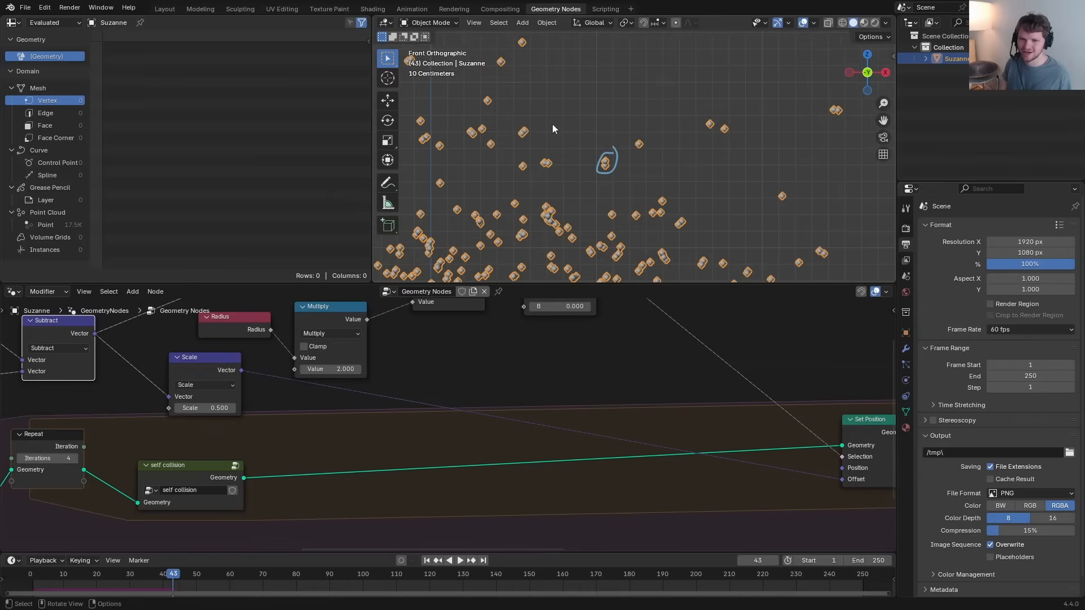
pyautogui.moveTo(529, 122); pyautogui.dragTo(521, 134)
# Step: Replay the particle simulation repeatedly from the first frame to check how the points collapse and scatter
pyautogui.scroll(-5, 538, 172)
pyautogui.press('space')
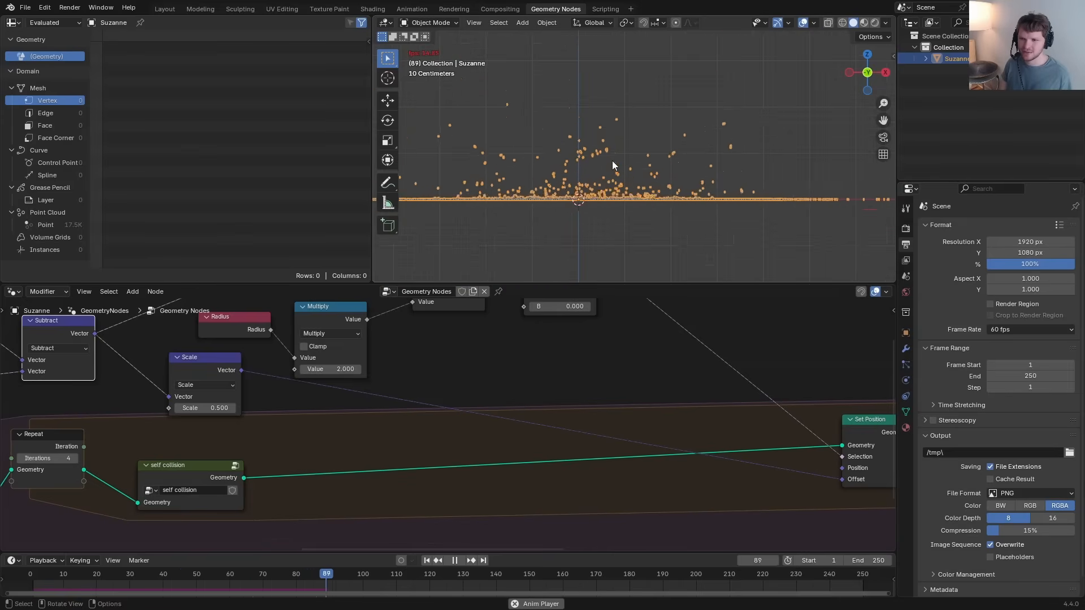
pyautogui.hotkey('shift', 'Left')
pyautogui.press('space')
pyautogui.hotkey('shift', 'Left')
pyautogui.press('space')
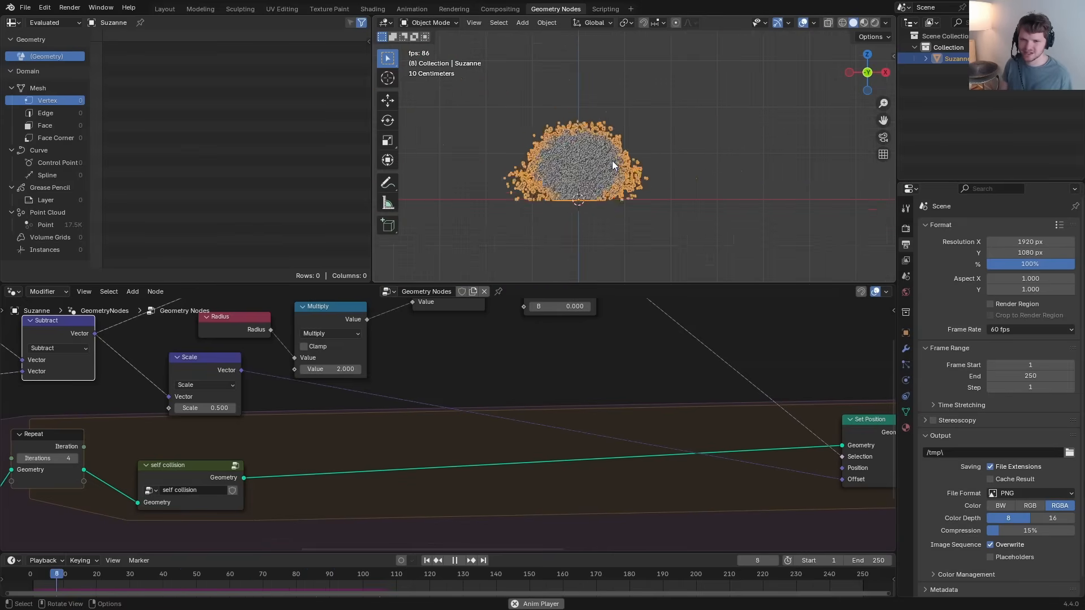
pyautogui.press('space')
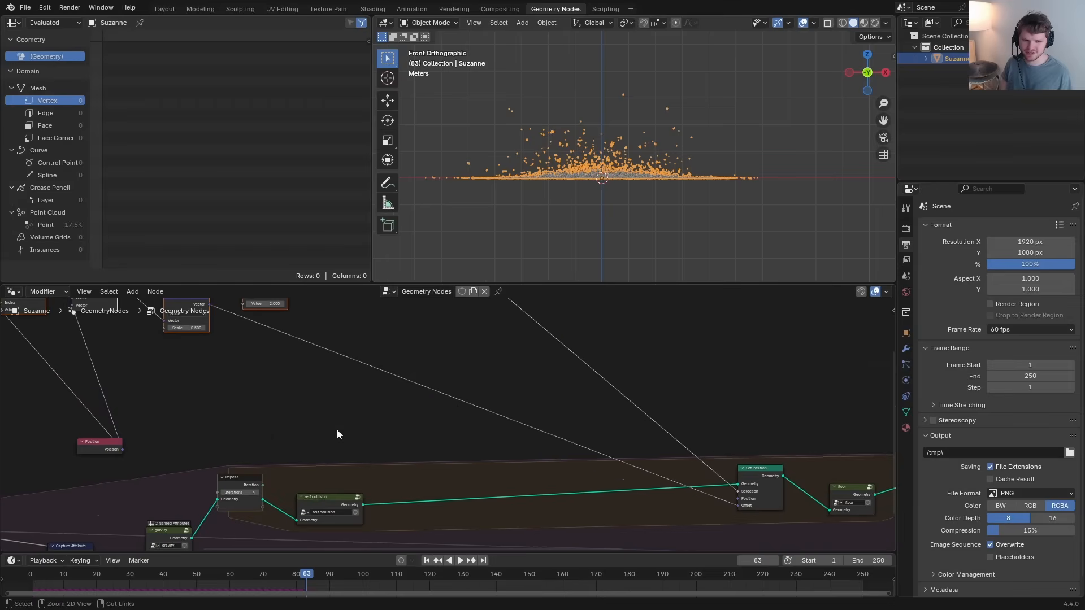
# Step: Run the simulation to frame 43 without the Set Position node in the repeat zone and save the file
pyautogui.scroll(-5, 337, 433)
pyautogui.scroll(3, 305, 473)
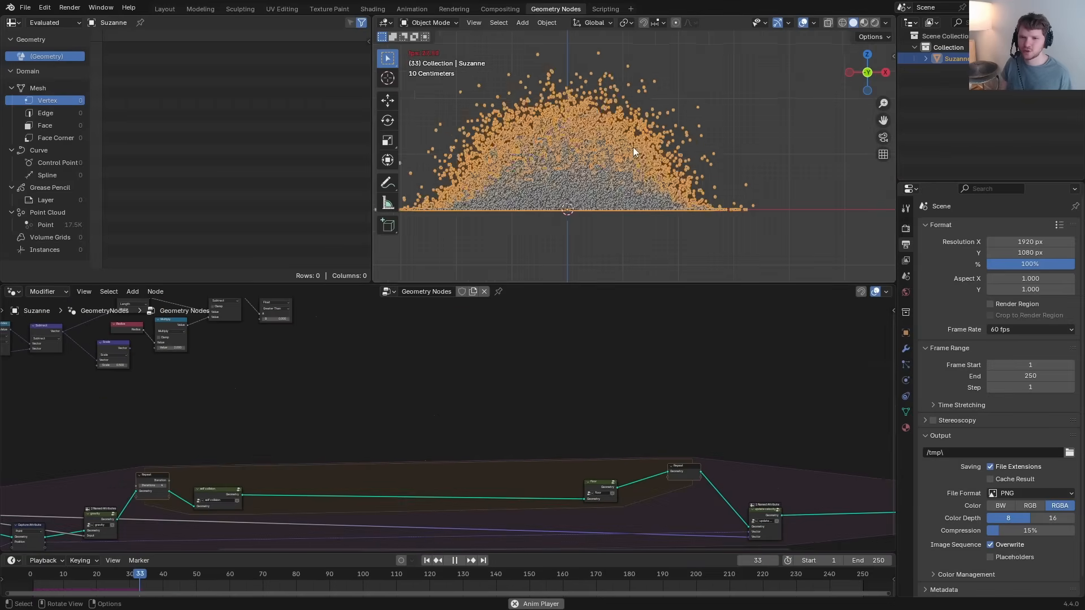
pyautogui.press('space')
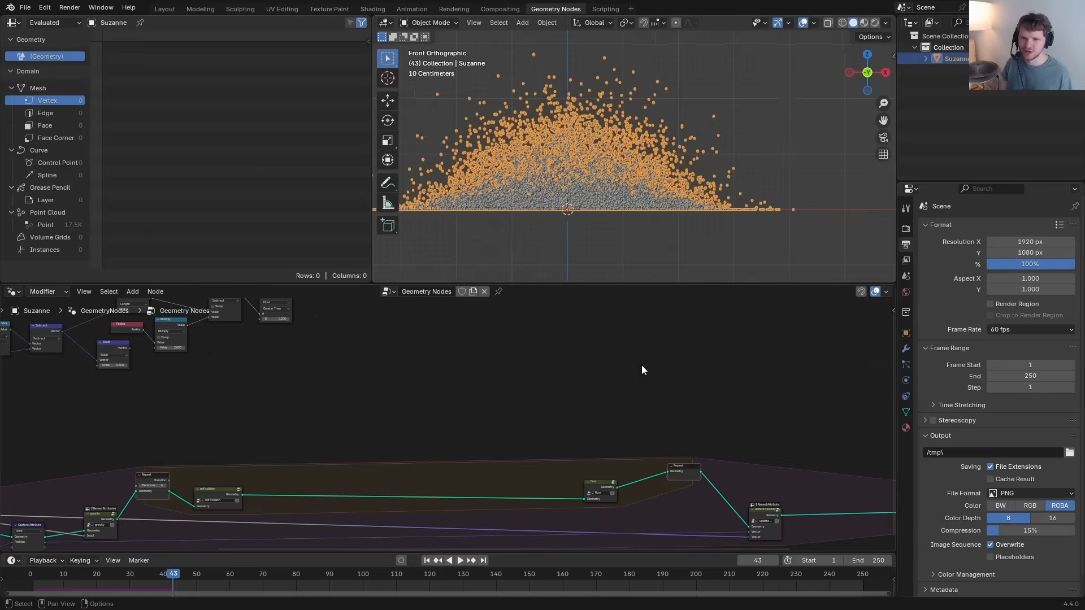
pyautogui.hotkey('ctrl', 's')
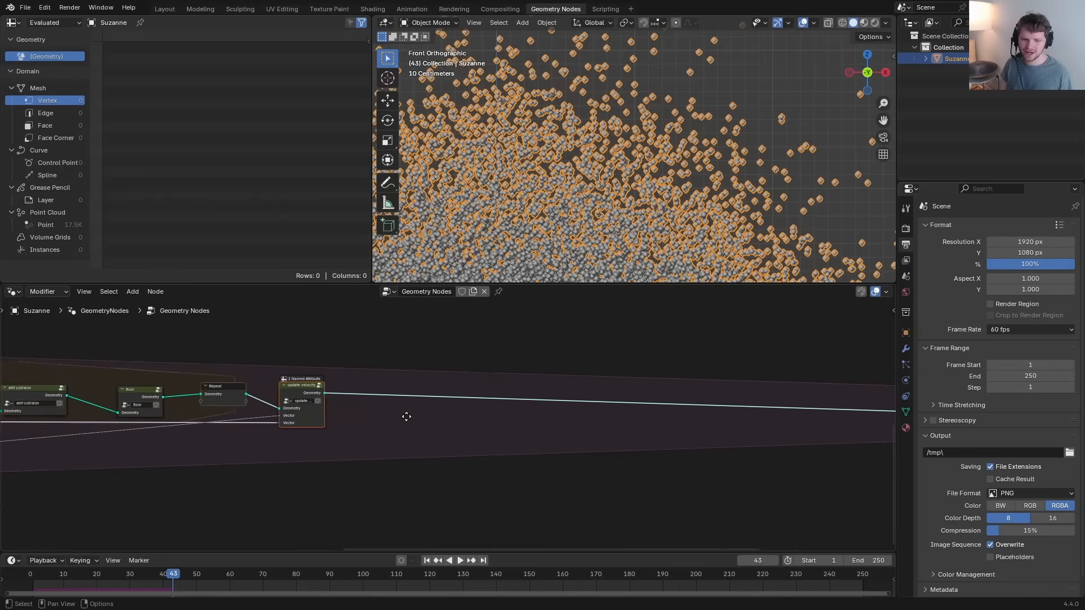
# Step: Open the update velocity node group for editing and select its Scale node
pyautogui.click(400, 384)
pyautogui.press('Tab')
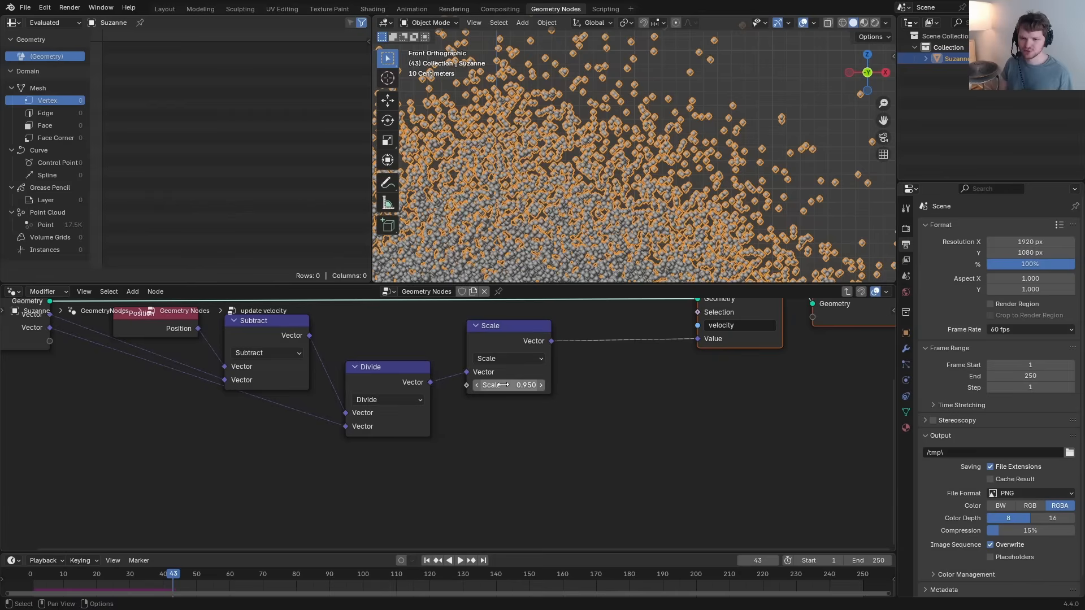
pyautogui.click(503, 374)
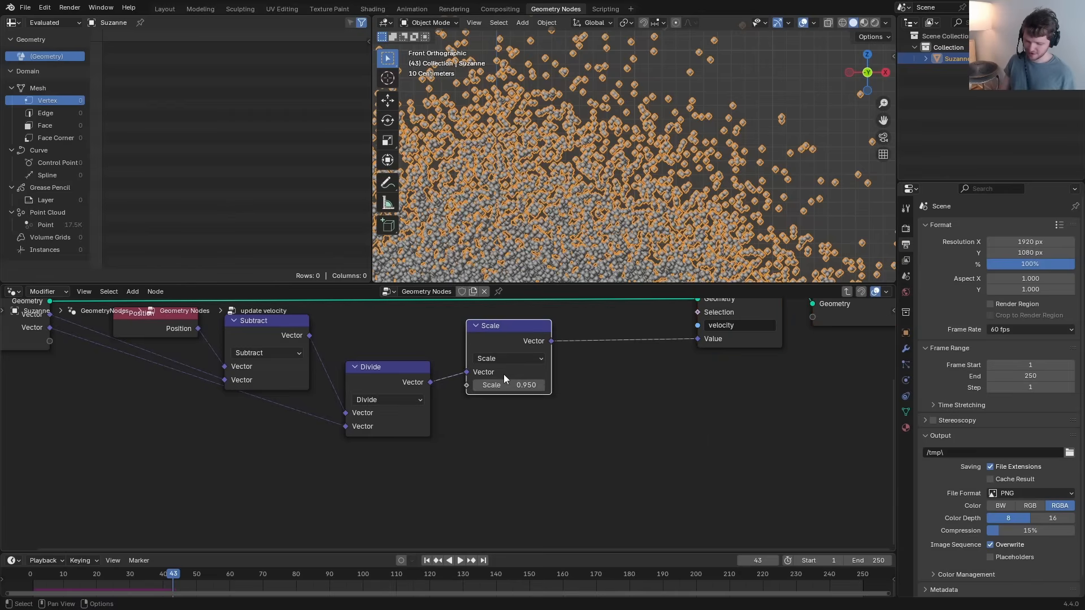
# Step: Try a velocity scale of 0.3 and replay the simulation from the first frame
pyautogui.doubleClick(508, 384)
pyautogui.write('0.3')
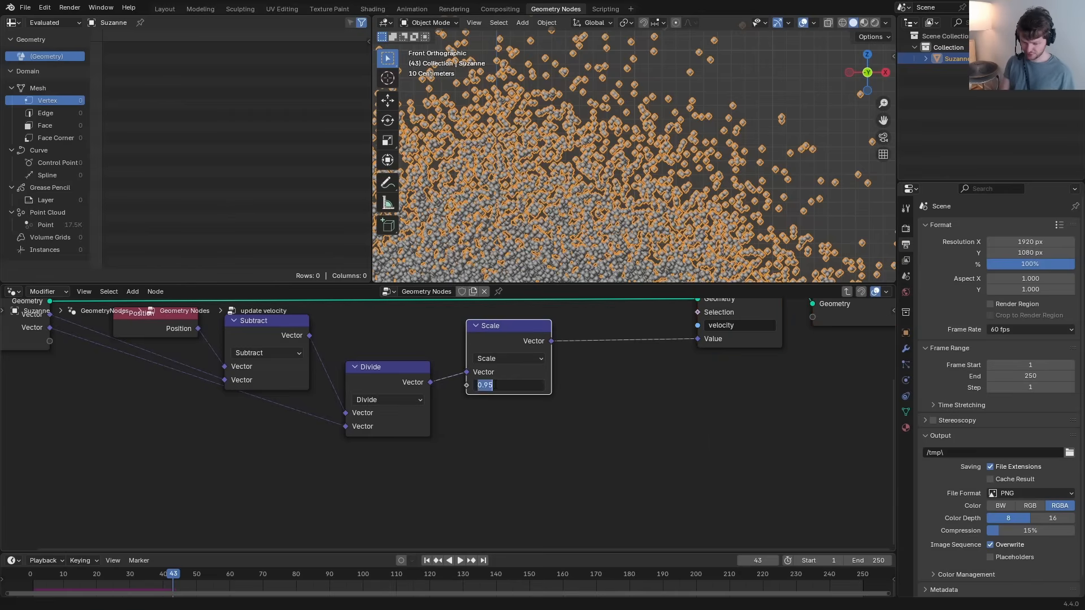
pyautogui.press('Return')
pyautogui.hotkey('shift', 'Left')
pyautogui.press('space')
pyautogui.keyDown('shift'); pyautogui.moveTo(557, 185); pyautogui.dragTo(613, 175, button='middle'); pyautogui.keyUp('shift')
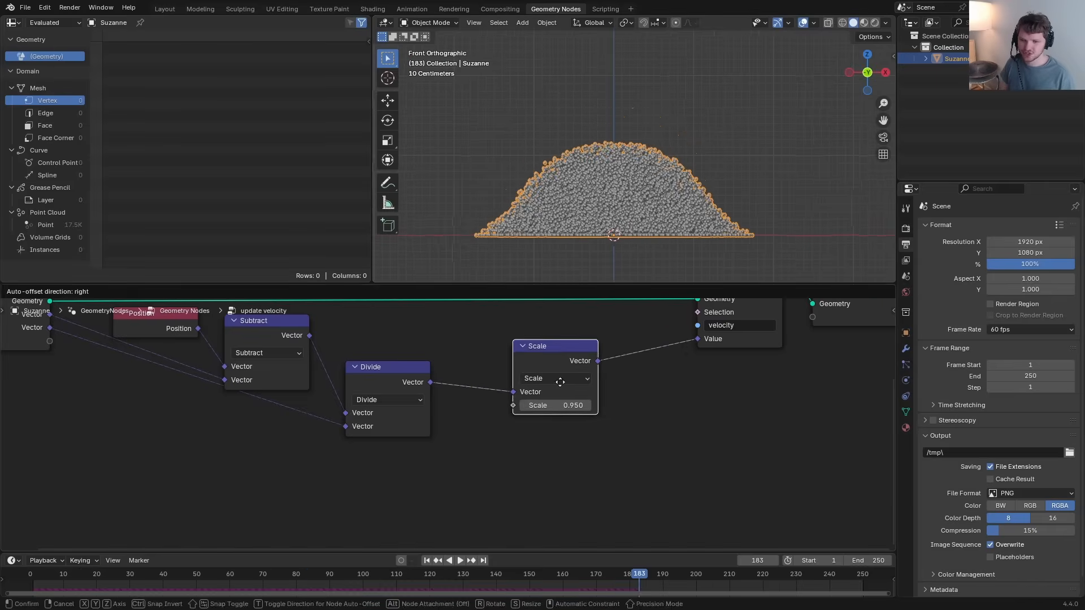
# Step: Add a float Mix node that drives the Scale input of the velocity Scale node
pyautogui.moveTo(497, 421); pyautogui.dragTo(536, 383, button='middle')
pyautogui.moveTo(544, 374); pyautogui.dragTo(485, 444)
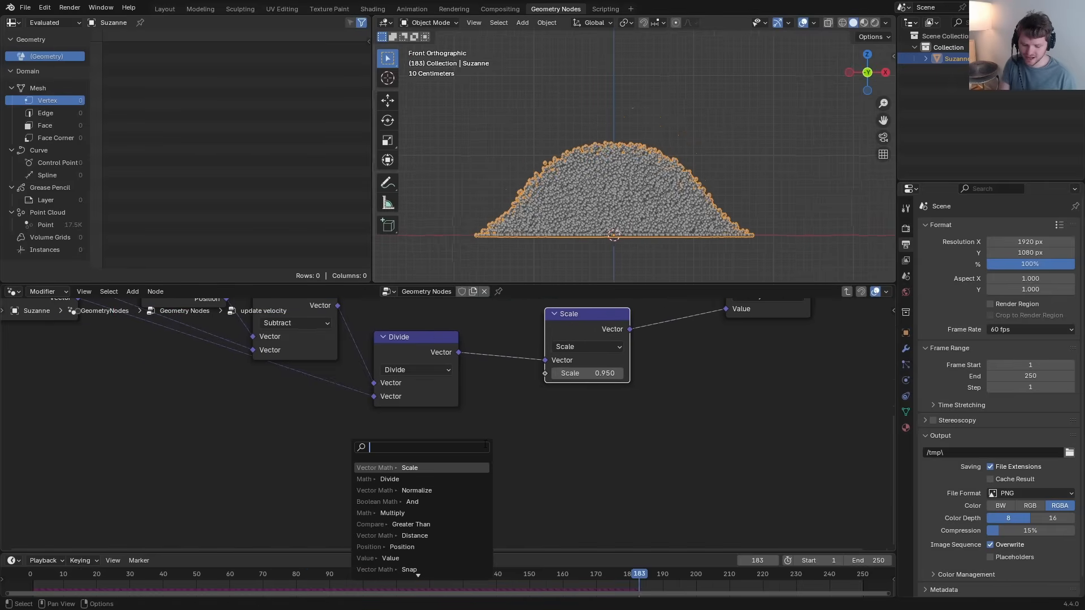
pyautogui.write('mix')
pyautogui.press('Return')
pyautogui.click(491, 432)
pyautogui.moveTo(490, 433); pyautogui.dragTo(507, 406, button='middle')
# Step: Set the Mix node's B value to 0.95 and its A value to 0.4
pyautogui.doubleClick(483, 489)
pyautogui.write('.95')
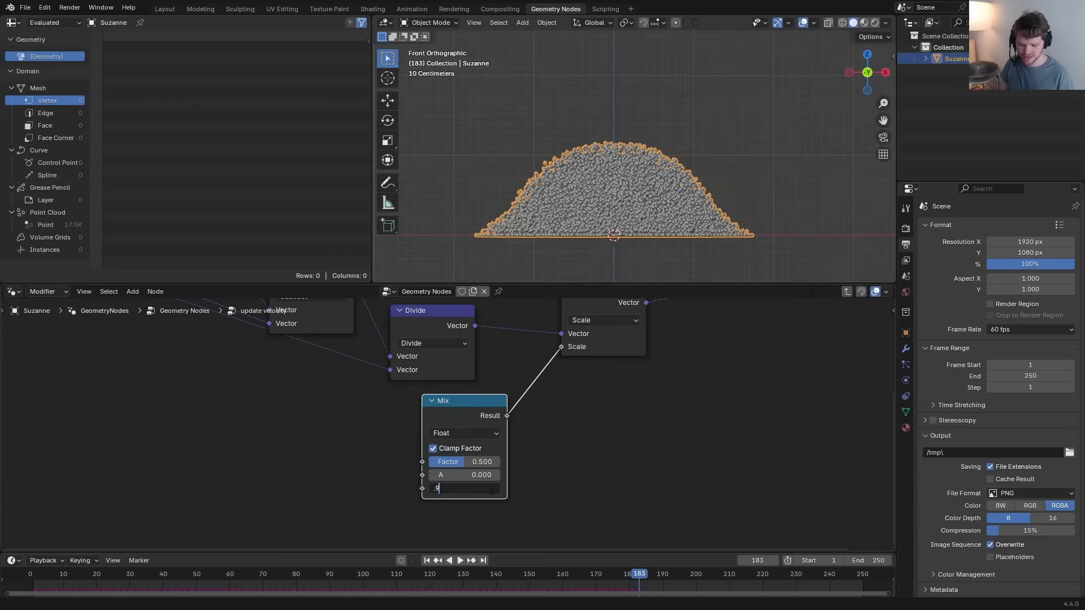
pyautogui.press('Return')
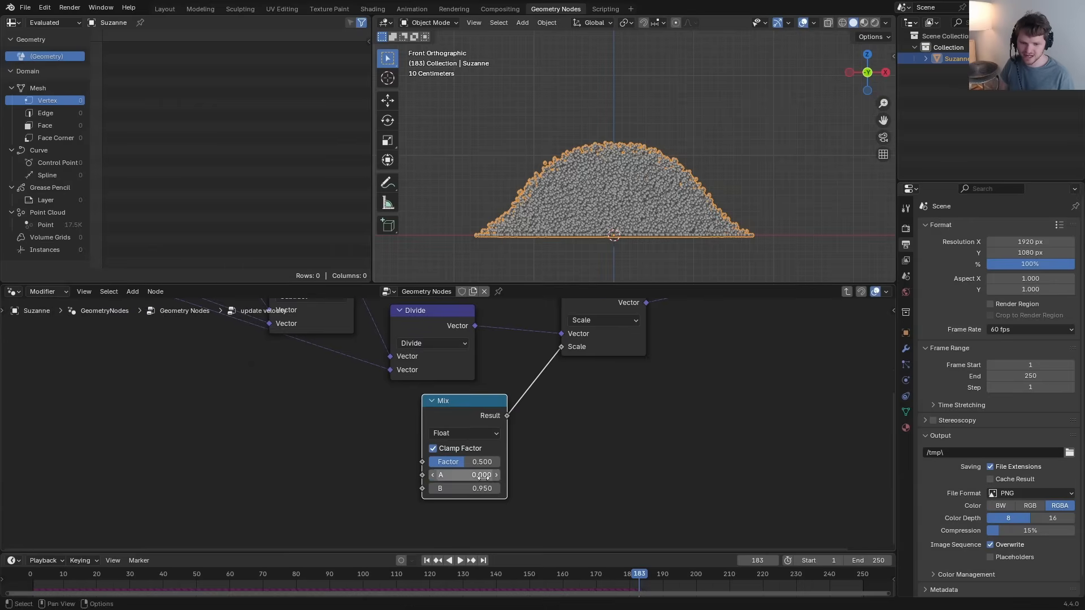
pyautogui.doubleClick(479, 475)
pyautogui.write('.4')
pyautogui.press('Return')
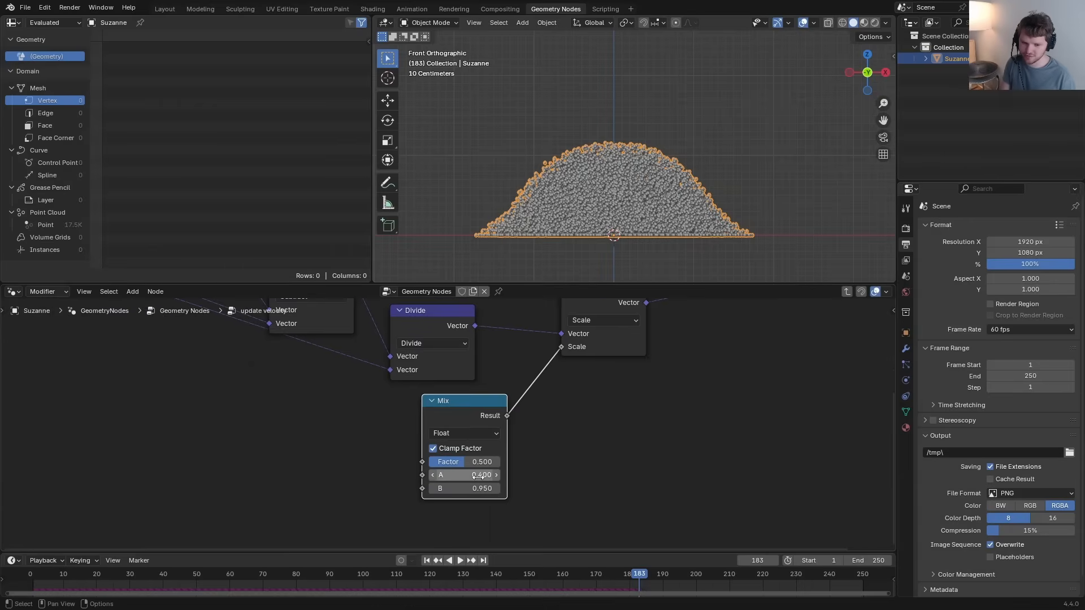
# Step: Spread the nodes apart to open a wide gap between Divide and the Scale and Mix nodes
pyautogui.scroll(-2, 458, 343)
pyautogui.moveTo(476, 419); pyautogui.dragTo(577, 475, button='middle')
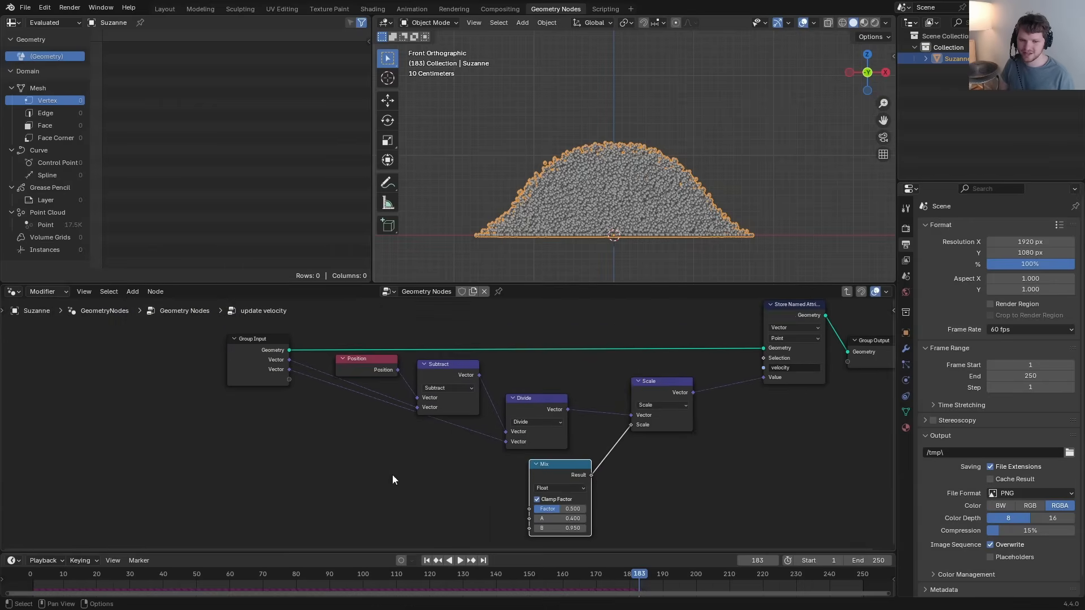
pyautogui.moveTo(224, 458); pyautogui.dragTo(513, 342)
pyautogui.press('g')
pyautogui.click(362, 331)
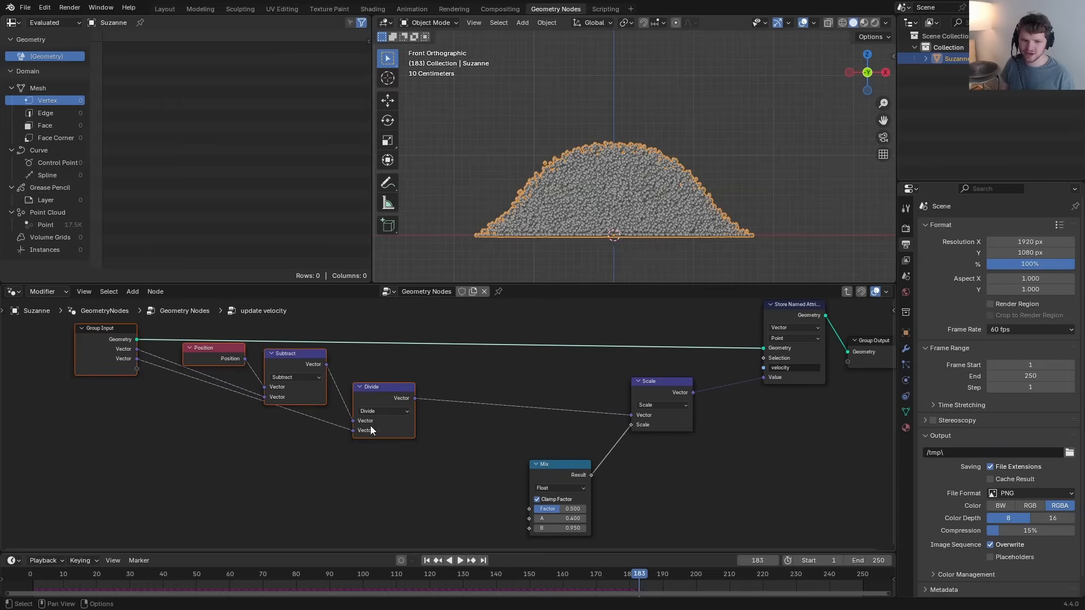
pyautogui.click(399, 399)
pyautogui.scroll(-1, 461, 392)
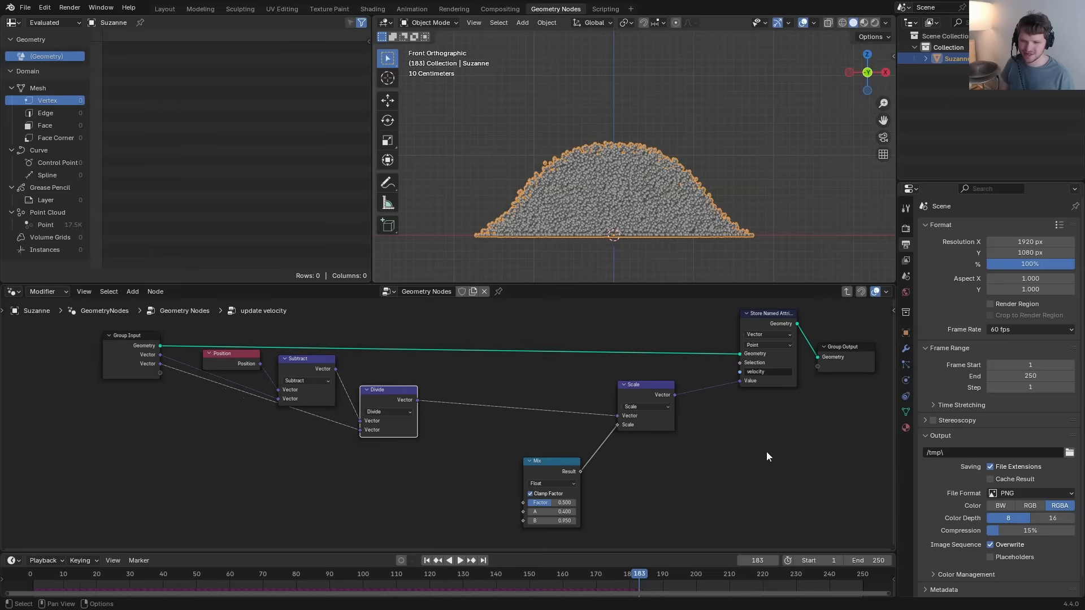
pyautogui.moveTo(851, 507); pyautogui.dragTo(584, 420)
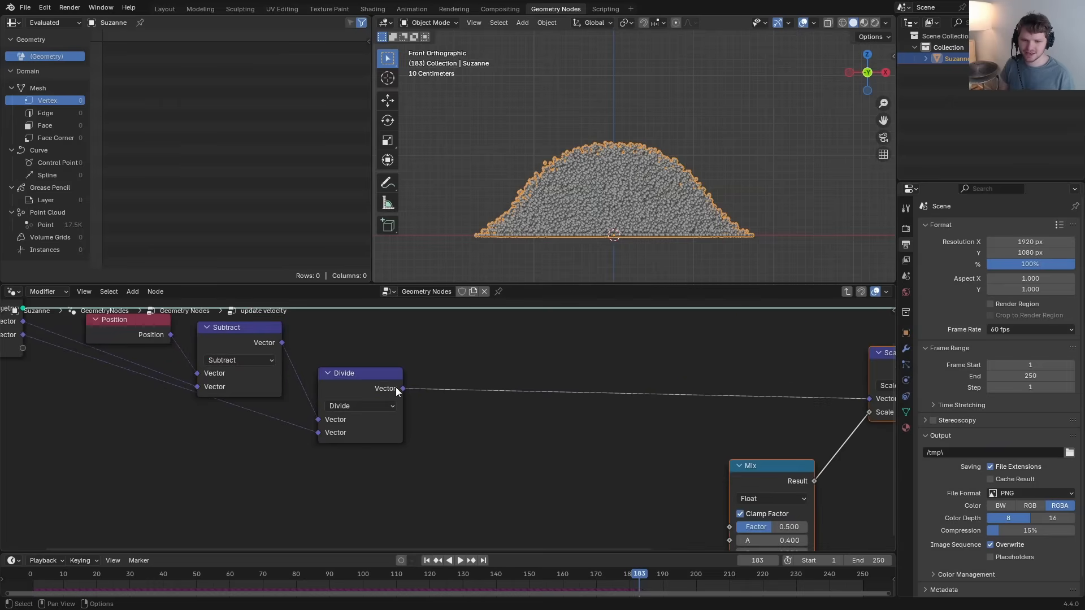
# Step: Add a Length node fed by the Divide node's Vector output
pyautogui.moveTo(403, 389); pyautogui.dragTo(428, 414)
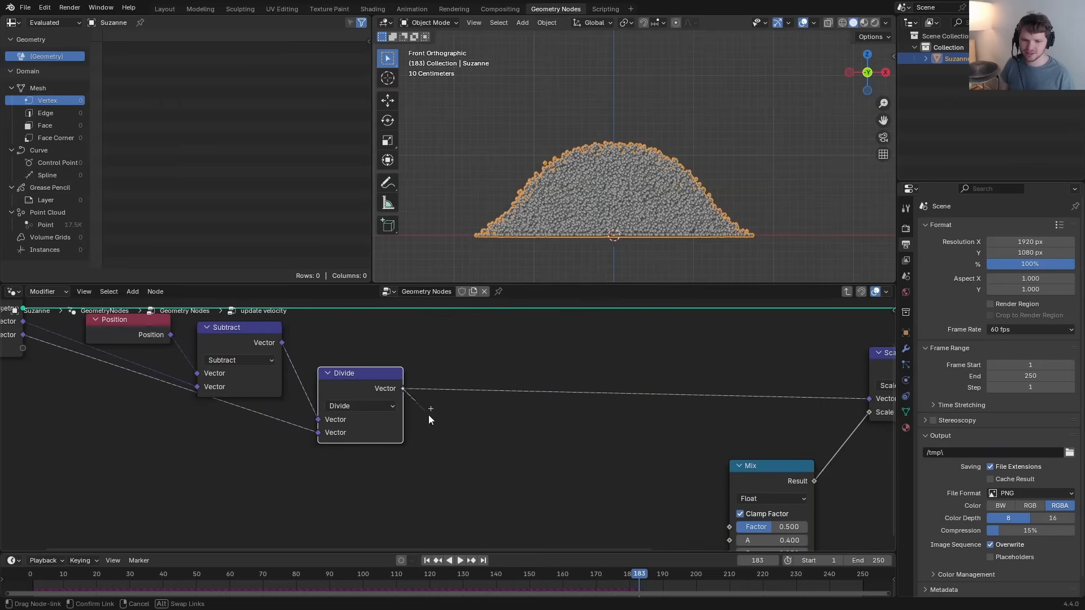
pyautogui.moveTo(551, 438); pyautogui.dragTo(613, 429)
pyautogui.write('len')
pyautogui.press('Return')
# Step: Add a Greater Than comparison on the Length value and connect its result to the Mix node's Factor
pyautogui.click(558, 449)
pyautogui.write('grea')
pyautogui.press('Return')
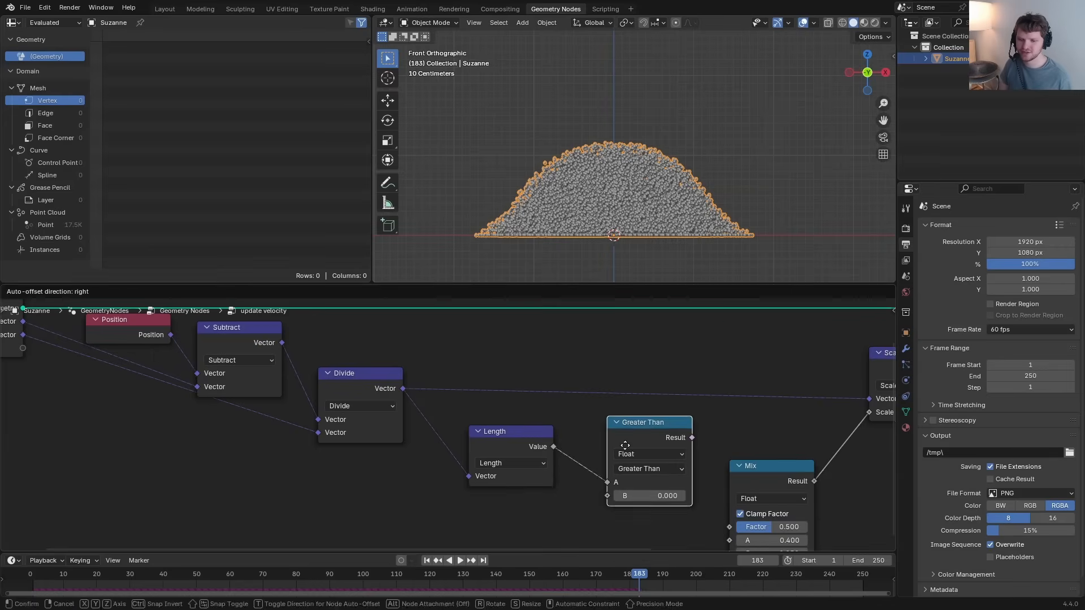
pyautogui.click(687, 426)
pyautogui.moveTo(687, 426); pyautogui.dragTo(490, 385, button='middle')
pyautogui.moveTo(482, 396); pyautogui.dragTo(537, 484)
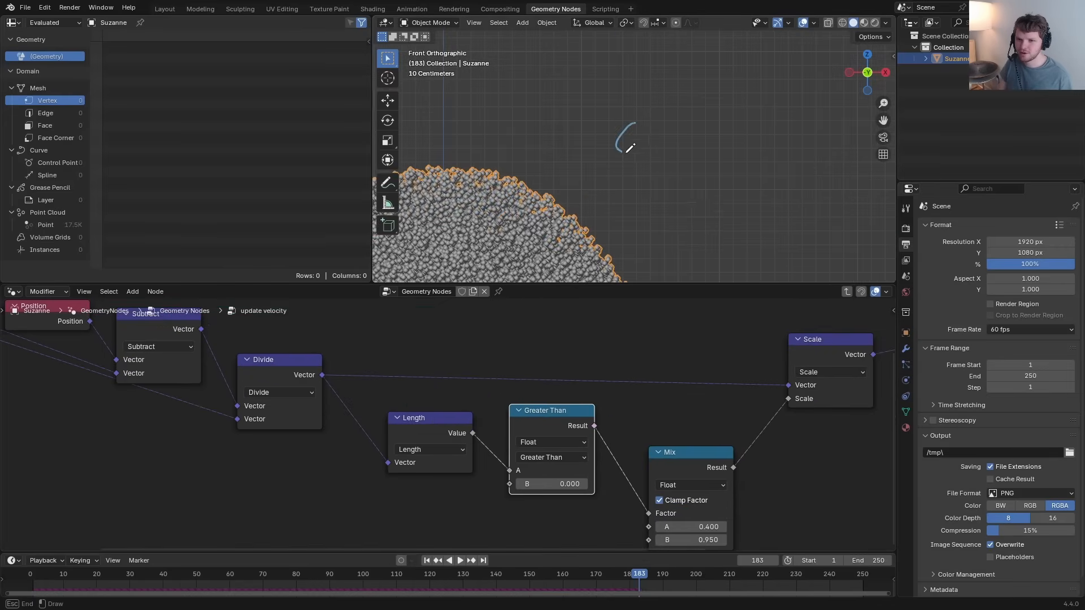
# Step: Sketch two particles joined by an arrow and dashed strokes as a viewport annotation, and erase the sketch
pyautogui.moveTo(643, 124); pyautogui.dragTo(635, 122)
pyautogui.keyDown('shift'); pyautogui.moveTo(659, 113); pyautogui.dragTo(612, 161, button='middle'); pyautogui.keyUp('shift')
pyautogui.moveTo(591, 189); pyautogui.dragTo(656, 138)
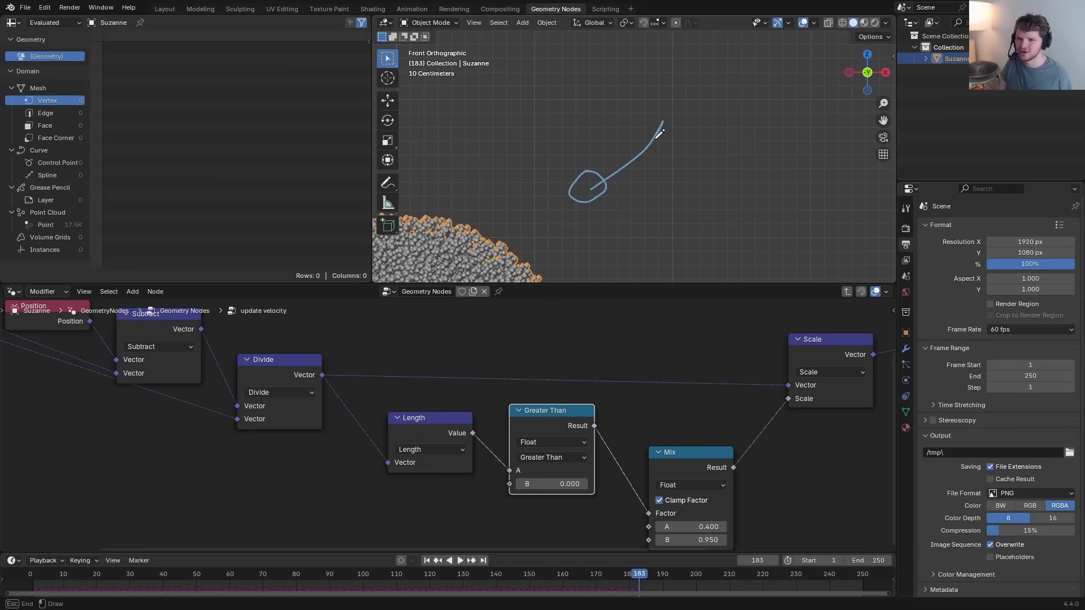
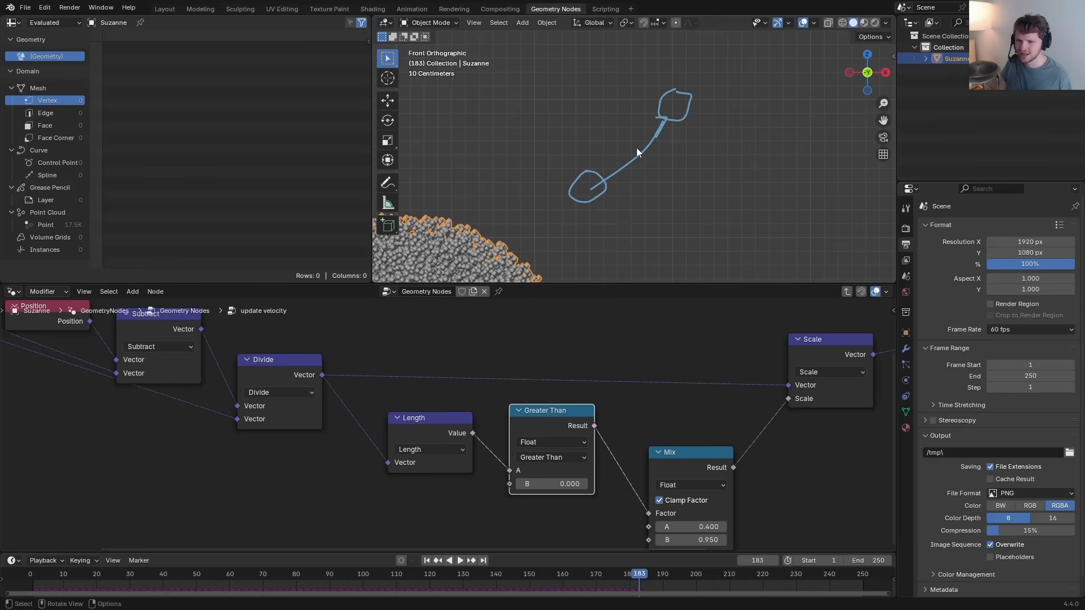
pyautogui.scroll(2, 619, 175)
pyautogui.press('d')
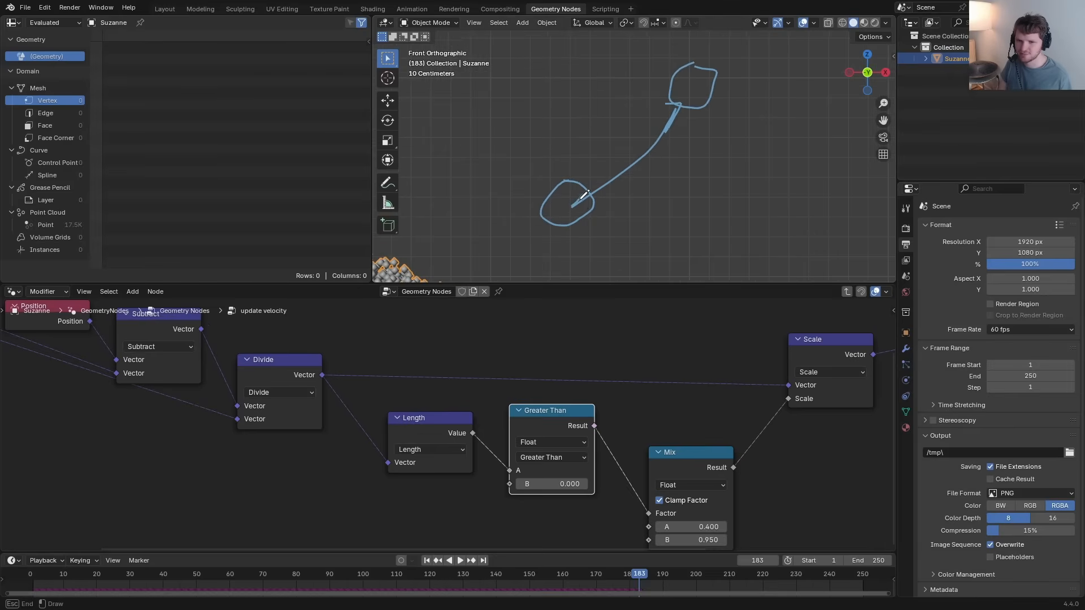
pyautogui.moveTo(589, 184); pyautogui.dragTo(631, 139)
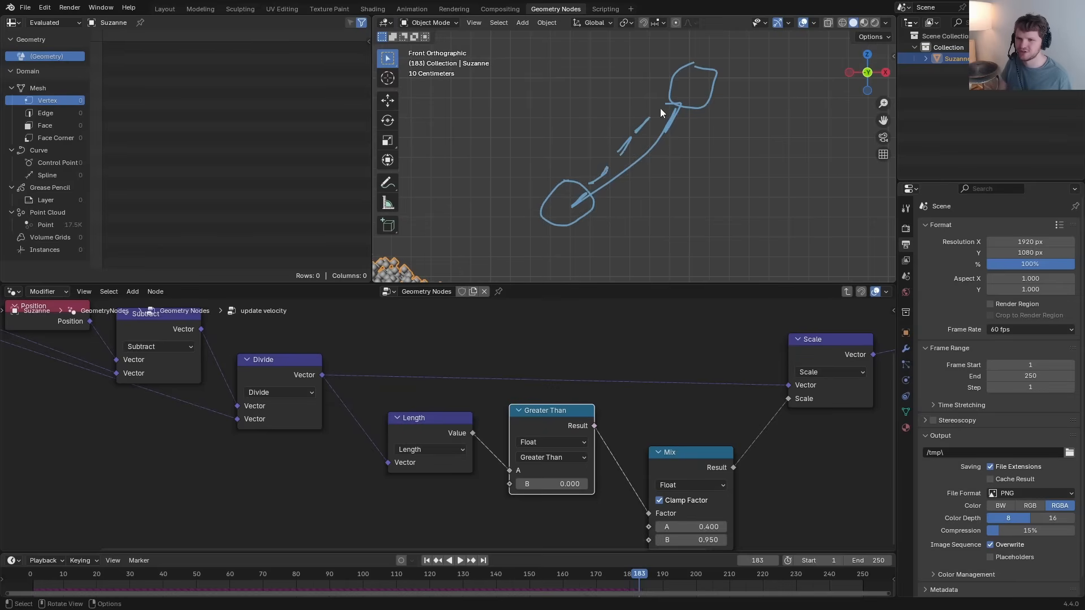
pyautogui.moveTo(735, 57); pyautogui.dragTo(540, 219, button='right')
# Step: Add a Radius node as the Greater Than node's B input and play the simulation
pyautogui.moveTo(508, 402); pyautogui.dragTo(513, 396, button='middle')
pyautogui.hotkey('shift', 'a')
pyautogui.write('rad')
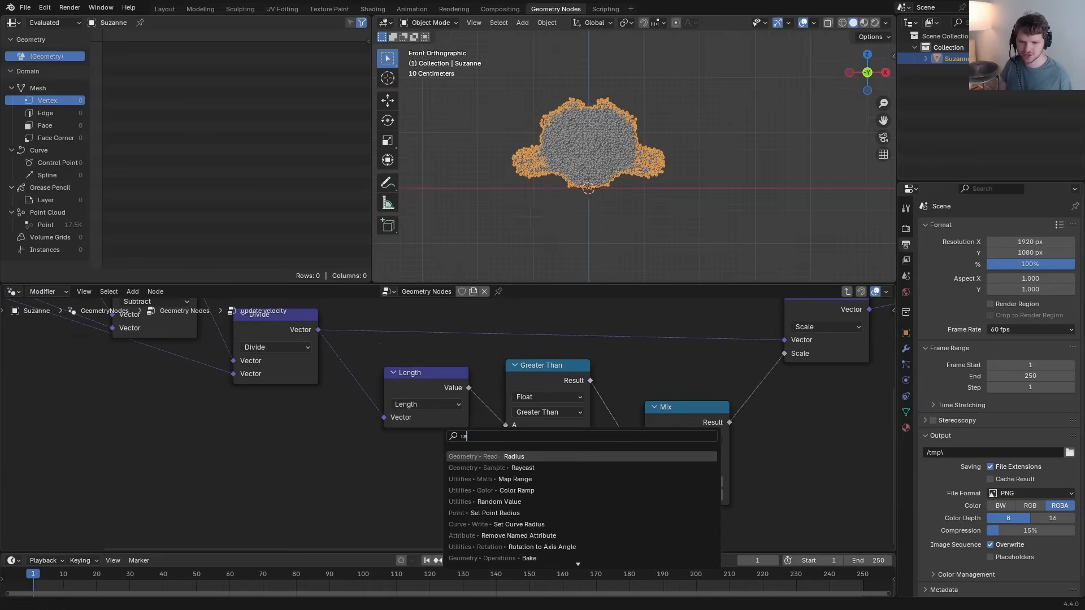
pyautogui.press('Return')
pyautogui.click(353, 447)
pyautogui.moveTo(445, 468); pyautogui.dragTo(505, 439)
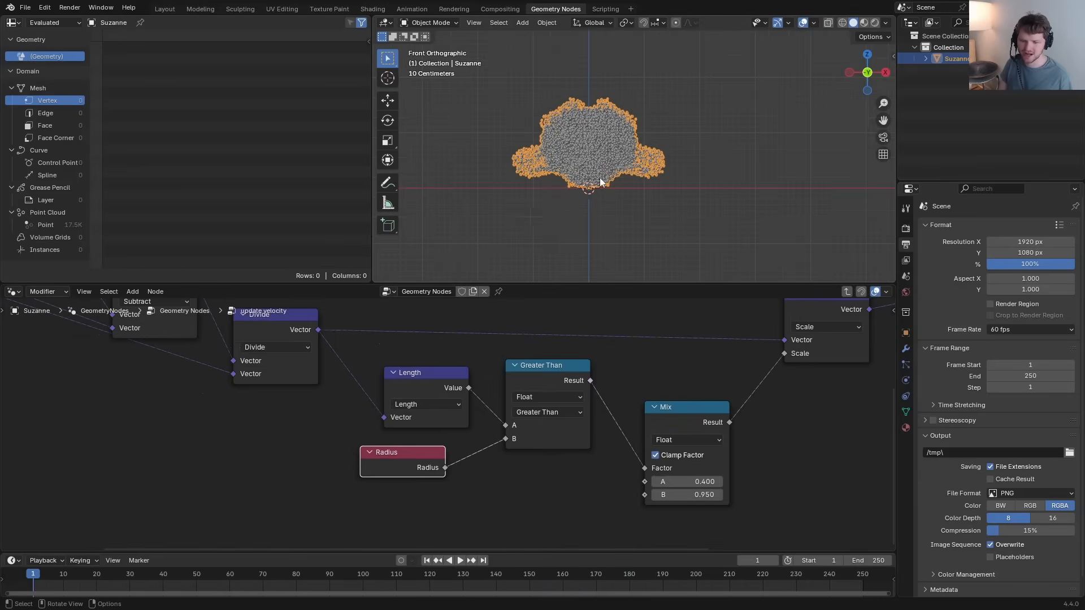
pyautogui.press('space')
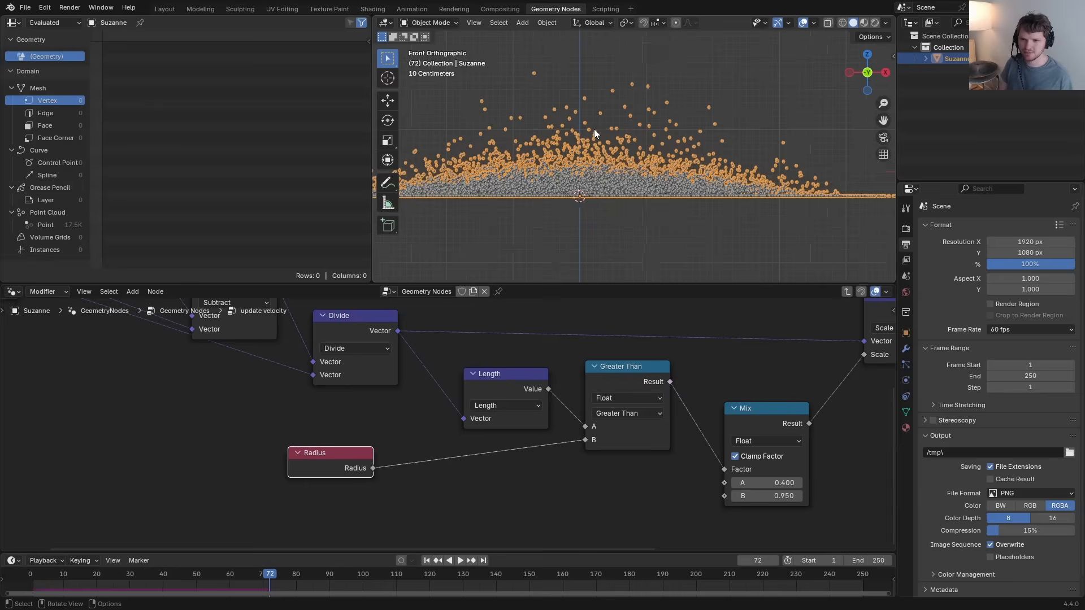
# Step: Insert a Divide node between Radius and the Greater Than B input, dividing the radius by 2
pyautogui.moveTo(441, 457); pyautogui.dragTo(503, 429, button='middle')
pyautogui.moveTo(417, 439); pyautogui.dragTo(630, 410)
pyautogui.write('di')
pyautogui.press('Return')
pyautogui.click(479, 453)
pyautogui.click(534, 521)
pyautogui.write('2')
pyautogui.press('Return')
# Step: Return to the first frame and swap the Mix node's values, setting A to 0.95 and B to 0.4
pyautogui.hotkey('shift', 'Left')
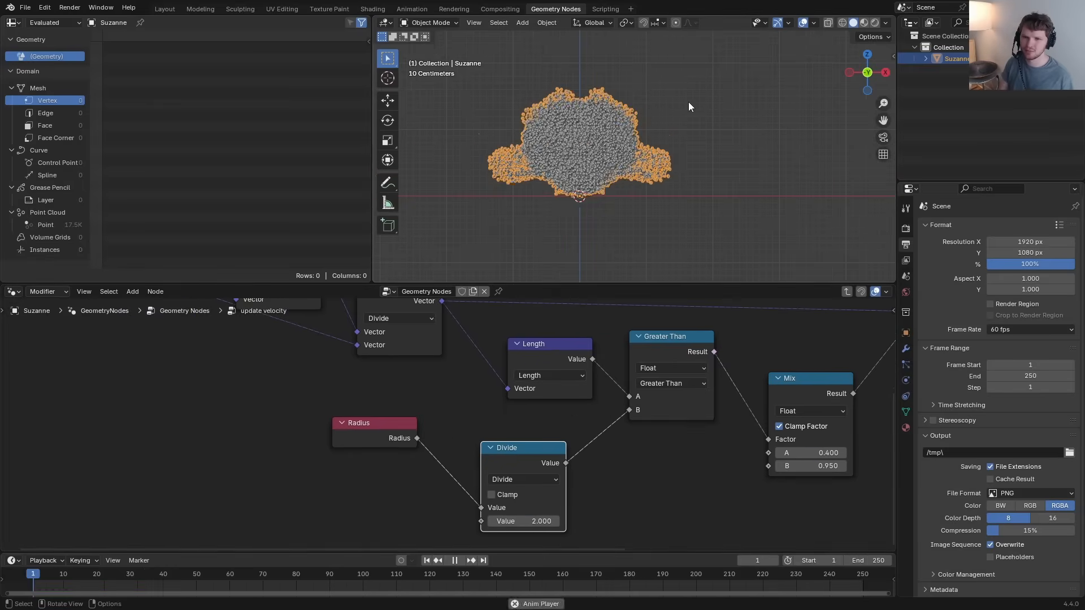
pyautogui.moveTo(656, 461); pyautogui.dragTo(403, 453, button='middle')
pyautogui.scroll(2, 568, 423)
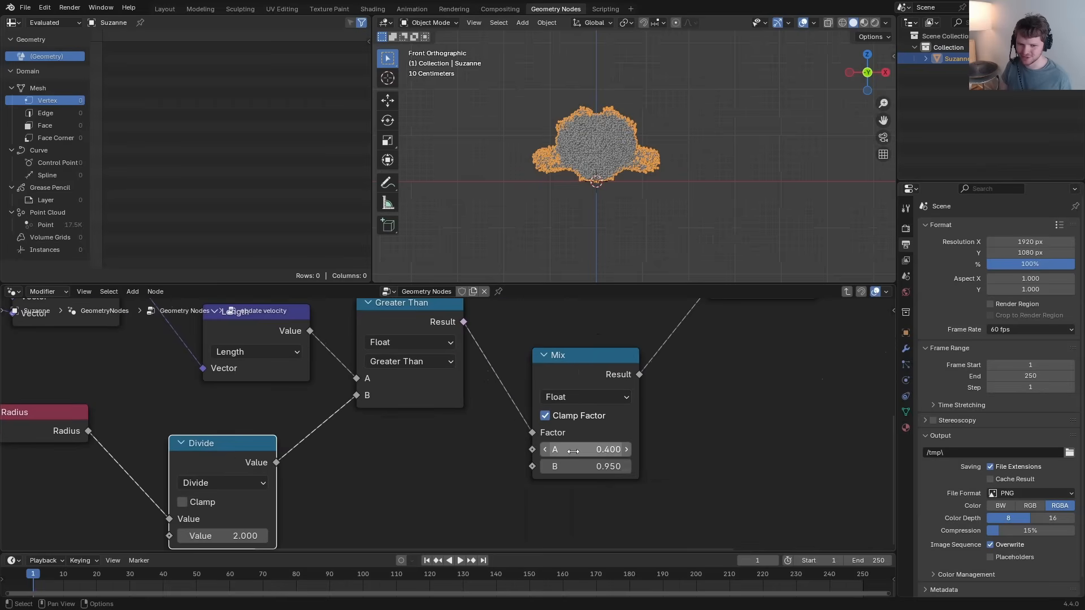
pyautogui.moveTo(434, 374); pyautogui.dragTo(446, 393, button='middle')
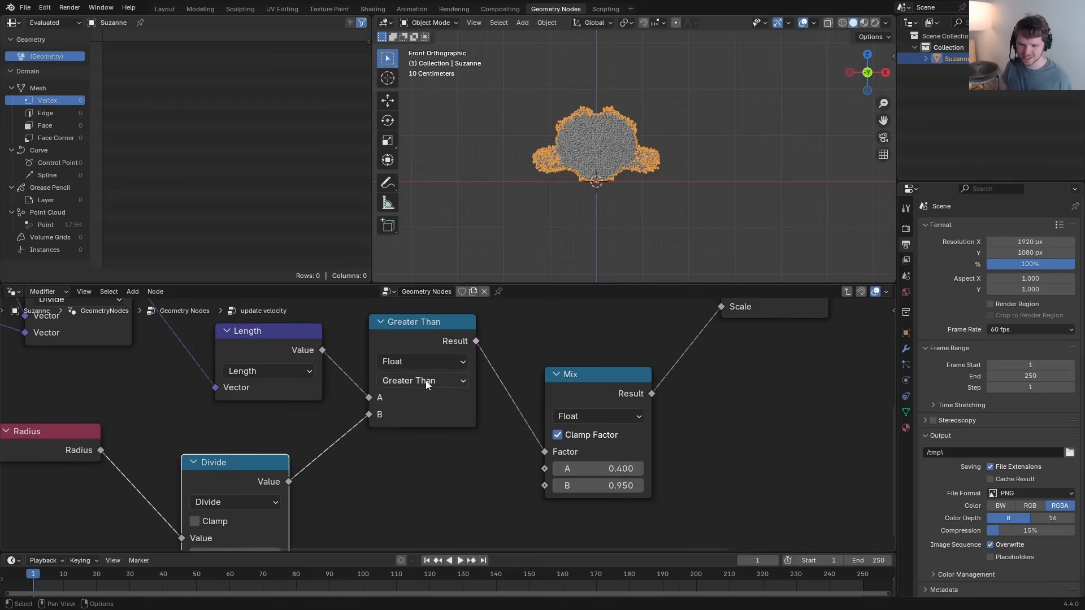
pyautogui.click(603, 471)
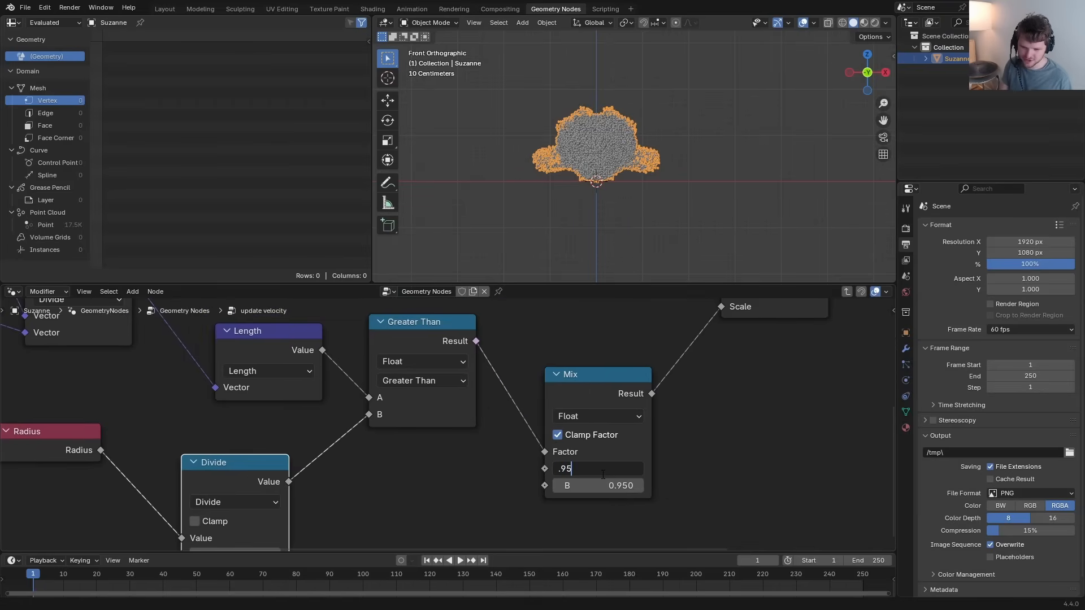
pyautogui.press('Return')
pyautogui.click(600, 486)
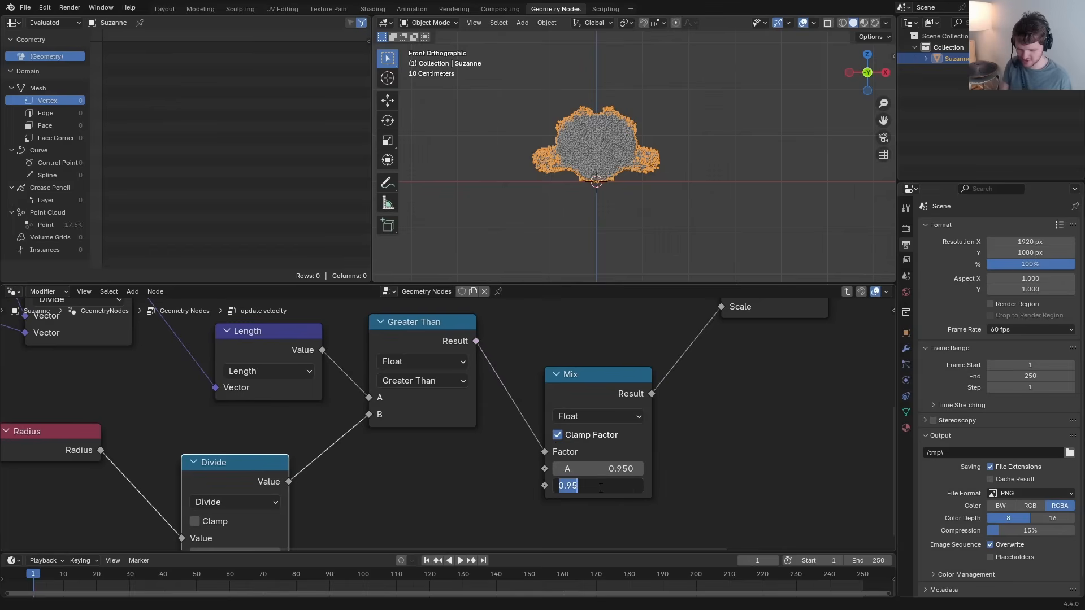
pyautogui.press('Return')
# Step: Play the simulation to check the effect of the swapped damping values, and stop it
pyautogui.moveTo(64, 428); pyautogui.dragTo(222, 404, button='middle')
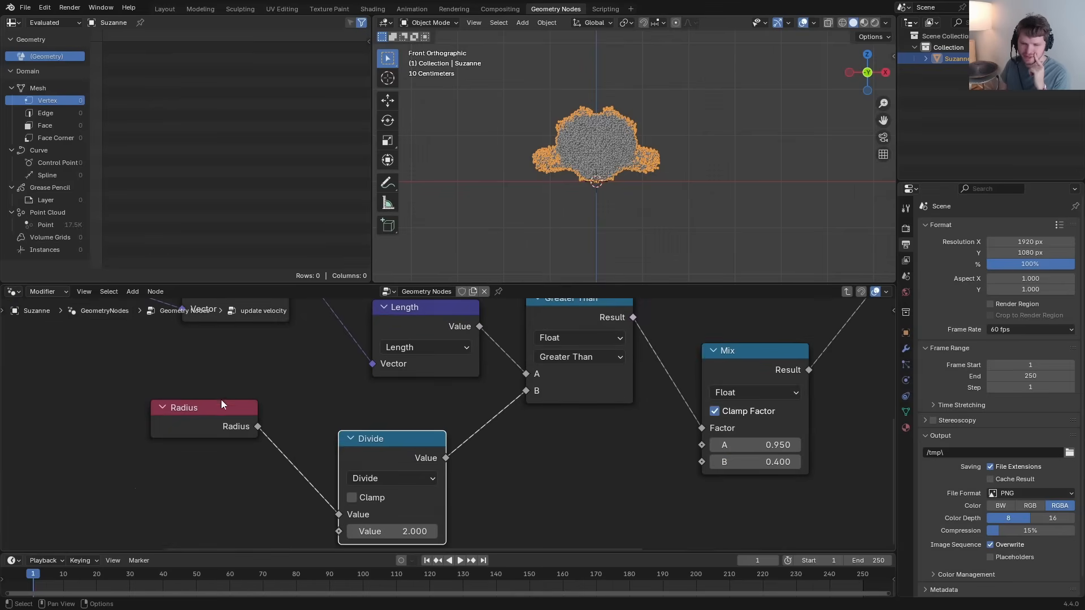
pyautogui.moveTo(362, 483); pyautogui.dragTo(219, 487, button='middle')
pyautogui.press('space')
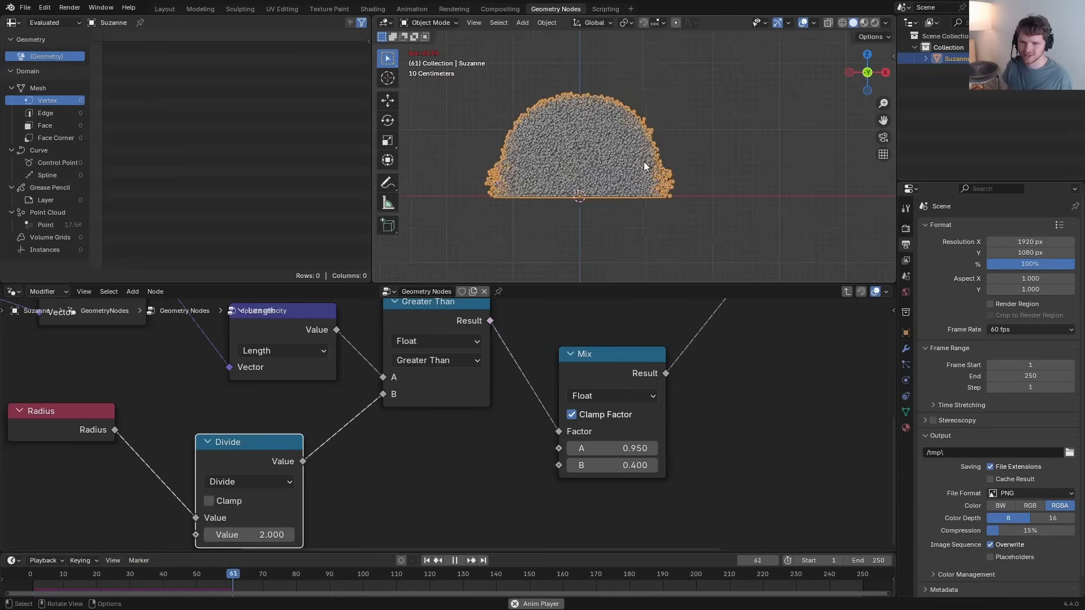
pyautogui.press('Escape')
# Step: Replace the Divide node between Radius and the Greater Than B input with a Multiply node that multiplies the radius by 50
pyautogui.moveTo(255, 451); pyautogui.dragTo(360, 451, button='middle')
pyautogui.hotkey('ctrl', 'x')
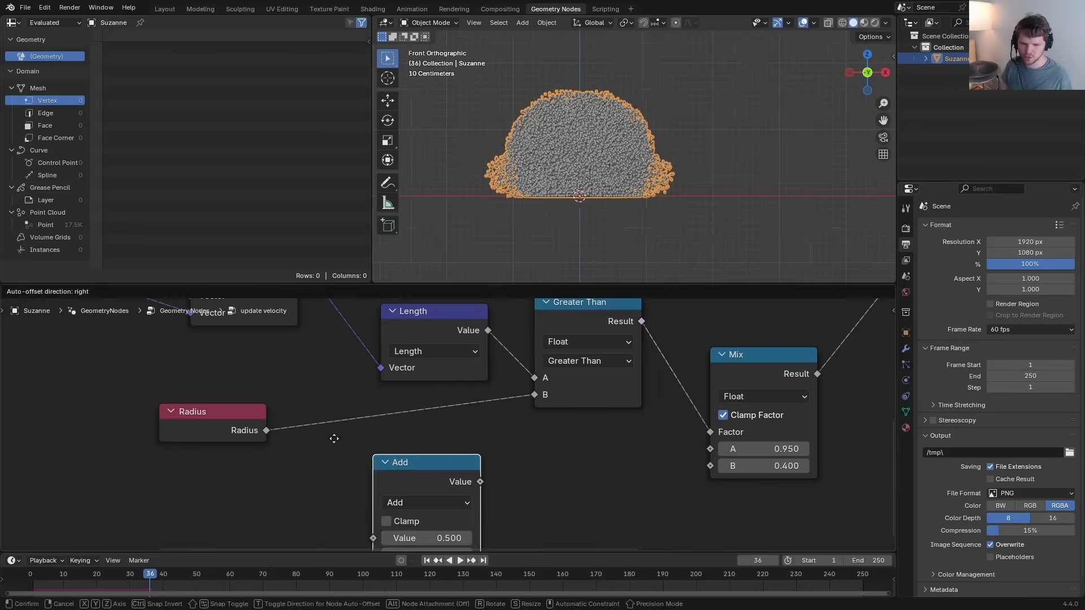
pyautogui.click(274, 386)
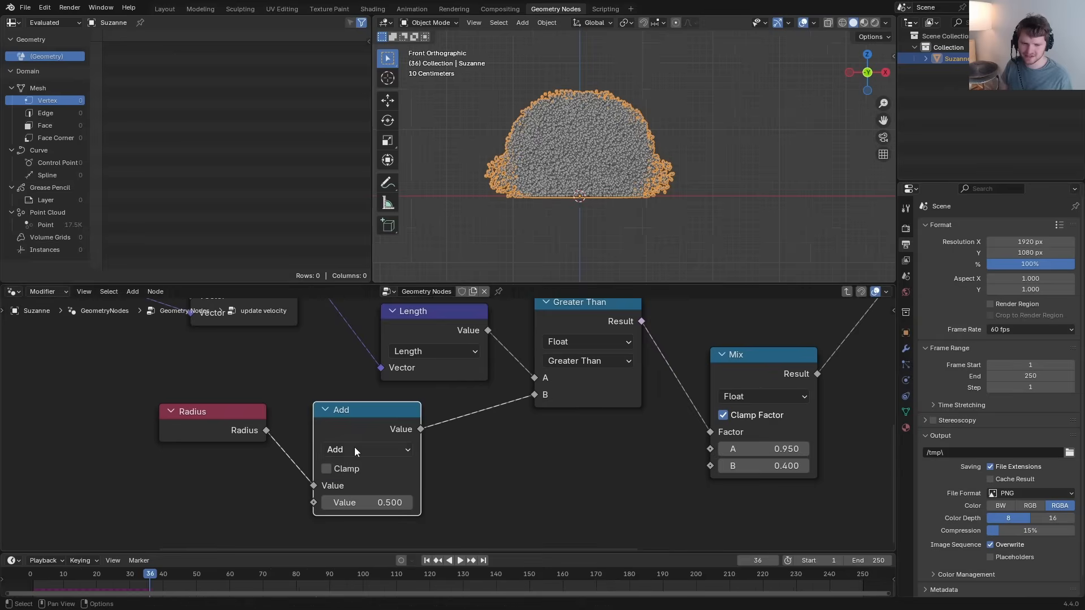
pyautogui.click(355, 447)
pyautogui.click(358, 469)
pyautogui.click(372, 504)
pyautogui.write('2')
pyautogui.press('Return')
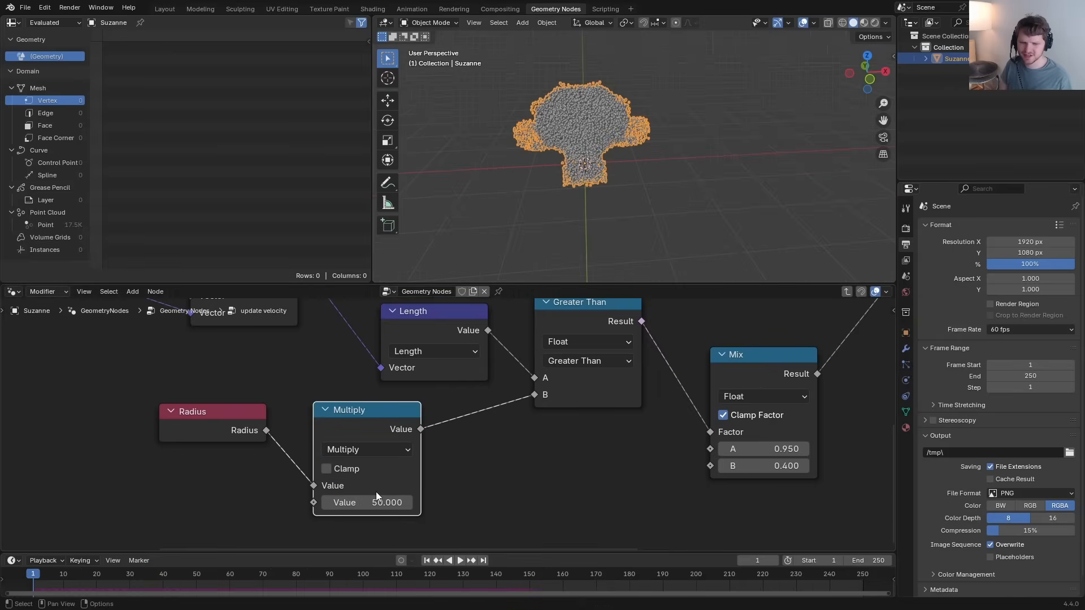
pyautogui.click(376, 491)
pyautogui.write('50')
pyautogui.press('Return')
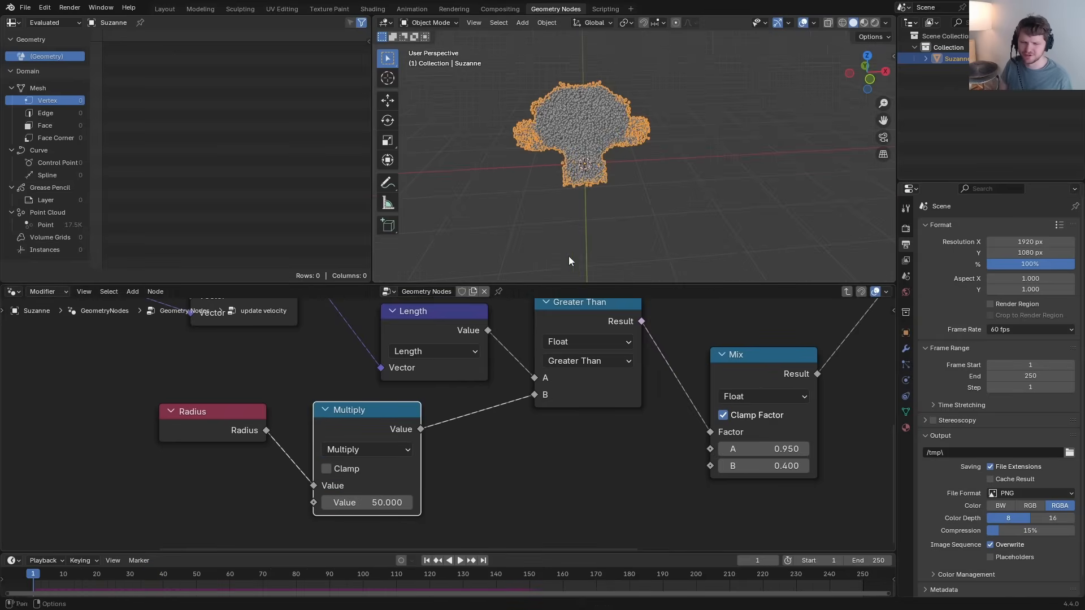
# Step: Play the simulation from the front and in perspective to examine how the particles pile up and spread
pyautogui.click(871, 80)
pyautogui.press('space')
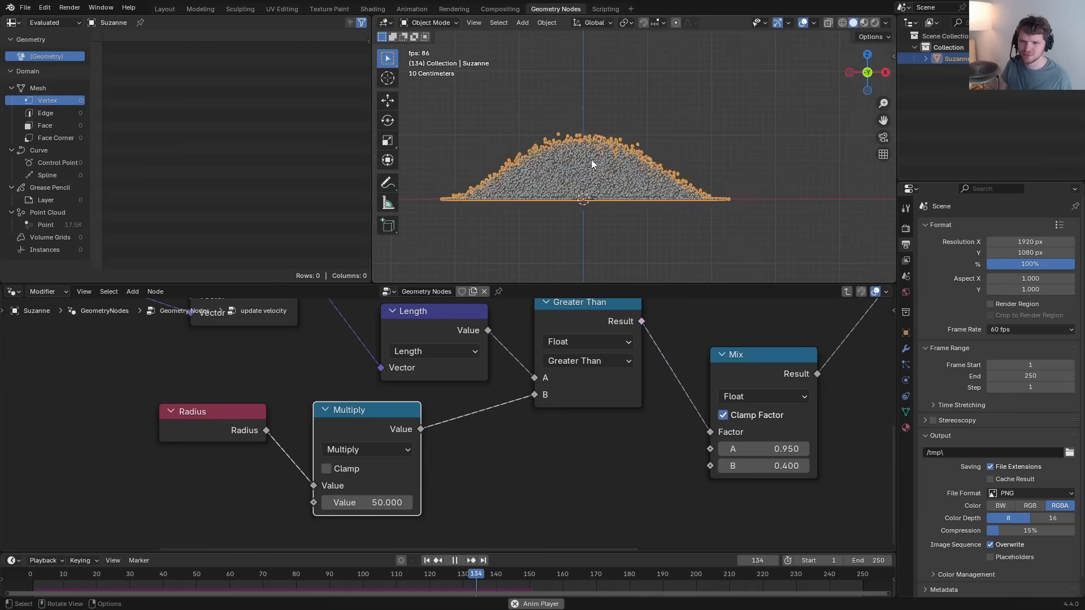
pyautogui.moveTo(591, 160)
pyautogui.mouseDown(button='middle')
pyautogui.moveTo(585, 178)
pyautogui.moveTo(609, 155)
pyautogui.moveTo(664, 163)
pyautogui.mouseUp(button='middle')
pyautogui.press('Escape')
pyautogui.press('d')
pyautogui.moveTo(549, 183)
pyautogui.mouseDown()
pyautogui.moveTo(645, 126)
pyautogui.moveTo(513, 175)
pyautogui.moveTo(556, 180)
pyautogui.mouseUp()
pyautogui.moveTo(556, 180)
pyautogui.mouseDown(button='right')
pyautogui.moveTo(483, 191)
pyautogui.moveTo(615, 144)
pyautogui.mouseUp(button='right')
pyautogui.press('space')
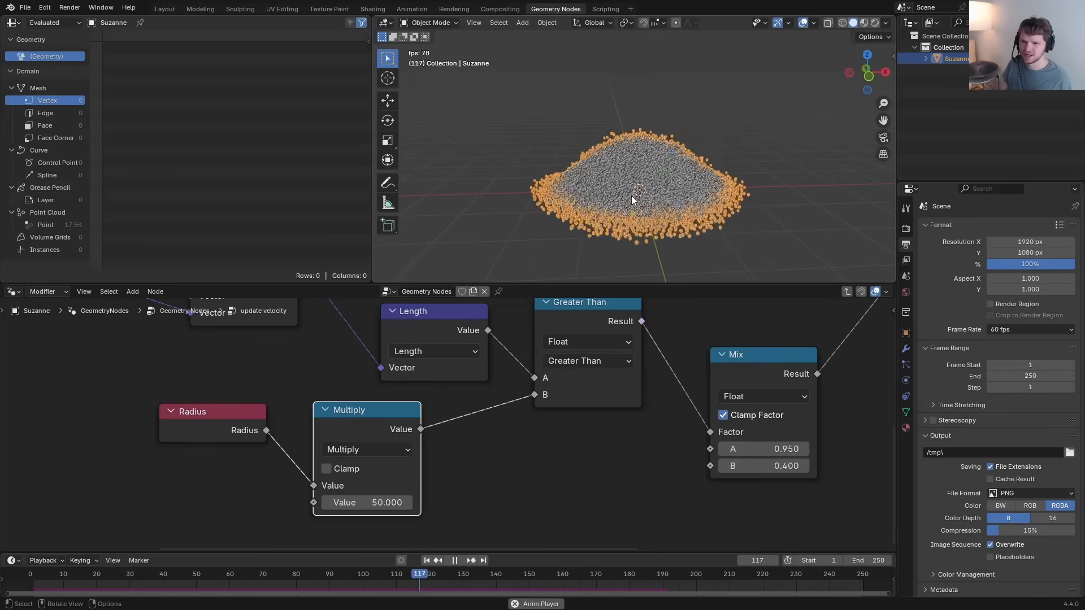
pyautogui.press('space')
pyautogui.press('space')
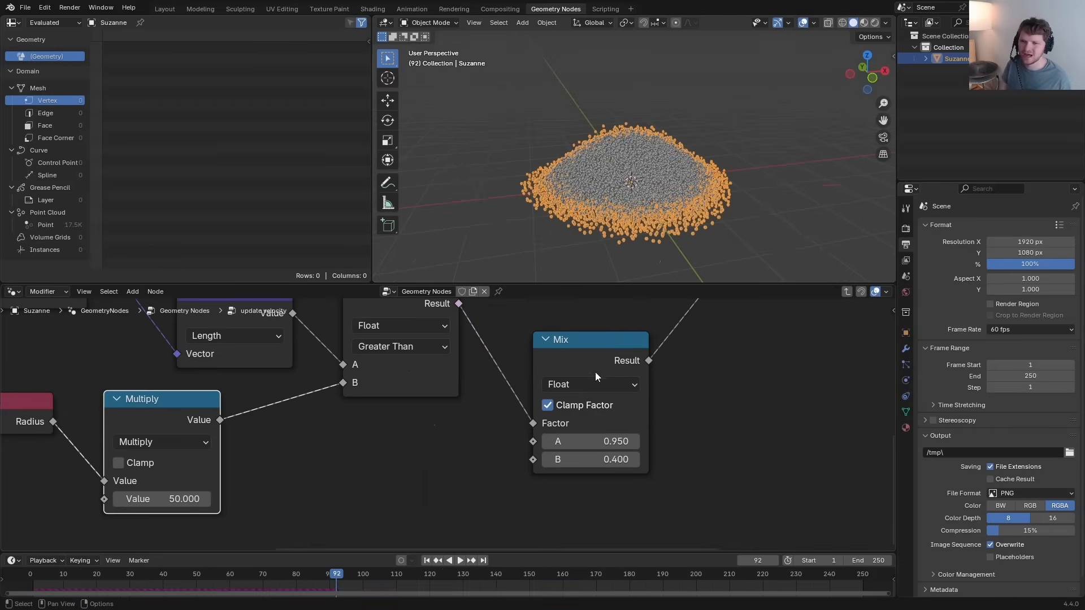
# Step: Leave the update velocity group and preview the points group's output in the viewport
pyautogui.moveTo(652, 208)
pyautogui.mouseDown(button='middle')
pyautogui.moveTo(626, 171)
pyautogui.moveTo(676, 185)
pyautogui.moveTo(665, 200)
pyautogui.mouseUp(button='middle')
pyautogui.scroll(2, 676, 185)
pyautogui.press('Tab')
pyautogui.scroll(-1, 639, 198)
pyautogui.scroll(-10, 651, 452)
pyautogui.moveTo(322, 452); pyautogui.dragTo(625, 409, button='middle')
pyautogui.moveTo(215, 407); pyautogui.dragTo(341, 425, button='middle')
pyautogui.scroll(2, 341, 425)
pyautogui.keyDown('alt'); pyautogui.keyDown('shift'); pyautogui.click(266, 384); pyautogui.keyUp('shift'); pyautogui.keyUp('alt')
pyautogui.keyDown('alt'); pyautogui.keyDown('shift'); pyautogui.click(329, 394); pyautogui.keyUp('shift'); pyautogui.keyUp('alt')
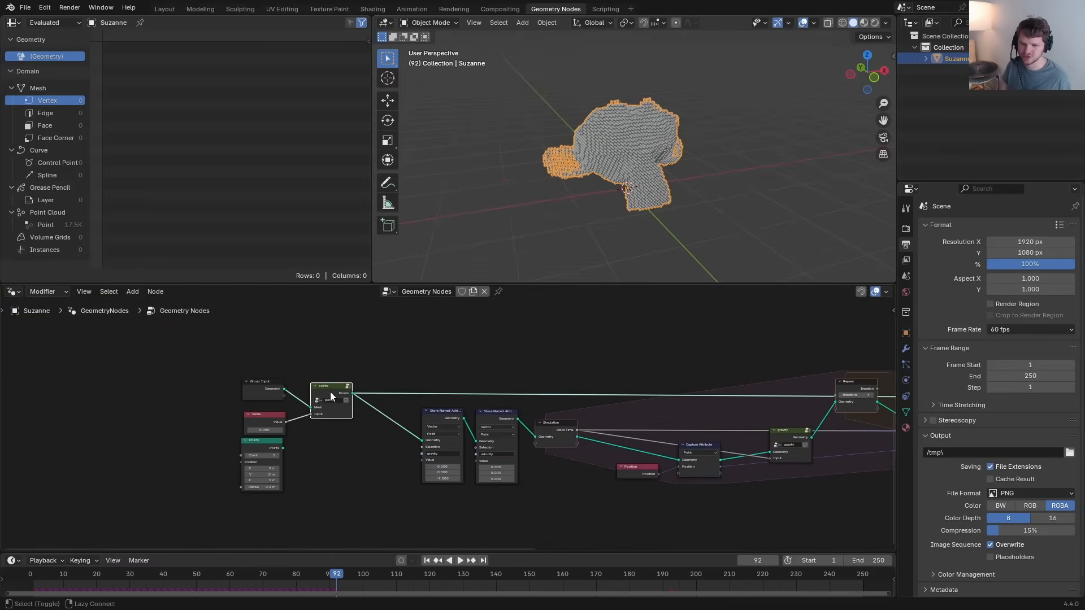
# Step: Reconnect the Simulation output to the Group Output and return to the first frame
pyautogui.moveTo(567, 424); pyautogui.dragTo(6, 408, button='middle')
pyautogui.keyDown('alt'); pyautogui.keyDown('shift'); pyautogui.click(601, 384); pyautogui.keyUp('shift'); pyautogui.keyUp('alt')
pyautogui.hotkey('shift', 'Left')
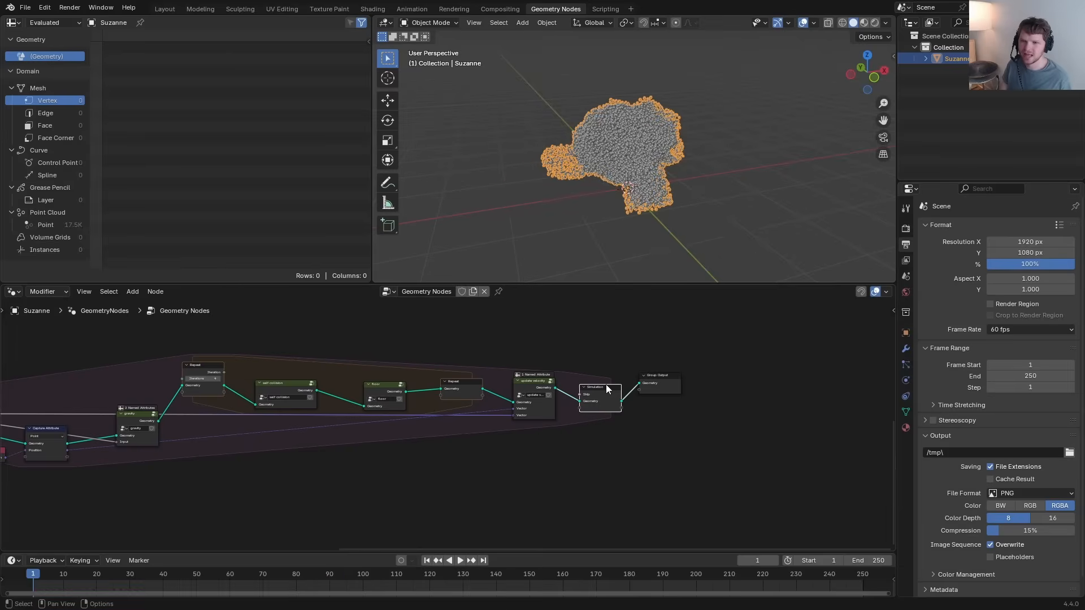
# Step: Move the Group Output node further from the Simulation node and add a Points to Volume node in the gap
pyautogui.scroll(5, 723, 405)
pyautogui.moveTo(709, 408); pyautogui.dragTo(454, 441, button='middle')
pyautogui.moveTo(471, 436); pyautogui.dragTo(549, 400)
pyautogui.press('g')
pyautogui.hotkey('shift', 'a')
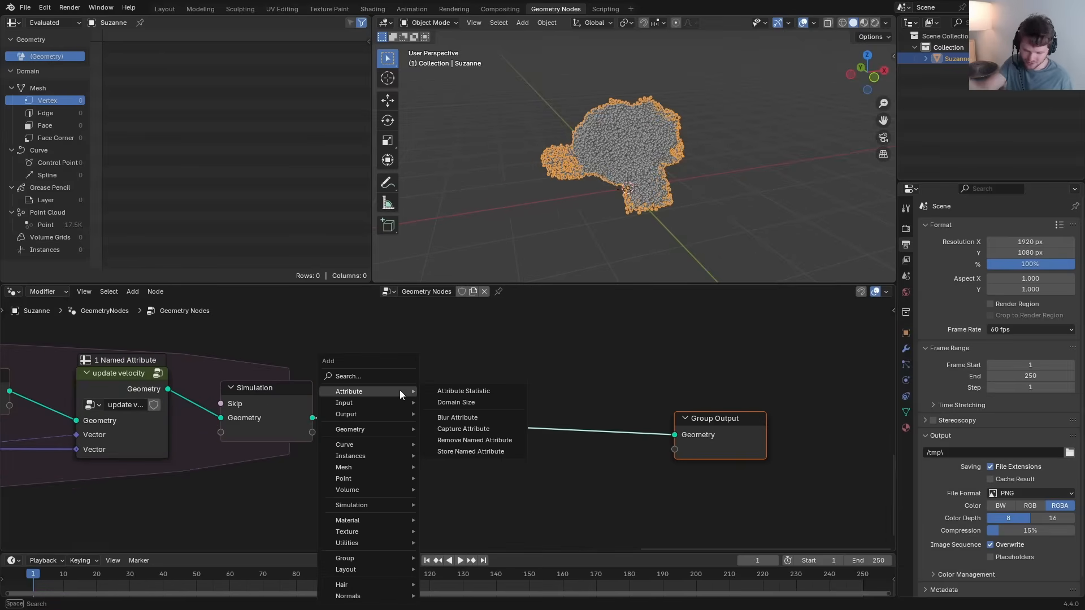
pyautogui.write('points to vo')
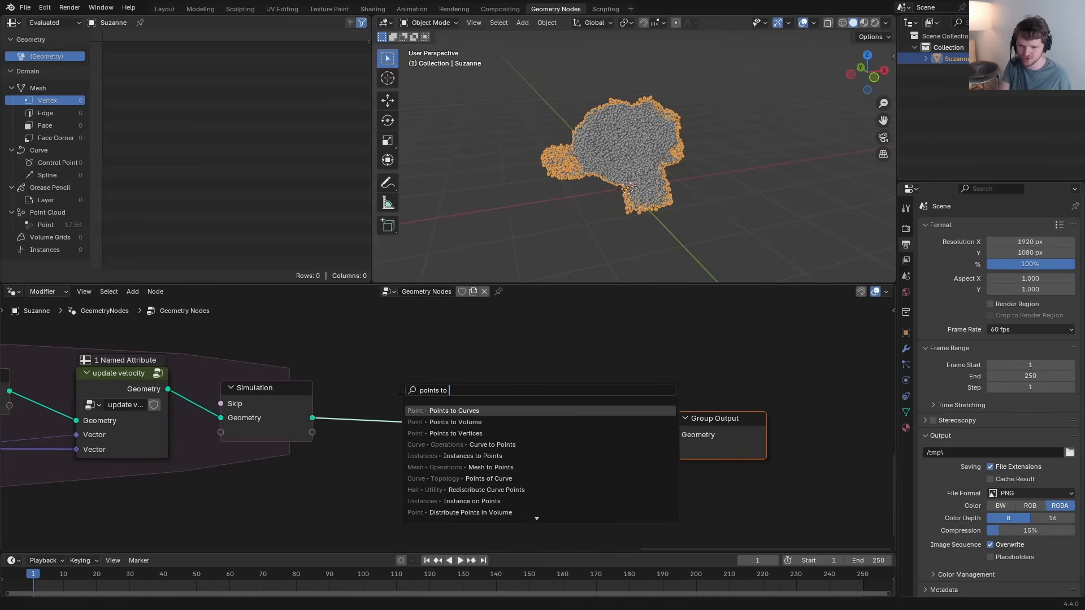
pyautogui.press('Return')
pyautogui.click(537, 392)
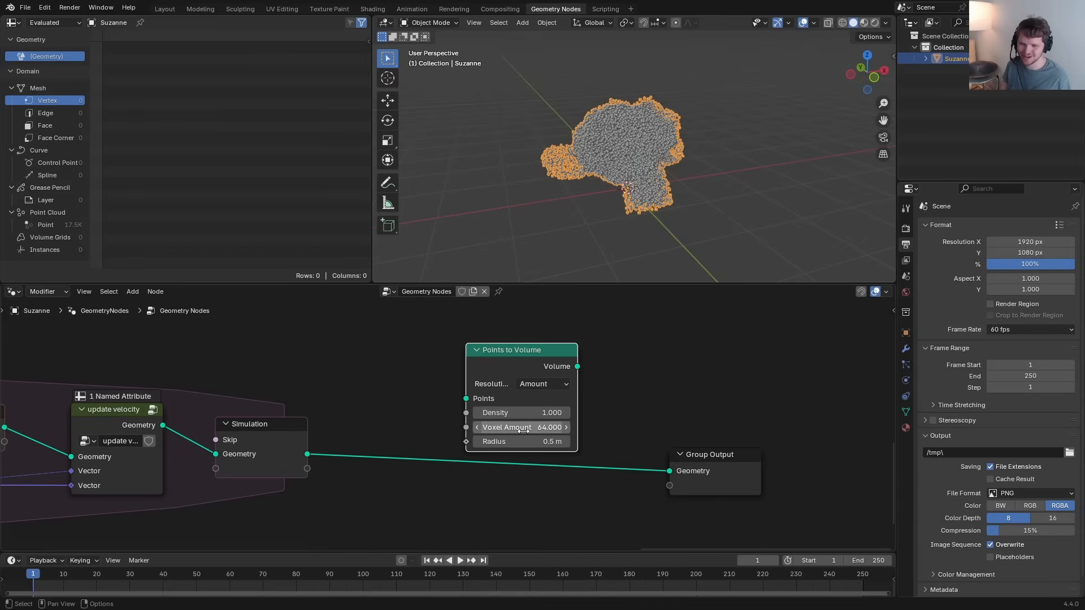
# Step: Add a Radius node and connect it to the Points to Volume node's Radius input
pyautogui.scroll(1, 555, 459)
pyautogui.scroll(1, 555, 459)
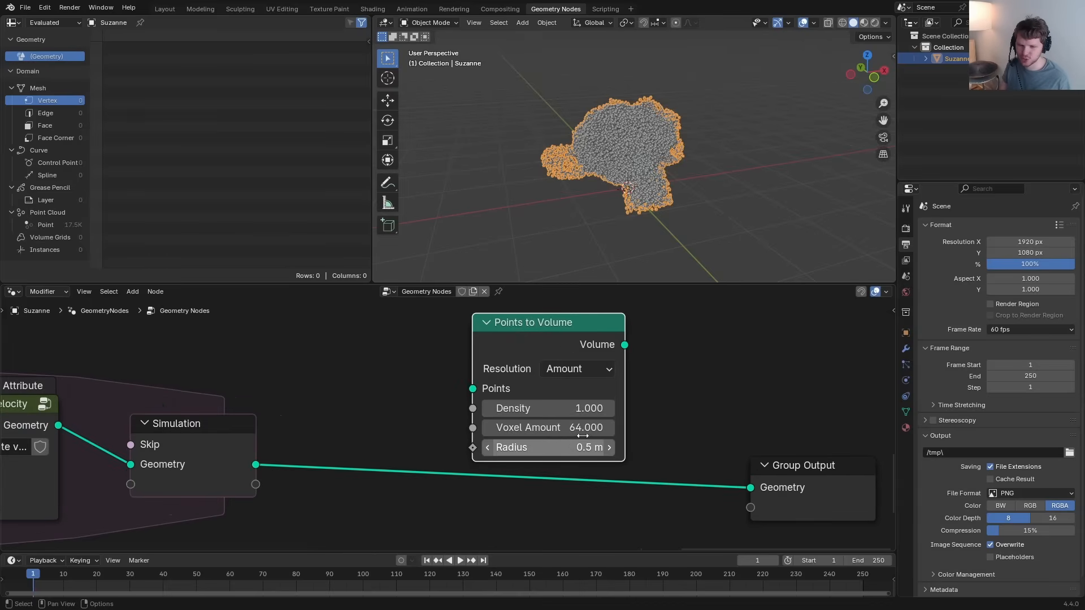
pyautogui.hotkey('shift', 'a')
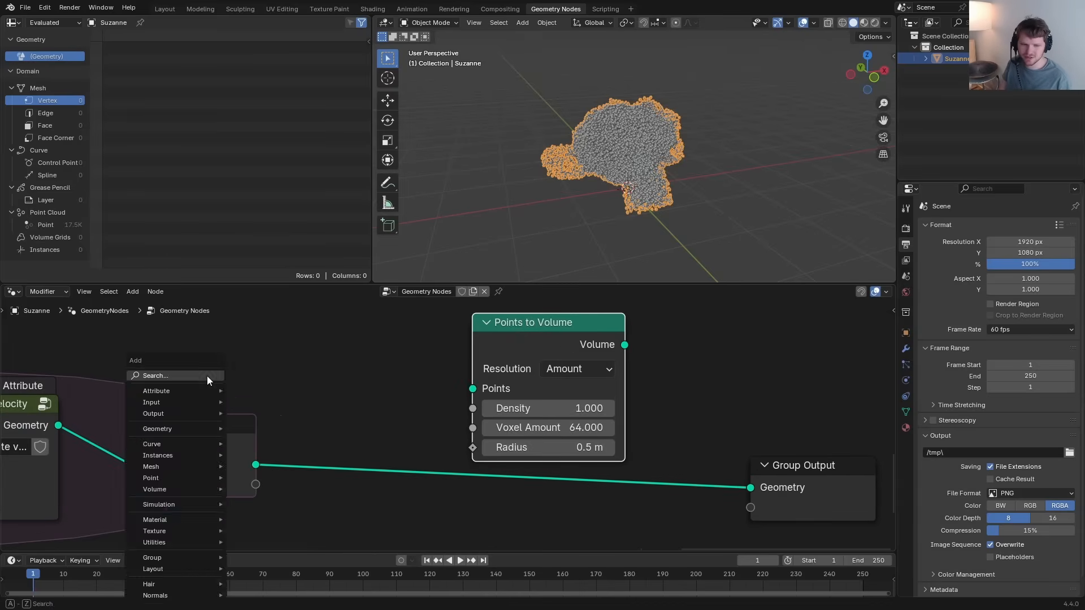
pyautogui.write('rad')
pyautogui.press('Return')
pyautogui.click(139, 345)
pyautogui.moveTo(262, 374); pyautogui.dragTo(471, 448)
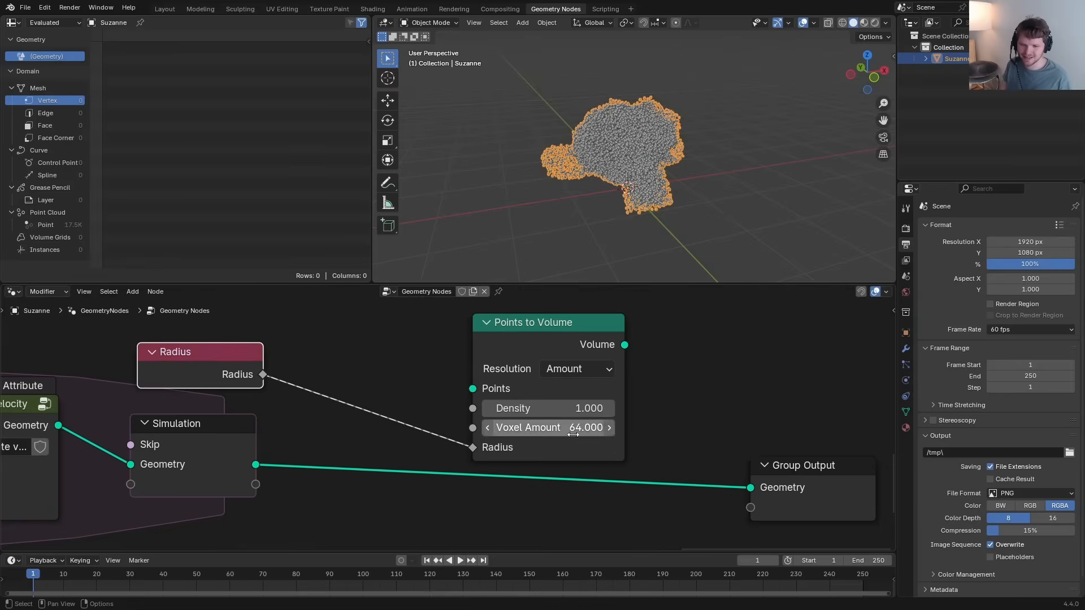
# Step: Wire the Simulation geometry through Points to Volume into the Group Output and set the volume's Density to 100
pyautogui.moveTo(255, 464); pyautogui.dragTo(473, 389)
pyautogui.moveTo(624, 345); pyautogui.dragTo(751, 487)
pyautogui.scroll(4, 704, 154)
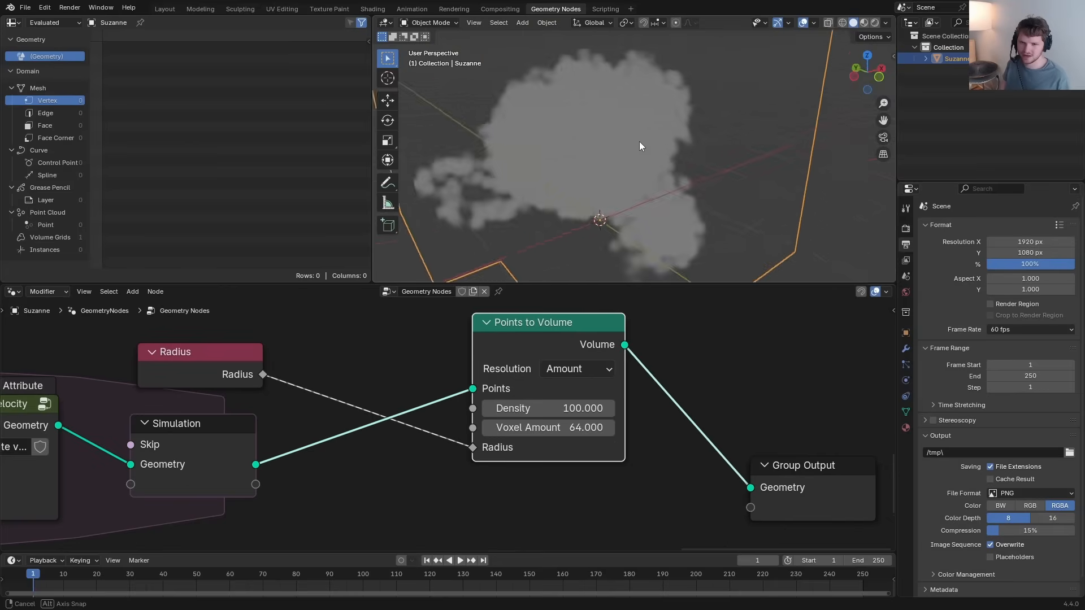
pyautogui.moveTo(639, 141); pyautogui.dragTo(622, 140, button='middle')
pyautogui.scroll(-5, 753, 402)
pyautogui.moveTo(752, 403); pyautogui.dragTo(638, 378, button='middle')
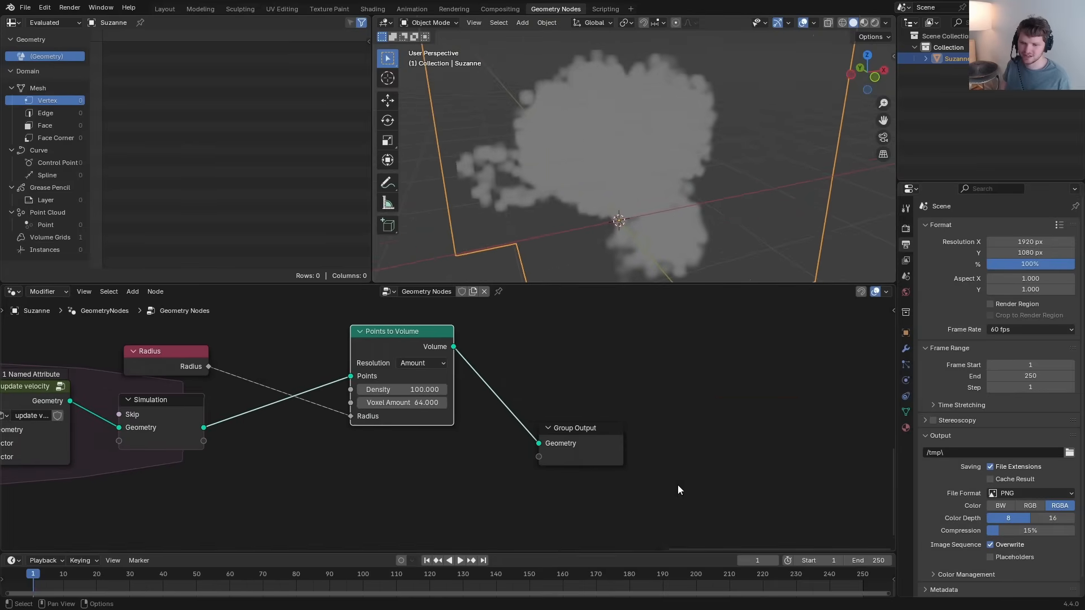
# Step: Make room before the Group Output and insert a Volume to Mesh node after Points to Volume
pyautogui.moveTo(682, 496); pyautogui.dragTo(526, 419)
pyautogui.press('g')
pyautogui.click(708, 401)
pyautogui.hotkey('shift', 'a')
pyautogui.write('volume to')
pyautogui.press('Return')
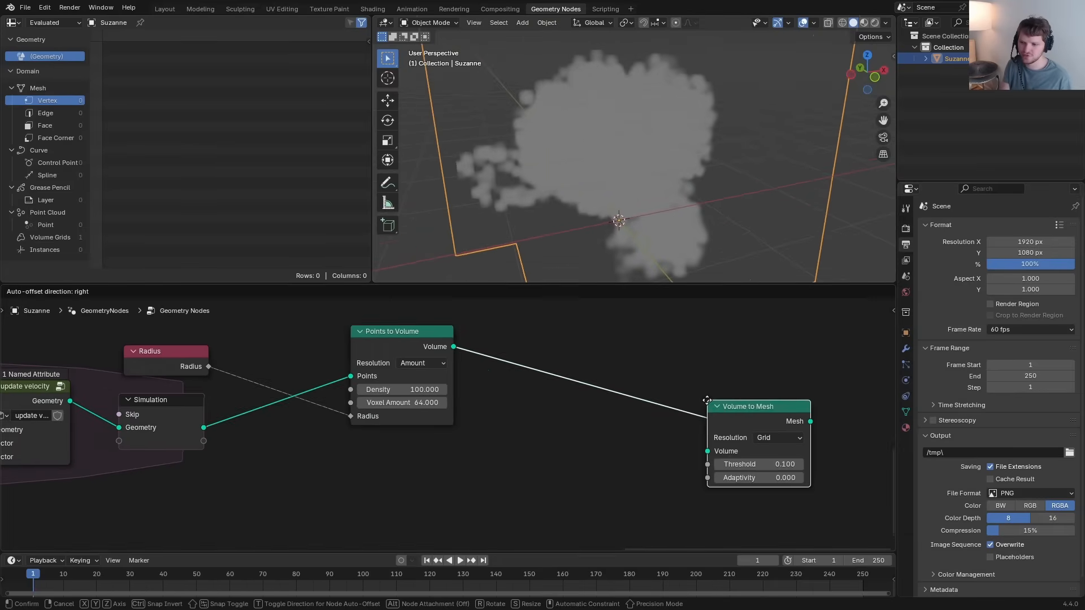
pyautogui.click(533, 346)
pyautogui.scroll(-2, 612, 129)
# Step: Play the simulation to examine the generated mesh in motion, and stop it
pyautogui.press('space')
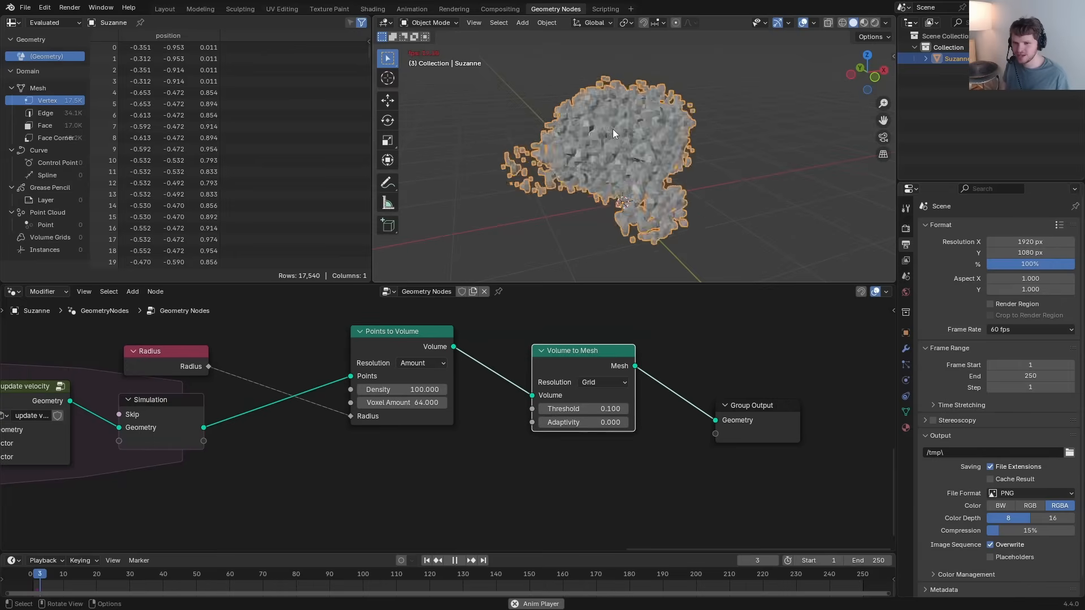
pyautogui.moveTo(621, 154)
pyautogui.mouseDown(button='middle')
pyautogui.moveTo(595, 144)
pyautogui.moveTo(605, 131)
pyautogui.moveTo(633, 166)
pyautogui.mouseUp(button='middle')
pyautogui.press('Escape')
# Step: Switch the Points to Volume resolution to Size, try a smaller voxel size, and undo that value change
pyautogui.moveTo(511, 349); pyautogui.dragTo(572, 391, button='middle')
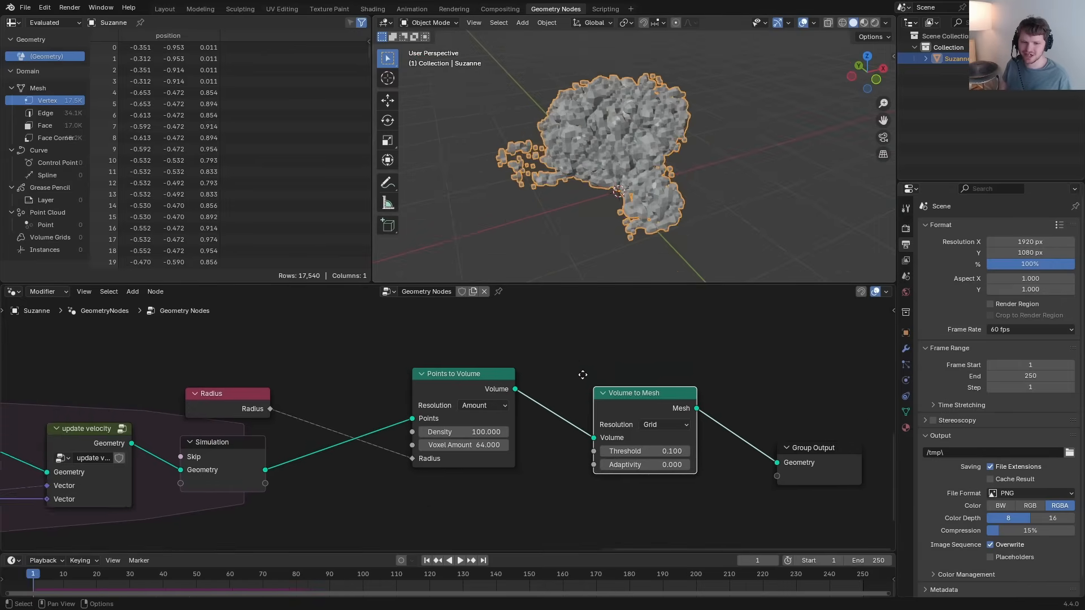
pyautogui.scroll(2, 516, 398)
pyautogui.click(533, 403)
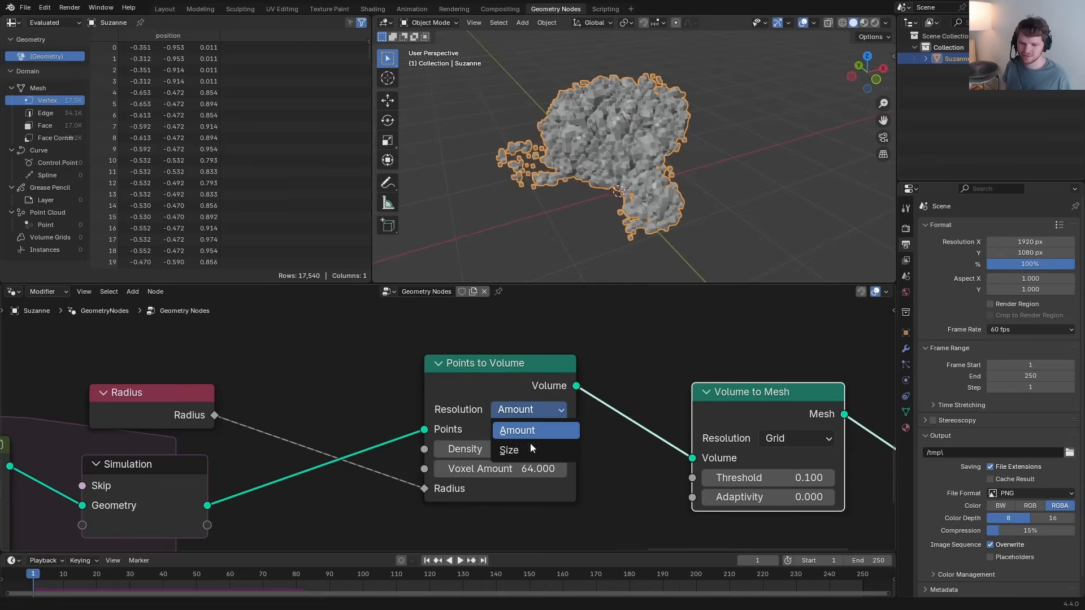
pyautogui.click(530, 445)
pyautogui.moveTo(511, 476); pyautogui.dragTo(475, 476)
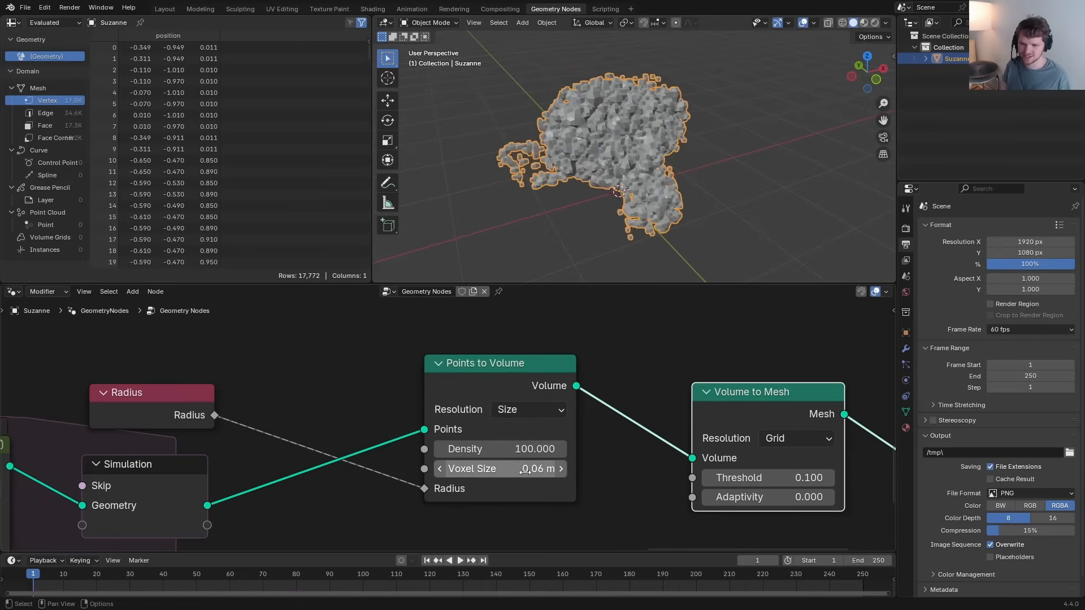
pyautogui.hotkey('ctrl', 'z')
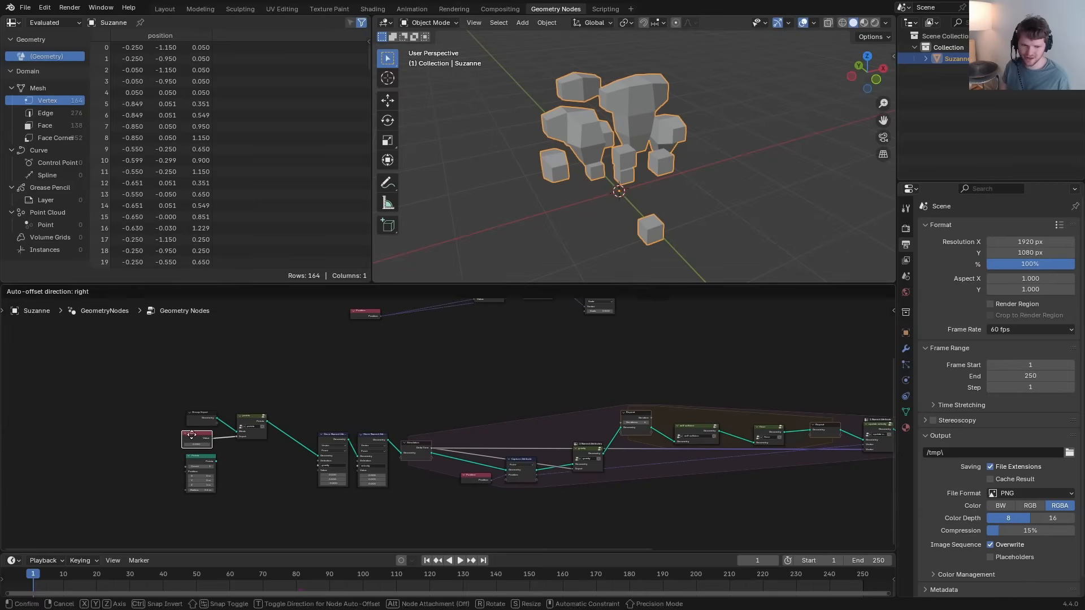
# Step: Replace the Value node with a Group Input socket feeding the points group, and set the modifier's Input to 0.05
pyautogui.scroll(5, 214, 439)
pyautogui.hotkey('shift', 'a')
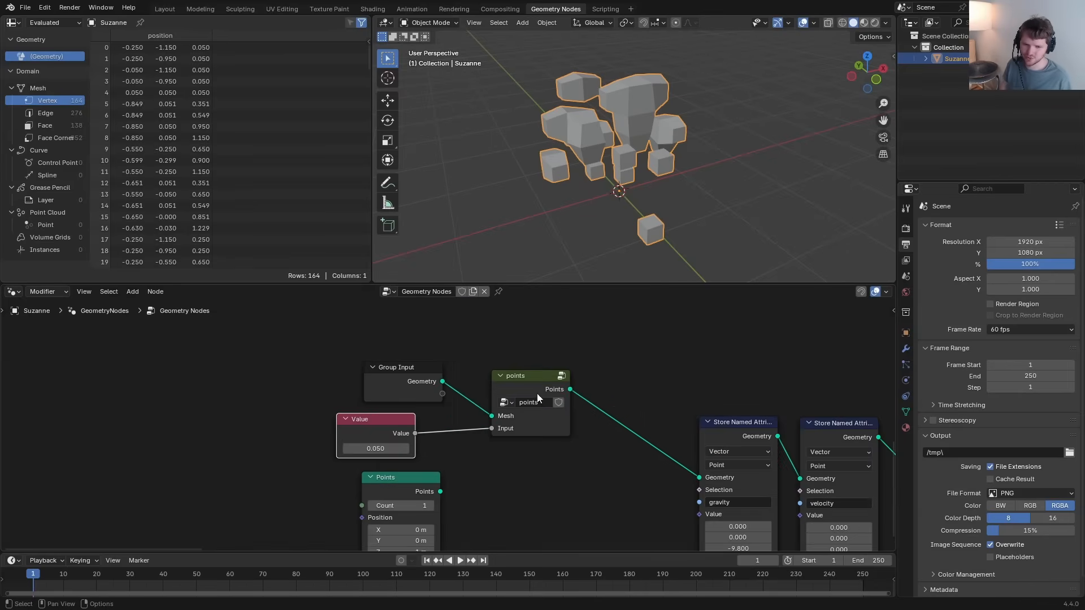
pyautogui.moveTo(443, 394); pyautogui.dragTo(490, 437)
pyautogui.press('x')
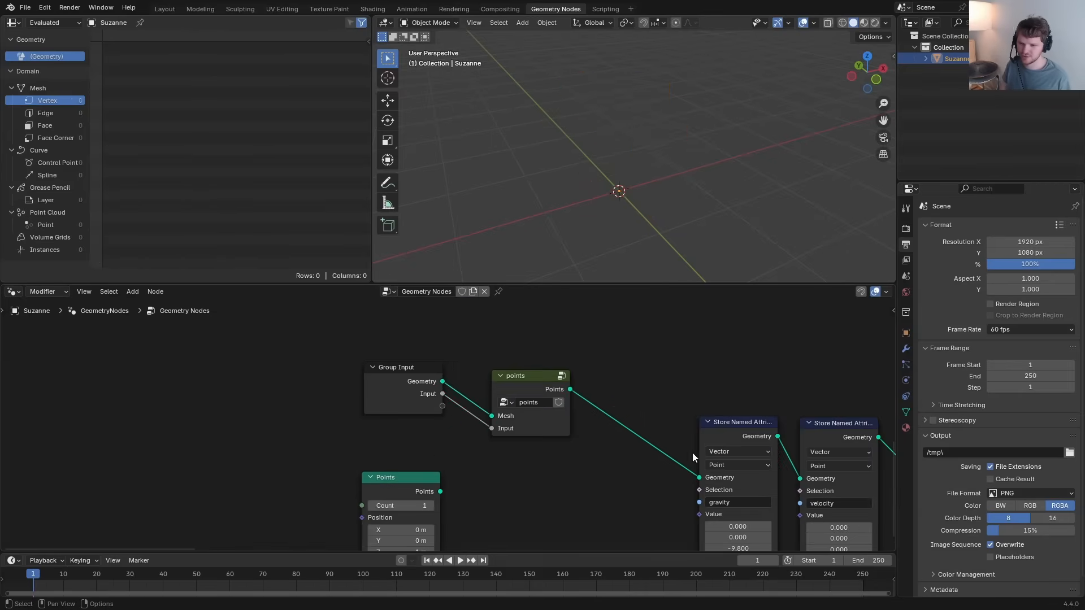
pyautogui.click(906, 348)
pyautogui.moveTo(1010, 276); pyautogui.dragTo(1010, 277)
# Step: Add a Group Input node beside Points to Volume, connect its Input to Voxel Size, and play the simulation
pyautogui.keyDown('ctrl'); pyautogui.hscroll(-10, 484, 406); pyautogui.keyUp('ctrl')
pyautogui.hotkey('shift', 'a')
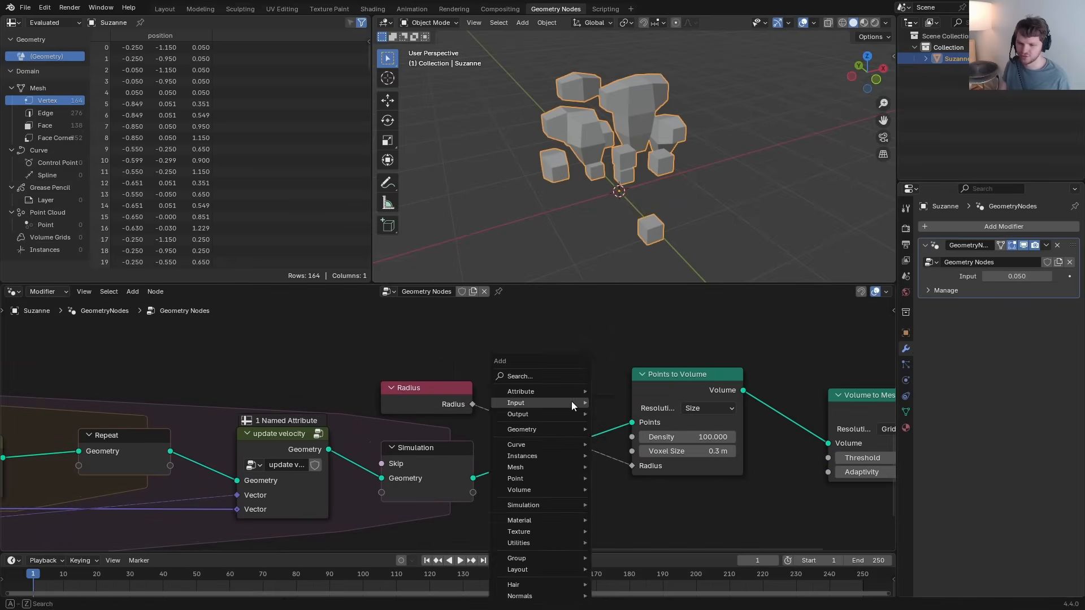
pyautogui.write('grou')
pyautogui.press('Return')
pyautogui.click(398, 307)
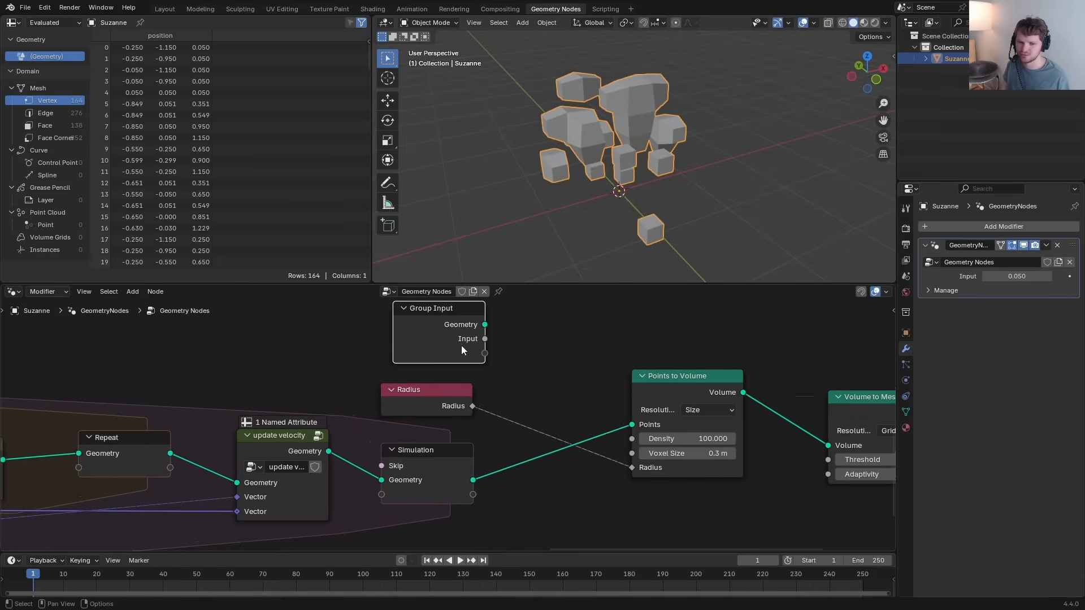
pyautogui.moveTo(485, 339); pyautogui.dragTo(632, 453)
pyautogui.press('space')
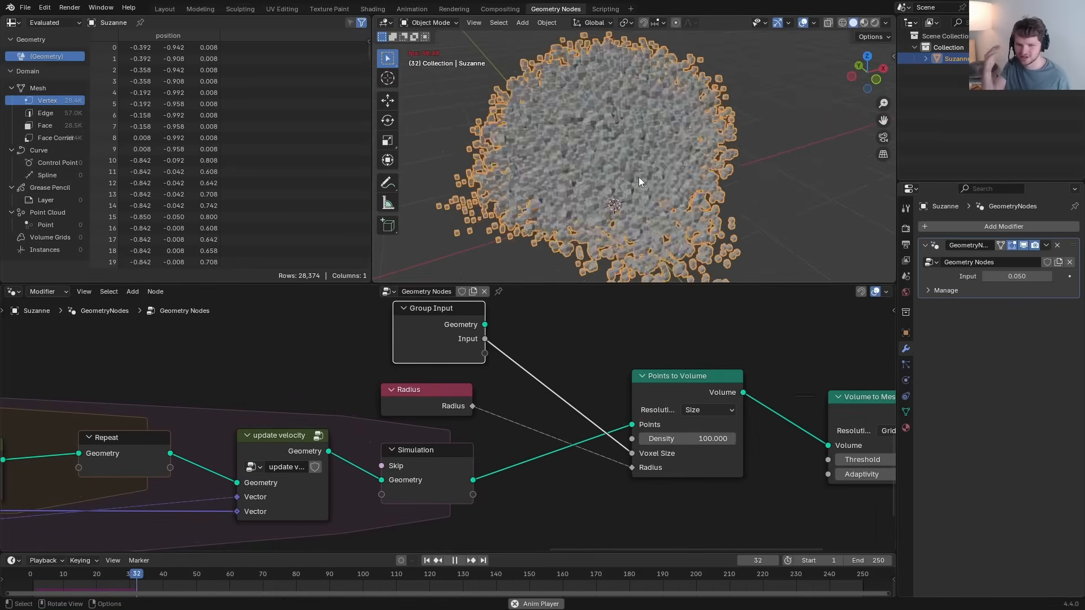
# Step: Stop the playback and move the Points to Volume, Volume to Mesh and Group Output nodes further away from the Simulation node
pyautogui.press('space')
pyautogui.scroll(-4, 805, 361)
pyautogui.moveTo(805, 362); pyautogui.dragTo(508, 364, button='middle')
pyautogui.moveTo(384, 345); pyautogui.dragTo(723, 474)
pyautogui.press('g')
pyautogui.click(840, 475)
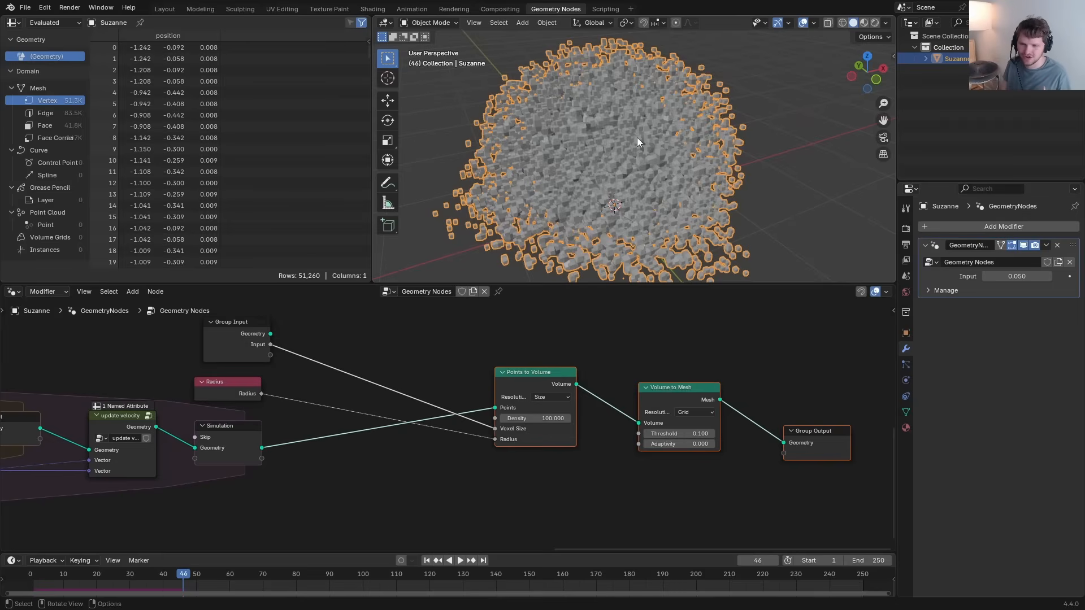
# Step: Insert an Add math node on the link from the Radius node to the Radius of Points to Volume
pyautogui.moveTo(422, 353); pyautogui.dragTo(530, 356, button='middle')
pyautogui.scroll(3, 412, 390)
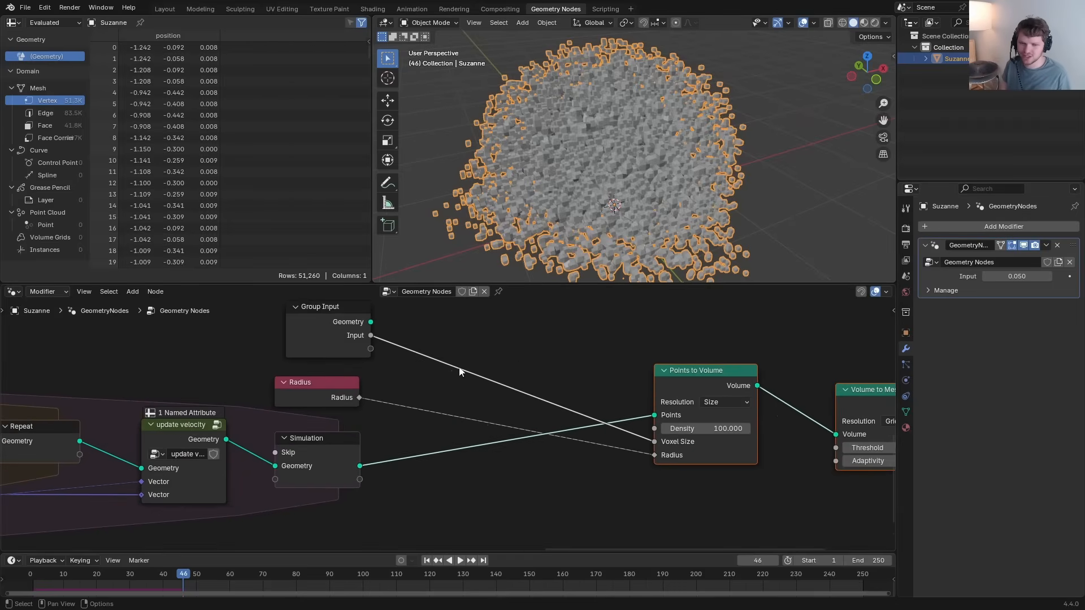
pyautogui.moveTo(637, 178)
pyautogui.mouseDown(button='middle')
pyautogui.moveTo(590, 159)
pyautogui.moveTo(649, 153)
pyautogui.moveTo(632, 161)
pyautogui.mouseUp(button='middle')
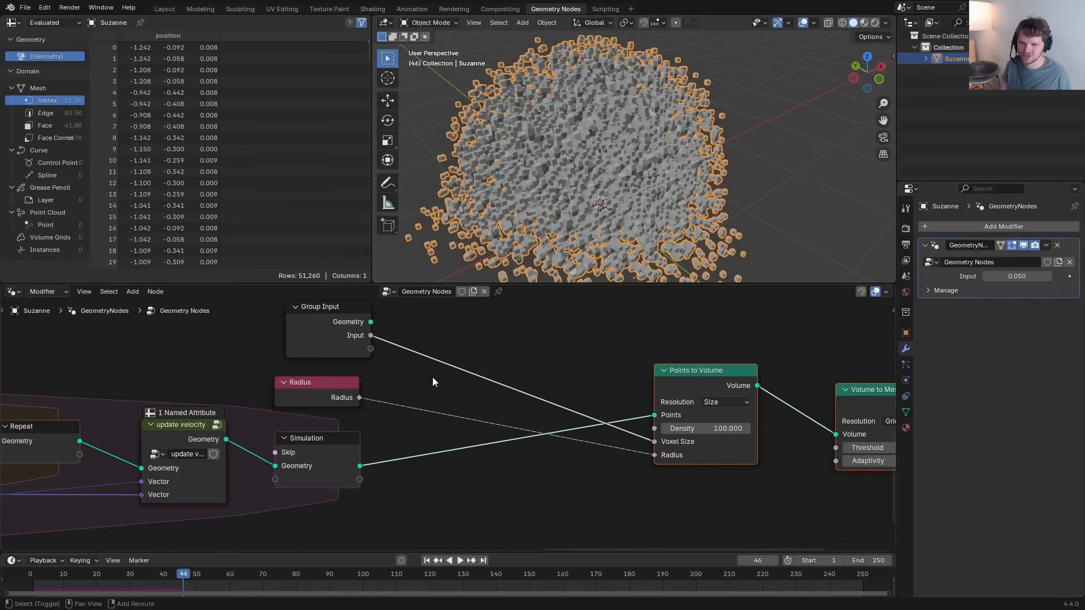
pyautogui.hotkey('shift', 'a')
pyautogui.write('add')
pyautogui.press('Return')
pyautogui.click(411, 404)
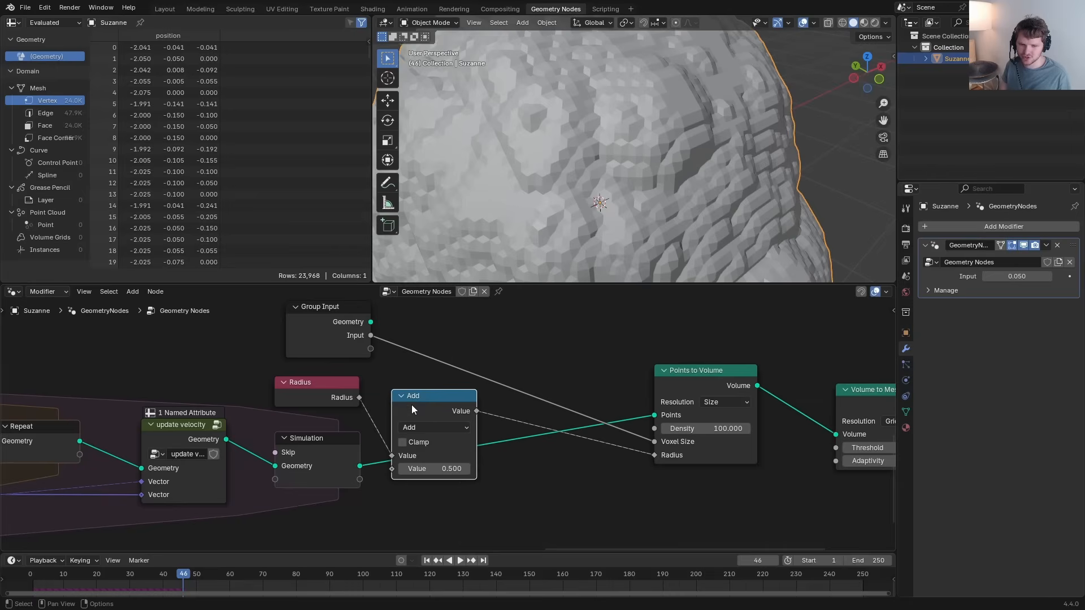
# Step: Play the simulation from the first frame to examine the enlarged point radius, and stop it
pyautogui.scroll(-4, 612, 161)
pyautogui.hotkey('shift', 'Left')
pyautogui.press('space')
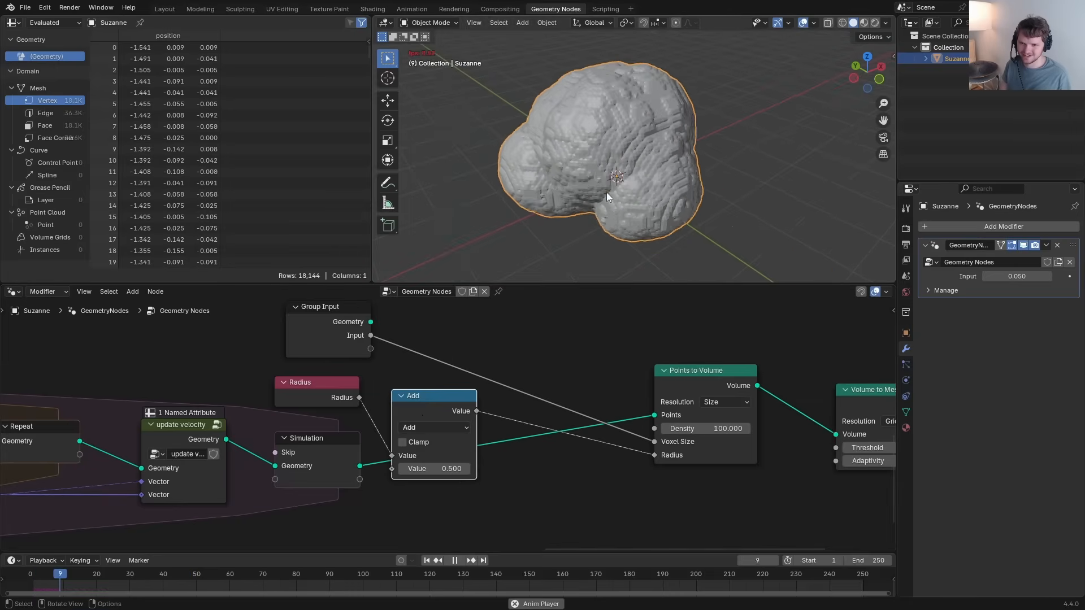
pyautogui.press('space')
# Step: Change the math node's operation to Multiply with a value of 2, and return to the first frame
pyautogui.keyDown('ctrl'); pyautogui.scroll(-2, 425, 424); pyautogui.keyUp('ctrl')
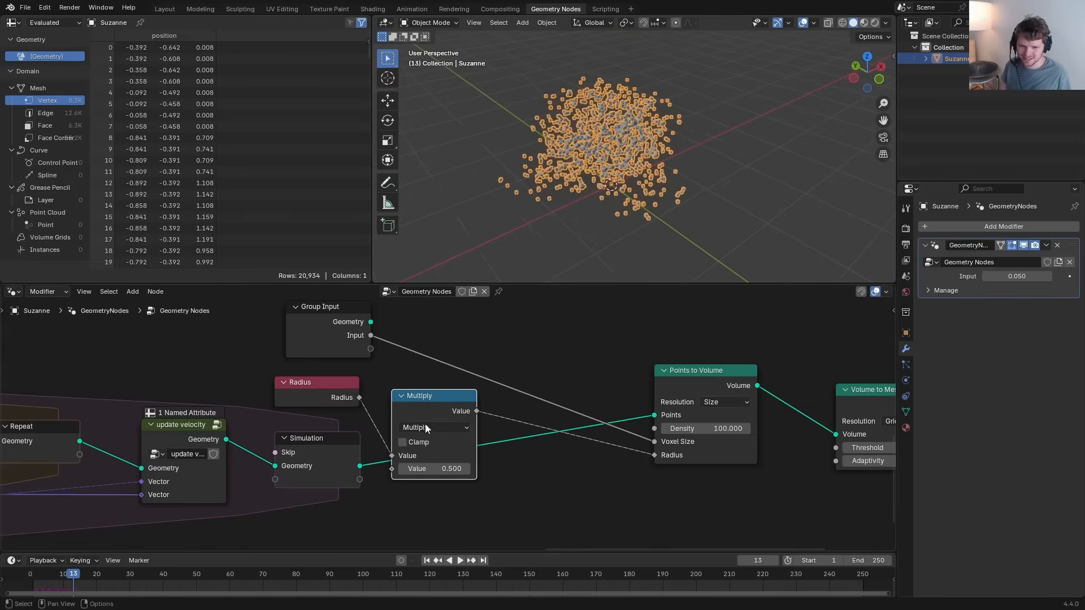
pyautogui.doubleClick(448, 468)
pyautogui.write('2')
pyautogui.click(506, 467)
pyautogui.scroll(2, 528, 143)
pyautogui.hotkey('shift', 'Left')
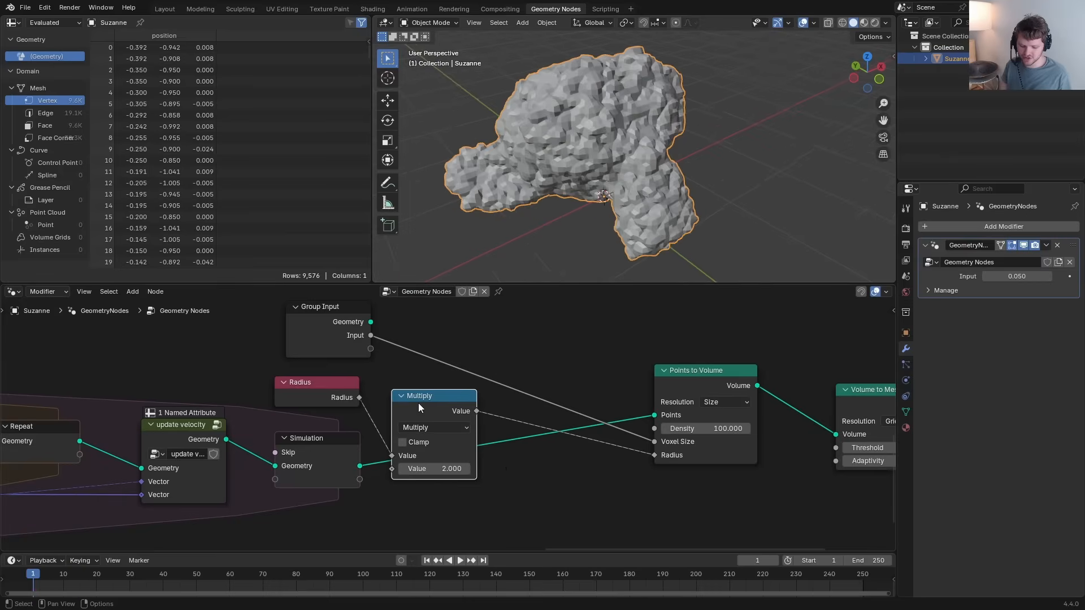
# Step: Compare the mesh with the Multiply node muted and unmuted, and play the simulation to examine the result
pyautogui.press('m')
pyautogui.press('m')
pyautogui.press('space')
pyautogui.moveTo(676, 151); pyautogui.dragTo(608, 122, button='middle')
# Step: Move Volume to Mesh beside Points to Volume, insert a Set Position node after it, and align Group Output with the row
pyautogui.moveTo(598, 367); pyautogui.dragTo(537, 349)
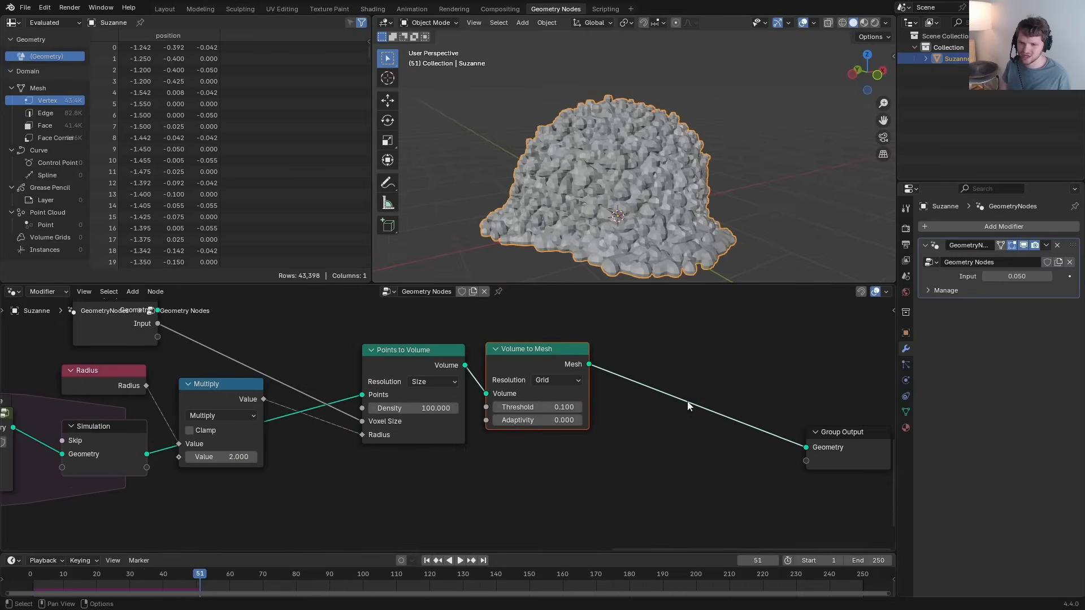
pyautogui.moveTo(688, 405); pyautogui.dragTo(587, 402, button='middle')
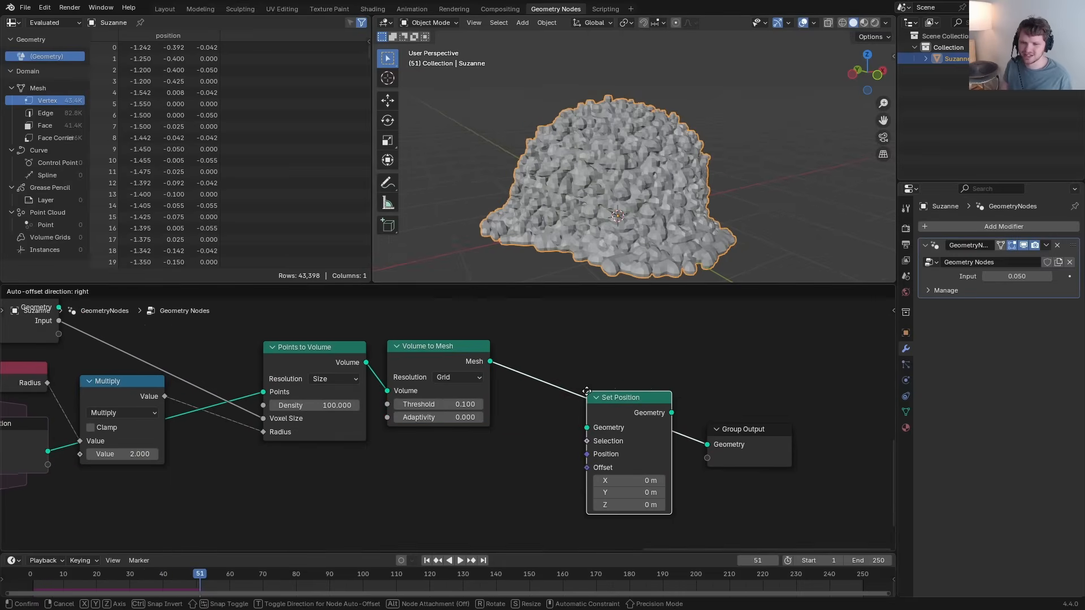
pyautogui.click(569, 346)
pyautogui.moveTo(743, 429); pyautogui.dragTo(742, 350)
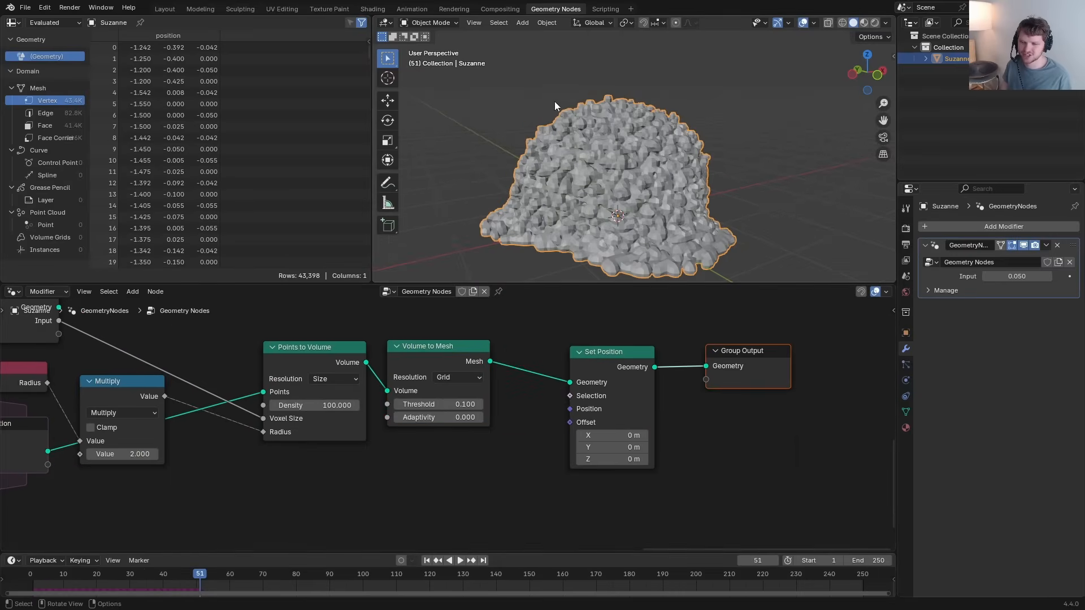
# Step: Add a vector Blur Attribute node feeding Set Position's Position, with a Position node connected to its Value
pyautogui.moveTo(570, 408); pyautogui.dragTo(486, 465)
pyautogui.write('blur')
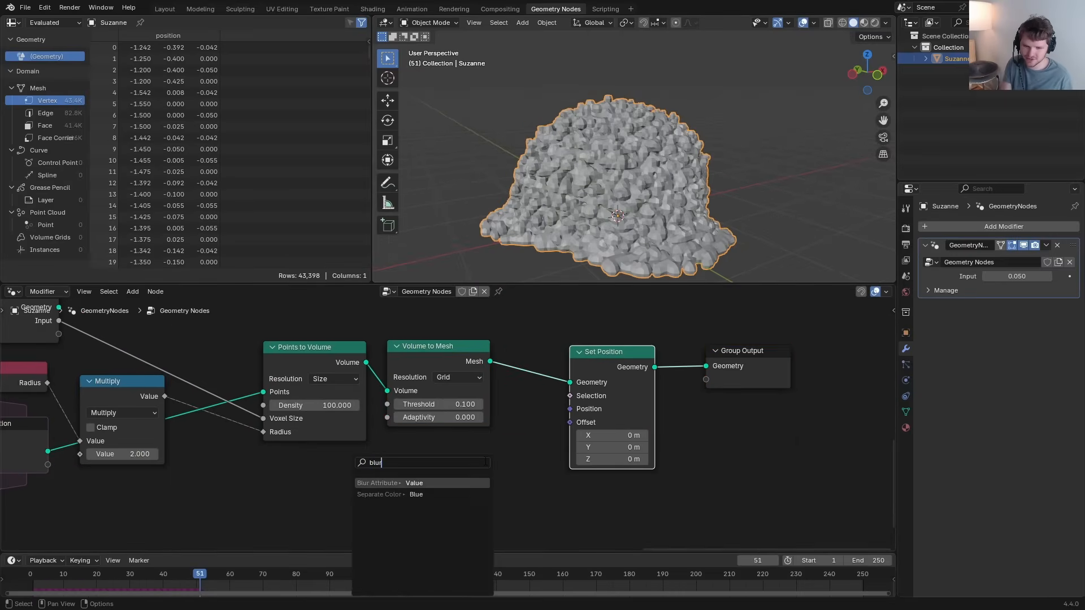
pyautogui.press('Return')
pyautogui.moveTo(401, 501); pyautogui.dragTo(298, 477)
pyautogui.write('pos')
pyautogui.press('Return')
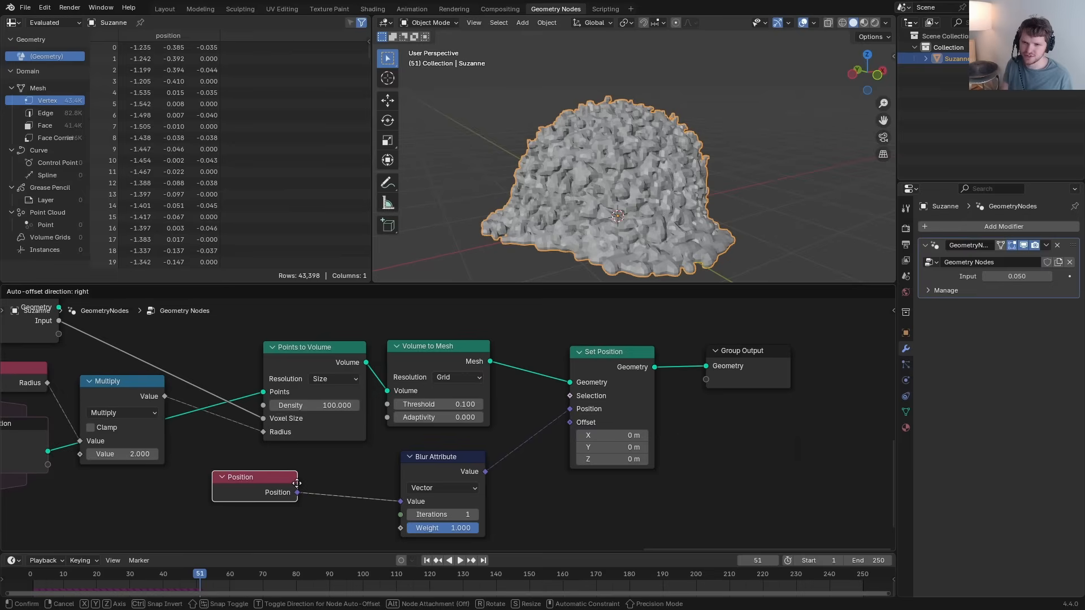
pyautogui.click(335, 477)
# Step: Compare the smoothing by muting and unmuting Set Position, and set the Blur Attribute iterations to 5
pyautogui.click(607, 365)
pyautogui.press('m')
pyautogui.press('m')
pyautogui.click(450, 515)
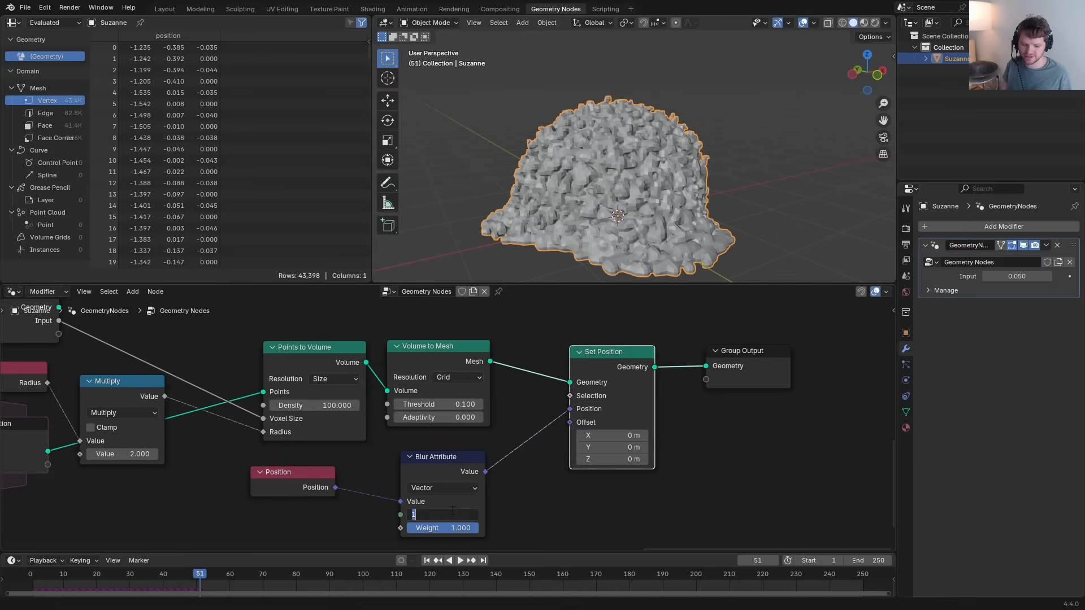
pyautogui.write('5')
pyautogui.press('Return')
# Step: Check the stronger blur with Set Position muted and unmuted, play the simulation, and return to the first frame
pyautogui.press('m')
pyautogui.press('m')
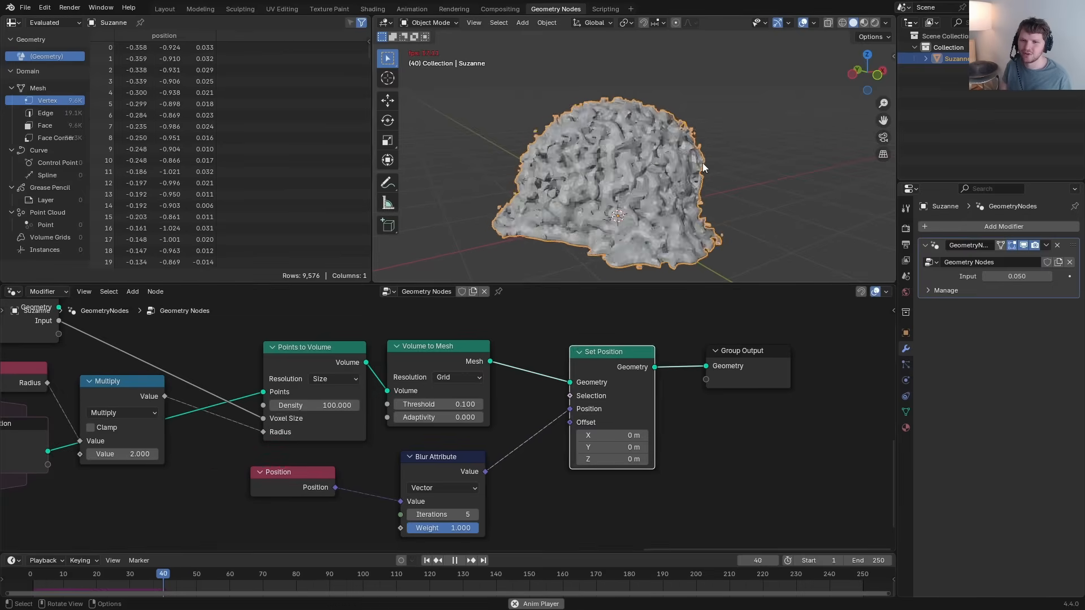
pyautogui.press('space')
pyautogui.hotkey('shift', 'Left')
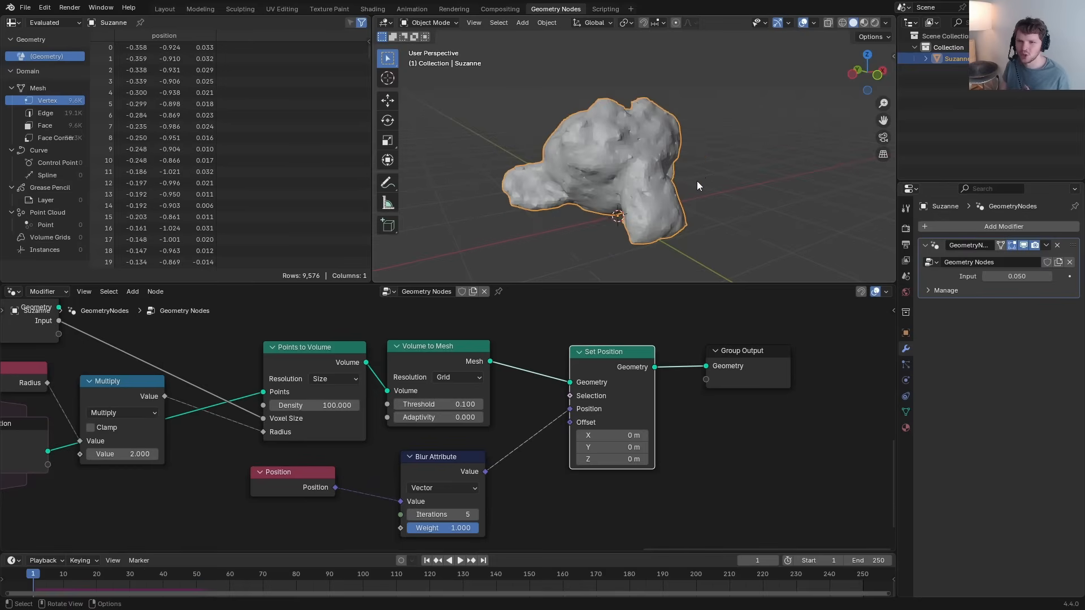
# Step: Try a value of 0.1 for the modifier's Input, and undo that change
pyautogui.click(1016, 276)
pyautogui.write('0.1')
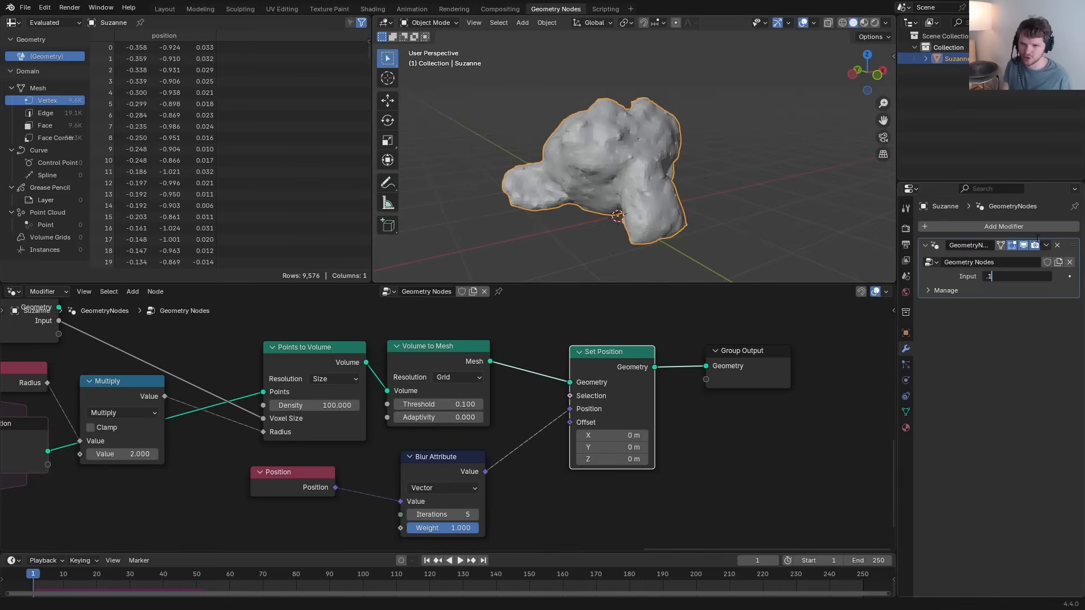
pyautogui.press('Return')
pyautogui.hotkey('ctrl', 'z')
# Step: Set the modifier's Input to 0.02 and the Blur Attribute iterations to 15
pyautogui.click(1028, 272)
pyautogui.write('0.02')
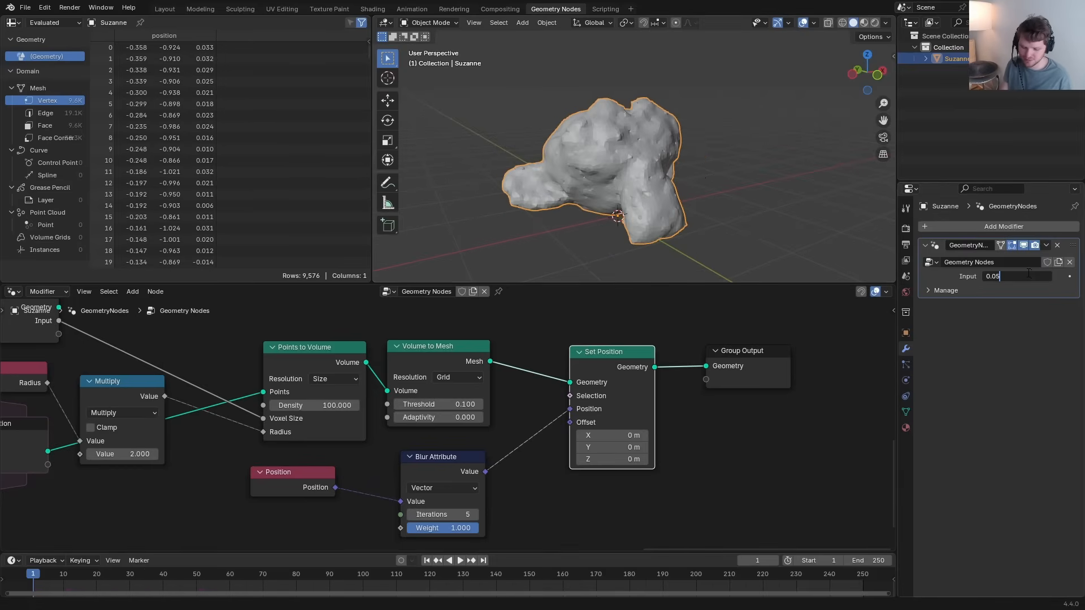
pyautogui.press('Return')
pyautogui.moveTo(565, 192); pyautogui.dragTo(640, 291, button='middle')
pyautogui.click(441, 514)
pyautogui.write('15')
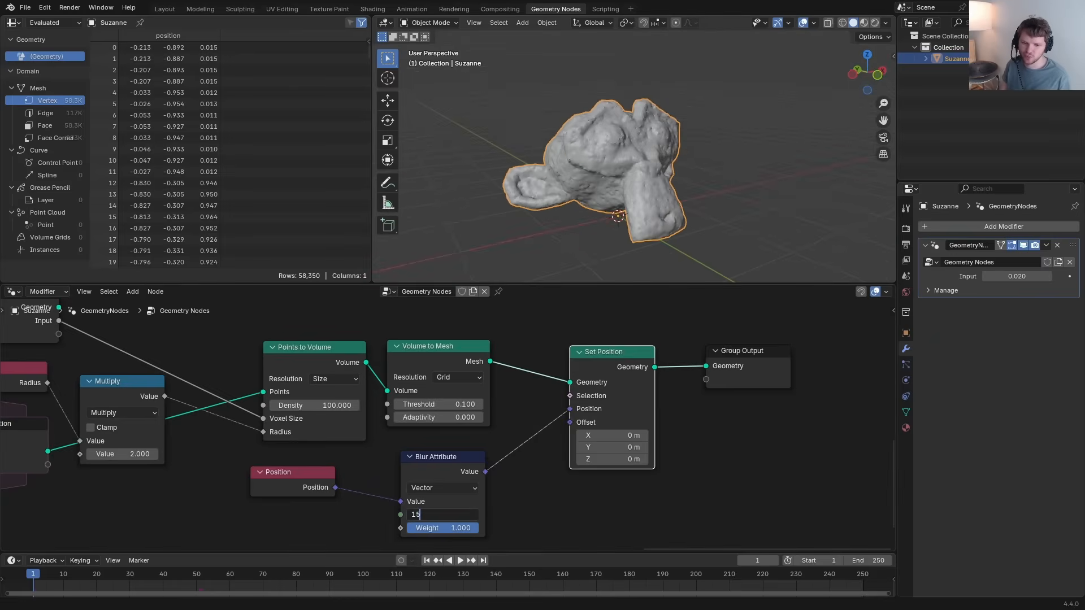
pyautogui.press('Return')
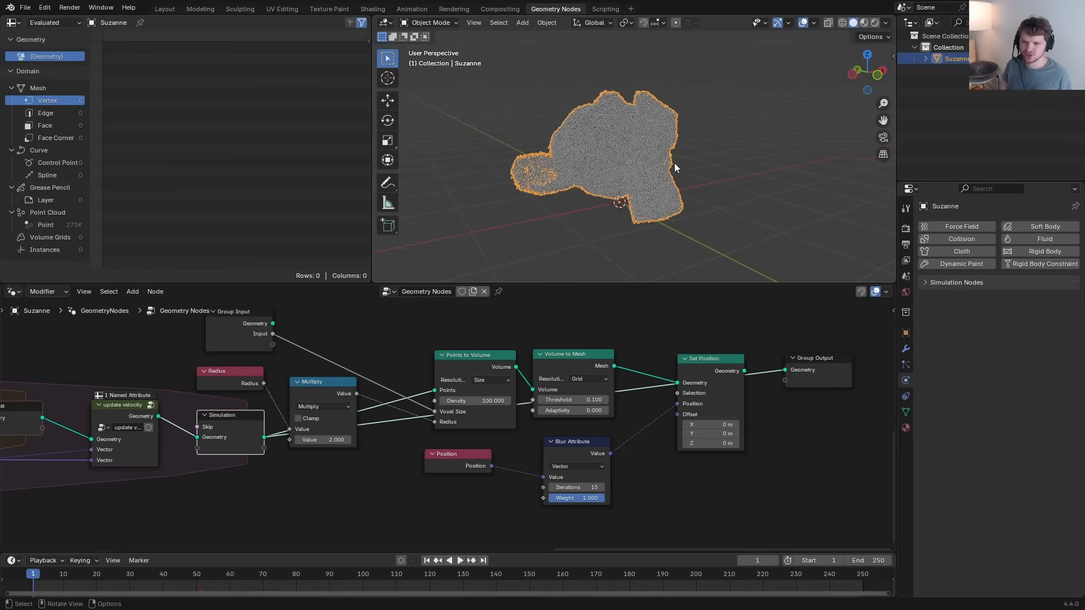
# Step: Expand the Simulation Nodes physics settings and save the file
pyautogui.scroll(2, 675, 167)
pyautogui.click(938, 281)
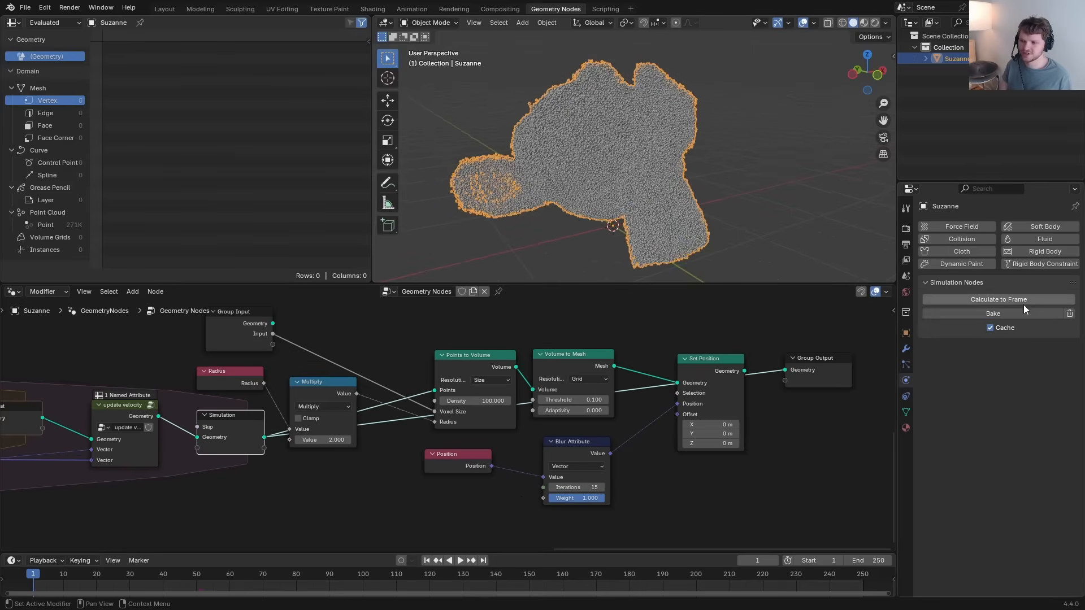
pyautogui.moveTo(219, 401); pyautogui.dragTo(554, 395, button='middle')
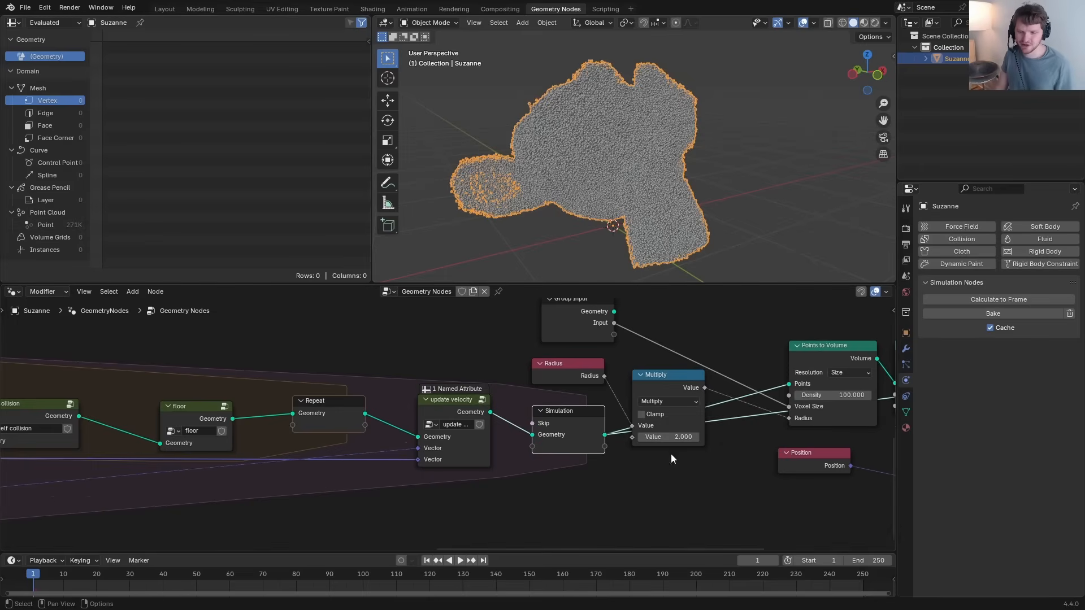
pyautogui.hotkey('ctrl', 's')
# Step: Set the Simulation output node's Bake Target to Disk and bake the simulation
pyautogui.moveTo(570, 416); pyautogui.dragTo(516, 406, button='middle')
pyautogui.press('n')
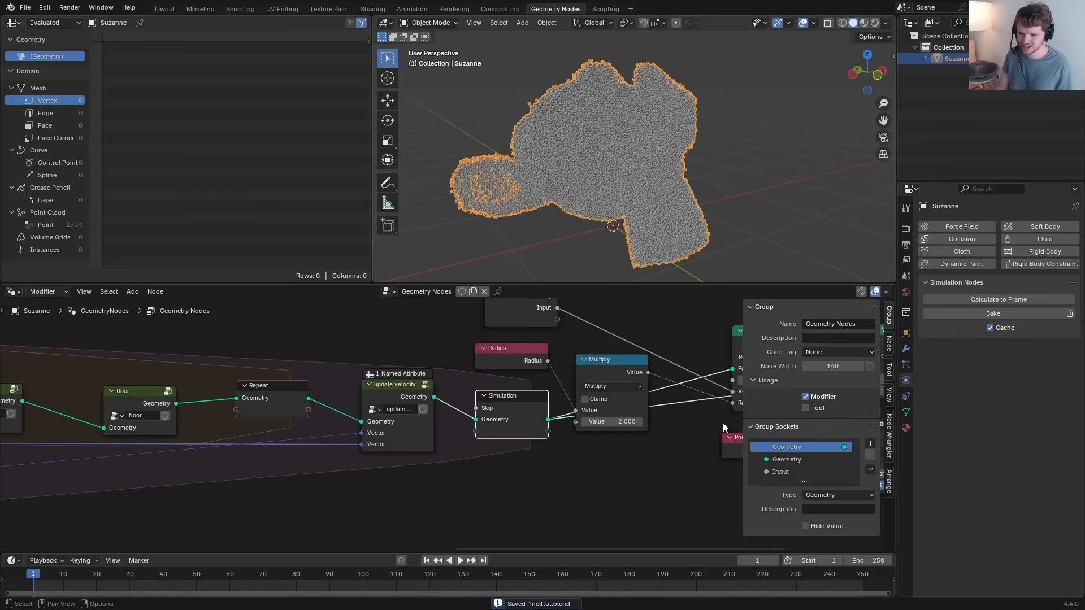
pyautogui.click(890, 351)
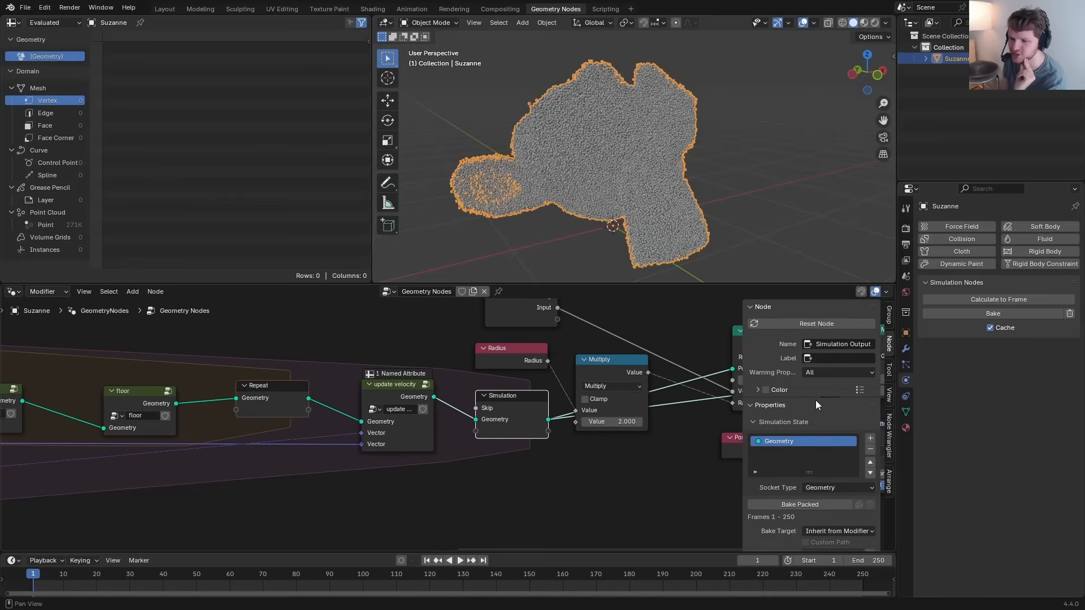
pyautogui.scroll(-3, 829, 398)
pyautogui.click(838, 471)
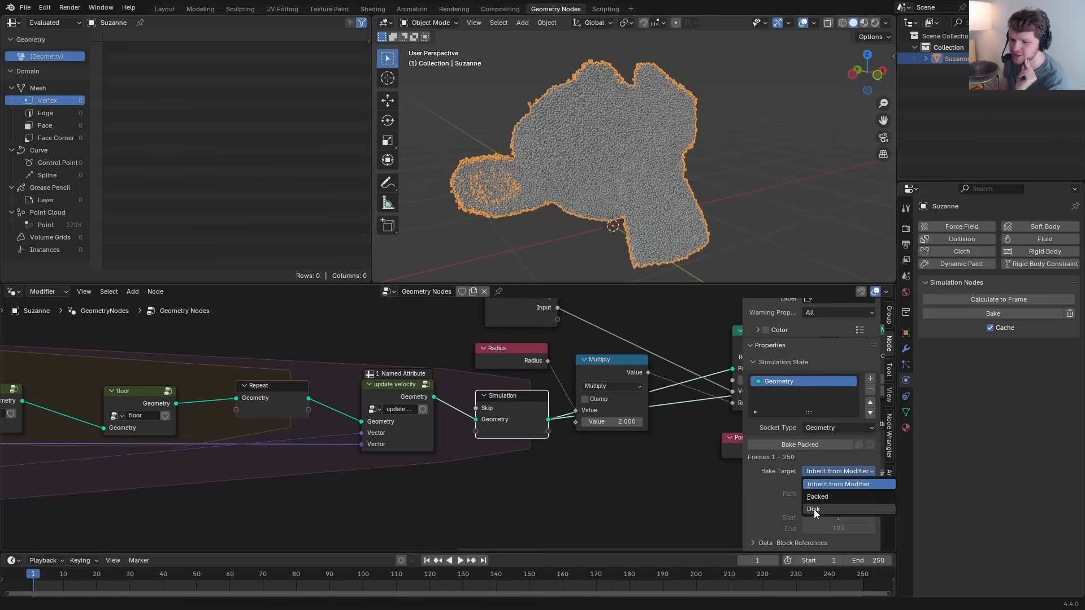
pyautogui.click(815, 509)
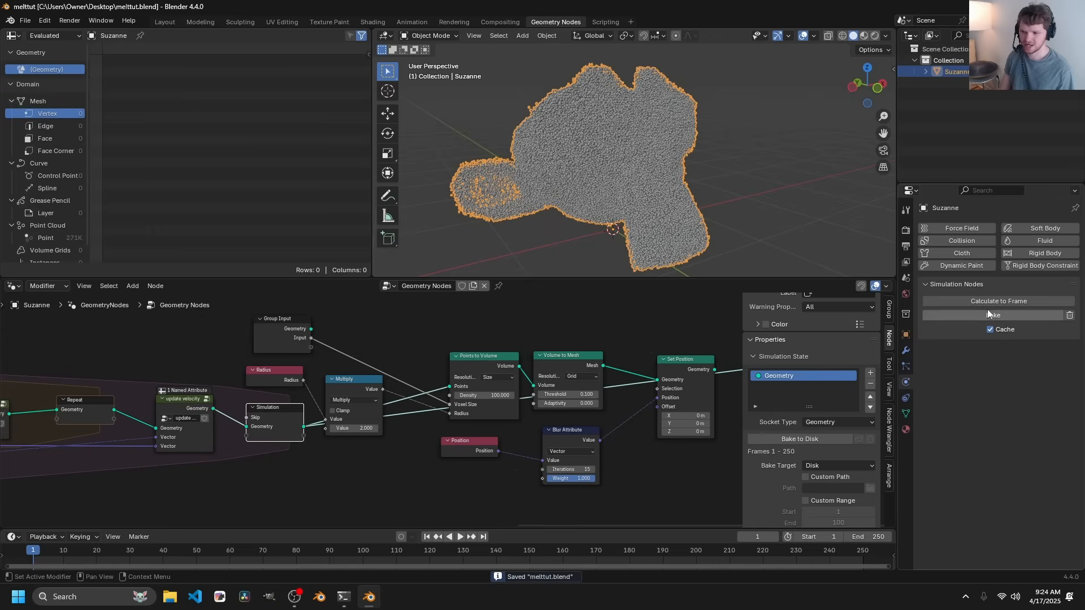
pyautogui.click(987, 312)
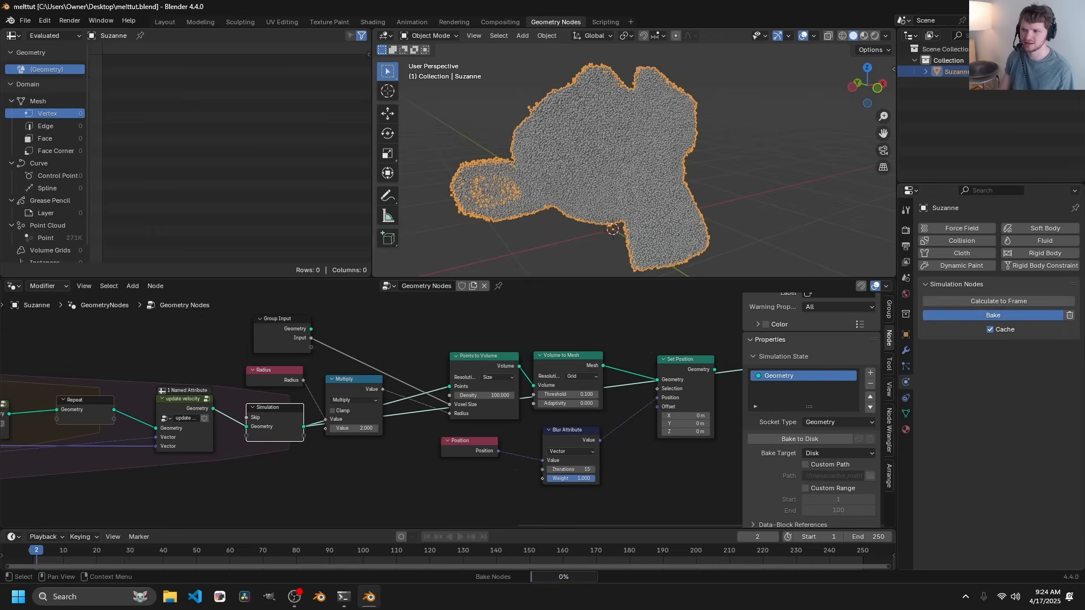
# Step: Switch to the desktop and open the blendcache_melttut folder down to its blobs subfolder to examine the baked frame files
pyautogui.press('super+d')
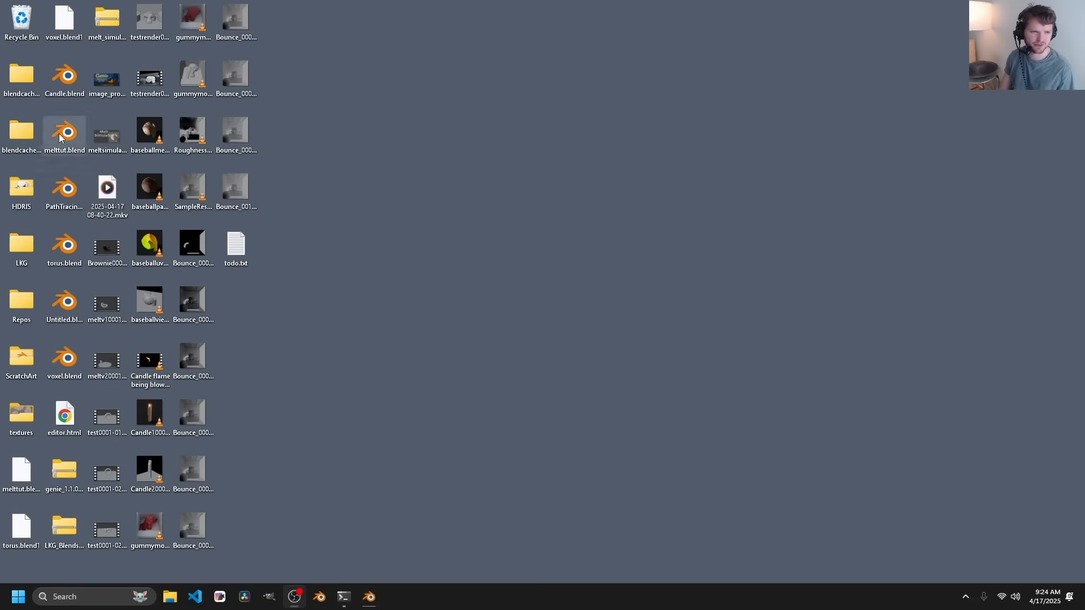
pyautogui.doubleClick(15, 83)
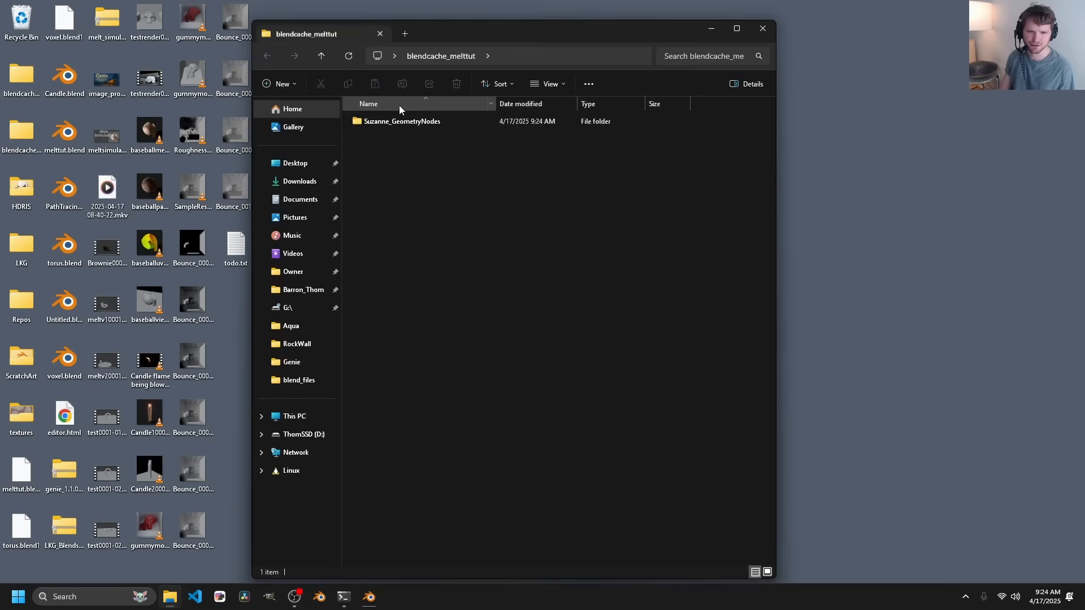
pyautogui.click(390, 122)
pyautogui.doubleClick(390, 122)
pyautogui.doubleClick(388, 120)
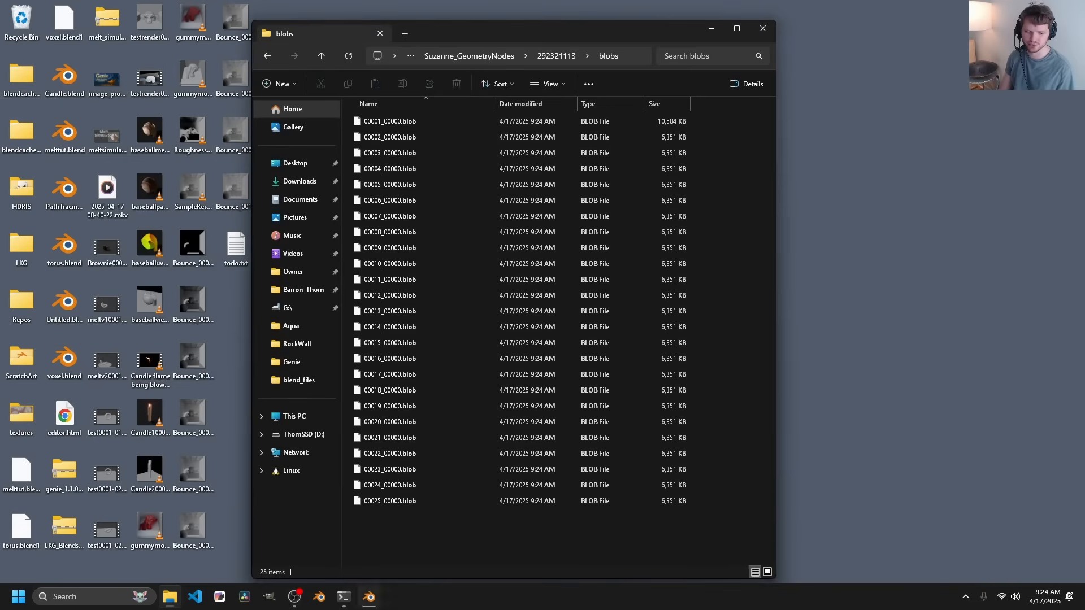
# Step: Switch back to Blender and connect the Set Position output to Group Output
pyautogui.click(368, 597)
pyautogui.press('space')
pyautogui.moveTo(701, 370); pyautogui.dragTo(451, 375, button='middle')
pyautogui.keyDown('alt'); pyautogui.keyDown('shift'); pyautogui.click(445, 371); pyautogui.keyUp('shift'); pyautogui.keyUp('alt')
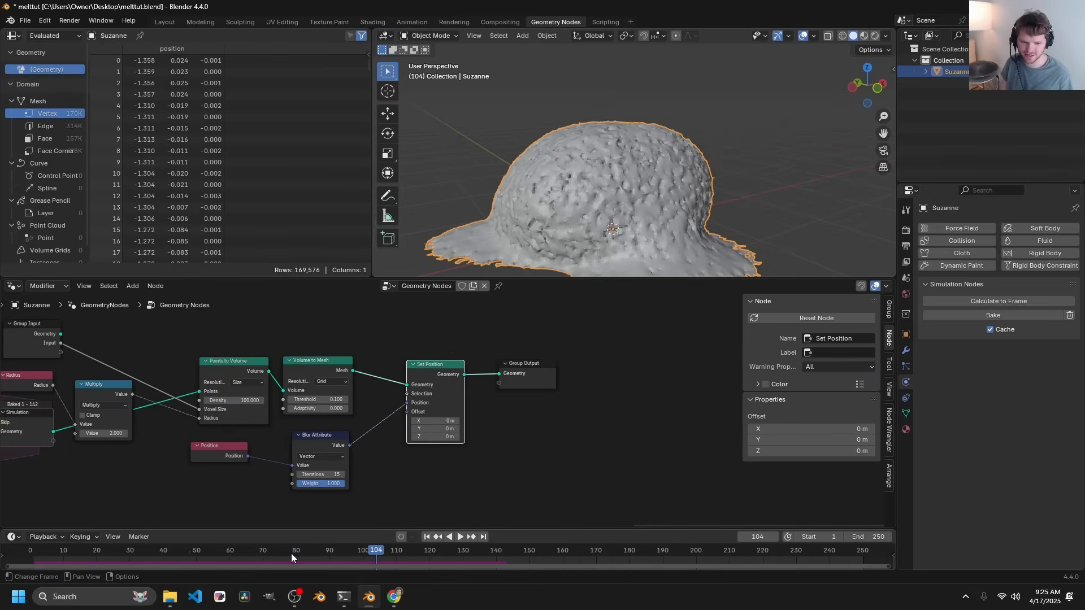
# Step: Play and scrub the baked simulation up to frame 108 to examine the melted mesh
pyautogui.click(142, 554)
pyautogui.press('space')
pyautogui.moveTo(191, 553); pyautogui.dragTo(390, 547)
pyautogui.moveTo(480, 421); pyautogui.dragTo(516, 394, button='middle')
pyautogui.keyDown('shift'); pyautogui.moveTo(617, 215); pyautogui.dragTo(622, 190, button='middle'); pyautogui.keyUp('shift')
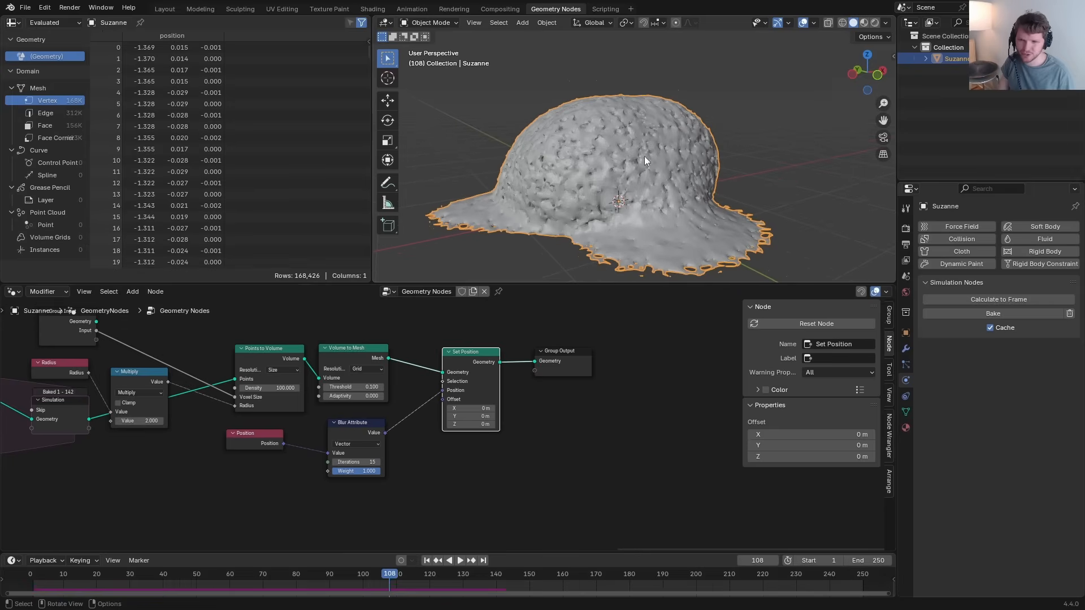
# Step: Set the Blur Attribute iterations to 60
pyautogui.moveTo(455, 417); pyautogui.dragTo(483, 411, button='middle')
pyautogui.scroll(2, 484, 411)
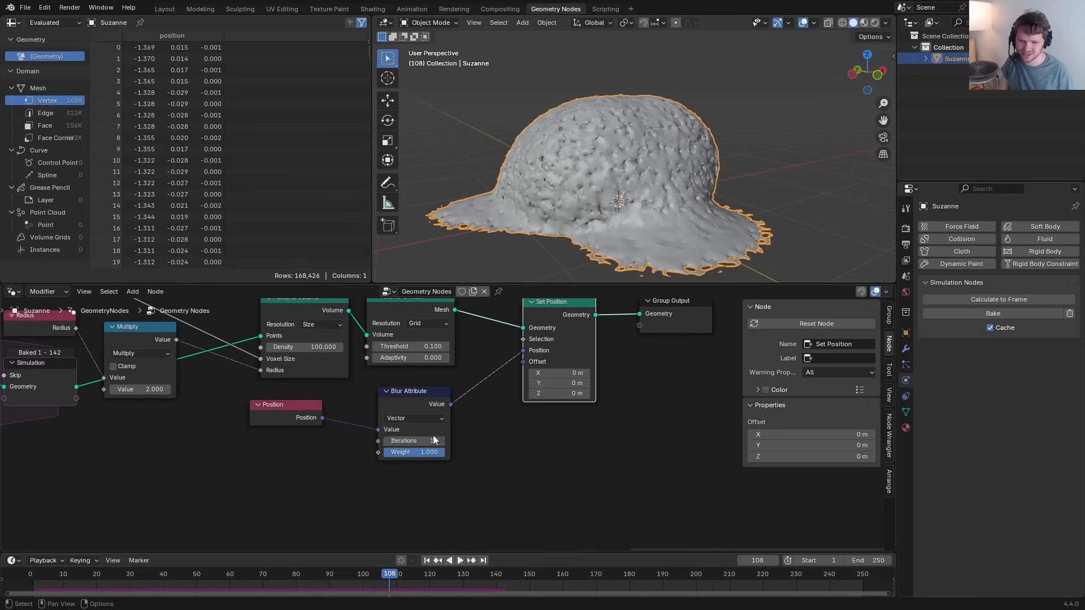
pyautogui.click(421, 441)
pyautogui.write('60')
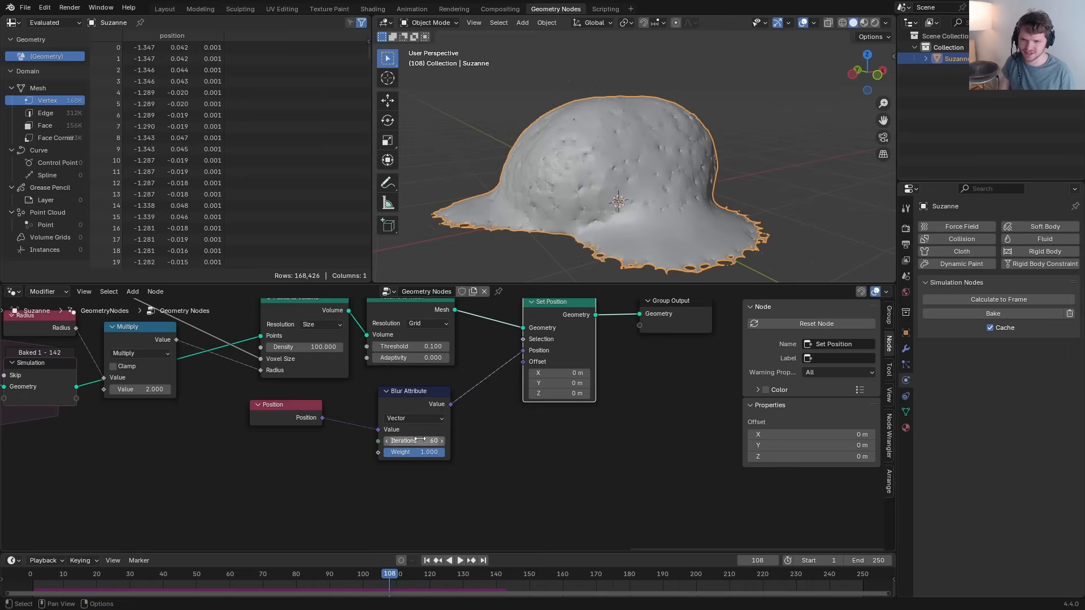
pyautogui.press('Return')
# Step: Play the baked simulation from the first frame to examine the smoother mesh, stop it, and view the baked Simulation node
pyautogui.hotkey('shift', 'Left')
pyautogui.press('space')
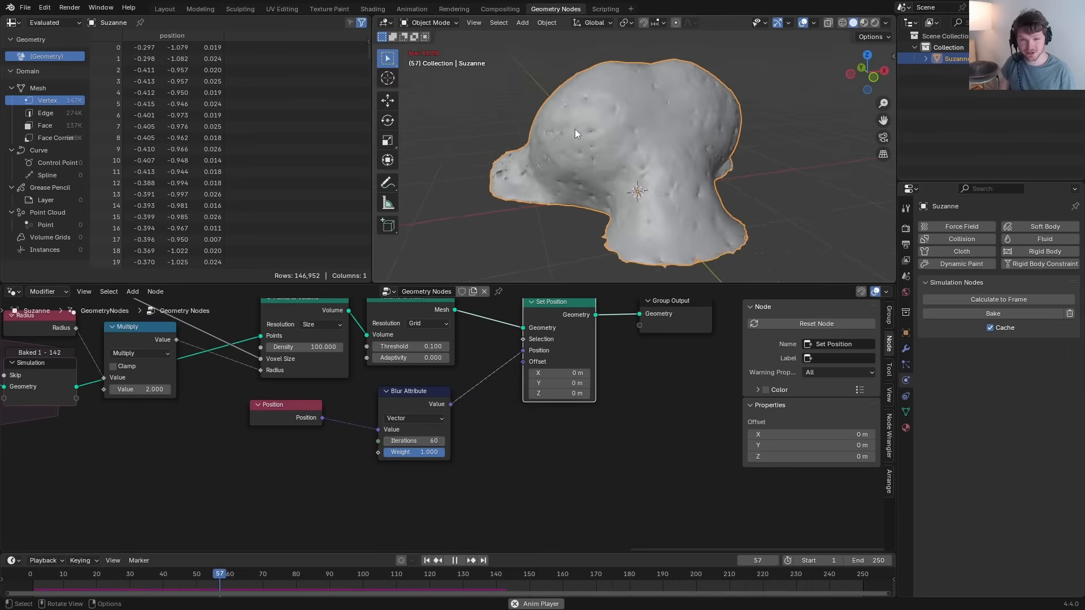
pyautogui.scroll(-4, 266, 405)
pyautogui.press('space')
pyautogui.moveTo(266, 406); pyautogui.dragTo(440, 421, button='middle')
pyautogui.scroll(6, 440, 421)
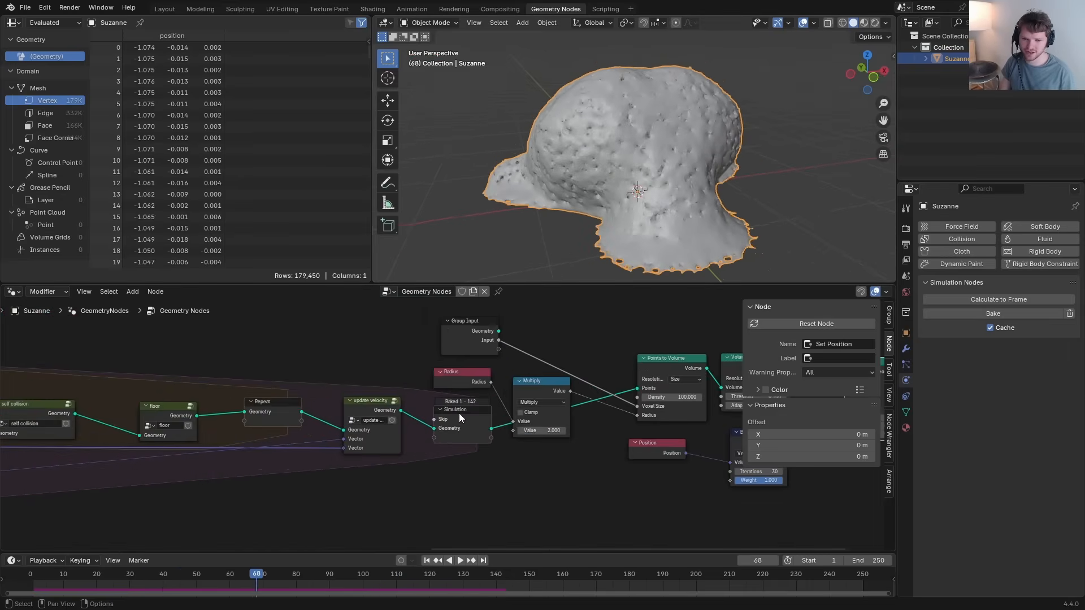
# Step: Preview the raw simulation points from the front at frame 1, and move the setup nodes farther away from the Simulation zone
pyautogui.keyDown('ctrl'); pyautogui.keyDown('shift'); pyautogui.click(461, 412); pyautogui.keyUp('shift'); pyautogui.keyUp('ctrl')
pyautogui.click(871, 77)
pyautogui.hotkey('shift', 'Left')
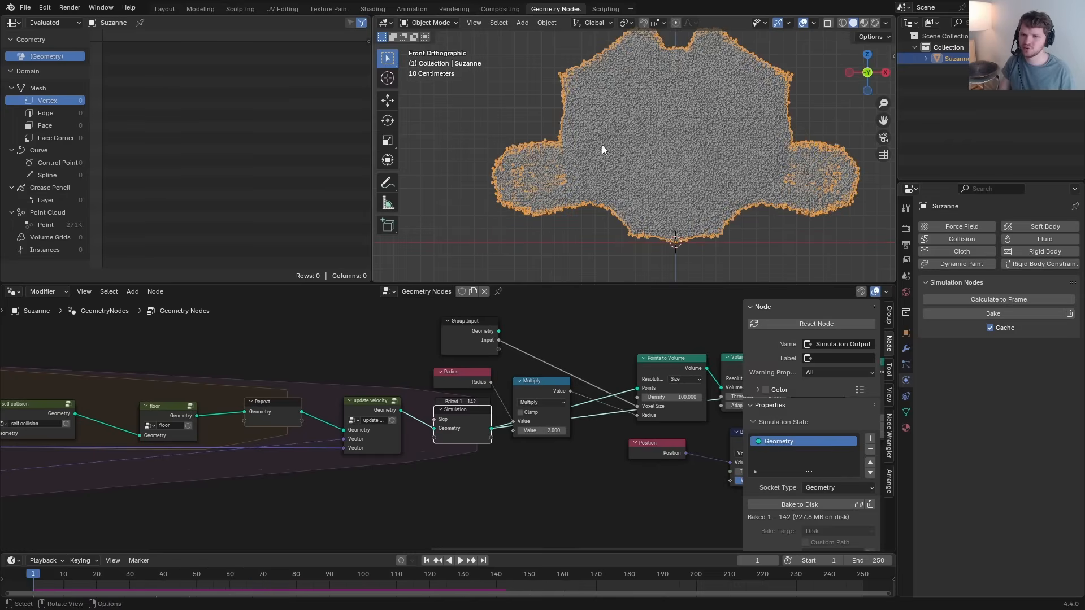
pyautogui.scroll(-2, 565, 155)
pyautogui.moveTo(503, 202)
pyautogui.mouseDown()
pyautogui.moveTo(543, 187)
pyautogui.moveTo(667, 62)
pyautogui.moveTo(531, 206)
pyautogui.mouseUp()
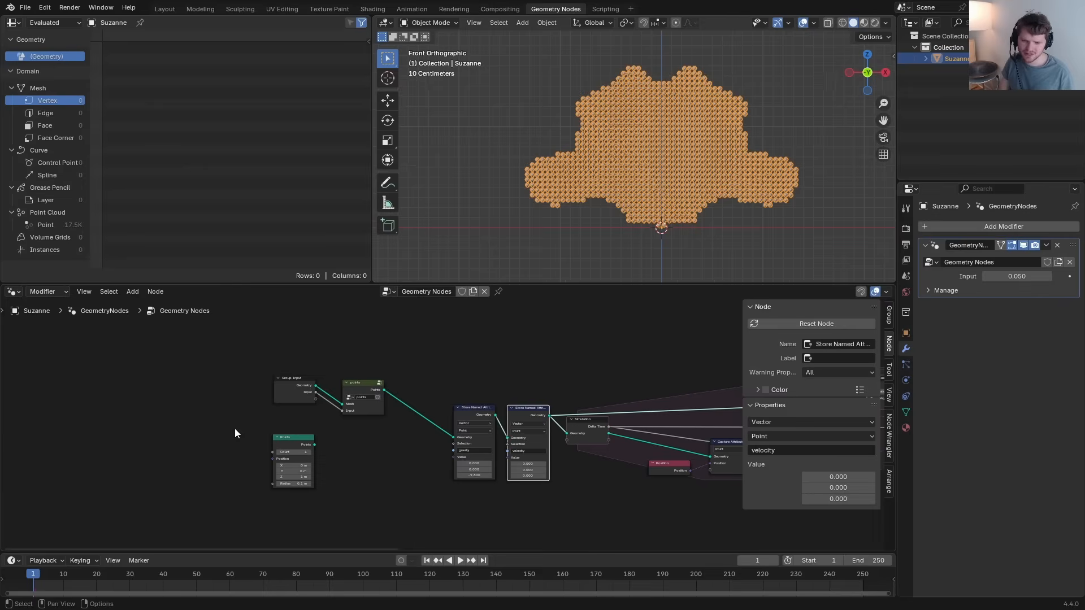
pyautogui.moveTo(235, 428); pyautogui.dragTo(523, 359)
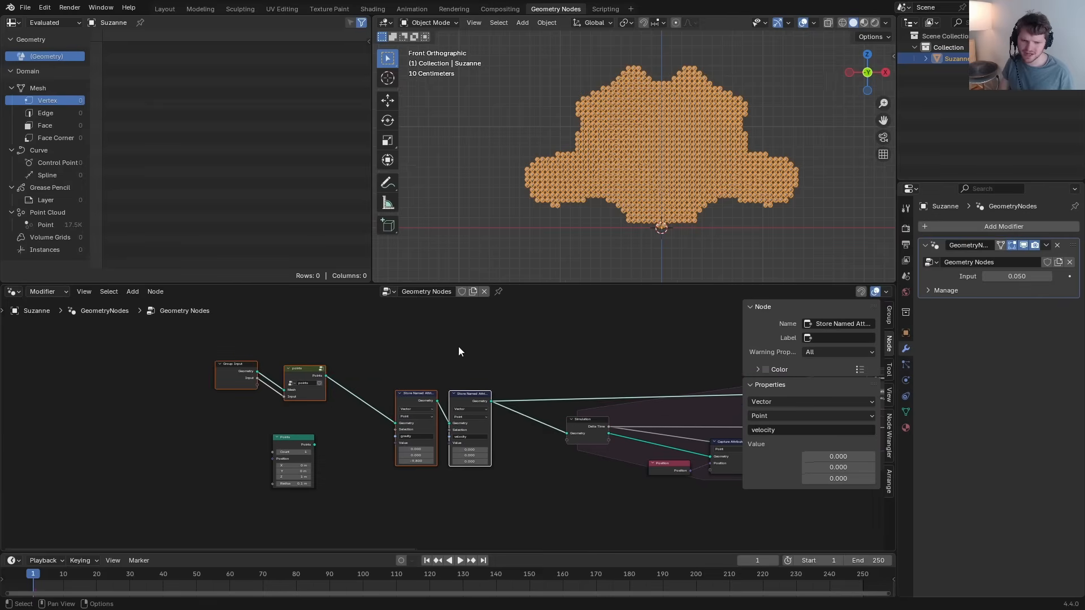
# Step: Add a cube mesh to the scene
pyautogui.scroll(-2, 466, 110)
pyautogui.hotkey('shift', 'a')
pyautogui.moveTo(442, 122)
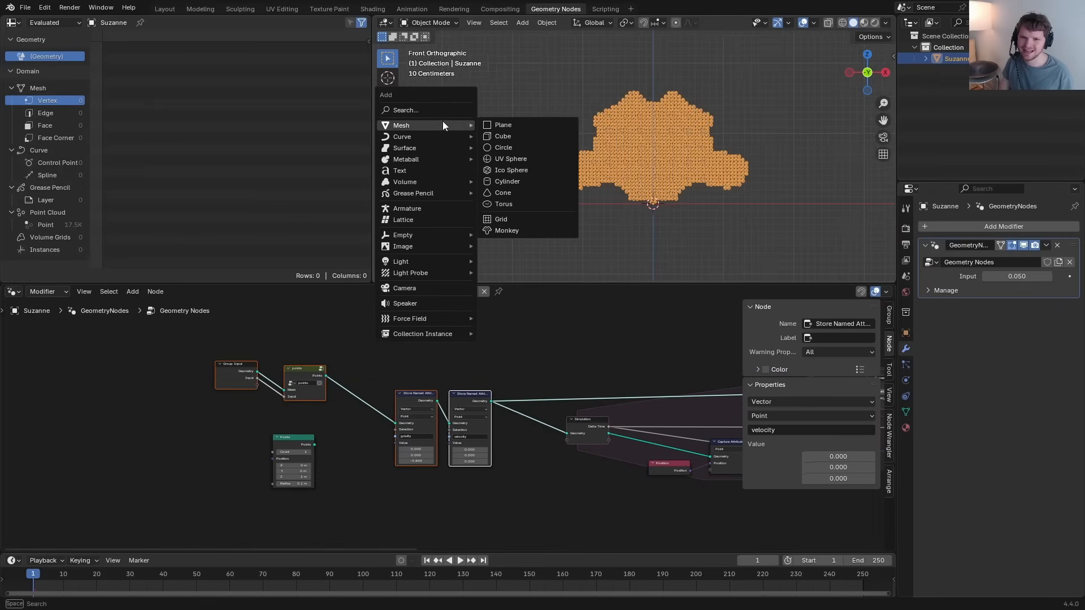
pyautogui.click(500, 136)
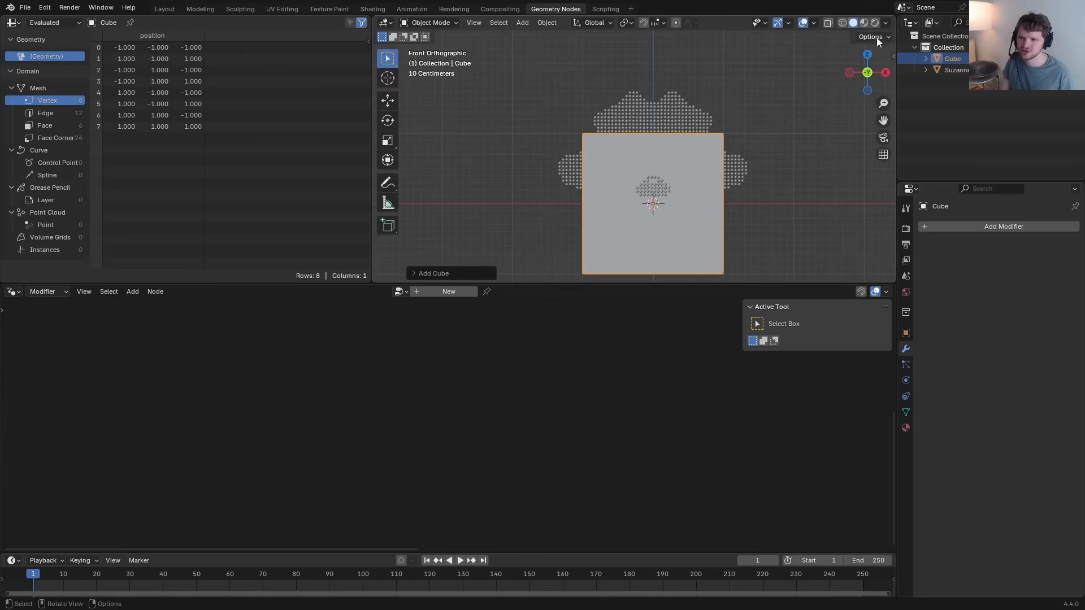
# Step: Enlarge and tilt the cube in wireframe view, placing it over the upper part of the monkey head's points
pyautogui.press('g')
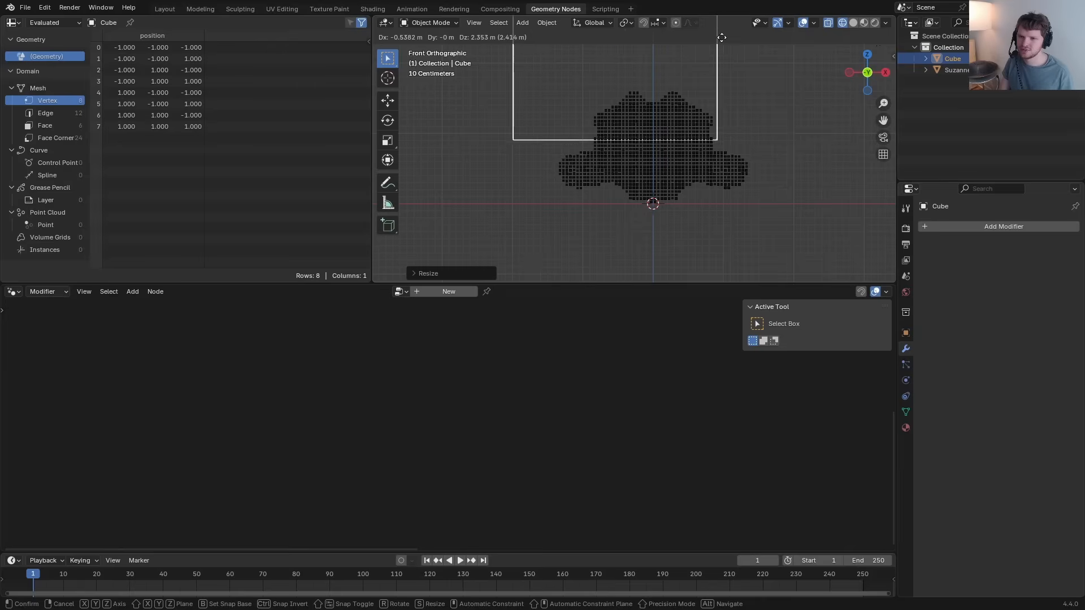
pyautogui.click(732, 30)
pyautogui.press('r')
pyautogui.click(758, 81)
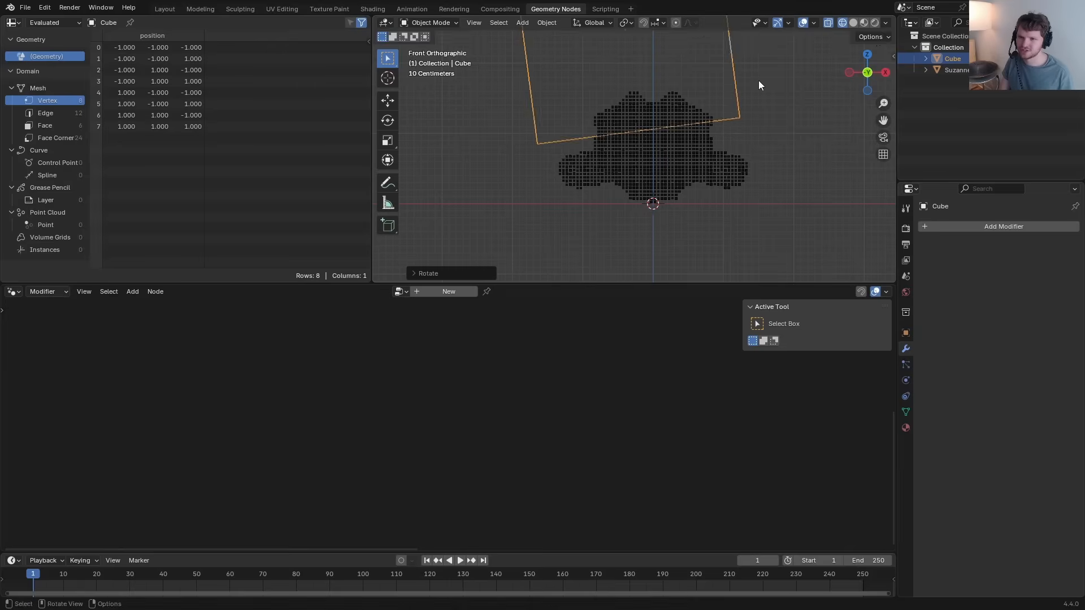
pyautogui.press('g')
pyautogui.click(761, 80)
# Step: Annotate the points inside the cube and the cube's outline, and erase the strokes
pyautogui.moveTo(650, 107); pyautogui.dragTo(695, 125, button='middle')
pyautogui.click(876, 73)
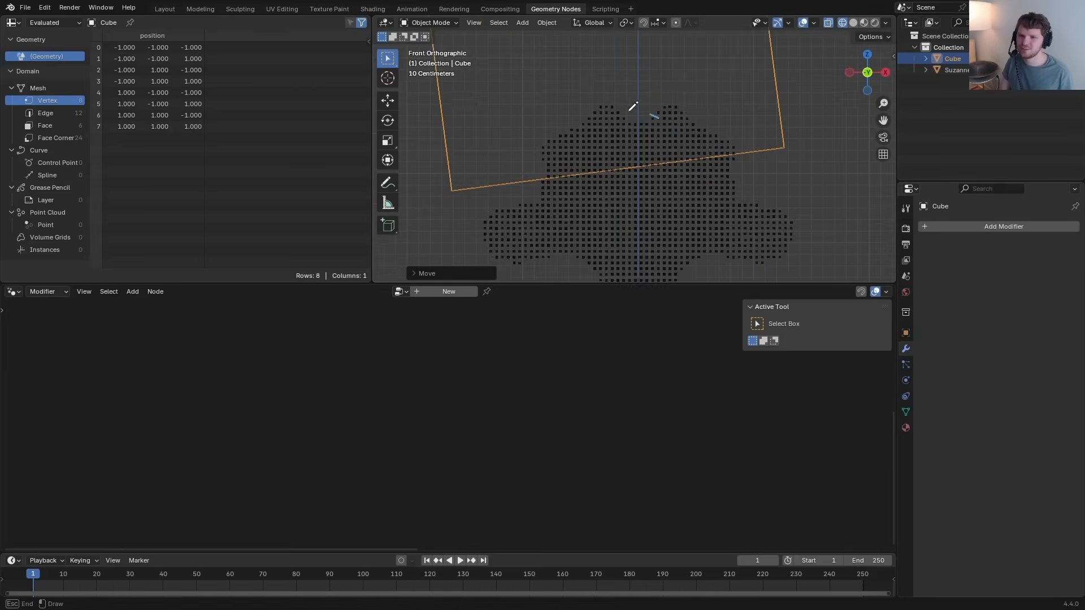
pyautogui.moveTo(657, 117); pyautogui.dragTo(602, 129)
pyautogui.moveTo(455, 190)
pyautogui.mouseDown()
pyautogui.moveTo(760, 165)
pyautogui.moveTo(754, 69)
pyautogui.mouseUp()
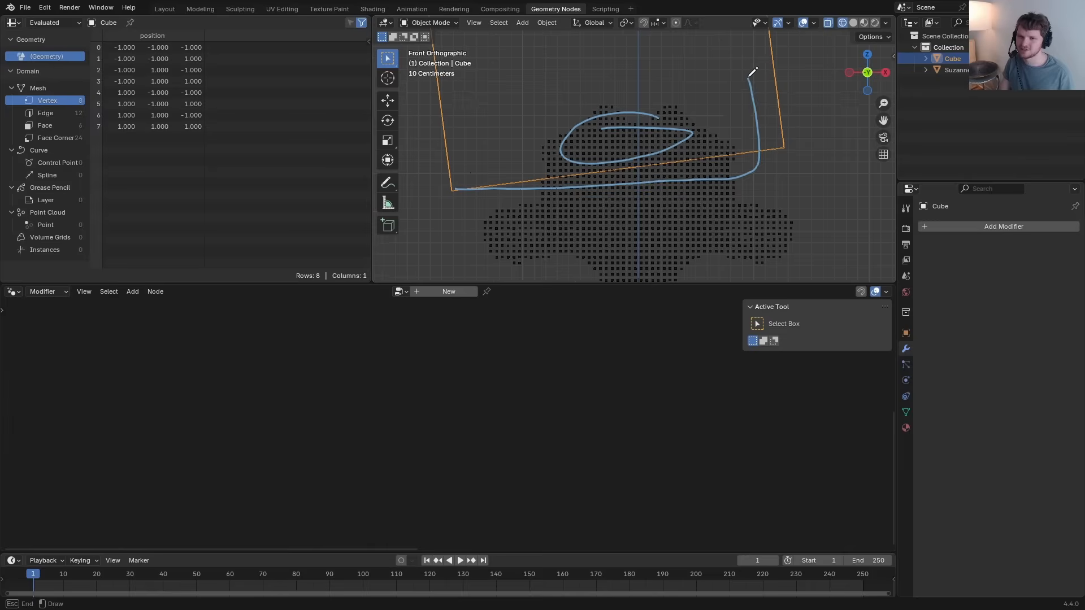
pyautogui.moveTo(760, 74)
pyautogui.mouseDown(button='right')
pyautogui.moveTo(772, 107)
pyautogui.moveTo(720, 175)
pyautogui.mouseUp(button='right')
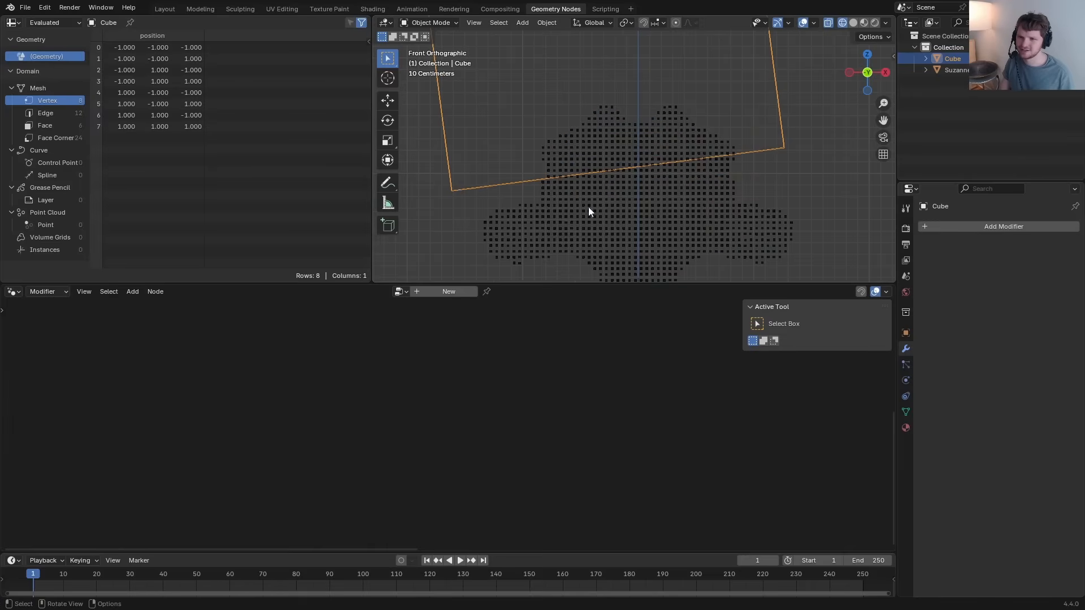
# Step: Duplicate Suzanne's velocity Store Named Attribute node and insert the copy directly after it
pyautogui.click(635, 208)
pyautogui.scroll(2, 379, 341)
pyautogui.click(380, 341)
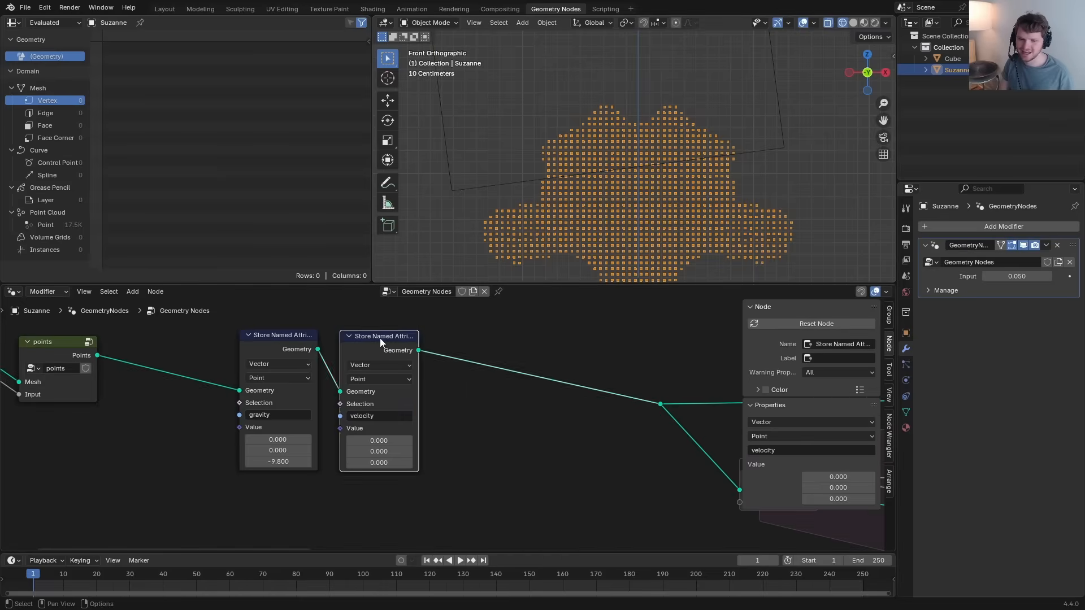
pyautogui.hotkey('shift', 'd')
pyautogui.click(512, 317)
# Step: Set the duplicated Store Named Attribute node to Boolean and name its attribute "active"
pyautogui.click(500, 344)
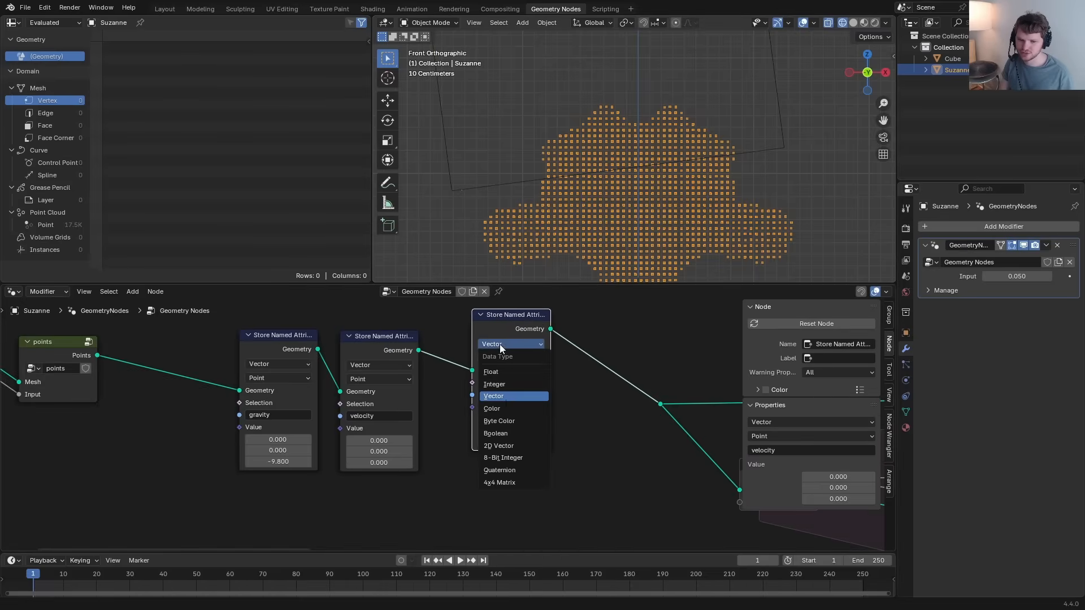
pyautogui.click(501, 434)
pyautogui.click(501, 395)
pyautogui.write('active')
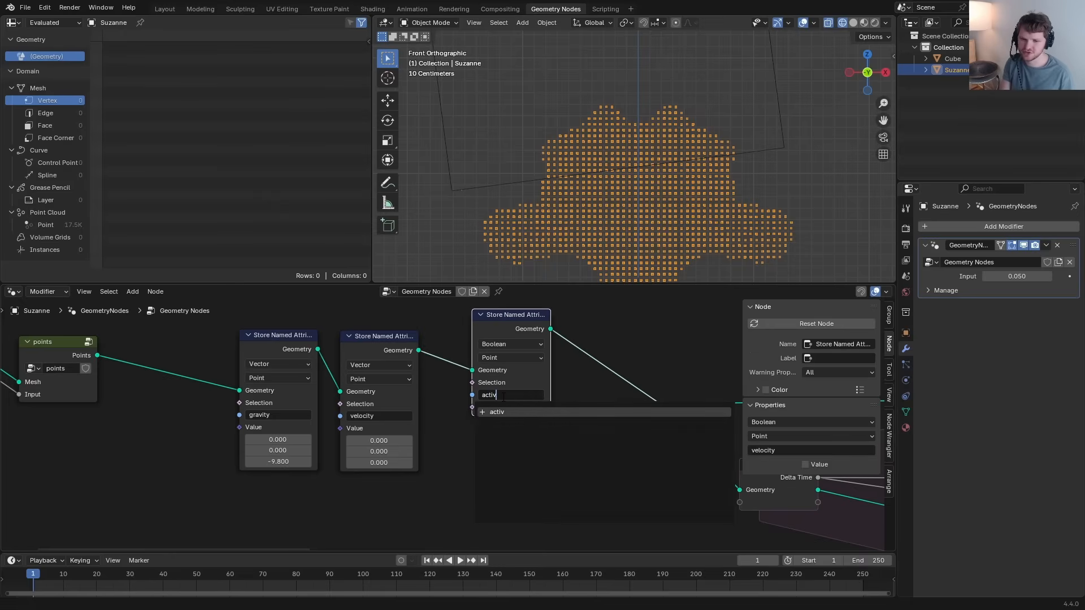
pyautogui.press('Return')
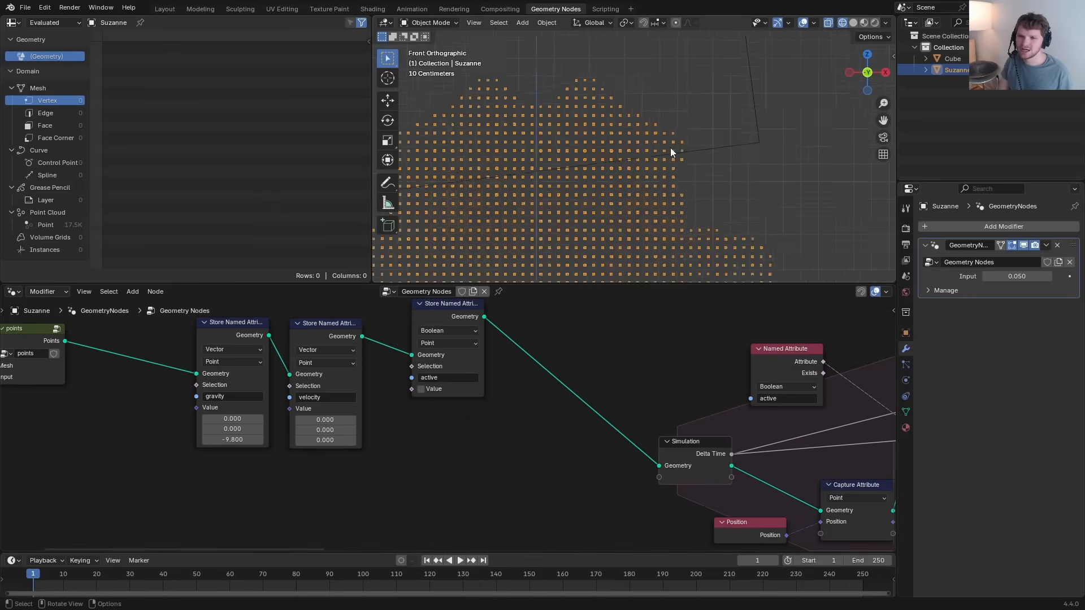
# Step: Annotate a point inside the cube with a circle and an arrow to the cube's lower face
pyautogui.scroll(5, 671, 149)
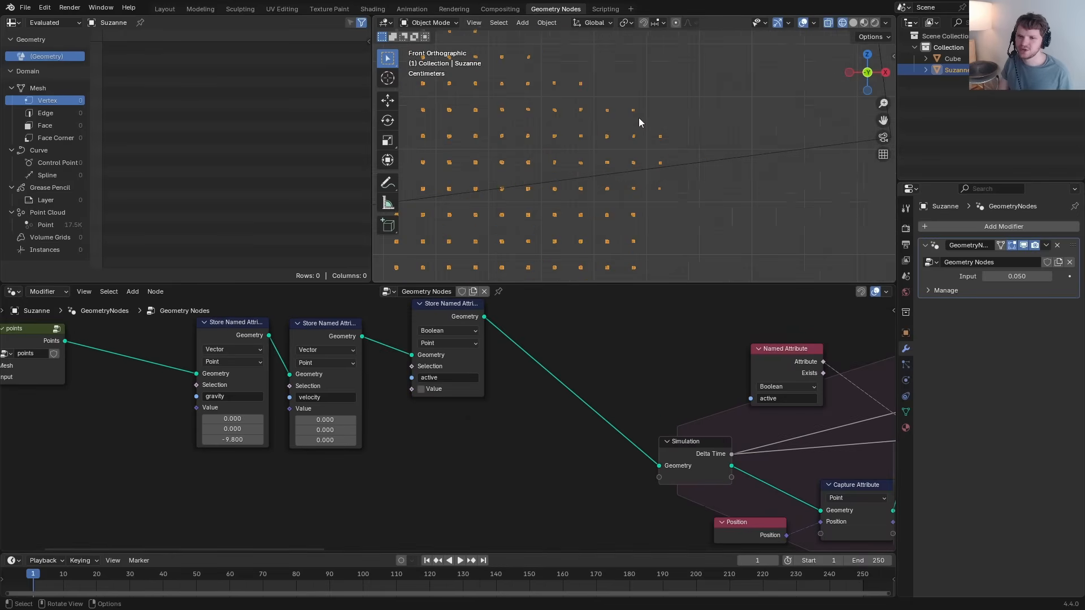
pyautogui.scroll(1, 639, 105)
pyautogui.moveTo(633, 94)
pyautogui.mouseDown()
pyautogui.moveTo(625, 107)
pyautogui.moveTo(636, 113)
pyautogui.mouseUp()
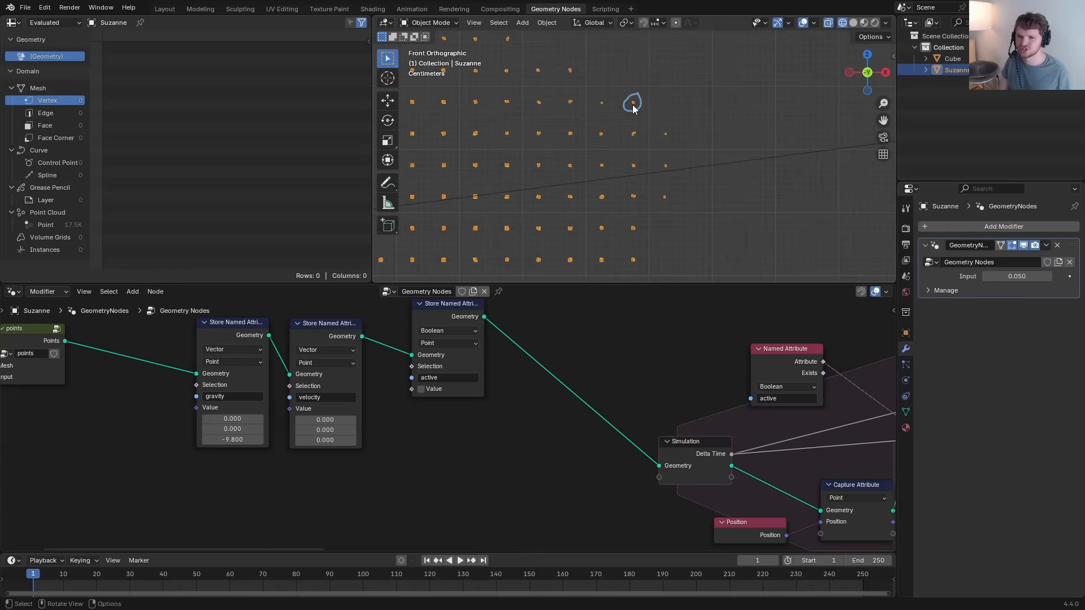
pyautogui.press('d')
pyautogui.moveTo(632, 106); pyautogui.dragTo(646, 170)
pyautogui.moveTo(639, 168); pyautogui.dragTo(652, 165)
# Step: Circle a second point inside the cube, closer to the lower face, and draw a short arrow to that face
pyautogui.keyDown('shift'); pyautogui.moveTo(517, 158); pyautogui.dragTo(653, 150, button='middle'); pyautogui.keyUp('shift')
pyautogui.scroll(2, 647, 155)
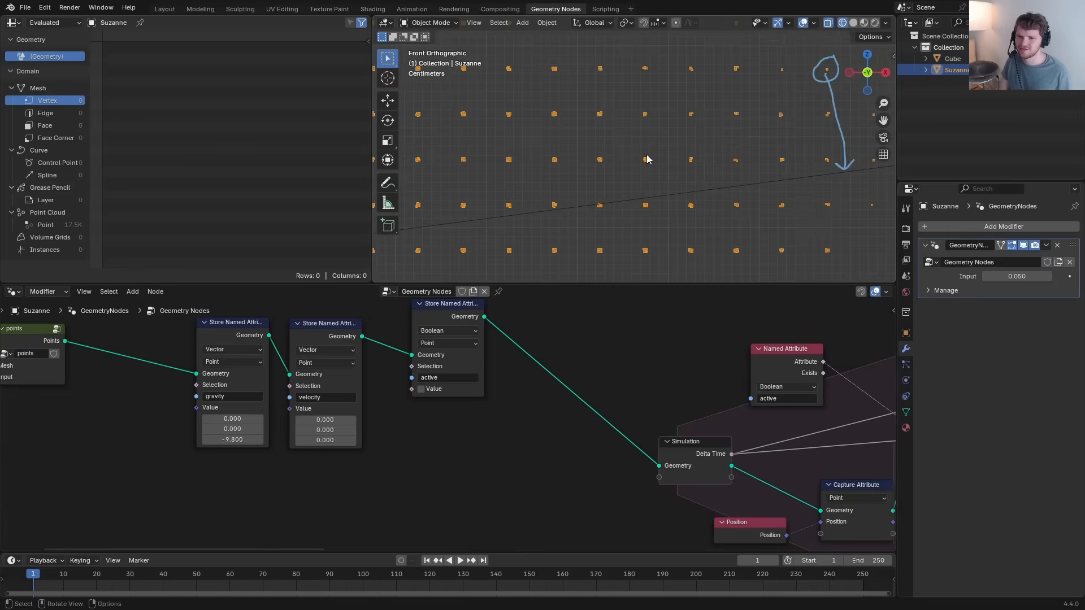
pyautogui.press('d')
pyautogui.moveTo(649, 154)
pyautogui.mouseDown()
pyautogui.moveTo(641, 162)
pyautogui.moveTo(654, 147)
pyautogui.mouseUp()
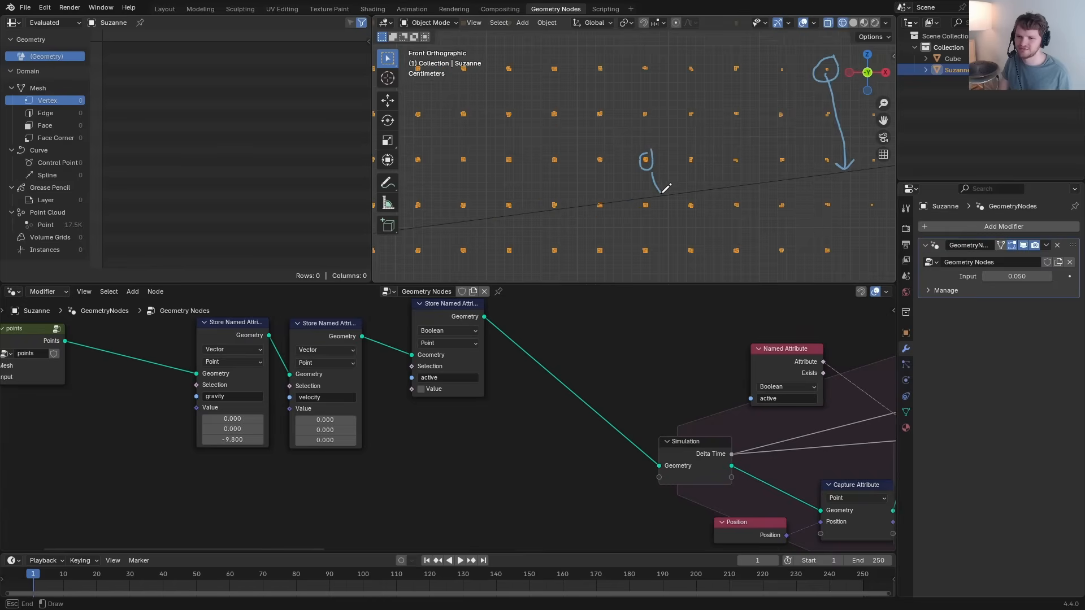
pyautogui.moveTo(662, 192); pyautogui.dragTo(666, 184)
pyautogui.keyDown('shift'); pyautogui.moveTo(729, 148); pyautogui.dragTo(595, 164, button='middle'); pyautogui.keyUp('shift')
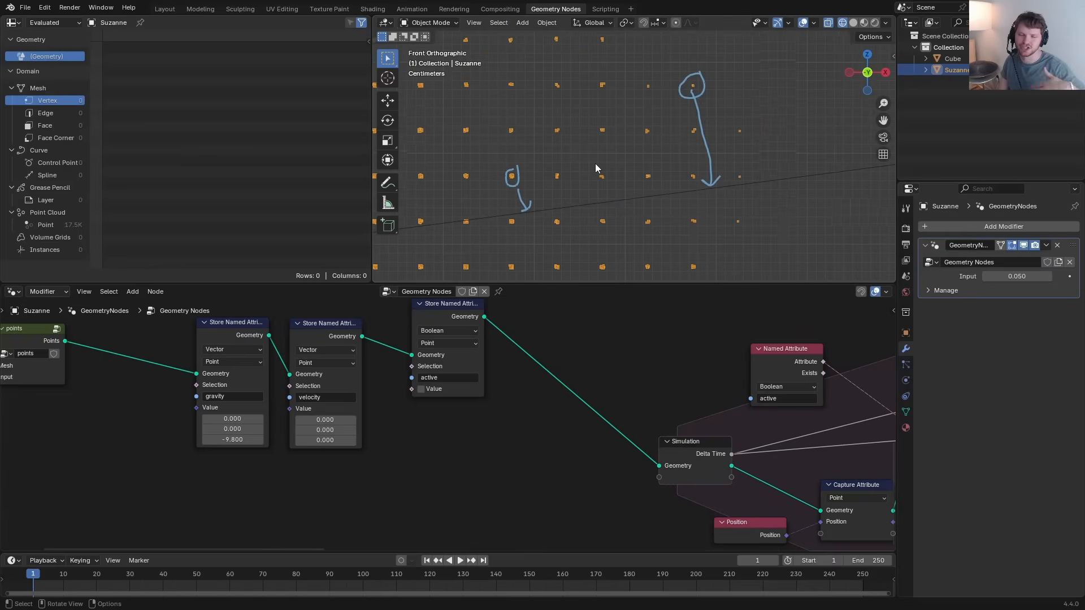
# Step: Draw an arrow pointing outward from the cube's lower face to illustrate its normal, and erase the annotations
pyautogui.moveTo(743, 144)
pyautogui.keyDown('shift'); pyautogui.mouseDown(button='middle')
pyautogui.moveTo(687, 134)
pyautogui.moveTo(667, 156)
pyautogui.moveTo(617, 138)
pyautogui.mouseUp(button='middle'); pyautogui.keyUp('shift')
pyautogui.press('d')
pyautogui.moveTo(617, 138); pyautogui.dragTo(636, 185)
pyautogui.keyDown('shift'); pyautogui.moveTo(604, 138); pyautogui.dragTo(617, 168, button='middle'); pyautogui.keyUp('shift')
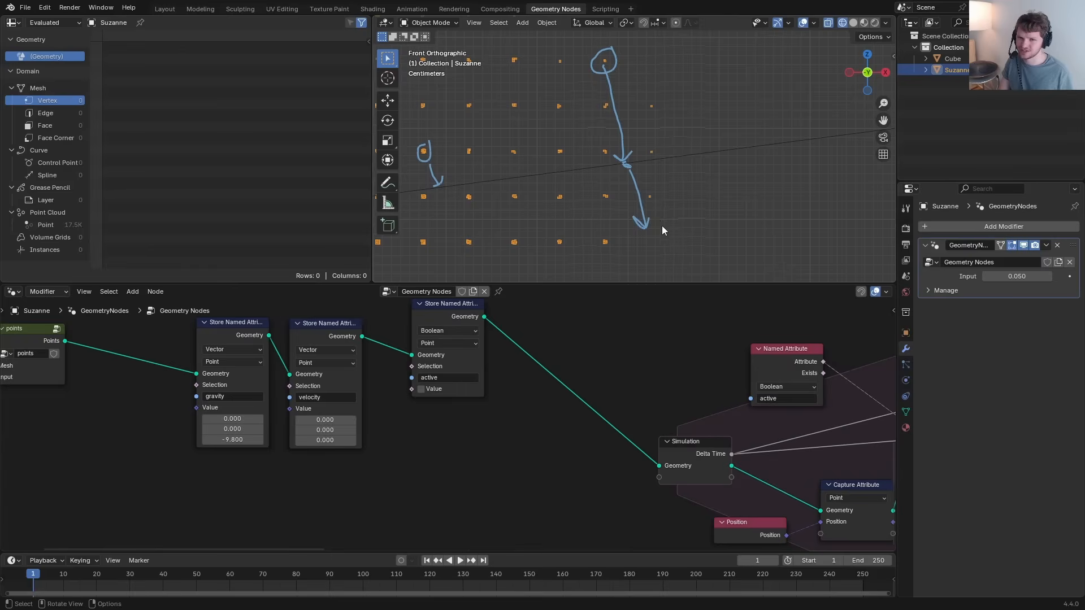
pyautogui.press('d')
pyautogui.moveTo(650, 209); pyautogui.dragTo(466, 195, button='right')
# Step: Annotate a point outside the cube with an arrow toward the nearest face, and erase the strokes
pyautogui.scroll(3, 587, 214)
pyautogui.moveTo(587, 213)
pyautogui.keyDown('shift'); pyautogui.mouseDown(button='middle')
pyautogui.moveTo(574, 171)
pyautogui.moveTo(609, 212)
pyautogui.mouseUp(button='middle'); pyautogui.keyUp('shift')
pyautogui.press('d')
pyautogui.moveTo(555, 176); pyautogui.dragTo(552, 181)
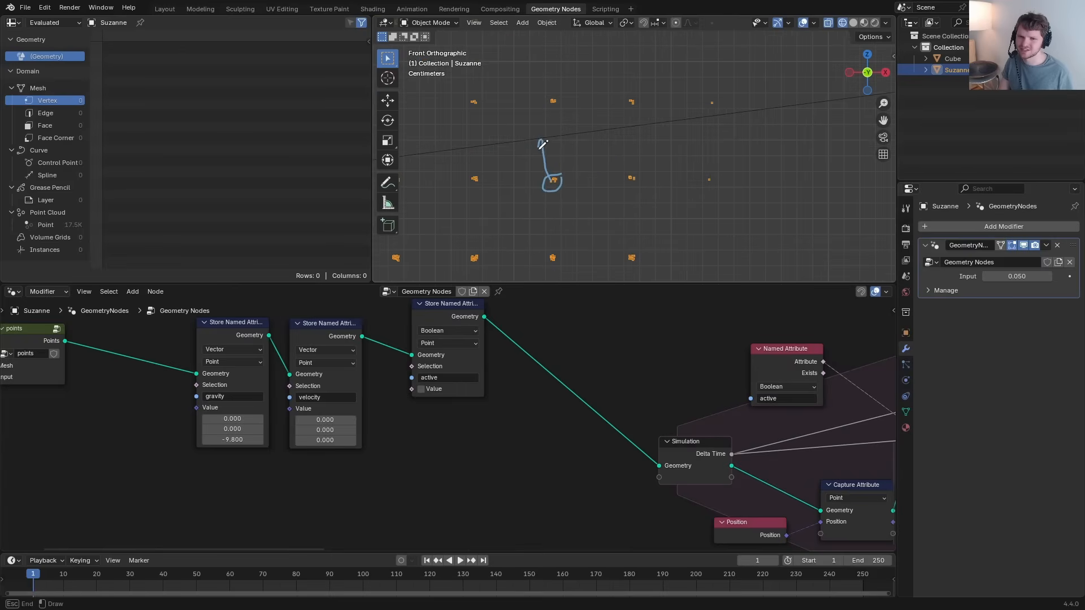
pyautogui.moveTo(540, 138); pyautogui.dragTo(545, 181)
pyautogui.press('d')
pyautogui.moveTo(544, 183)
pyautogui.mouseDown(button='right')
pyautogui.moveTo(500, 133)
pyautogui.moveTo(579, 140)
pyautogui.mouseUp(button='right')
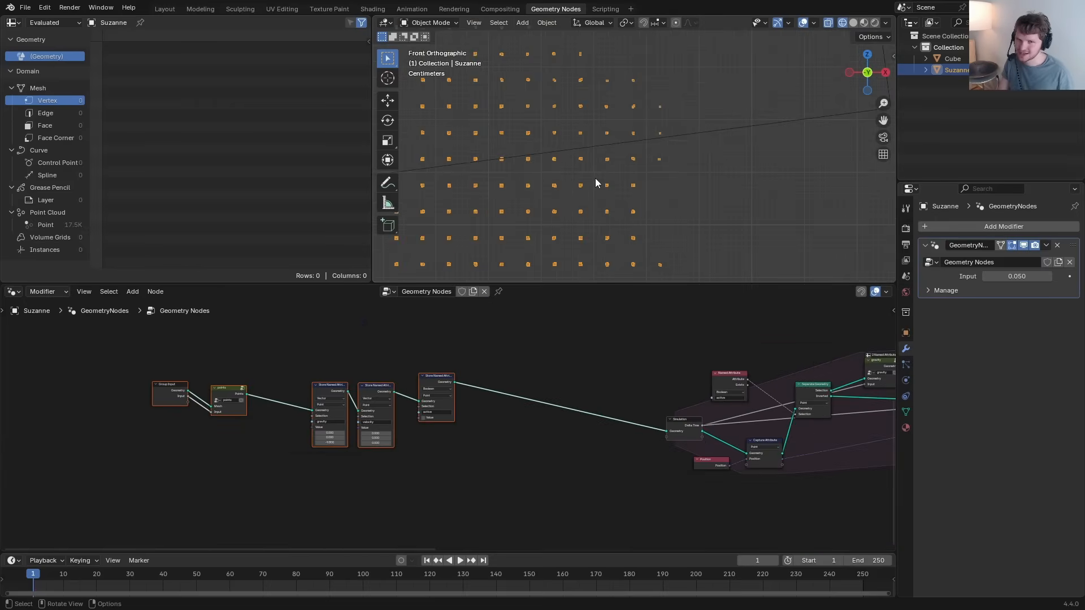
# Step: Add a Sample Nearest Surface node above the link between the active attribute node and the Simulation zone
pyautogui.scroll(1, 506, 391)
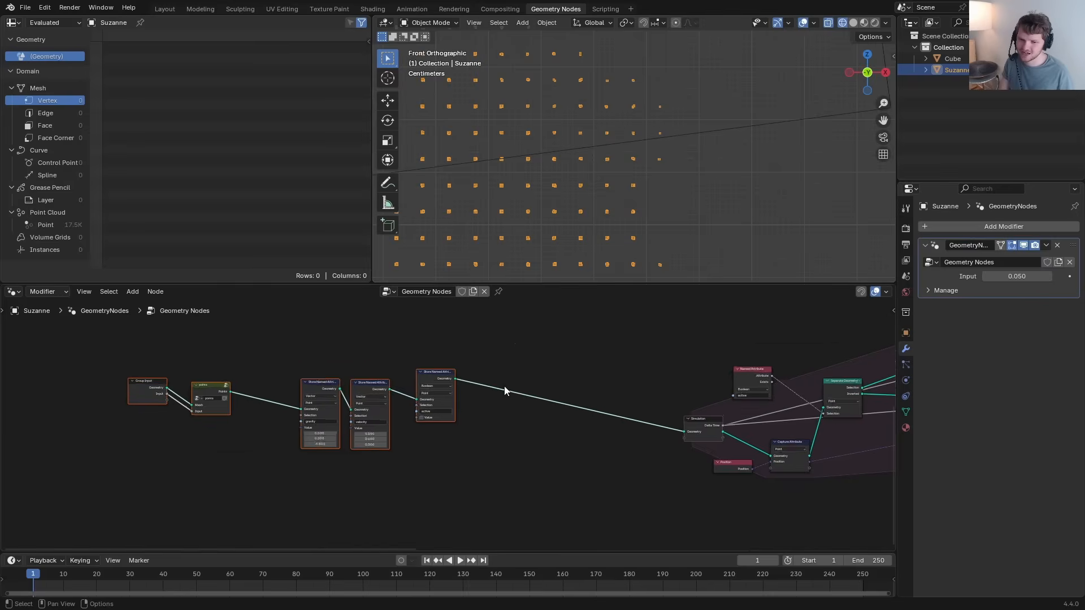
pyautogui.scroll(1, 507, 390)
pyautogui.hotkey('shift', 'a')
pyautogui.write('sample ne')
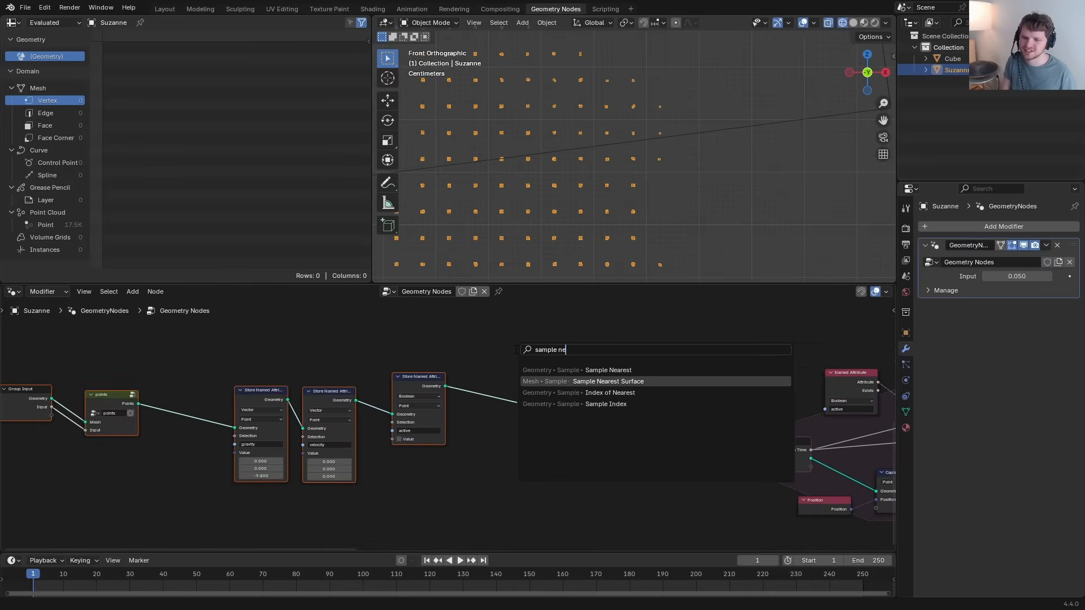
pyautogui.press('Return')
pyautogui.click(540, 302)
# Step: Bring the Cube into the node tree as an Object Info node and set its transform space to Relative
pyautogui.scroll(5, 546, 305)
pyautogui.moveTo(954, 58); pyautogui.dragTo(267, 356)
pyautogui.moveTo(331, 376); pyautogui.dragTo(356, 416, button='middle')
pyautogui.click(345, 413)
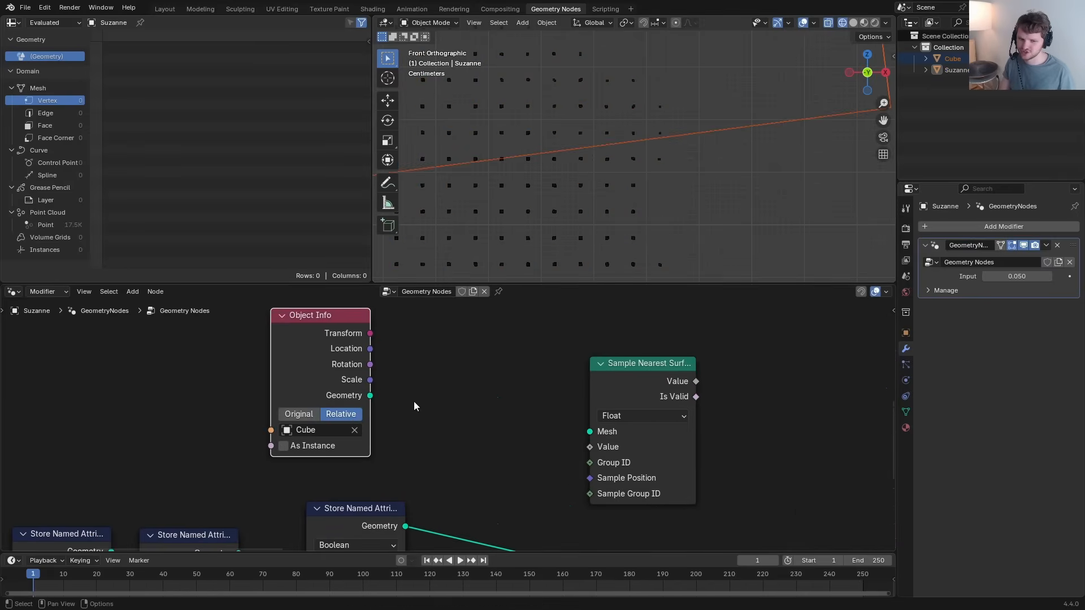
# Step: Connect the cube's Geometry to the Sample Nearest Surface node's Mesh, with the data type set to Vector, and reposition the node
pyautogui.moveTo(414, 401); pyautogui.dragTo(351, 389, button='middle')
pyautogui.moveTo(307, 383); pyautogui.dragTo(535, 415)
pyautogui.moveTo(534, 355); pyautogui.dragTo(574, 397, button='middle')
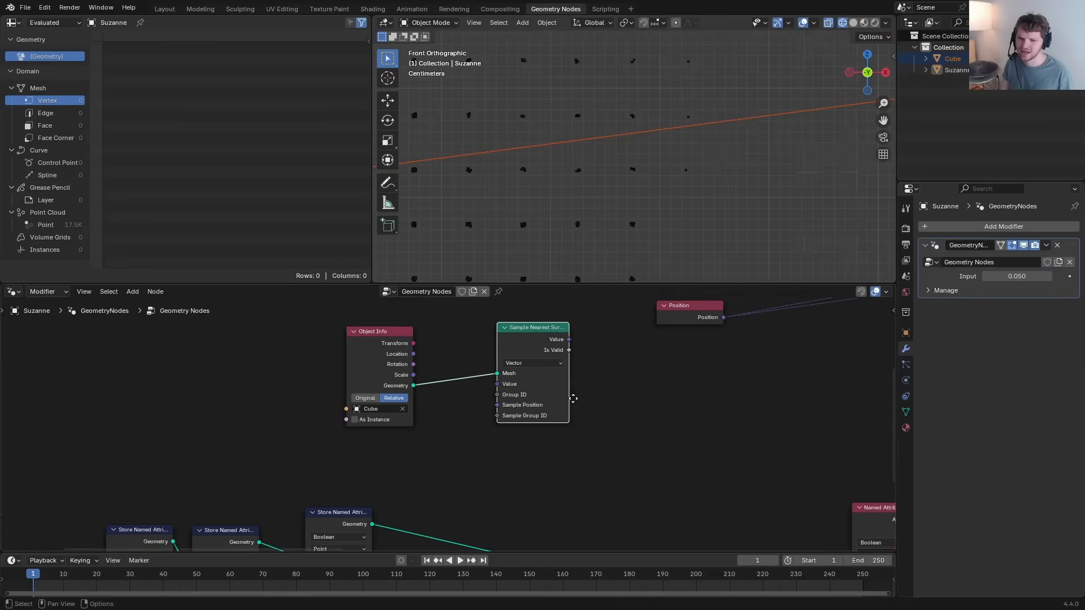
pyautogui.press('g')
pyautogui.click(536, 355)
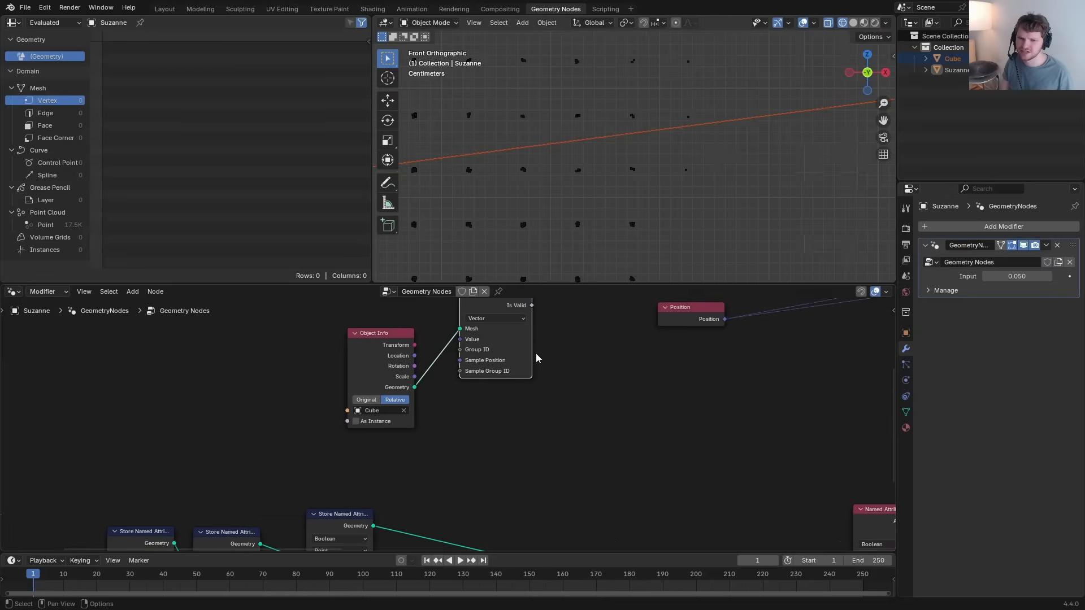
# Step: Duplicate the Sample Nearest Surface node, connect the cube's Geometry to the copy's Mesh, and arrange both nodes
pyautogui.moveTo(414, 388); pyautogui.dragTo(433, 400)
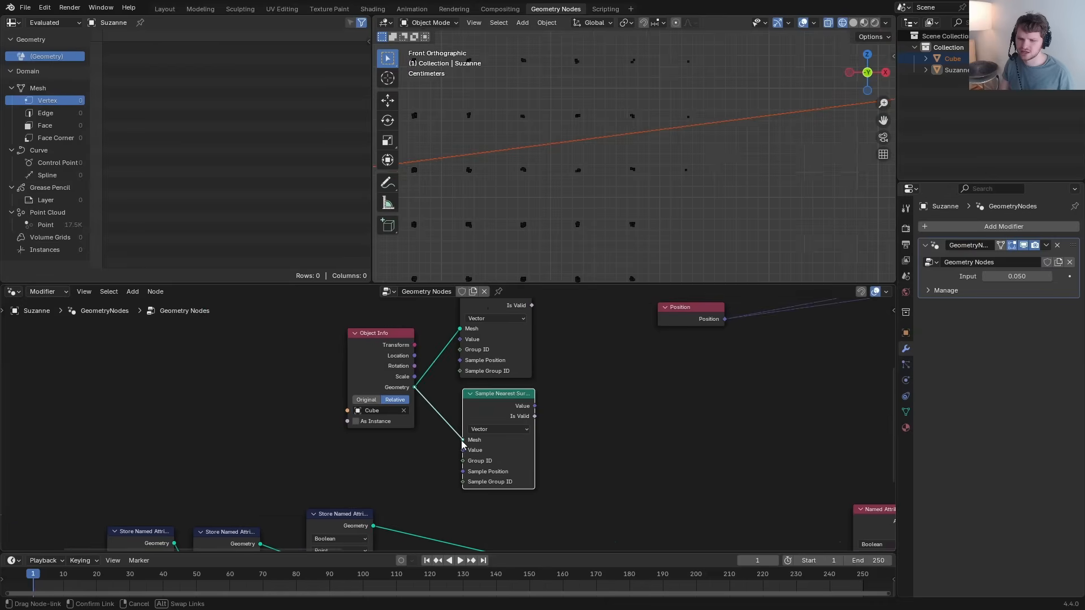
pyautogui.moveTo(462, 441); pyautogui.dragTo(461, 441)
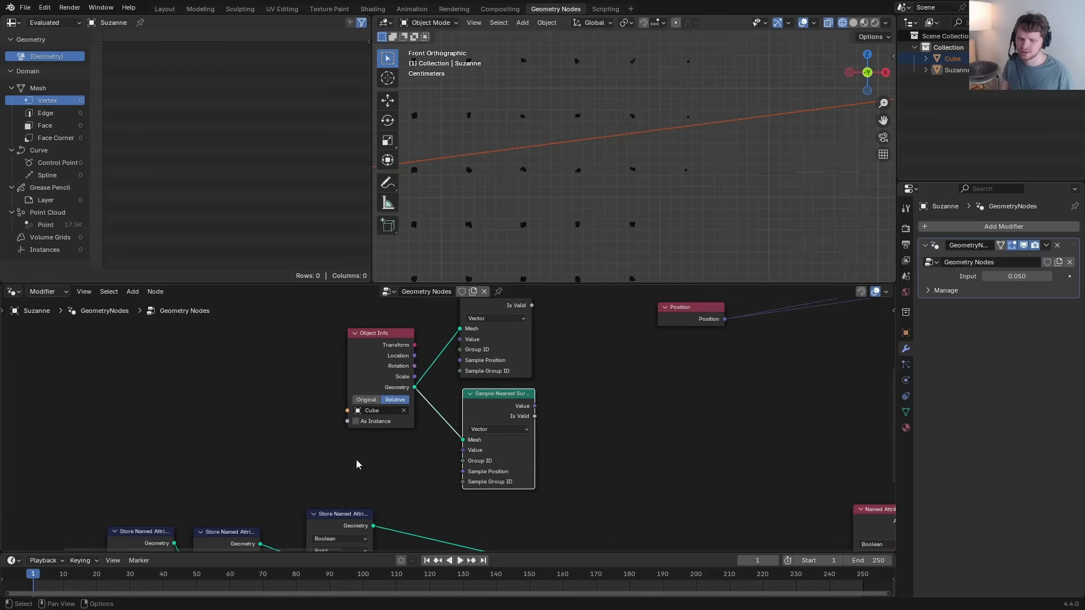
pyautogui.press('g')
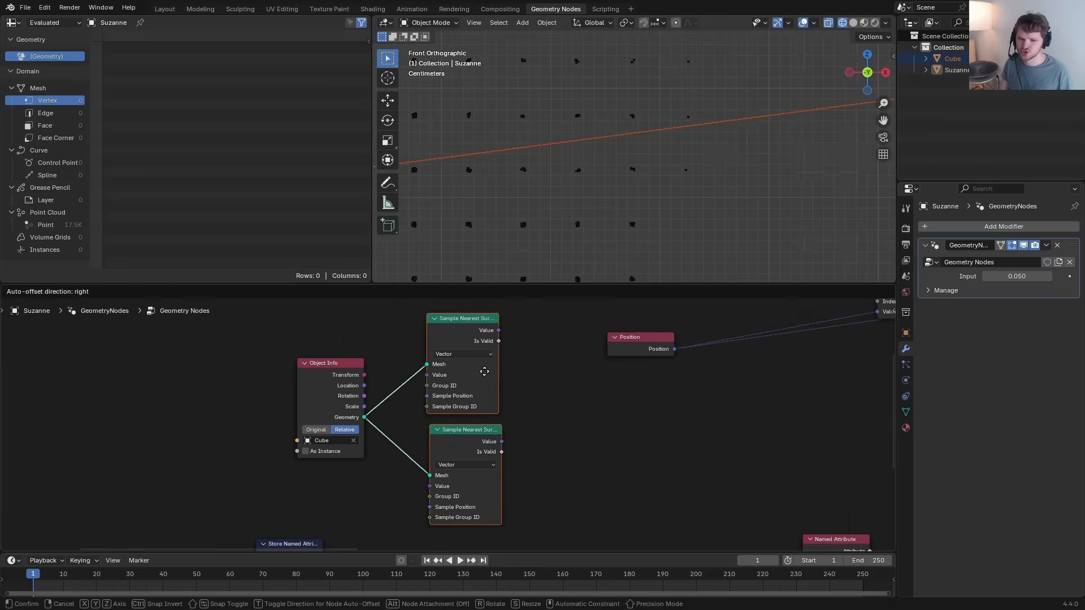
pyautogui.click(482, 383)
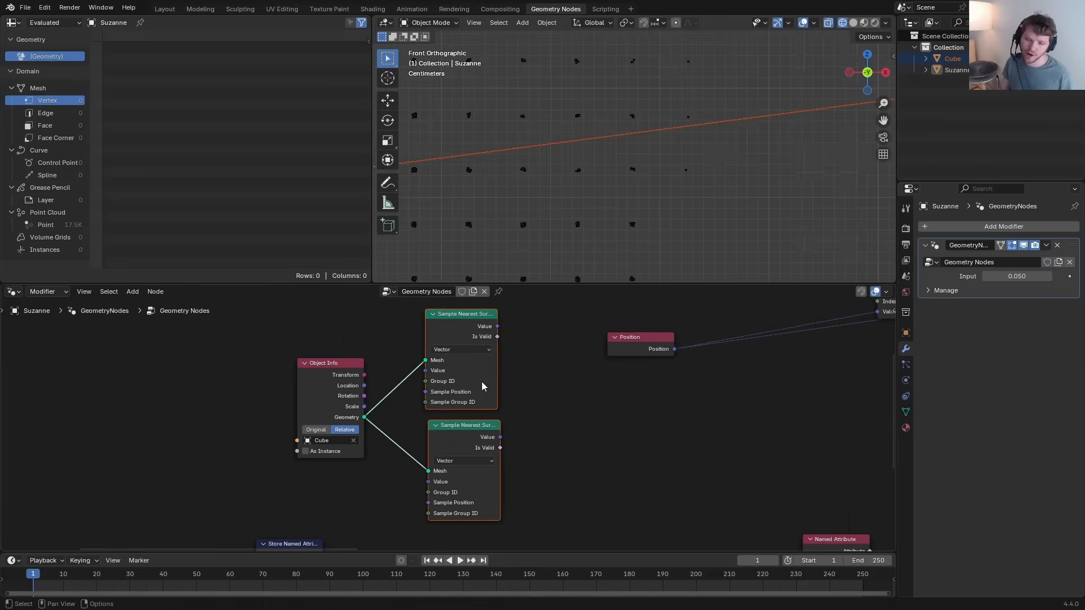
# Step: Hide the Object Info node's unused sockets and connect a new Position node to the first Sample Nearest Surface node's Value
pyautogui.click(331, 395)
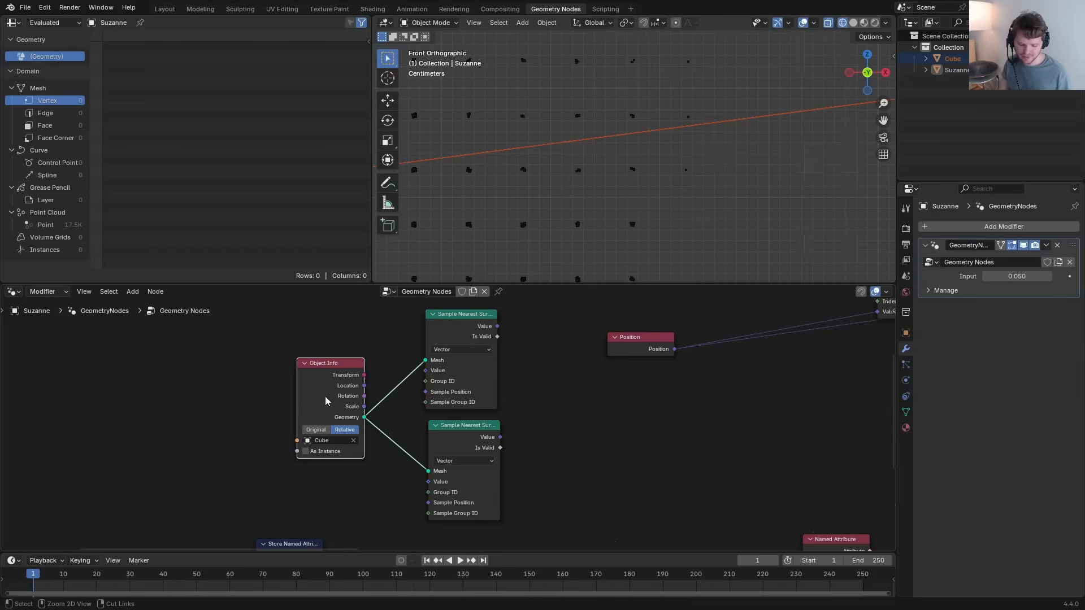
pyautogui.hotkey('ctrl', 'h')
pyautogui.scroll(2, 357, 362)
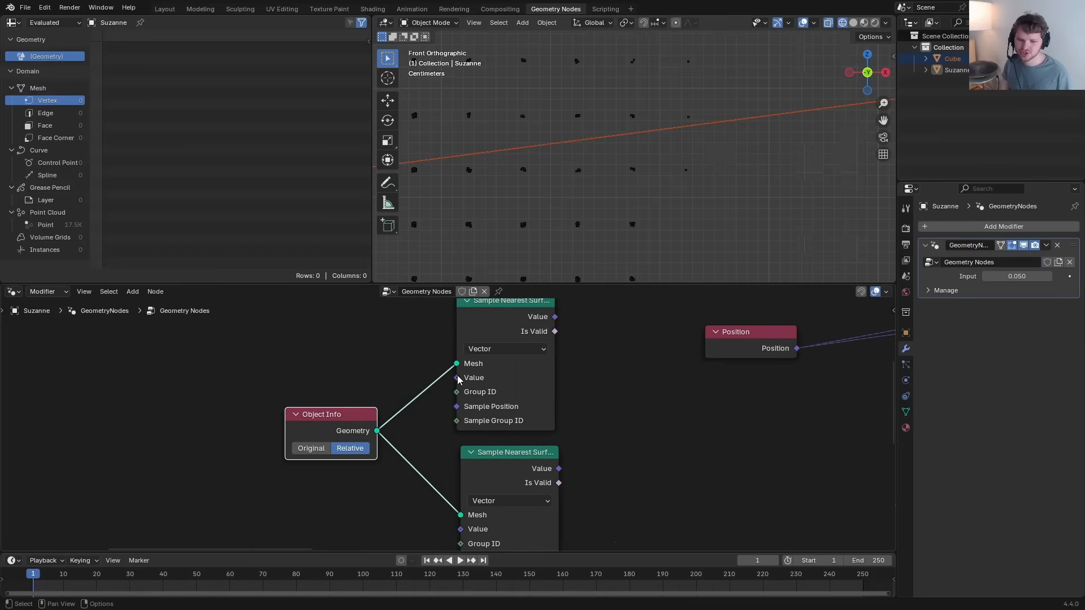
pyautogui.moveTo(451, 375); pyautogui.dragTo(329, 346)
pyautogui.write('pos')
pyautogui.press('Return')
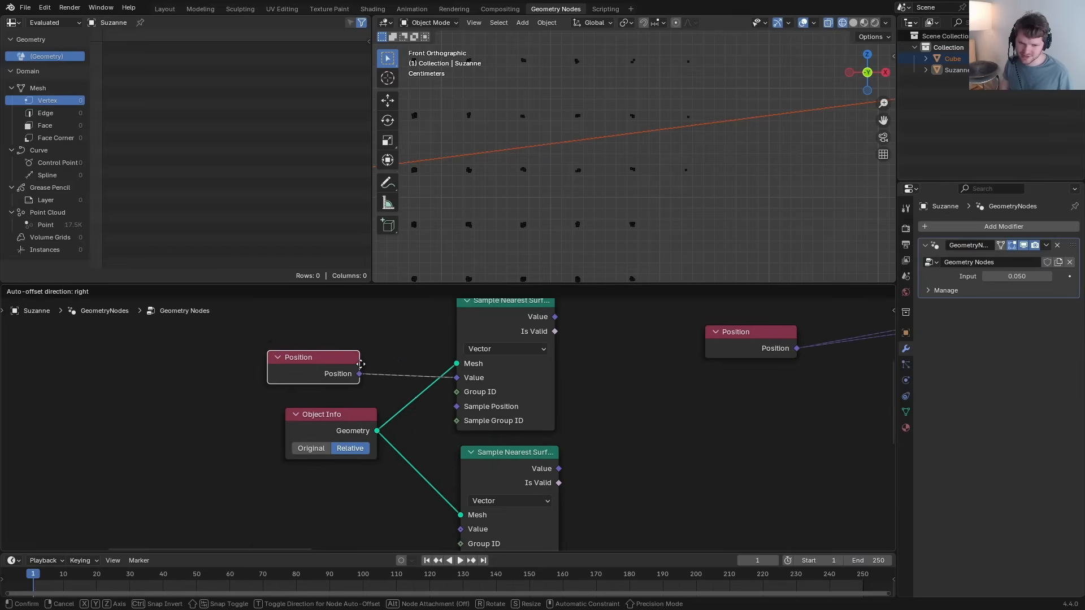
pyautogui.click(373, 363)
# Step: Add a Normal node and connect it to the second Sample Nearest Surface node's Value input
pyautogui.moveTo(411, 432); pyautogui.dragTo(397, 360, button='middle')
pyautogui.moveTo(447, 457); pyautogui.dragTo(335, 462)
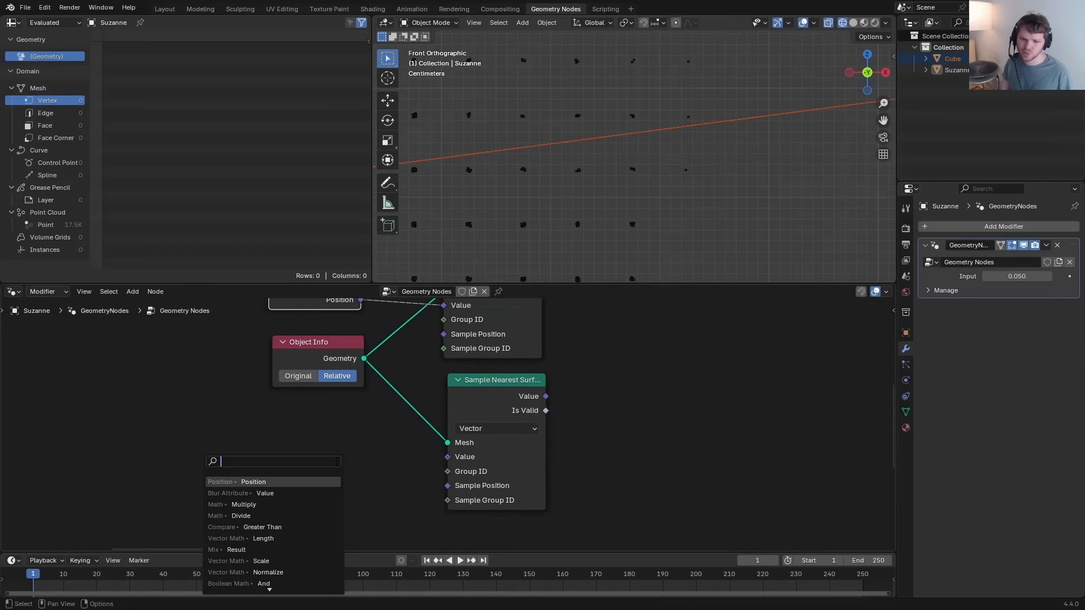
pyautogui.write('norm')
pyautogui.press('Return')
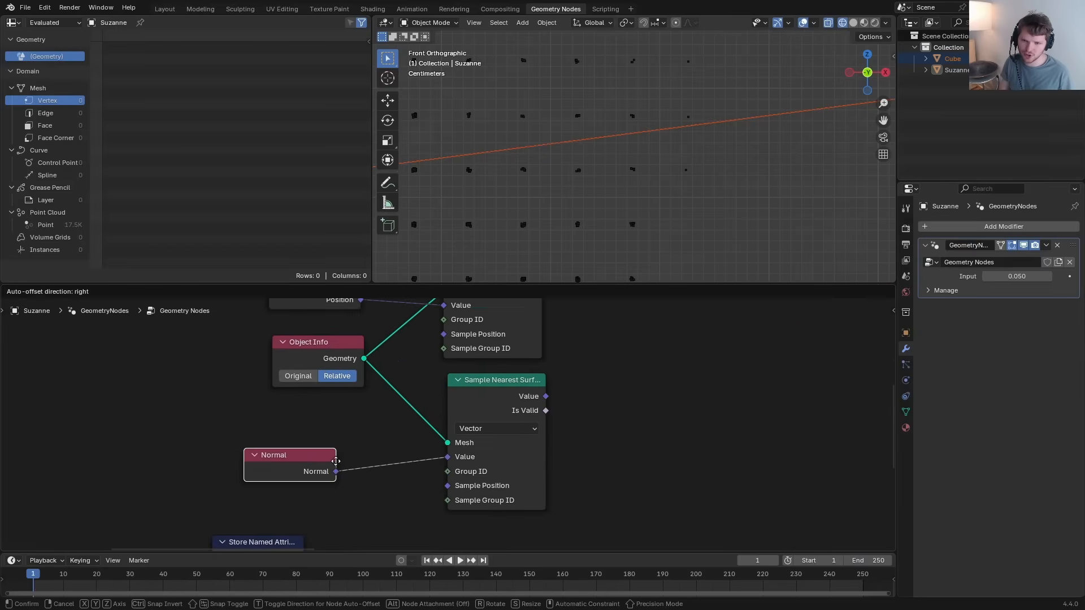
pyautogui.click(336, 461)
# Step: Annotate an arrow from a point to the cube's edge and subtract Position from the first sampled value with a new Subtract node
pyautogui.press('d')
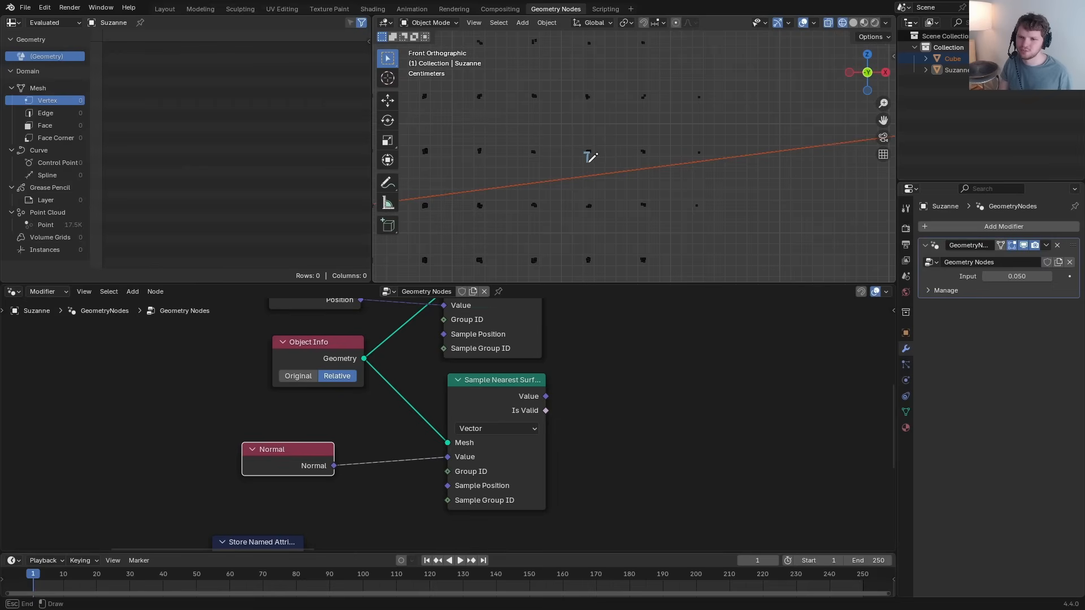
pyautogui.moveTo(589, 175); pyautogui.dragTo(592, 172)
pyautogui.moveTo(550, 327); pyautogui.dragTo(459, 367, button='middle')
pyautogui.moveTo(443, 362); pyautogui.dragTo(529, 352)
pyautogui.write('subt')
pyautogui.press('Return')
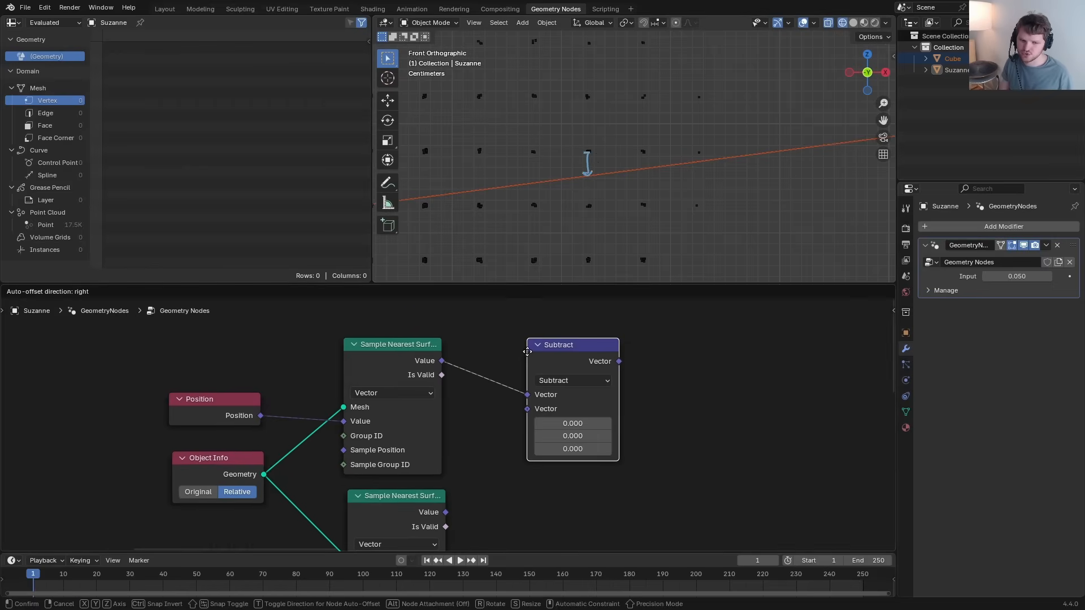
pyautogui.moveTo(260, 416); pyautogui.dragTo(531, 415)
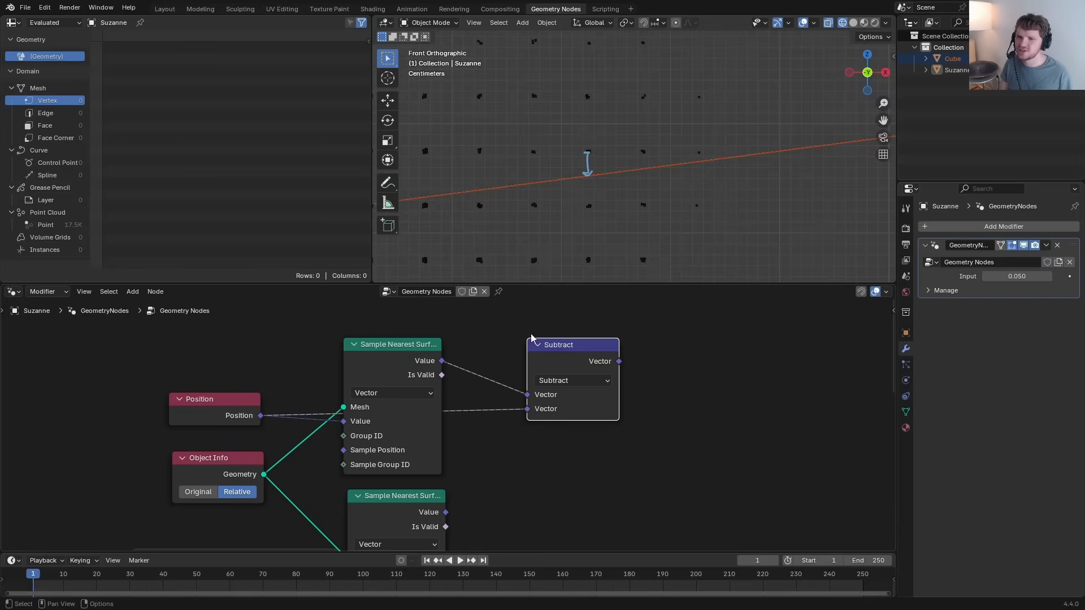
# Step: Add a Dot Product node that takes the Subtract vector and the second Sample Nearest Surface node's Value
pyautogui.scroll(3, 554, 156)
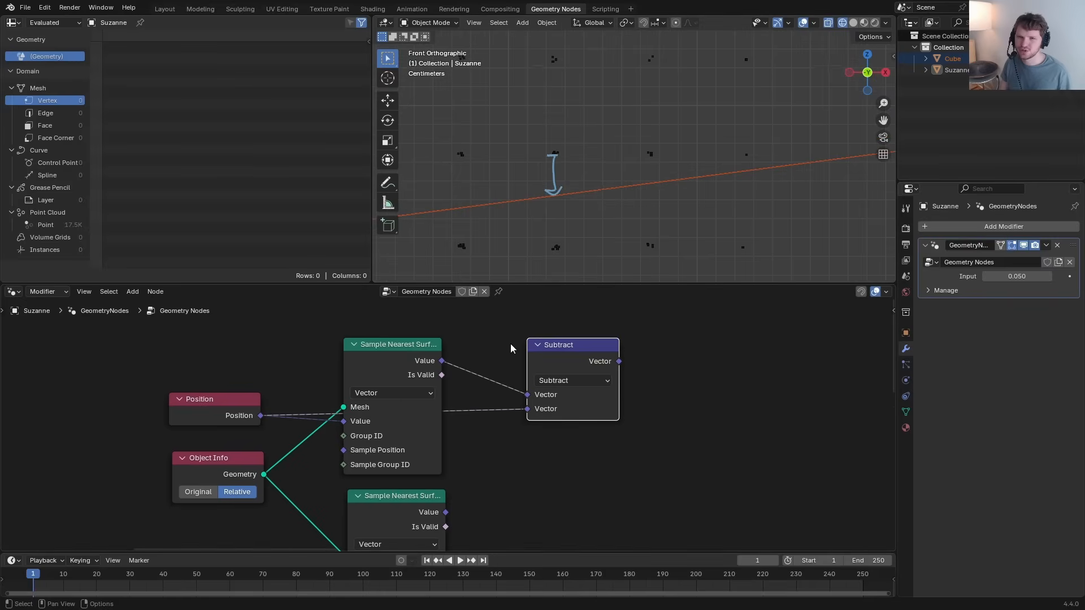
pyautogui.moveTo(513, 344); pyautogui.dragTo(426, 430, button='middle')
pyautogui.moveTo(494, 349); pyautogui.dragTo(582, 376)
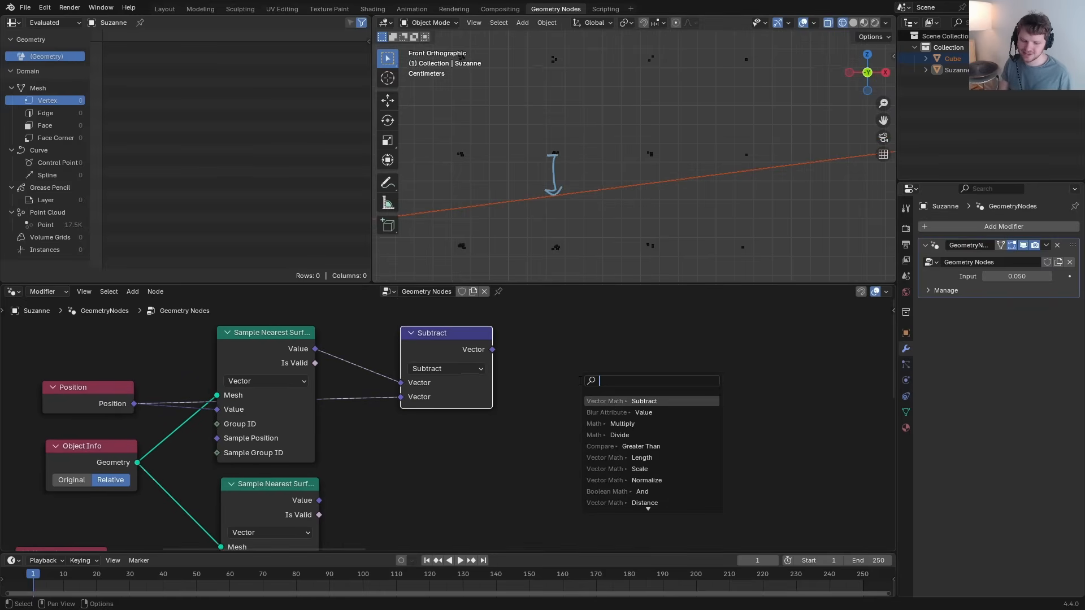
pyautogui.write('dot')
pyautogui.press('Return')
pyautogui.click(578, 380)
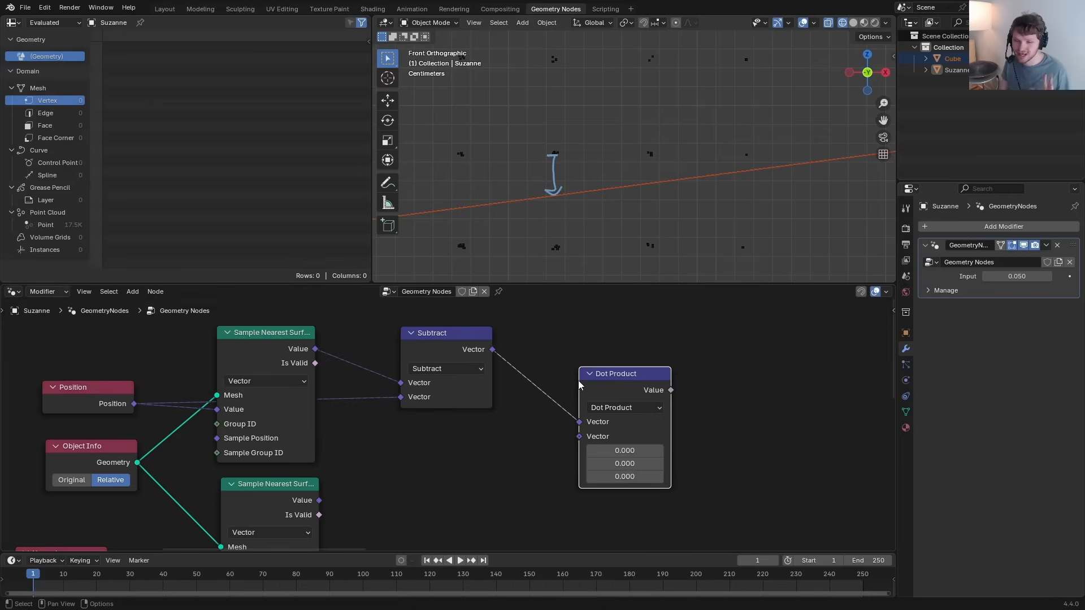
pyautogui.moveTo(579, 437); pyautogui.dragTo(320, 493)
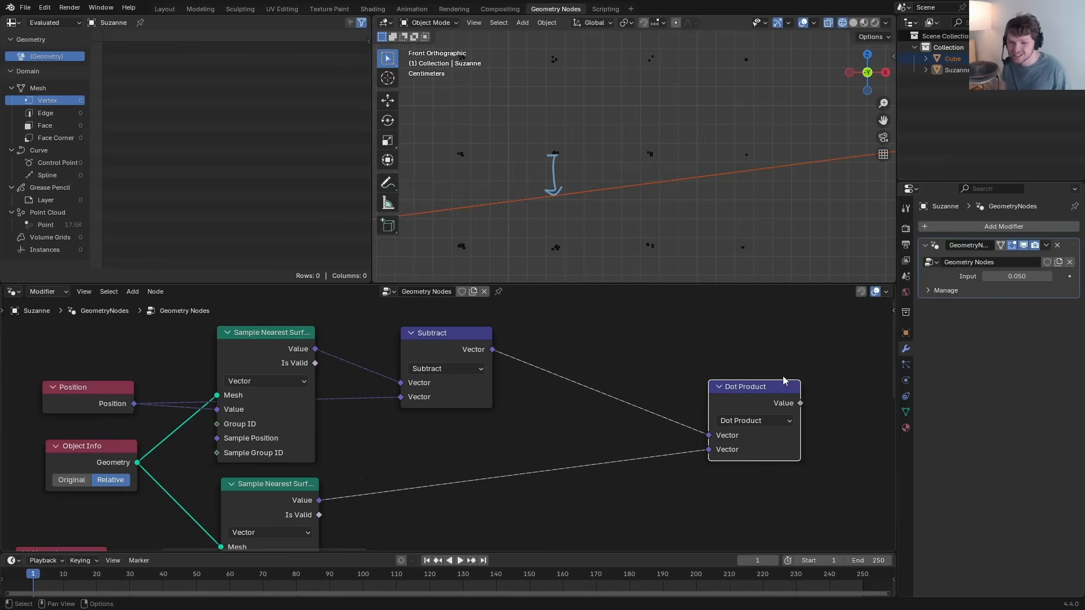
pyautogui.moveTo(381, 499); pyautogui.dragTo(397, 458, button='middle')
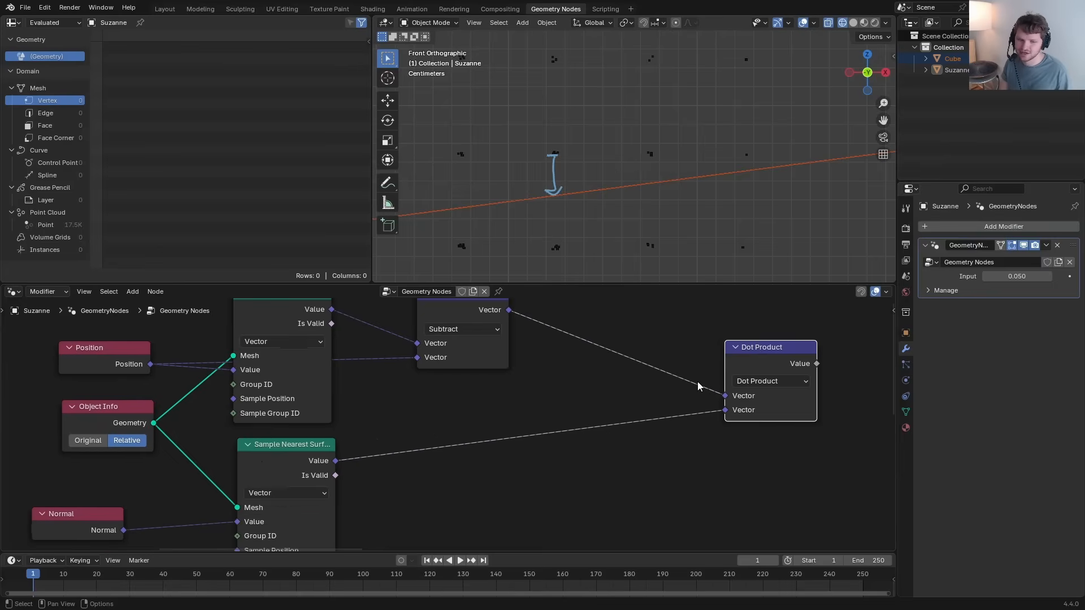
# Step: Duplicate the Subtract node onto its link to the Dot Product and set the copy's operation to Normalize
pyautogui.moveTo(293, 434); pyautogui.dragTo(246, 483, button='middle')
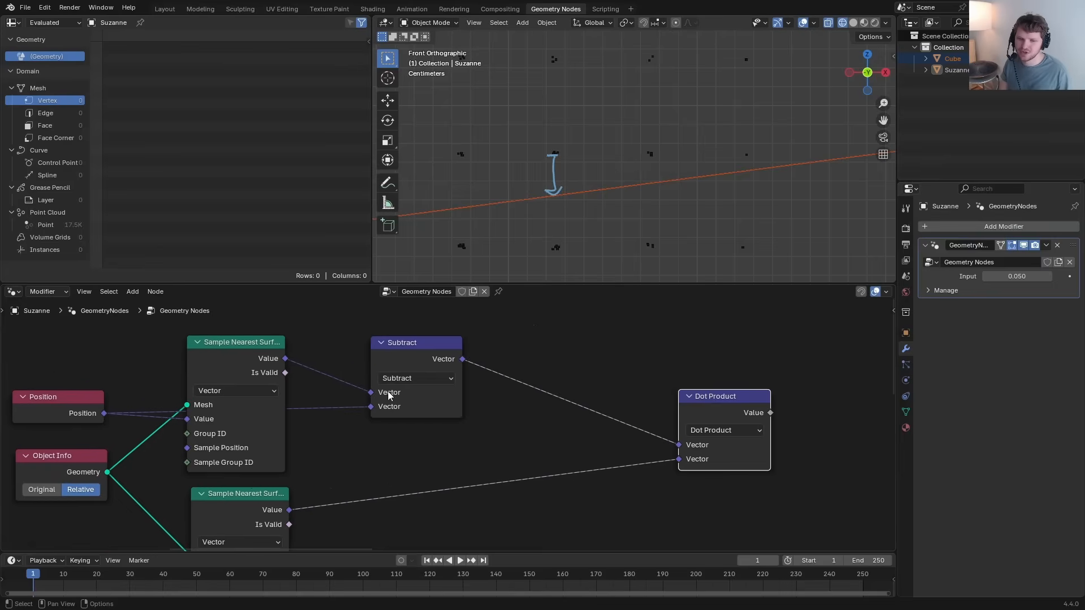
pyautogui.moveTo(408, 361); pyautogui.dragTo(353, 362)
pyautogui.hotkey('shift', 'd')
pyautogui.click(496, 368)
pyautogui.click(494, 376)
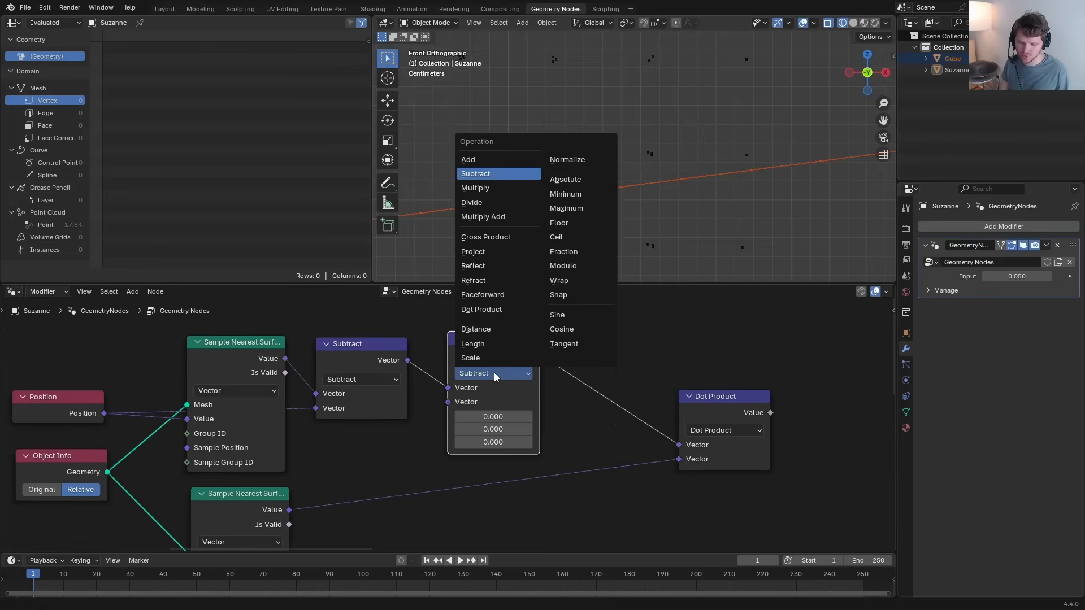
pyautogui.press('n')
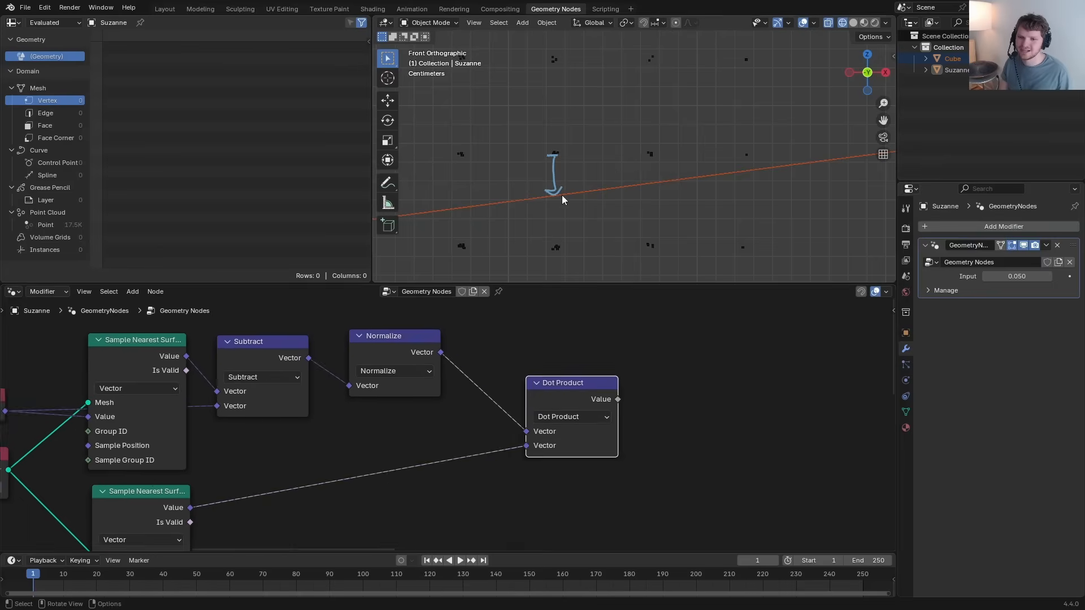
# Step: Feed the Dot Product's value into a new Greater Than compare node, sketch explanatory arrows at the cube's edge, and erase the annotations
pyautogui.press('d')
pyautogui.moveTo(556, 195); pyautogui.dragTo(563, 238)
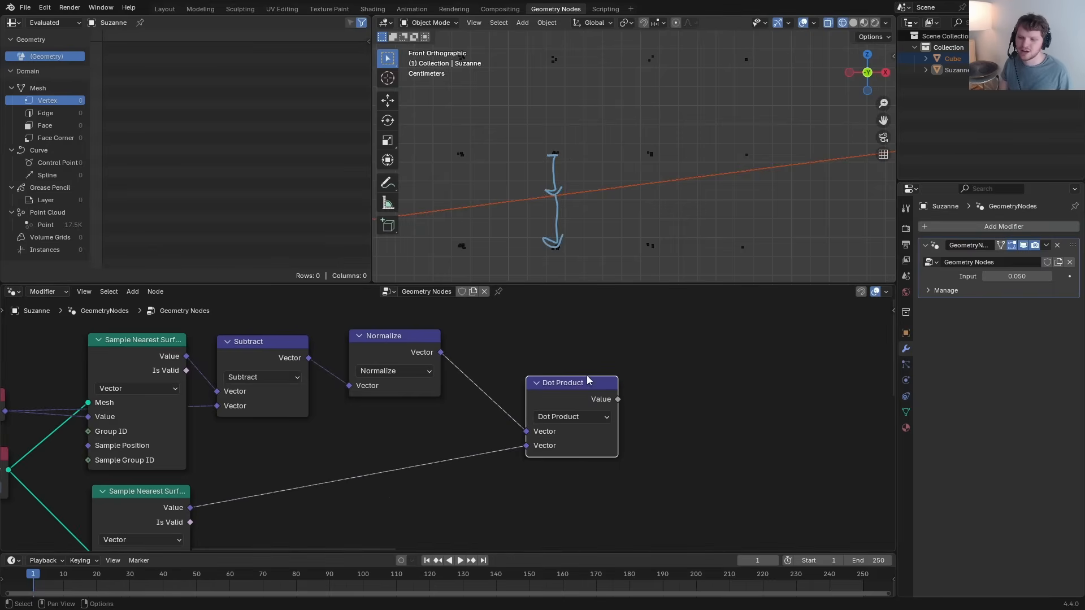
pyautogui.moveTo(618, 399); pyautogui.dragTo(690, 395)
pyautogui.write('grea')
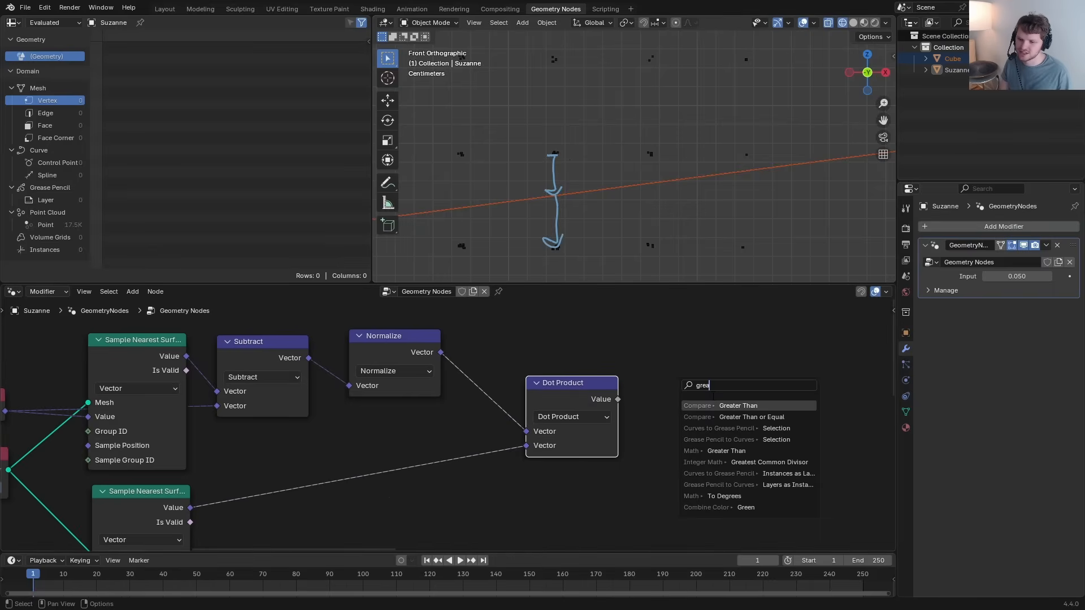
pyautogui.press('Return')
pyautogui.click(690, 394)
pyautogui.moveTo(648, 241)
pyautogui.mouseDown()
pyautogui.moveTo(639, 189)
pyautogui.moveTo(664, 227)
pyautogui.mouseUp()
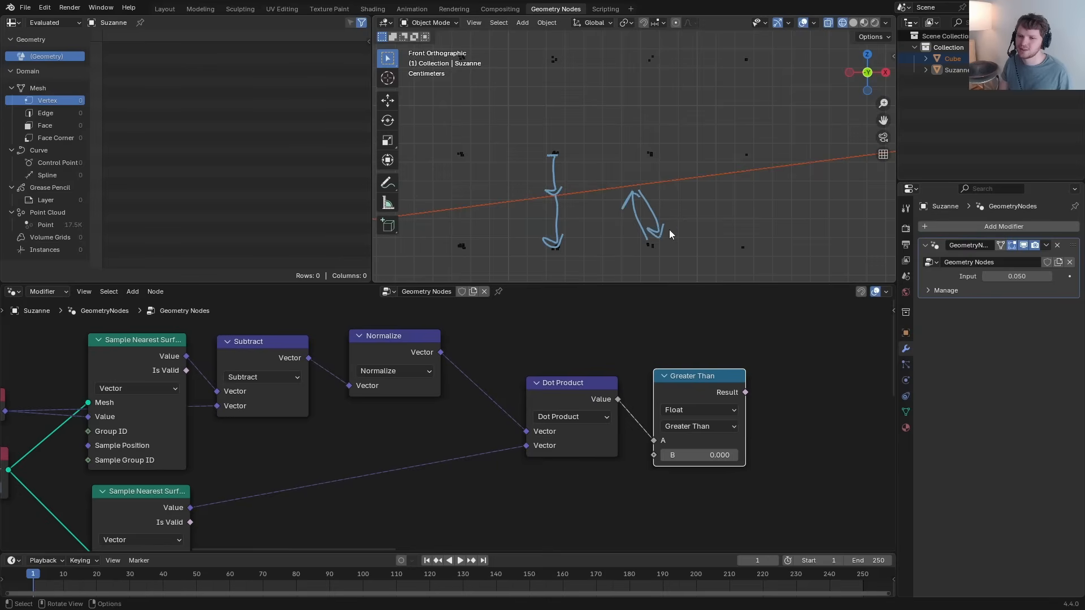
pyautogui.moveTo(667, 231); pyautogui.dragTo(531, 186, button='right')
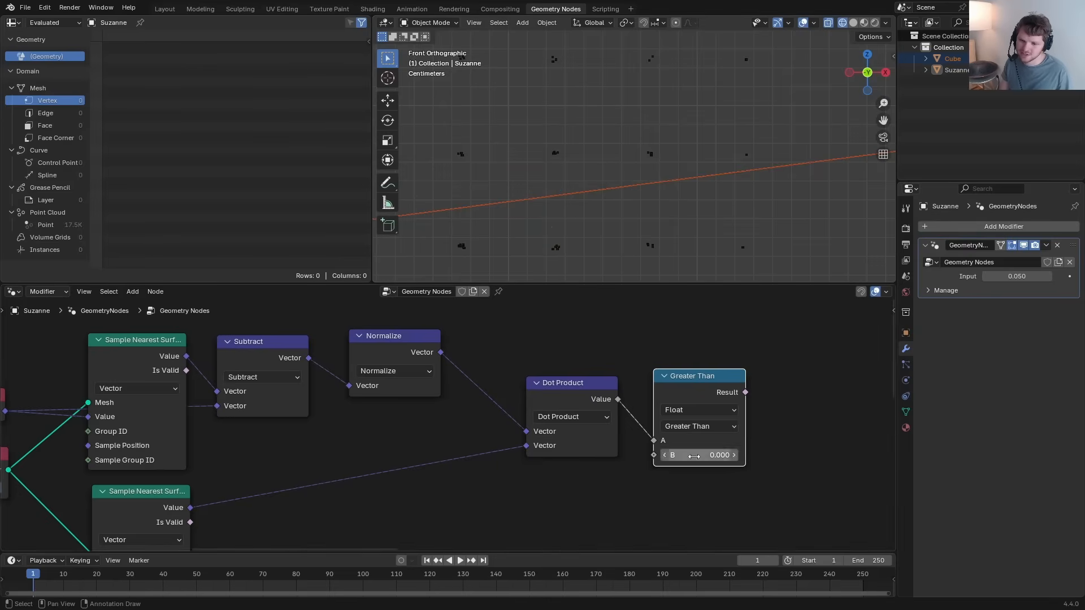
# Step: Select the whole chain of nodes linked to Greater Than and move it above the Store Named Attribute nodes
pyautogui.scroll(-10, 525, 410)
pyautogui.moveTo(548, 428); pyautogui.dragTo(543, 361, button='middle')
pyautogui.press('l')
pyautogui.press('l')
pyautogui.press('l')
pyautogui.press('l')
pyautogui.press('g')
pyautogui.click(177, 337)
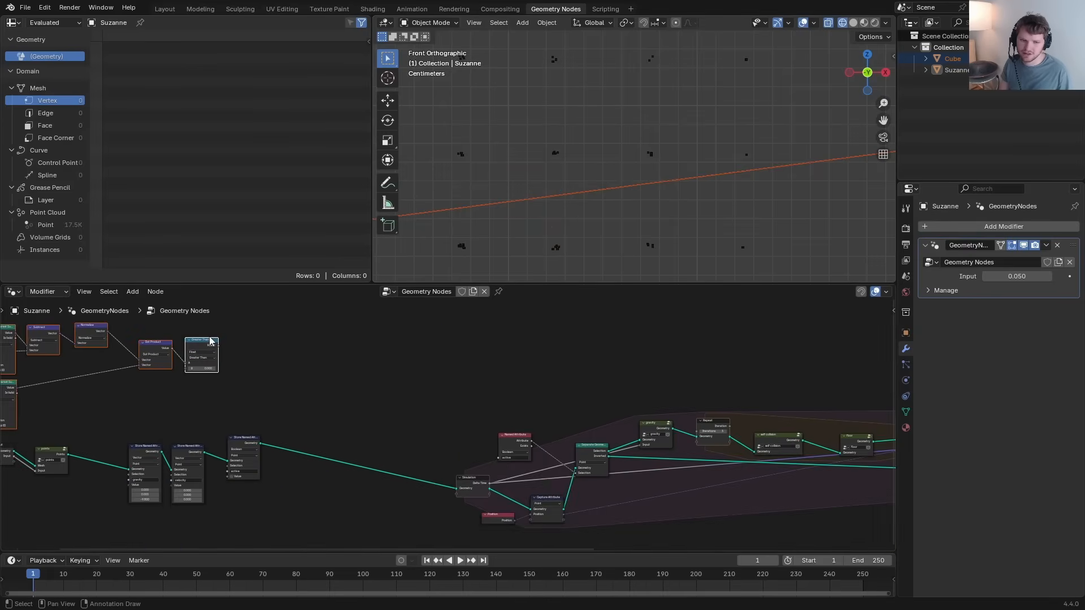
# Step: Connect the Greater Than Result to the Selection of the "active" Store Named Attribute node and enable its Value
pyautogui.scroll(5, 300, 457)
pyautogui.moveTo(300, 457); pyautogui.dragTo(452, 472, button='middle')
pyautogui.moveTo(452, 472); pyautogui.dragTo(385, 427)
pyautogui.press('g')
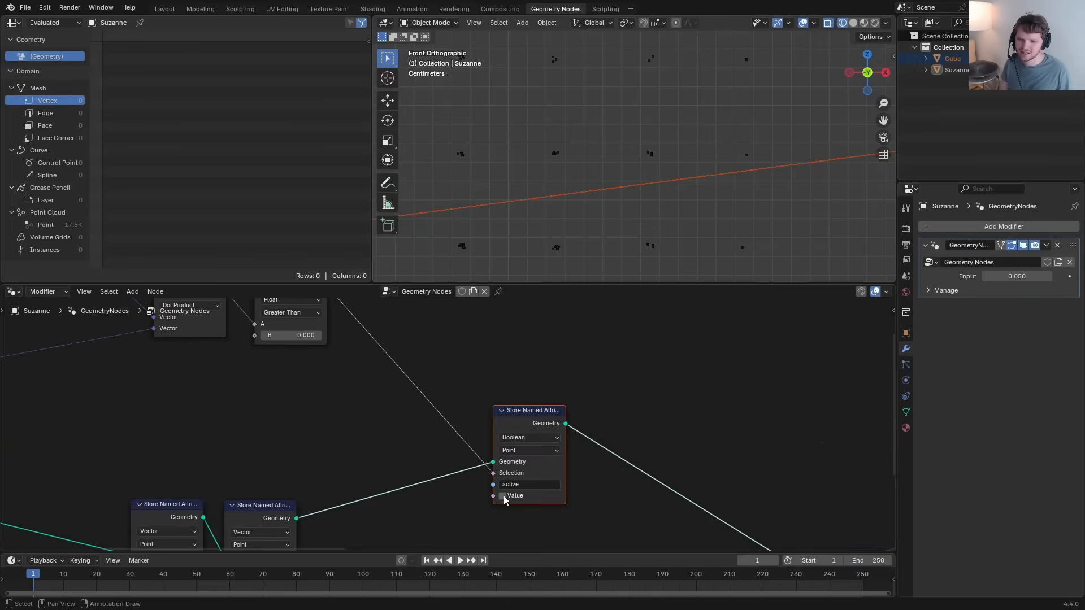
pyautogui.click(502, 496)
pyautogui.scroll(-5, 624, 207)
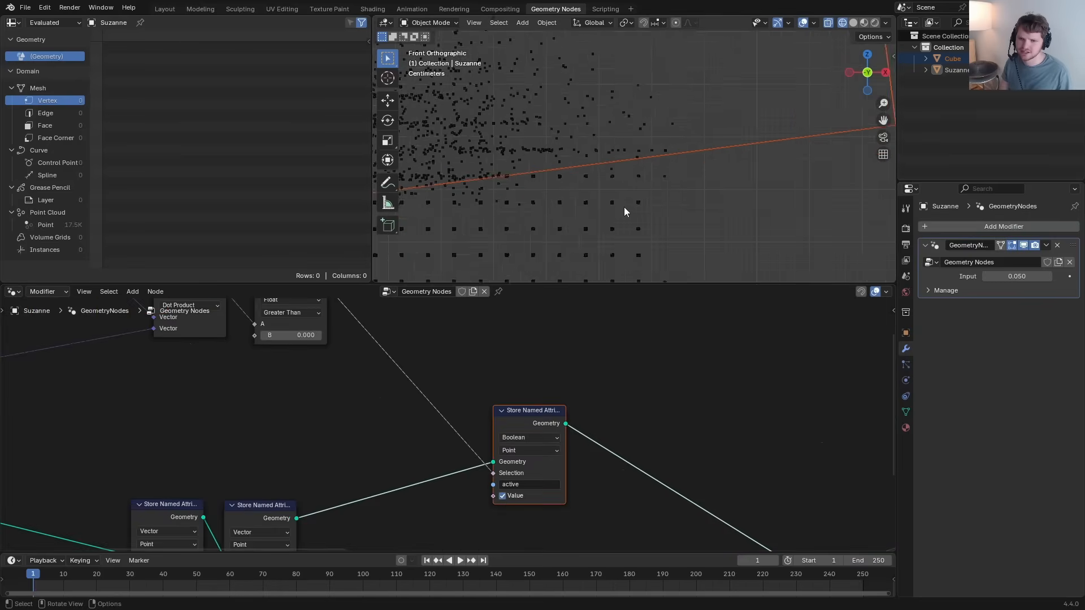
pyautogui.moveTo(524, 416); pyautogui.dragTo(649, 447, button='middle')
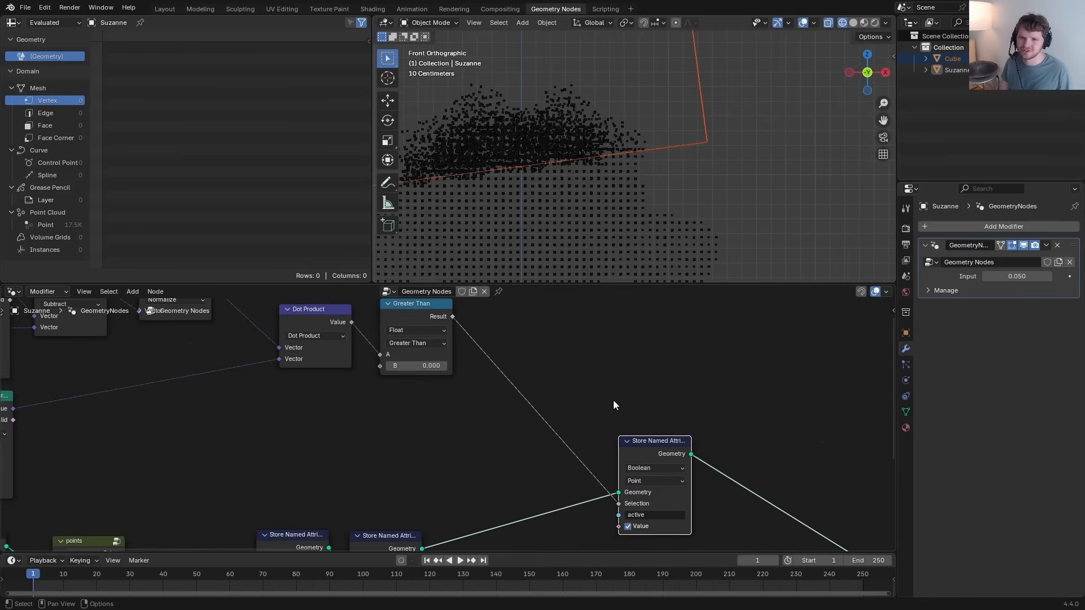
# Step: In the gravity group, connect the Boolean "active" attribute to the Selection of the velocity Store Named Attribute and Set Position nodes
pyautogui.scroll(-3, 770, 92)
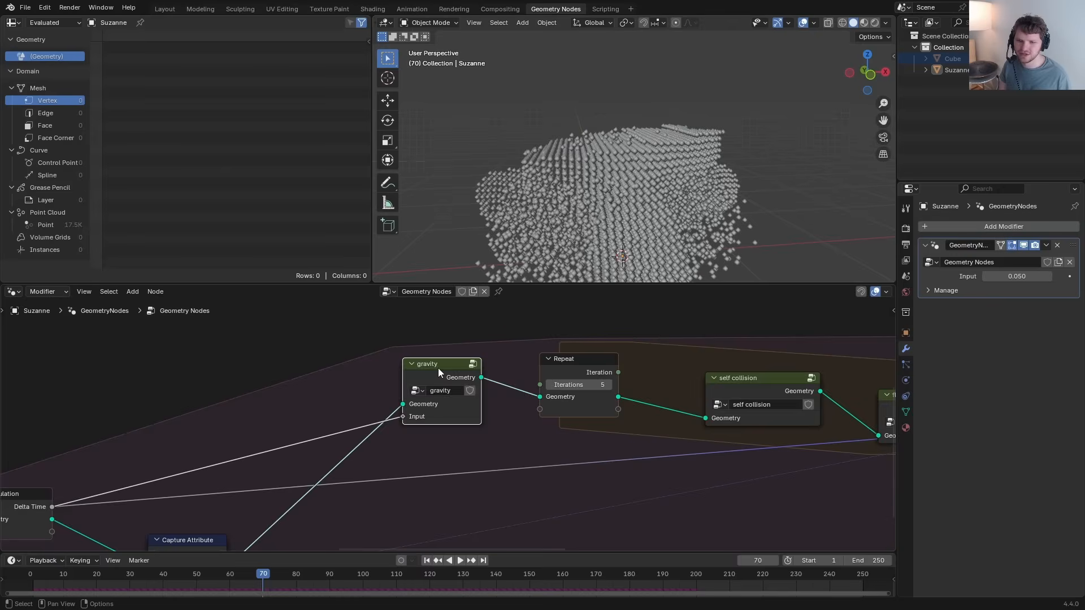
pyautogui.moveTo(735, 405); pyautogui.dragTo(490, 376, button='middle')
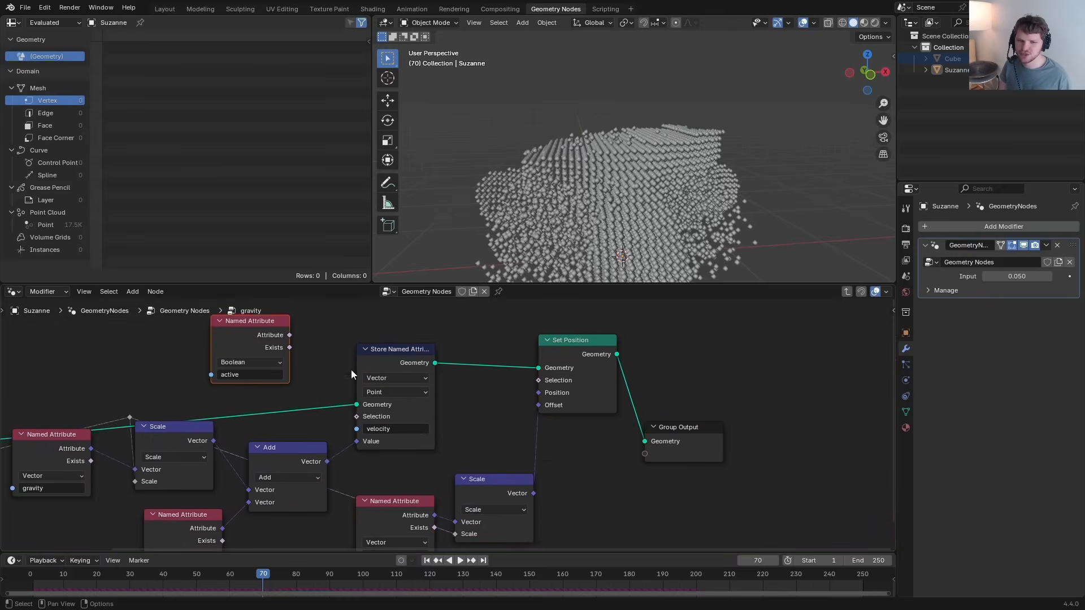
pyautogui.moveTo(350, 373); pyautogui.dragTo(421, 397, button='middle')
pyautogui.moveTo(324, 357); pyautogui.dragTo(601, 405)
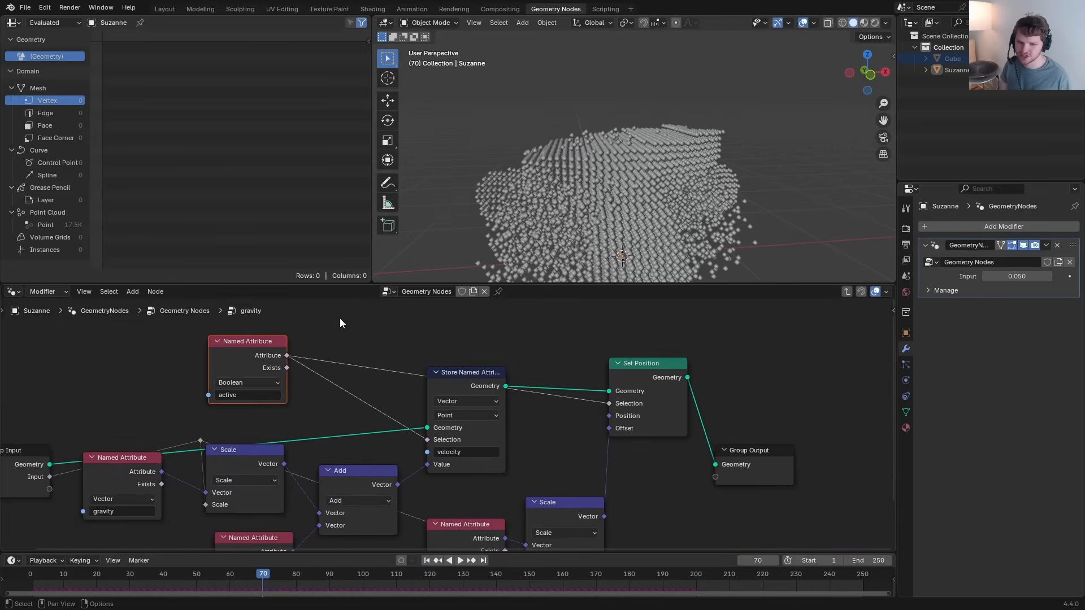
pyautogui.press('Tab')
# Step: Open the self collision group and paste the "active" Named Attribute node below the Less Than node
pyautogui.click(382, 377)
pyautogui.press('Tab')
pyautogui.moveTo(566, 313); pyautogui.dragTo(292, 355, button='middle')
pyautogui.scroll(-2, 293, 355)
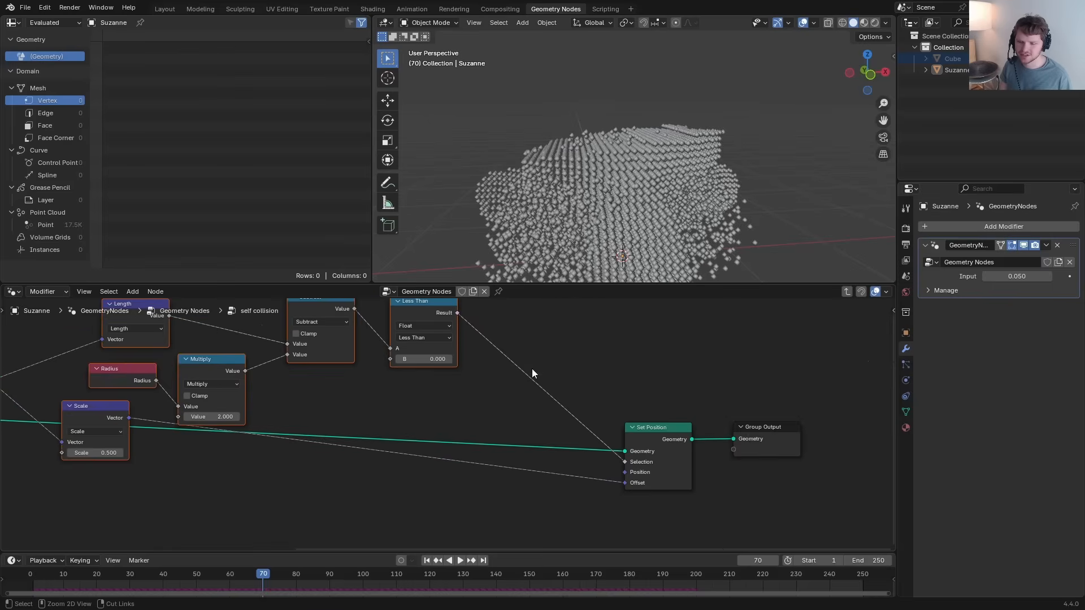
pyautogui.hotkey('ctrl', 'v')
pyautogui.moveTo(531, 373); pyautogui.dragTo(418, 402)
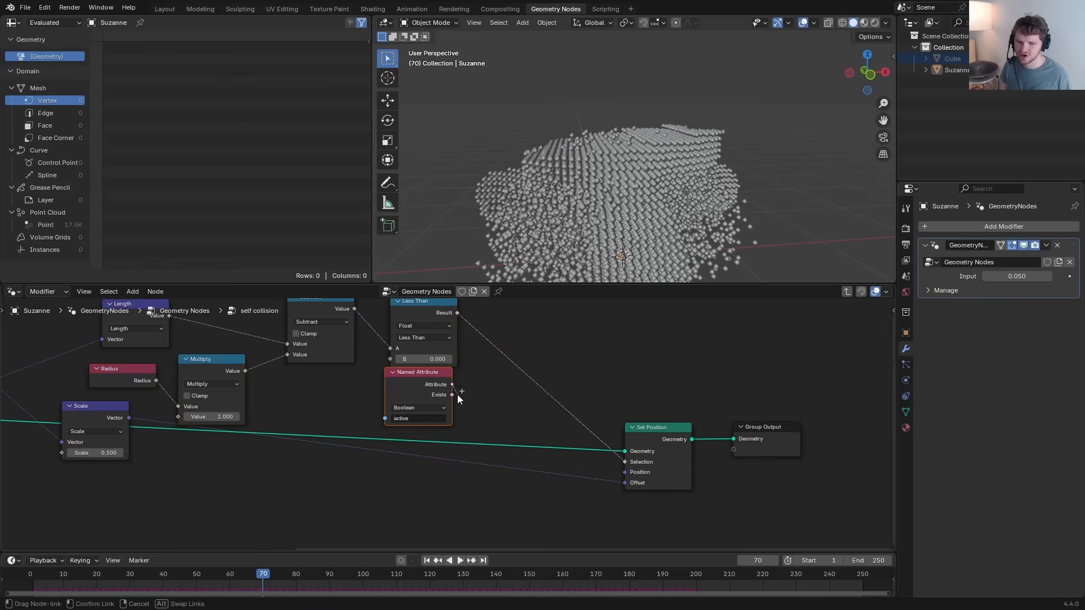
# Step: Insert an And node before Set Position's Selection, combining the Less Than result with the "active" attribute, and leave the group
pyautogui.click(455, 327)
pyautogui.hotkey('shift', 'a')
pyautogui.write('and')
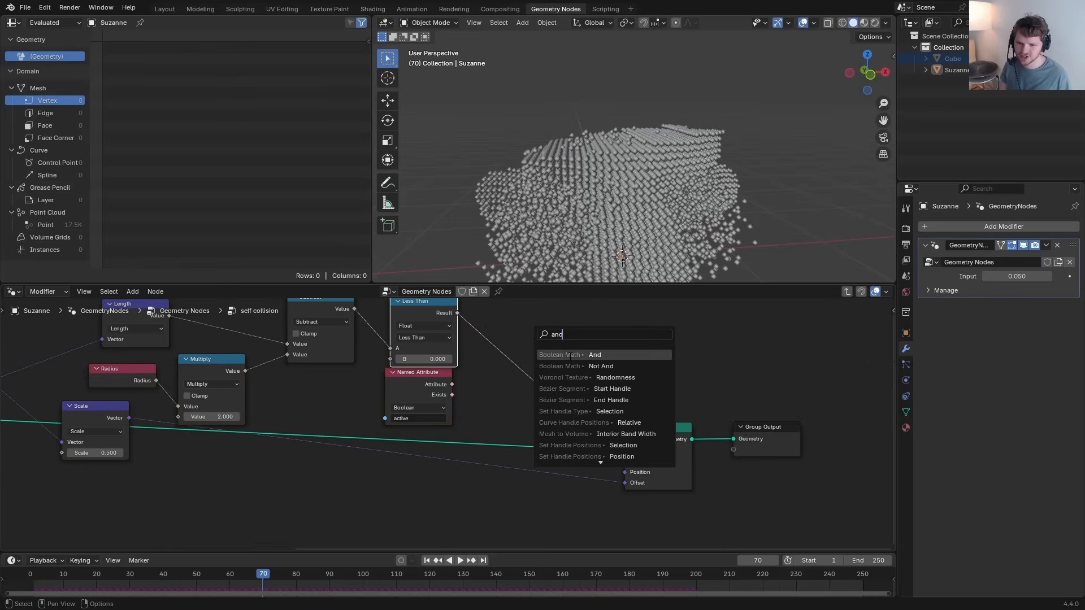
pyautogui.press('Return')
pyautogui.click(551, 366)
pyautogui.moveTo(452, 385); pyautogui.dragTo(522, 383)
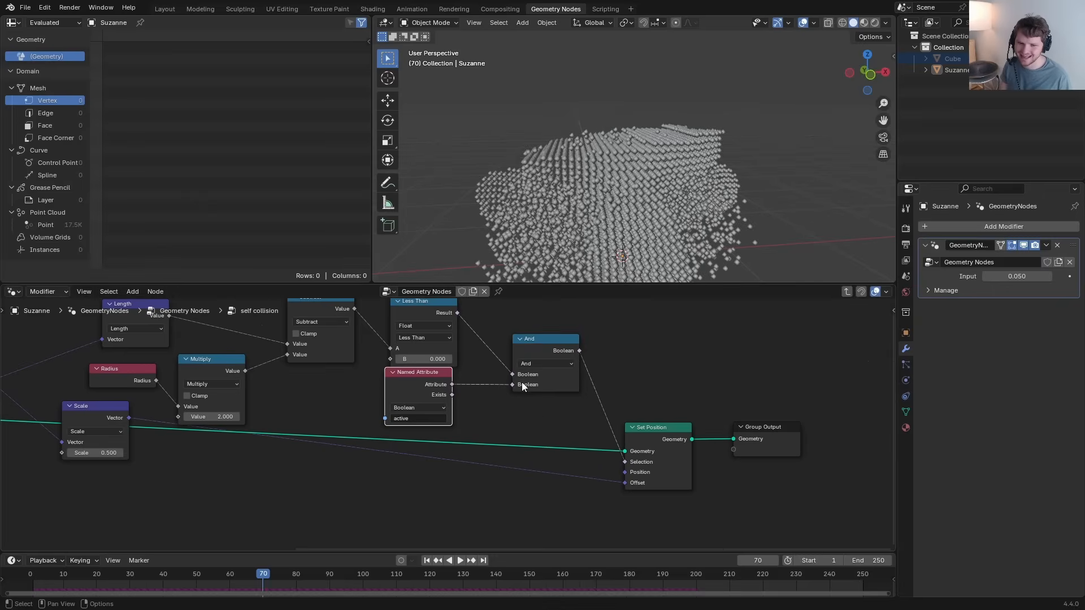
pyautogui.press('Tab')
# Step: In the update velocity group, connect an "active" Named Attribute node to the Selection of the velocity Store Named Attribute node
pyautogui.moveTo(255, 395); pyautogui.dragTo(253, 388)
pyautogui.scroll(-1, 591, 197)
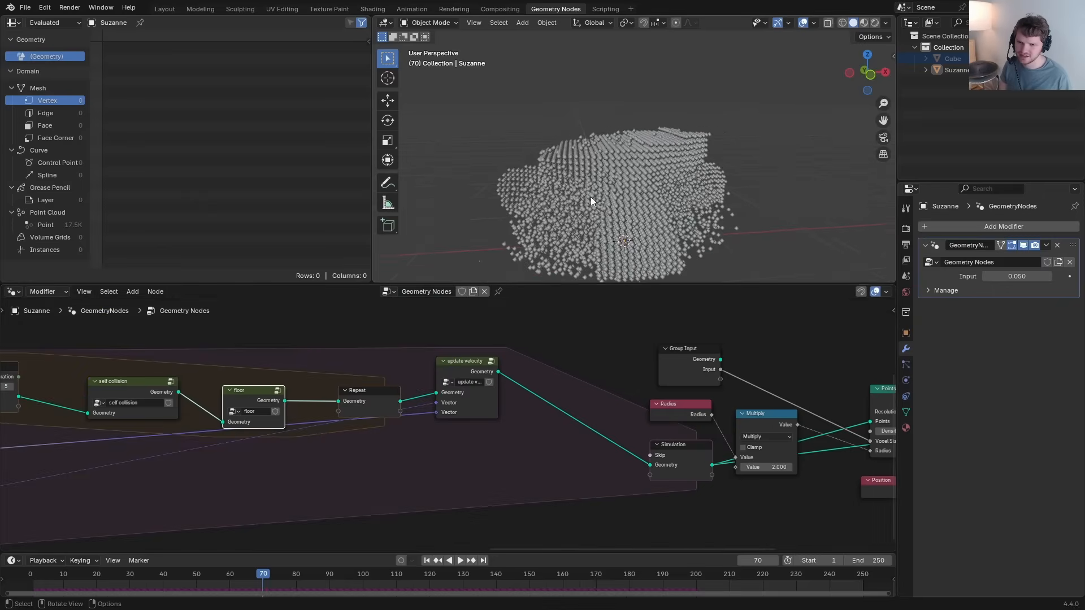
pyautogui.keyDown('shift'); pyautogui.moveTo(592, 198); pyautogui.dragTo(626, 183, button='middle'); pyautogui.keyUp('shift')
pyautogui.click(469, 365)
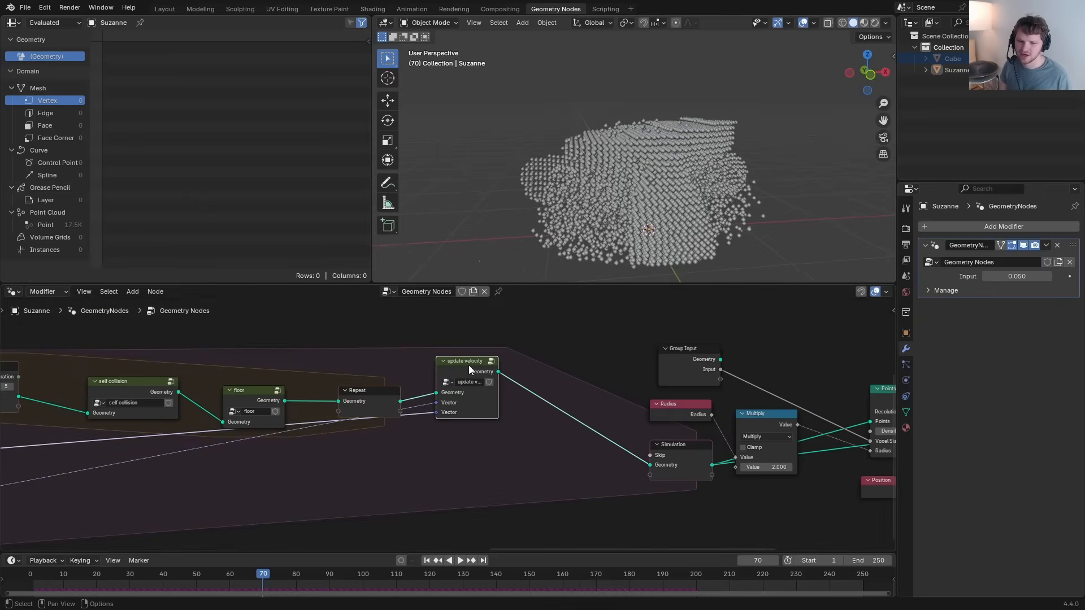
pyautogui.press('Tab')
pyautogui.moveTo(469, 365); pyautogui.dragTo(399, 438, button='middle')
pyautogui.moveTo(400, 437); pyautogui.dragTo(399, 345)
pyautogui.moveTo(413, 334); pyautogui.dragTo(576, 408)
# Step: Play the simulation from the first frame and examine how the active points fall from all sides
pyautogui.scroll(-3, 622, 240)
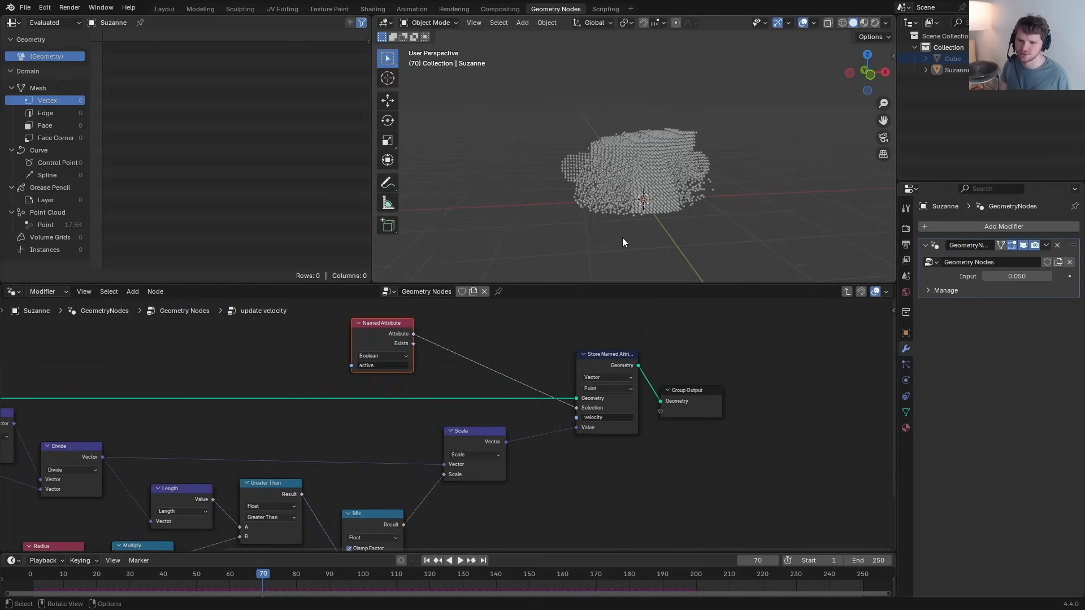
pyautogui.hotkey('shift', 'Left')
pyautogui.press('space')
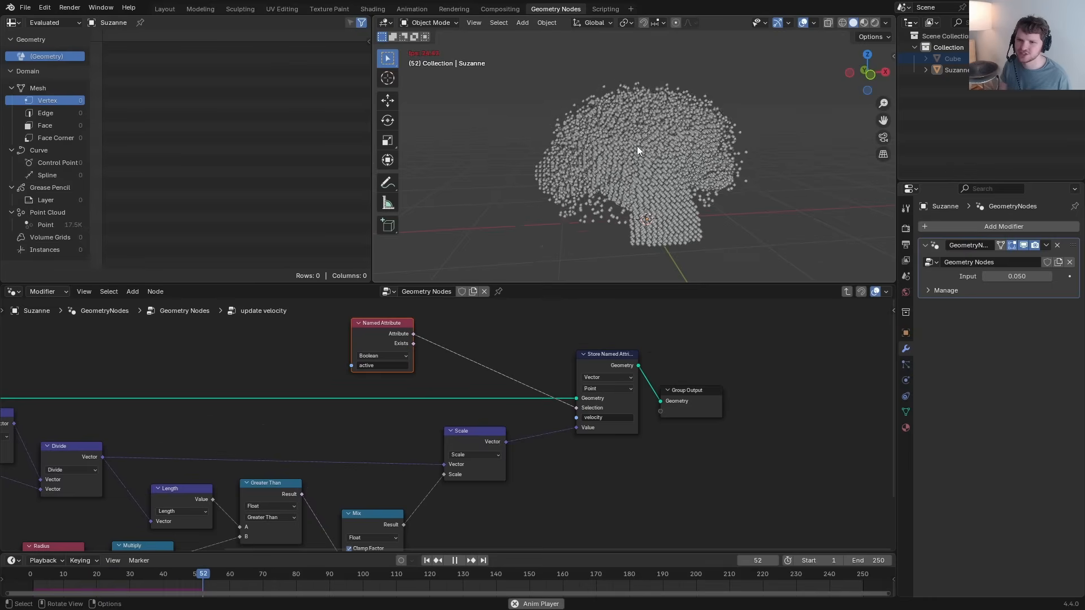
pyautogui.moveTo(635, 145); pyautogui.dragTo(616, 144, button='middle')
pyautogui.scroll(3, 703, 148)
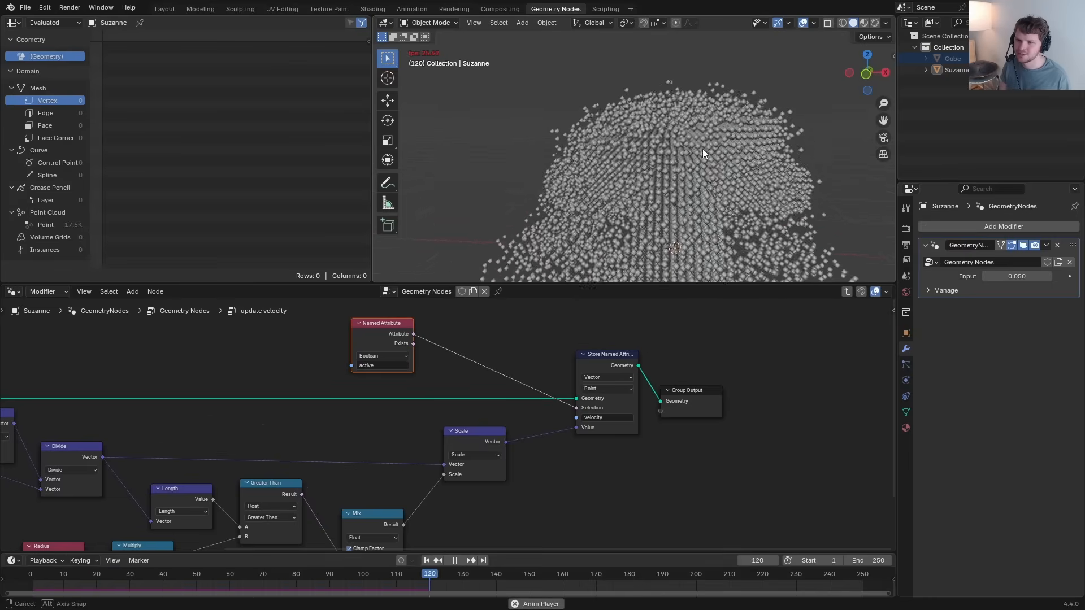
pyautogui.moveTo(703, 148)
pyautogui.mouseDown(button='middle')
pyautogui.moveTo(660, 148)
pyautogui.moveTo(708, 151)
pyautogui.mouseUp(button='middle')
pyautogui.scroll(-3, 680, 202)
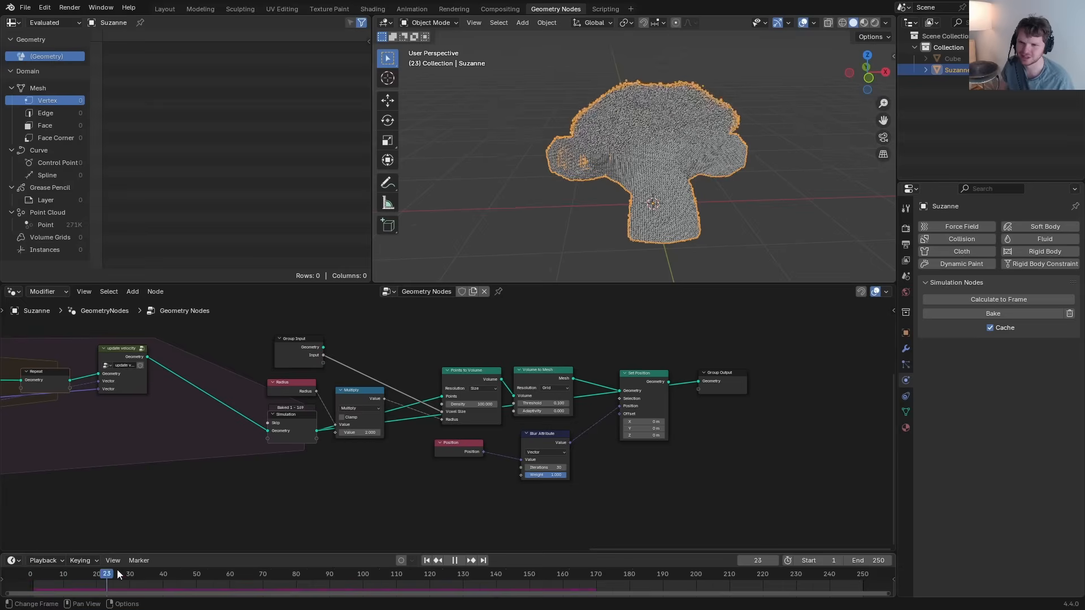
# Step: Scrub the timeline to frame 122 and examine the melting mesh from the side
pyautogui.moveTo(117, 570); pyautogui.dragTo(520, 543)
pyautogui.moveTo(706, 180); pyautogui.dragTo(735, 186, button='middle')
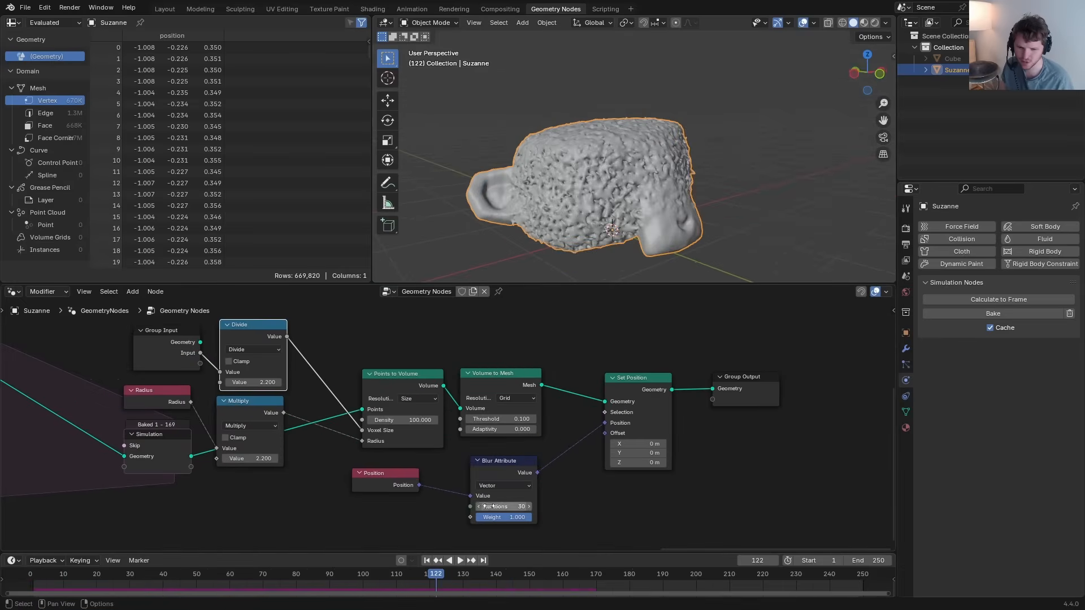
# Step: Set the Blur Attribute node's iterations to 60 to smooth the melted mesh
pyautogui.doubleClick(497, 507)
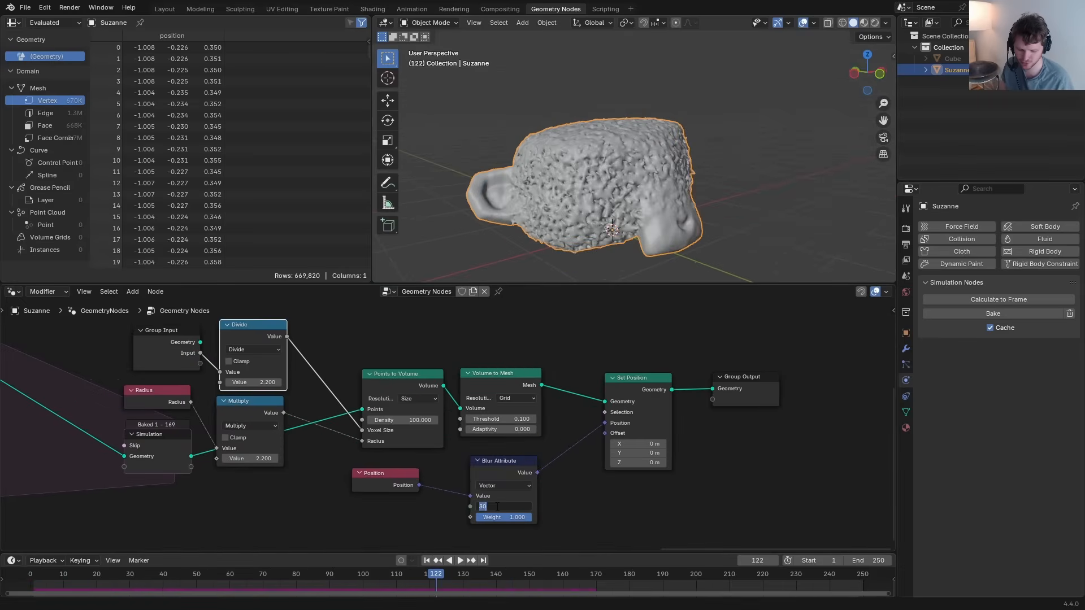
pyautogui.write('60')
pyautogui.press('Return')
pyautogui.moveTo(252, 336); pyautogui.dragTo(382, 392, button='middle')
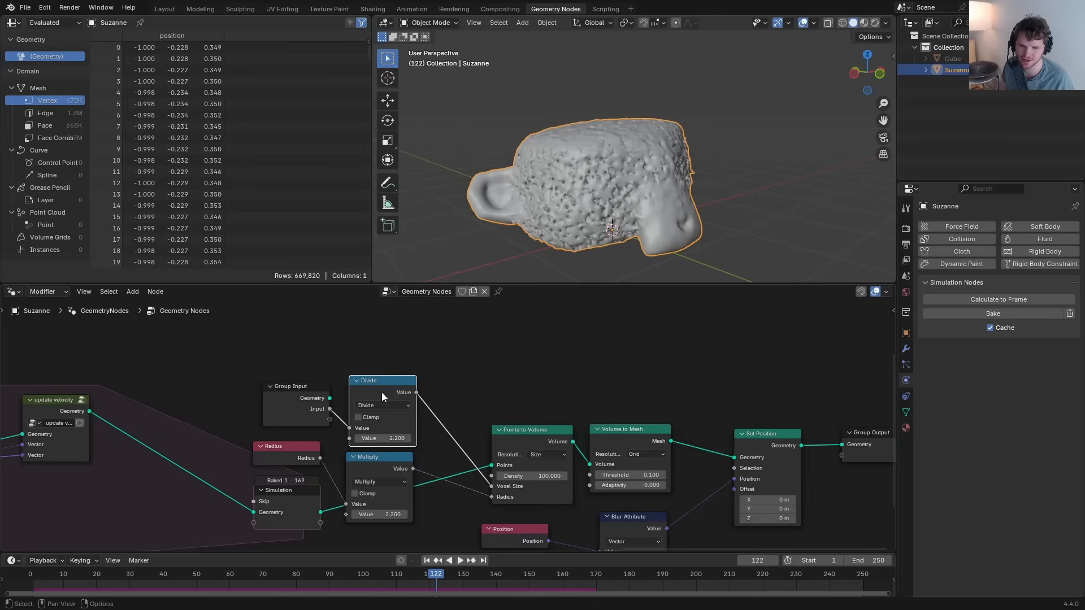
# Step: Examine the smoothed melt at frame 147, at the first frame and during playback up to frame 111
pyautogui.moveTo(198, 580); pyautogui.dragTo(519, 572)
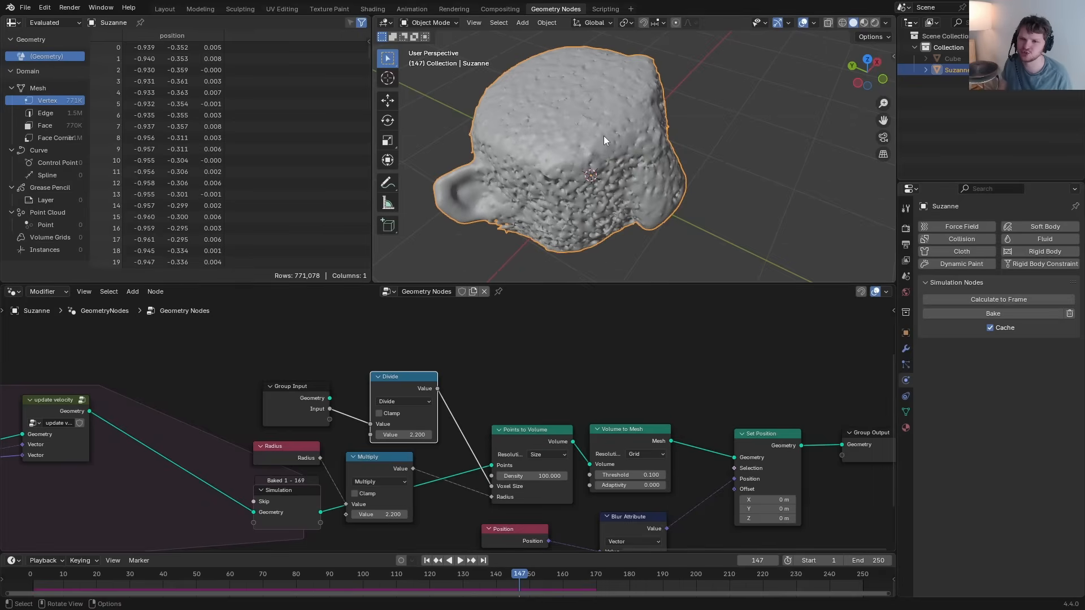
pyautogui.hotkey('shift', 'Left')
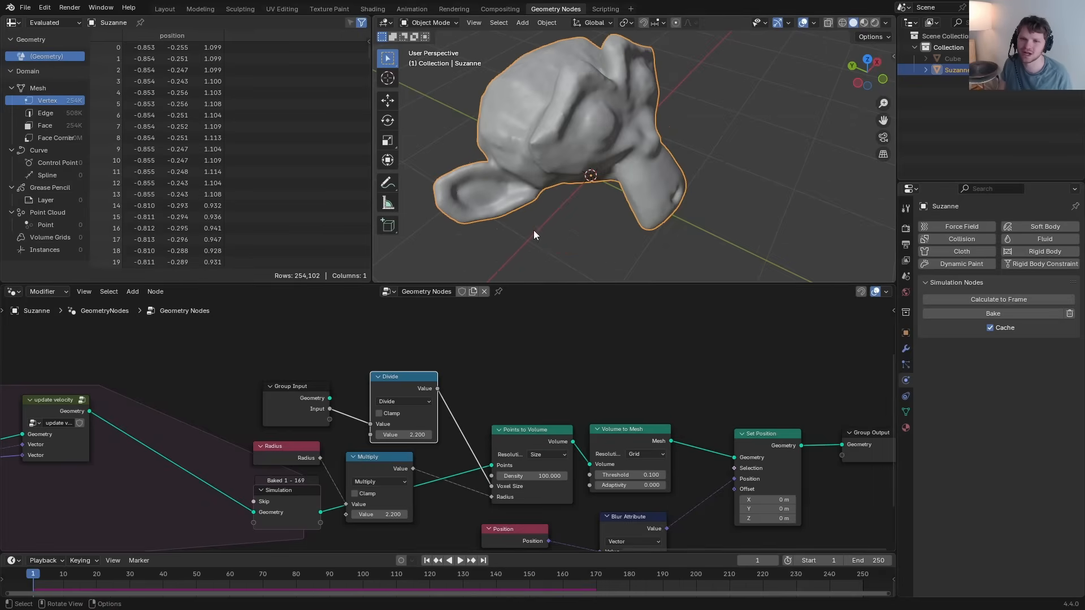
pyautogui.moveTo(534, 231)
pyautogui.mouseDown(button='middle')
pyautogui.moveTo(503, 154)
pyautogui.moveTo(550, 164)
pyautogui.mouseUp(button='middle')
pyautogui.scroll(-3, 504, 155)
pyautogui.press('d')
pyautogui.moveTo(526, 208)
pyautogui.mouseDown()
pyautogui.moveTo(526, 237)
pyautogui.moveTo(685, 127)
pyautogui.mouseUp()
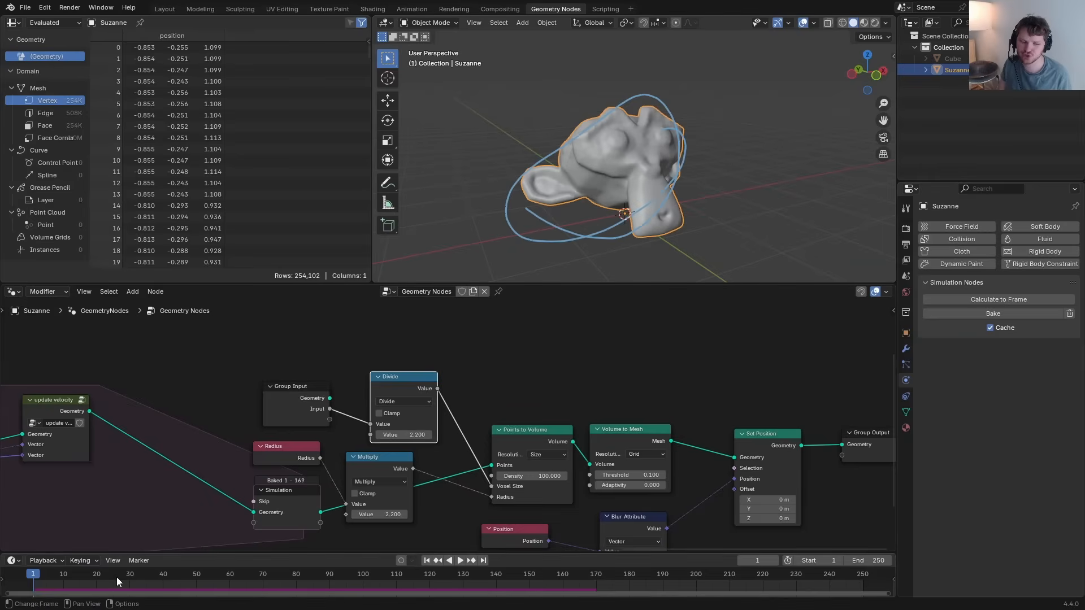
pyautogui.press('space')
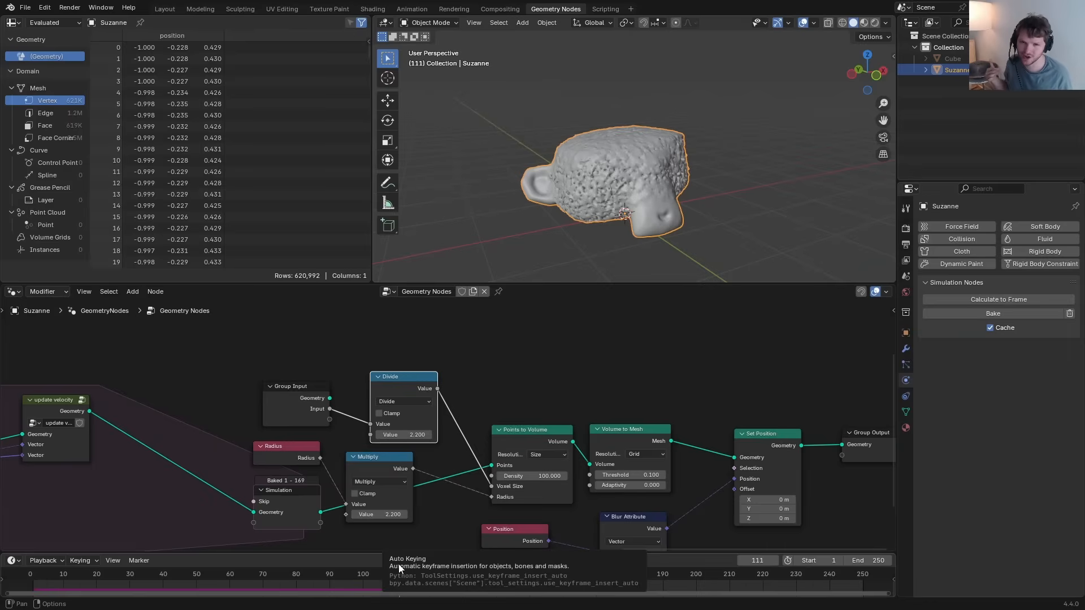
pyautogui.scroll(3, 591, 210)
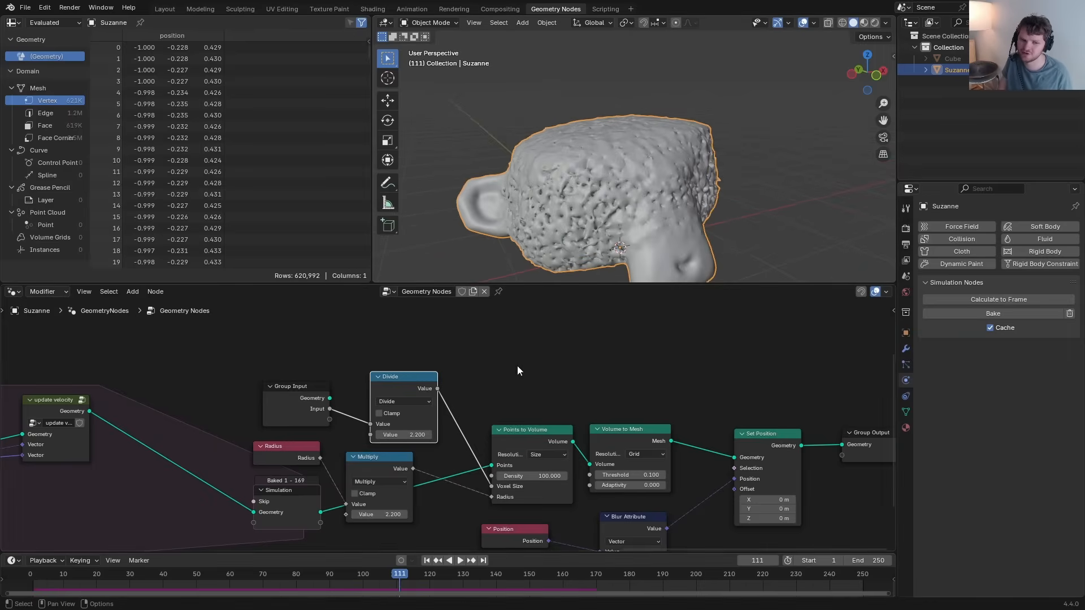
# Step: Duplicate the "gravity" Store Named Attribute node, insert the copy after the points group, and name its attribute "coords"
pyautogui.click(426, 409)
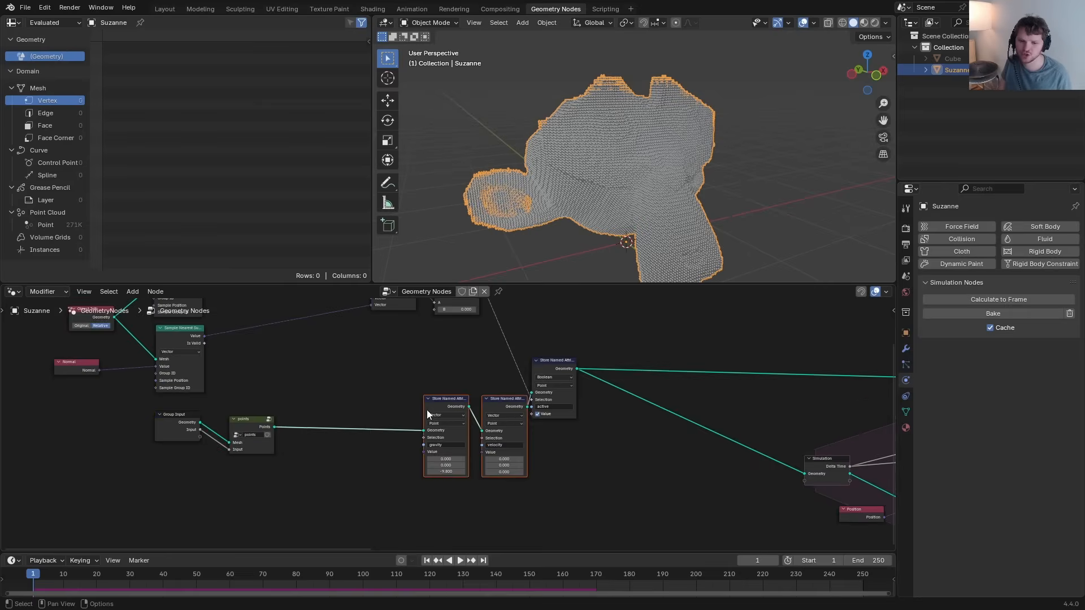
pyautogui.scroll(4, 426, 409)
pyautogui.moveTo(283, 468); pyautogui.dragTo(463, 465, button='middle')
pyautogui.moveTo(231, 480); pyautogui.dragTo(367, 410)
pyautogui.press('g')
pyautogui.click(238, 420)
pyautogui.hotkey('shift', 'd')
pyautogui.click(480, 445)
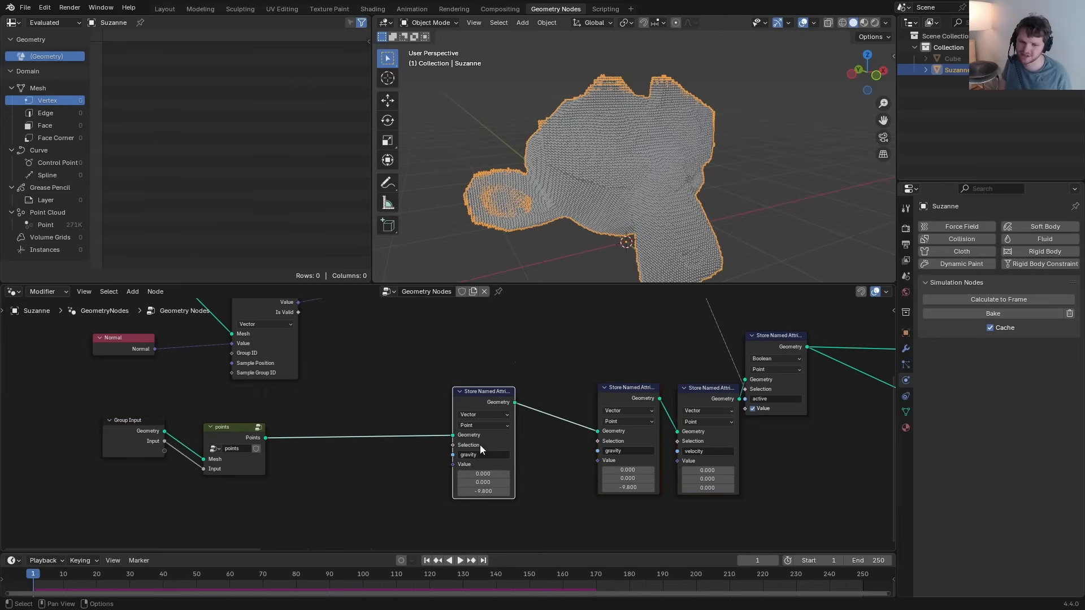
pyautogui.scroll(2, 485, 452)
pyautogui.click(495, 465)
pyautogui.write('coords')
pyautogui.press('Return')
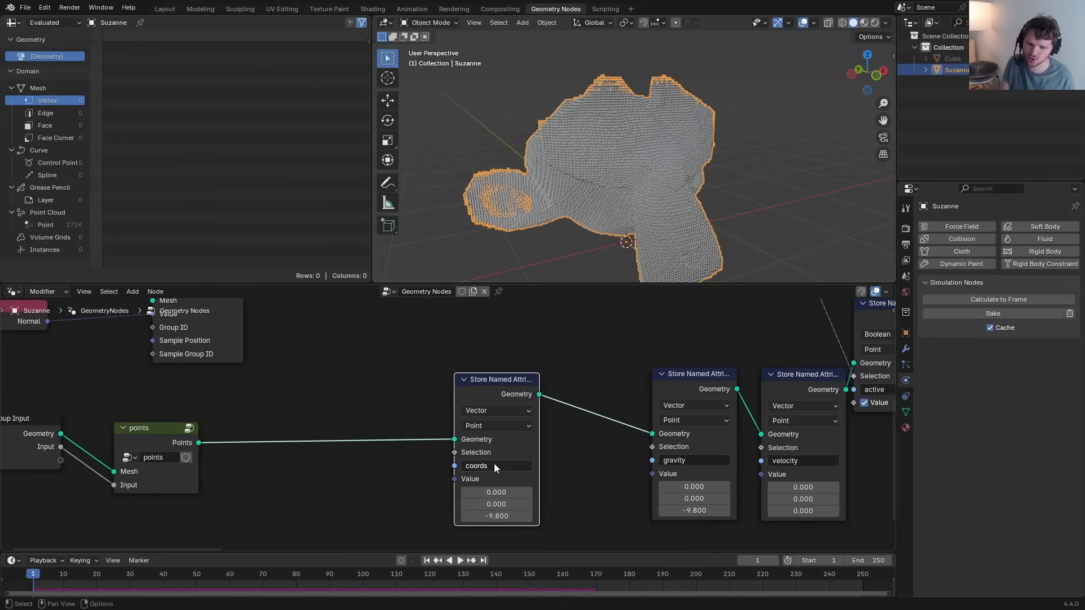
# Step: Try feeding a vector "UVMap" Named Attribute directly into the Value of the "coords" Store Named Attribute node and preview the result
pyautogui.moveTo(453, 510); pyautogui.dragTo(466, 489, button='middle')
pyautogui.hotkey('shift', 'a')
pyautogui.write('nam')
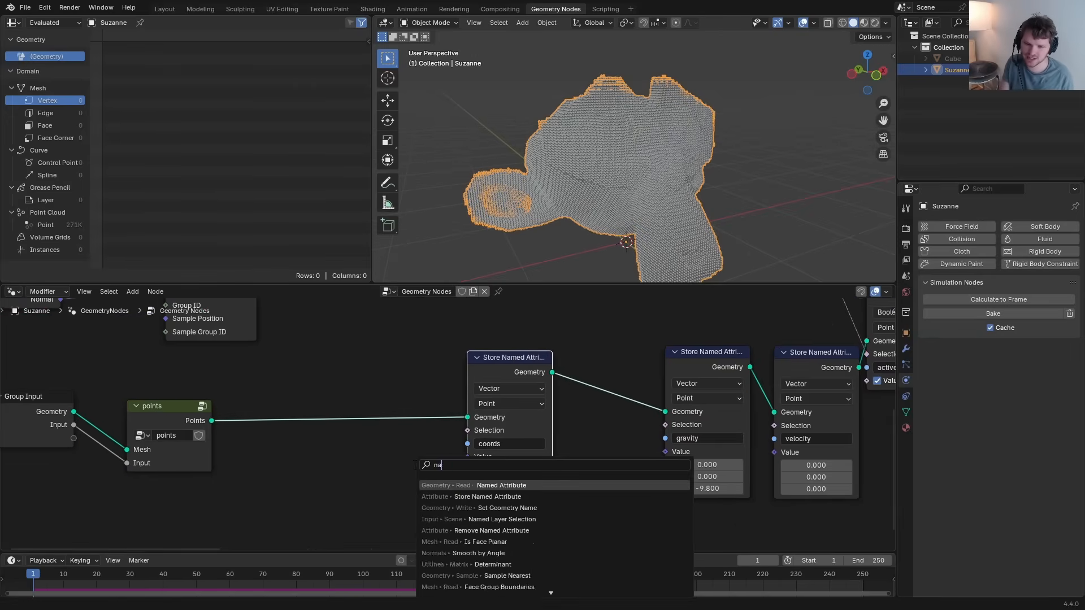
pyautogui.press('Return')
pyautogui.click(309, 453)
pyautogui.click(344, 506)
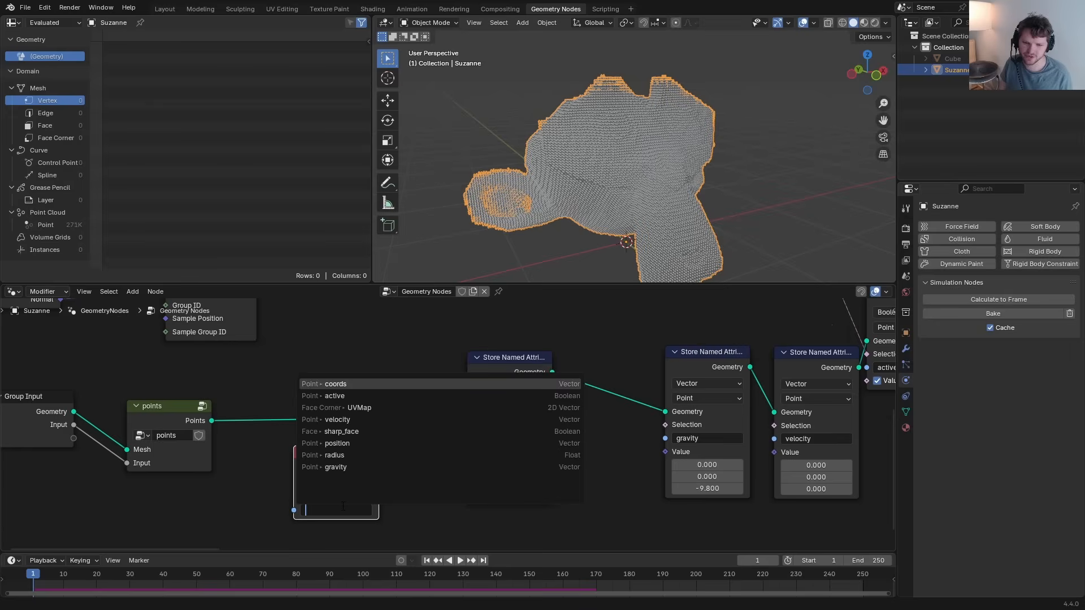
pyautogui.click(362, 408)
pyautogui.moveTo(379, 466); pyautogui.dragTo(467, 456)
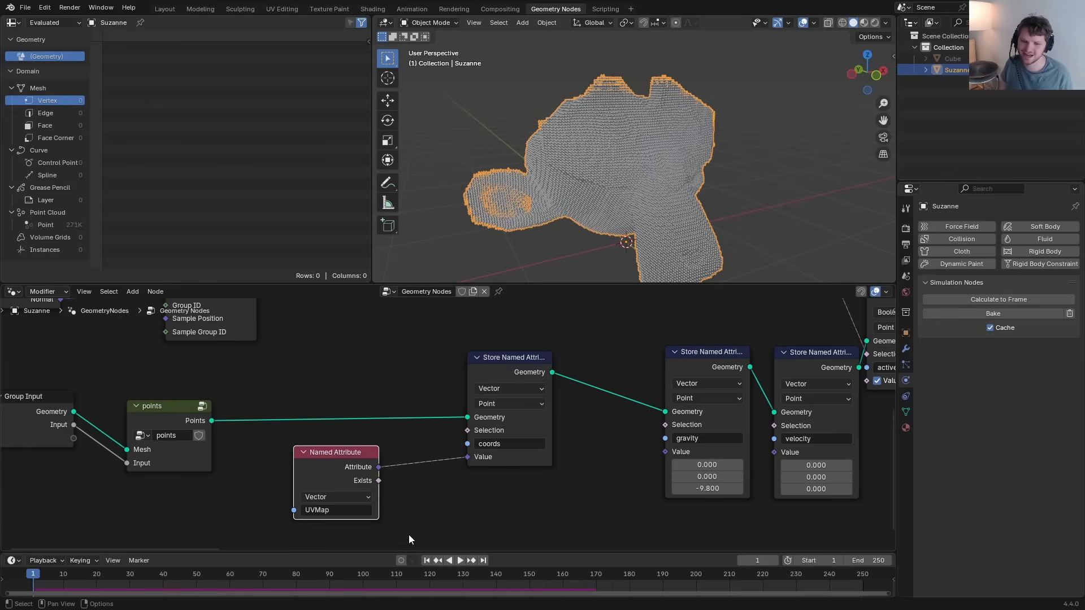
pyautogui.keyDown('ctrl'); pyautogui.keyDown('shift'); pyautogui.click(44, 413); pyautogui.keyUp('shift'); pyautogui.keyUp('ctrl')
pyautogui.keyDown('ctrl'); pyautogui.keyDown('shift'); pyautogui.click(503, 361); pyautogui.keyUp('shift'); pyautogui.keyUp('ctrl')
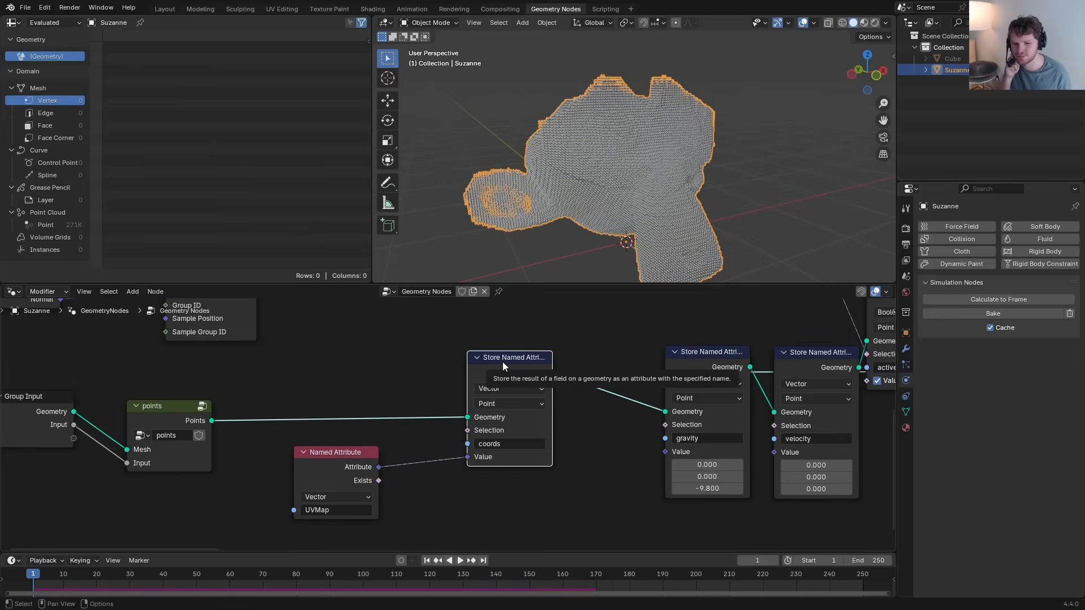
# Step: Duplicate the vector Sample Nearest Surface node and place the copy below the original
pyautogui.scroll(-7, 503, 362)
pyautogui.moveTo(431, 361); pyautogui.dragTo(376, 485, button='middle')
pyautogui.moveTo(315, 451); pyautogui.dragTo(405, 378, button='middle')
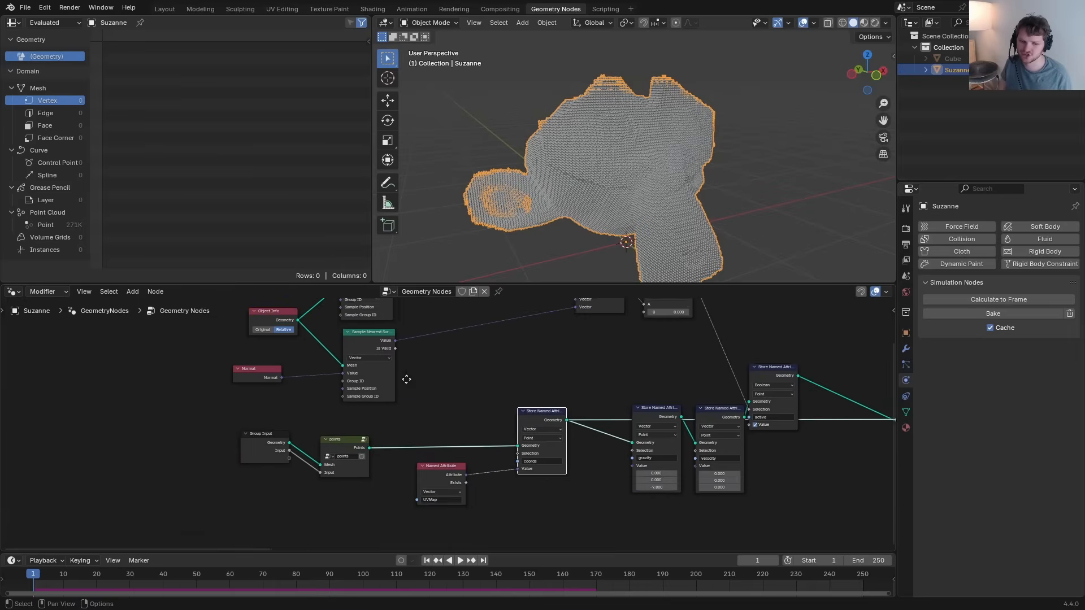
pyautogui.moveTo(383, 377); pyautogui.dragTo(388, 342)
pyautogui.moveTo(389, 346); pyautogui.dragTo(387, 373, button='middle')
pyautogui.scroll(3, 387, 407)
pyautogui.hotkey('shift', 'd')
pyautogui.click(359, 453)
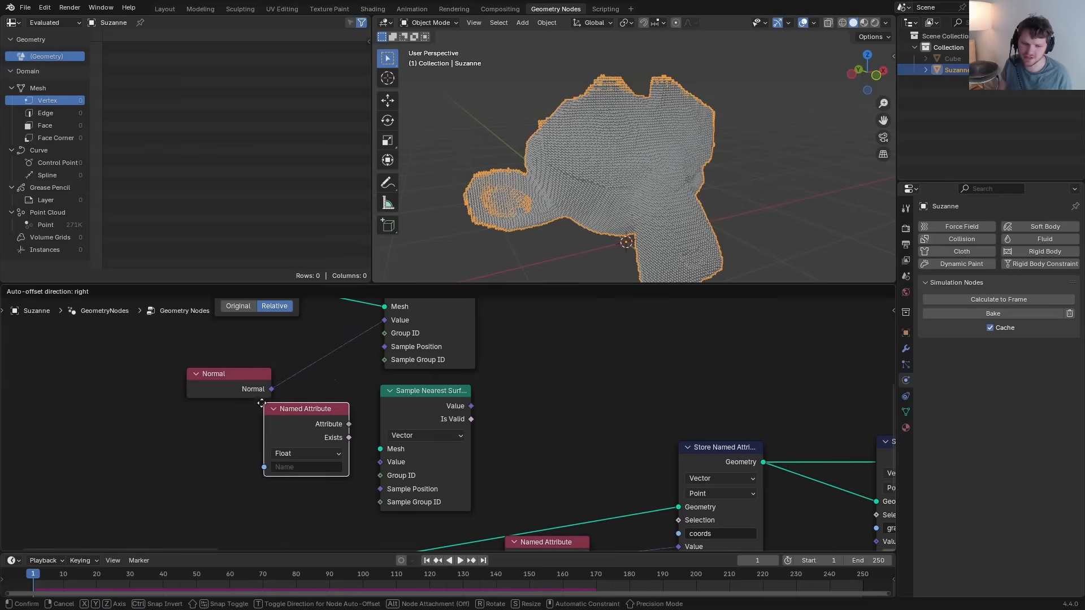
# Step: Place a Named Attribute node beside the duplicated Sample Nearest Surface node and have it read the "UVMap" vector
pyautogui.click(201, 425)
pyautogui.click(269, 489)
pyautogui.click(253, 373)
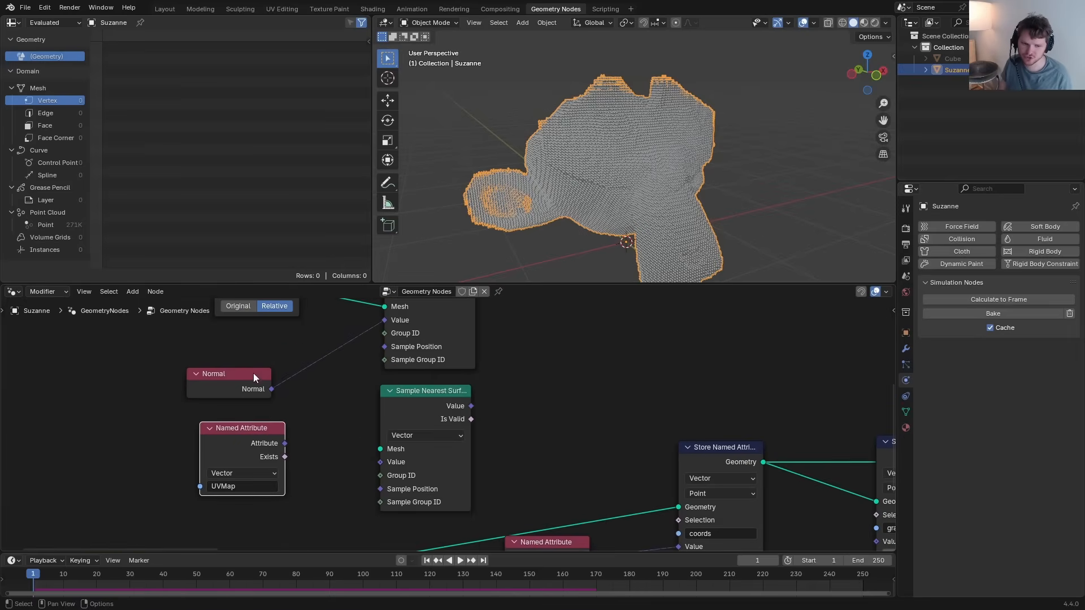
pyautogui.scroll(-2, 282, 448)
pyautogui.moveTo(301, 479); pyautogui.dragTo(352, 434, button='middle')
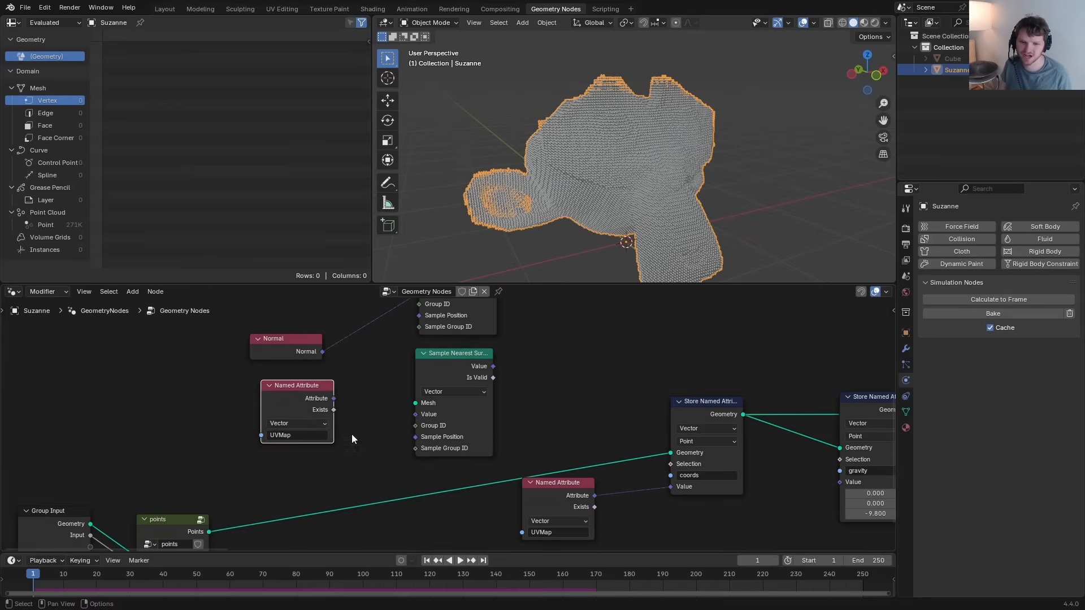
# Step: Sample the "UVMap" attribute from the Group Input mesh with the new Sample Nearest Surface node and feed its Value into the "coords" attribute
pyautogui.moveTo(198, 474); pyautogui.dragTo(307, 442, button='middle')
pyautogui.keyDown('ctrl'); pyautogui.keyDown('shift'); pyautogui.click(155, 489); pyautogui.keyUp('shift'); pyautogui.keyUp('ctrl')
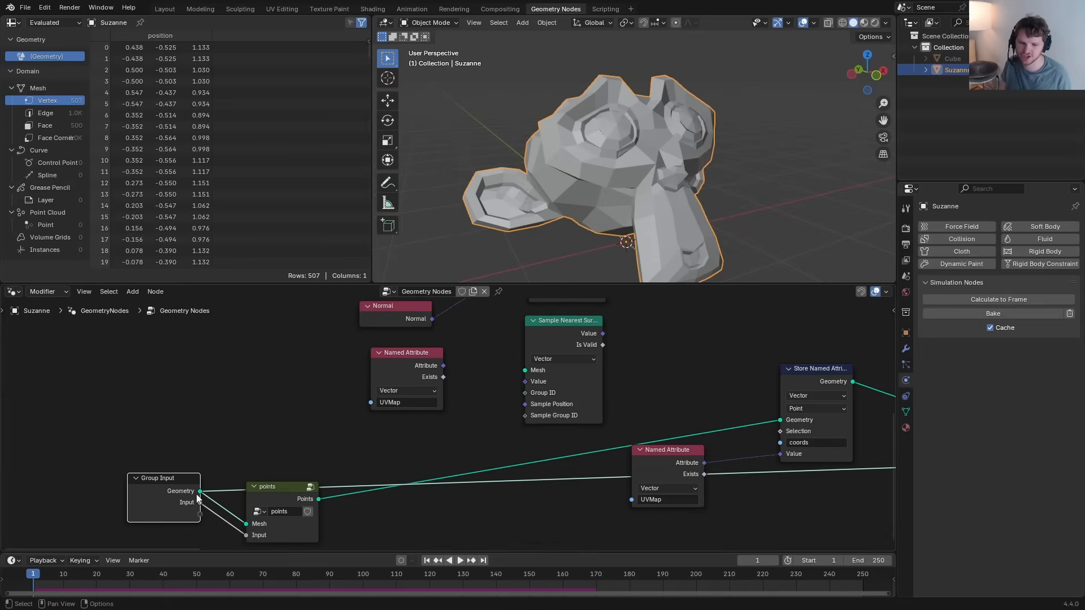
pyautogui.moveTo(197, 495); pyautogui.dragTo(522, 368)
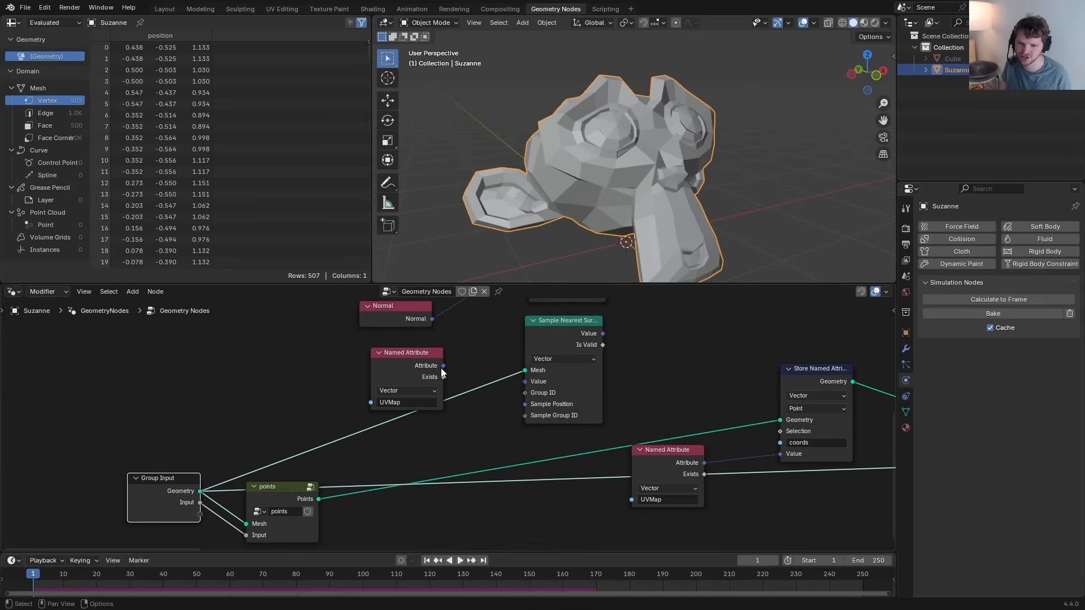
pyautogui.moveTo(443, 366); pyautogui.dragTo(517, 383)
pyautogui.moveTo(778, 380); pyautogui.dragTo(487, 390, button='middle')
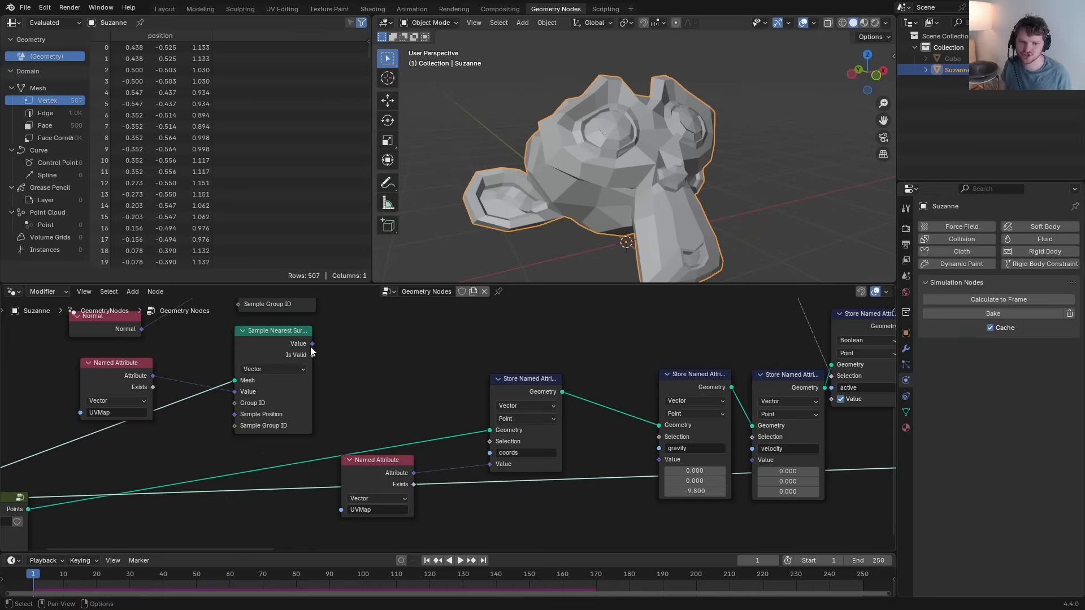
pyautogui.moveTo(311, 343); pyautogui.dragTo(488, 464)
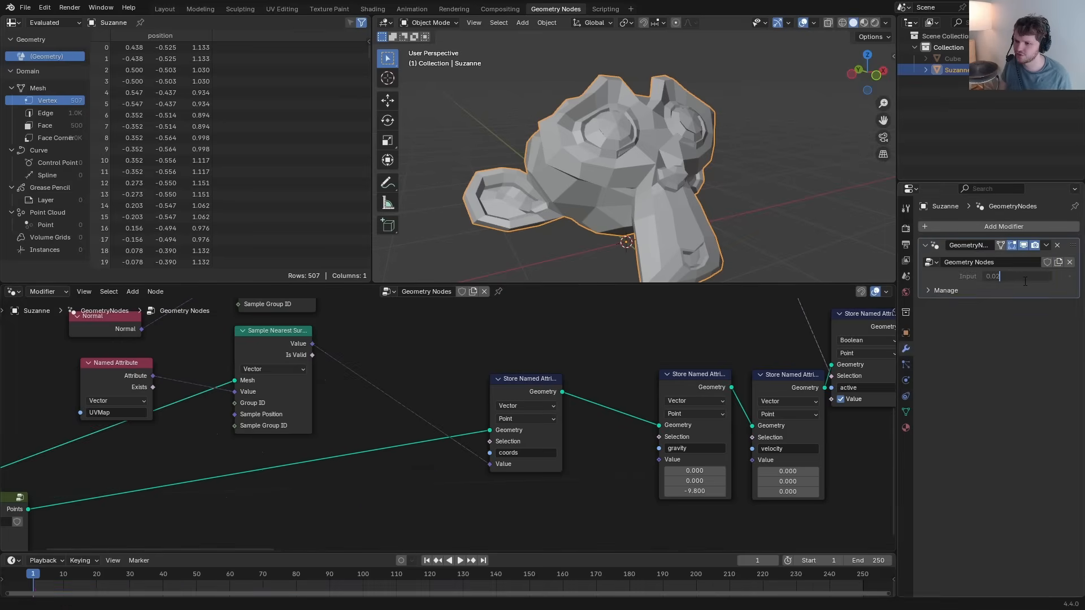
# Step: Set the modifier's Input to 0.04 and output the points from the "active" Store Named Attribute node
pyautogui.press('BackSpace')
pyautogui.write('4')
pyautogui.press('Return')
pyautogui.scroll(-3, 376, 357)
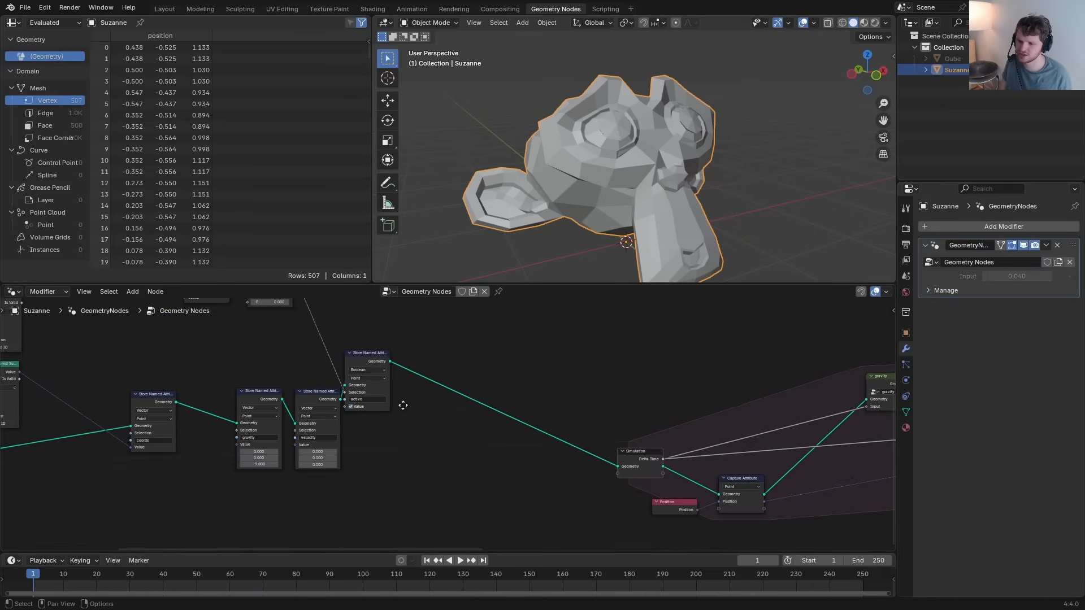
pyautogui.keyDown('ctrl'); pyautogui.keyDown('shift'); pyautogui.click(375, 357); pyautogui.keyUp('shift'); pyautogui.keyUp('ctrl')
pyautogui.moveTo(588, 161)
pyautogui.mouseDown(button='middle')
pyautogui.moveTo(611, 166)
pyautogui.moveTo(605, 147)
pyautogui.moveTo(599, 170)
pyautogui.mouseUp(button='middle')
pyautogui.scroll(3, 475, 473)
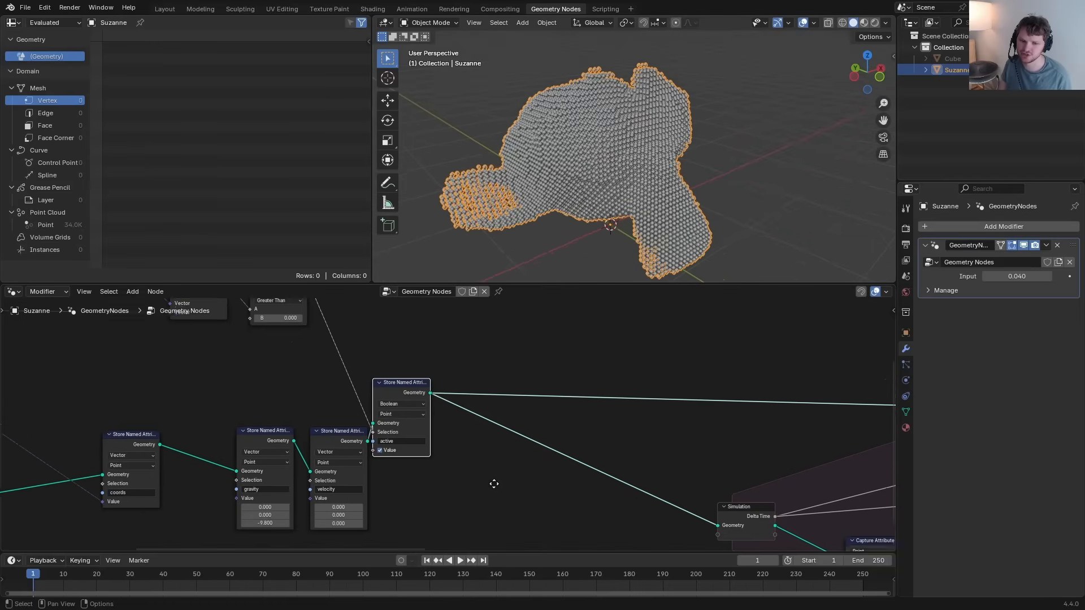
# Step: Add a Viewer and a vector Named Attribute node reading "coords", and inspect the stored coordinates as colours on the points
pyautogui.keyDown('ctrl'); pyautogui.keyDown('shift'); pyautogui.click(514, 410); pyautogui.keyUp('shift'); pyautogui.keyUp('ctrl')
pyautogui.moveTo(552, 368); pyautogui.dragTo(586, 341)
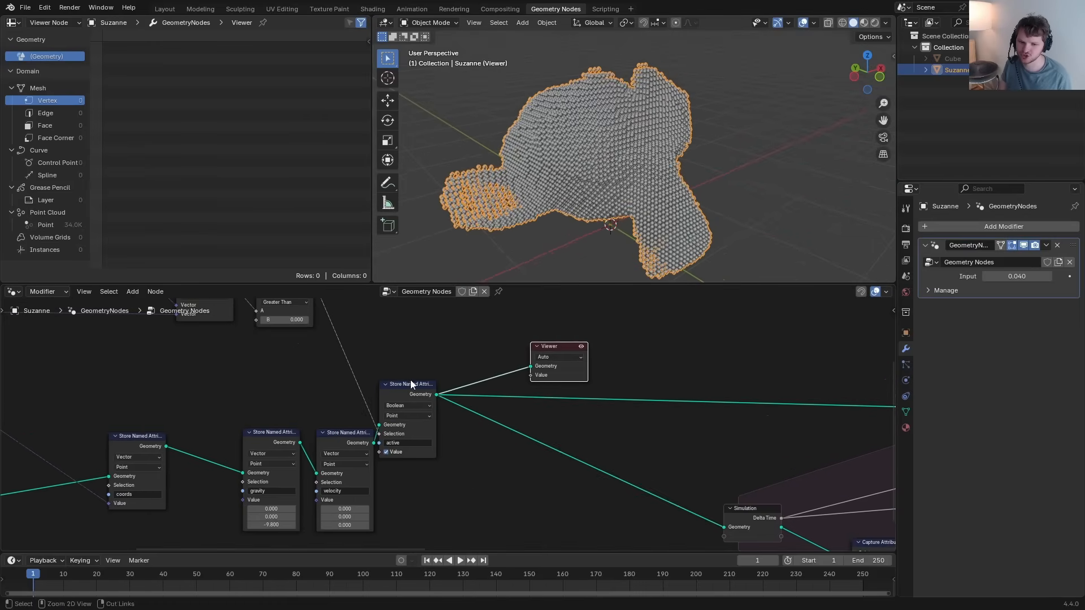
pyautogui.keyDown('ctrl'); pyautogui.keyDown('shift'); pyautogui.click(411, 382); pyautogui.keyUp('shift'); pyautogui.keyUp('ctrl')
pyautogui.moveTo(496, 351); pyautogui.dragTo(631, 353)
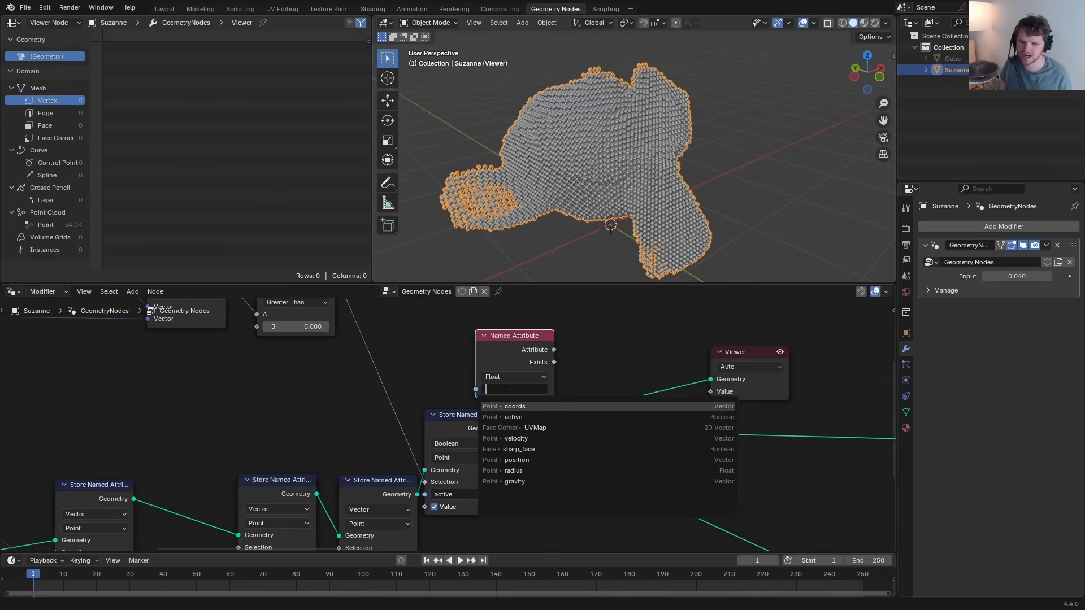
pyautogui.write('coords')
pyautogui.press('Return')
pyautogui.keyDown('ctrl'); pyautogui.keyDown('shift'); pyautogui.click(517, 344); pyautogui.keyUp('shift'); pyautogui.keyUp('ctrl')
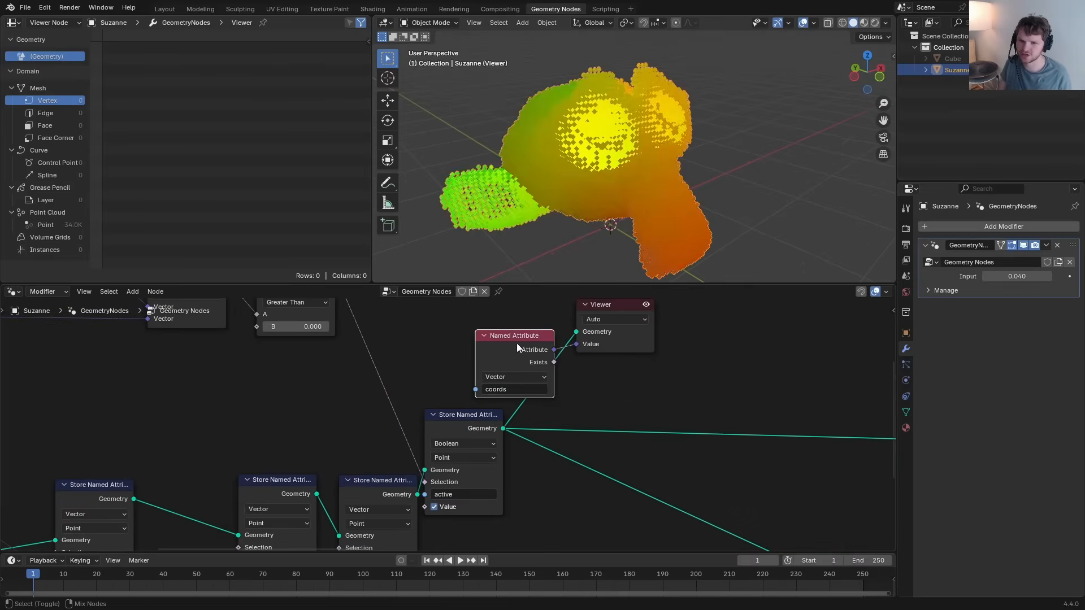
pyautogui.moveTo(509, 186); pyautogui.dragTo(625, 38, button='middle')
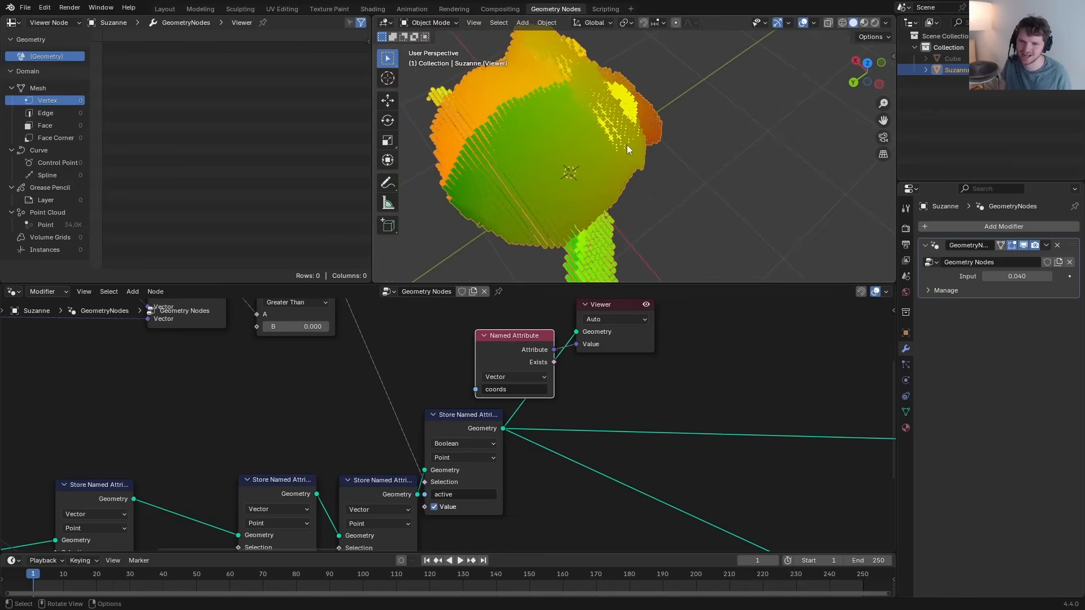
# Step: Try moving and rotating Suzanne's UV islands to test how the colours on the points respond
pyautogui.press('g')
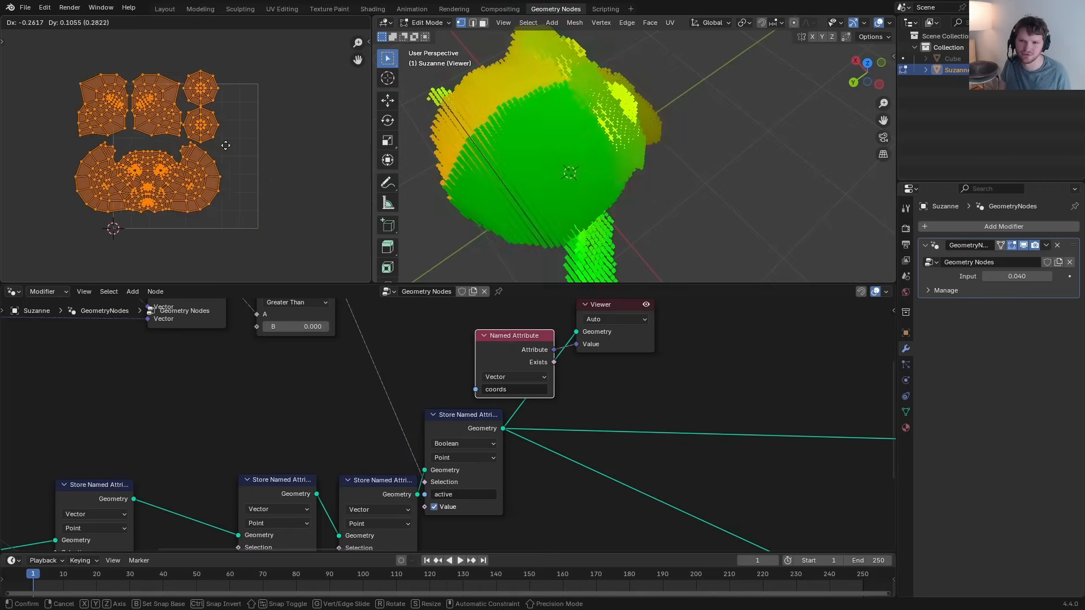
pyautogui.press('r')
pyautogui.click(291, 175)
pyautogui.moveTo(550, 142); pyautogui.dragTo(486, 119, button='middle')
pyautogui.press('r')
pyautogui.click(265, 104)
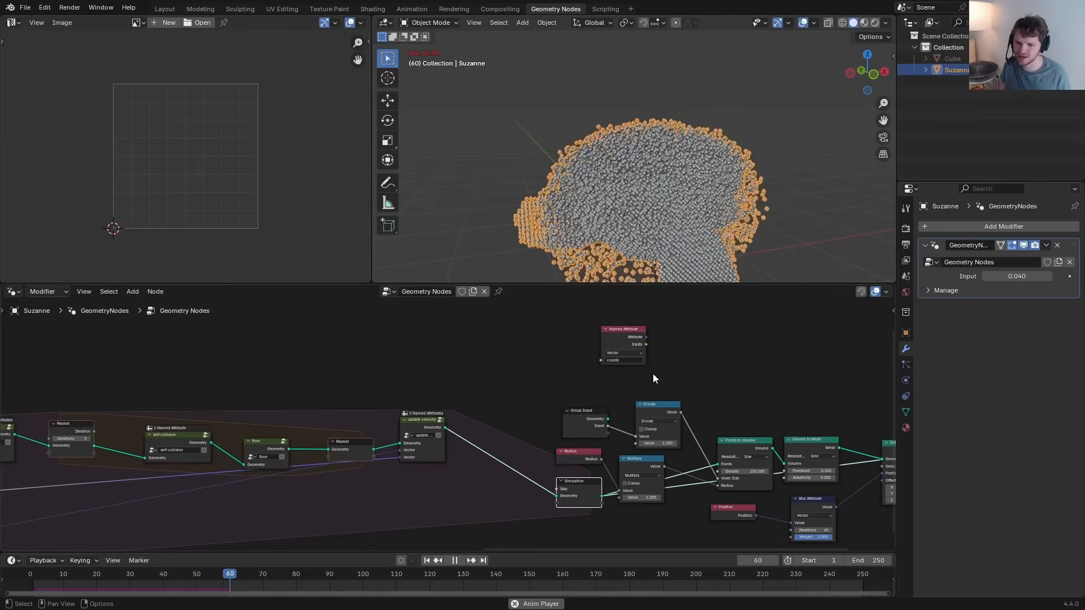
# Step: Stop playback, view the "coords" attribute on the simulated points, and scrub the timeline to frame 45
pyautogui.moveTo(653, 374); pyautogui.dragTo(511, 371, button='middle')
pyautogui.press('space')
pyautogui.keyDown('ctrl'); pyautogui.keyDown('shift'); pyautogui.click(476, 330); pyautogui.keyUp('shift'); pyautogui.keyUp('ctrl')
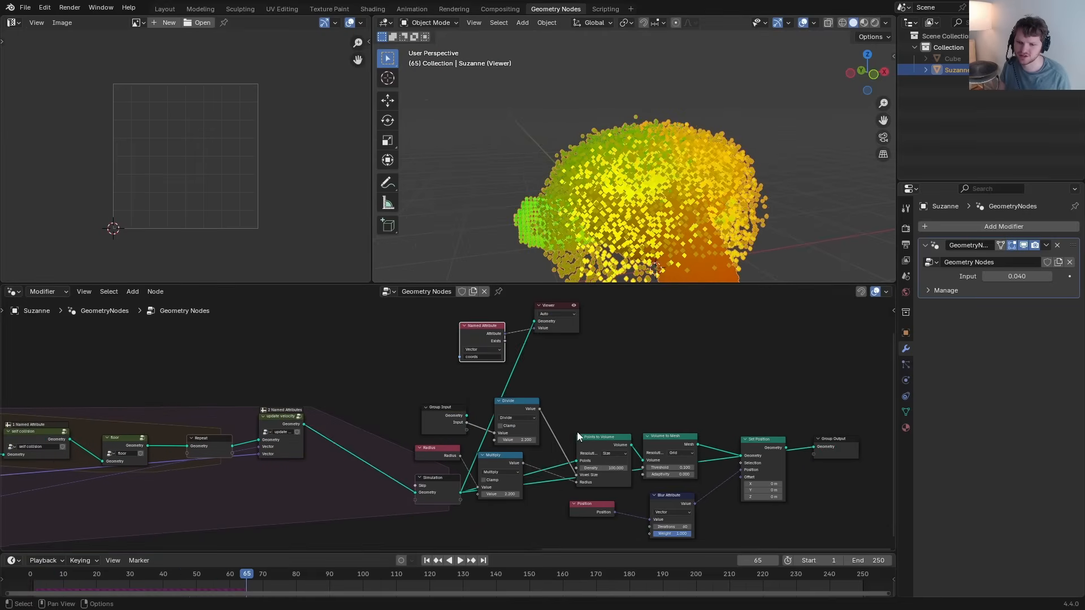
pyautogui.moveTo(241, 573); pyautogui.dragTo(181, 572)
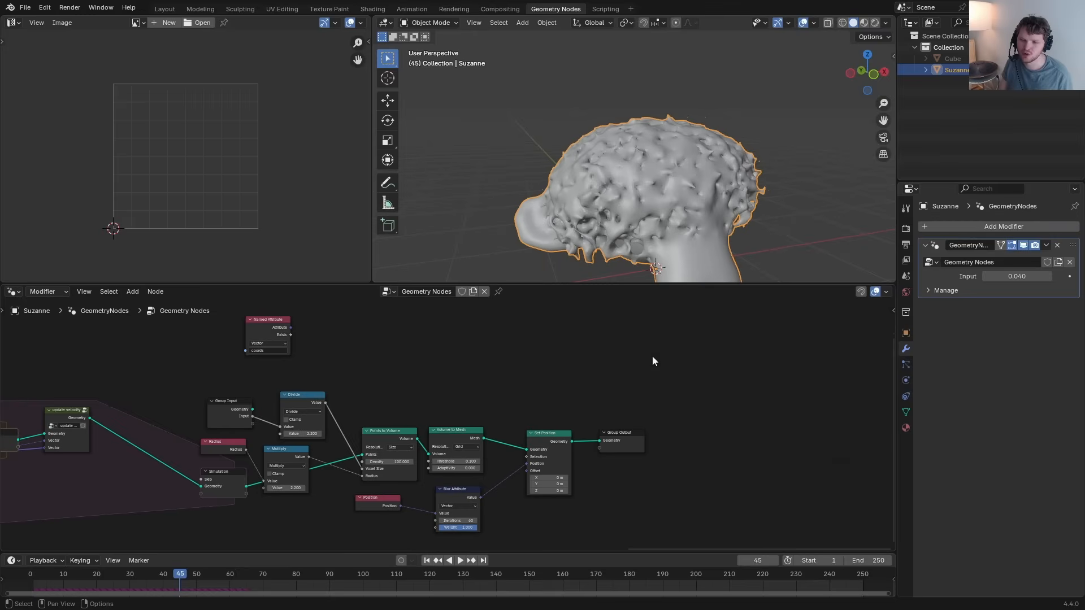
# Step: Output the raw simulated points and add a Sample Nearest node that takes the simulation's geometry
pyautogui.moveTo(335, 421); pyautogui.dragTo(450, 399, button='middle')
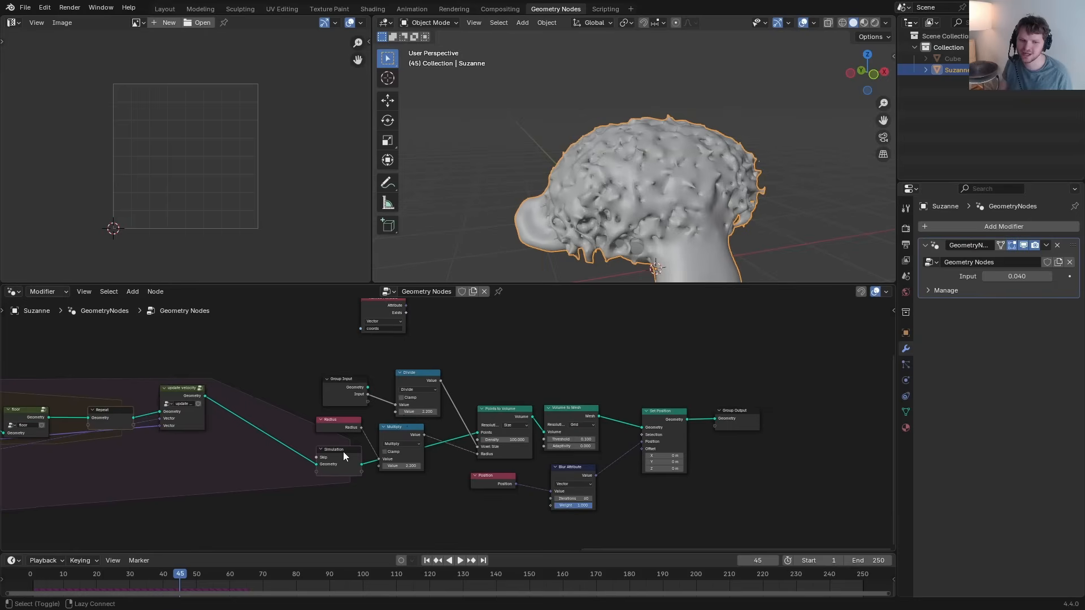
pyautogui.keyDown('alt'); pyautogui.keyDown('shift'); pyautogui.click(344, 452); pyautogui.keyUp('shift'); pyautogui.keyUp('alt')
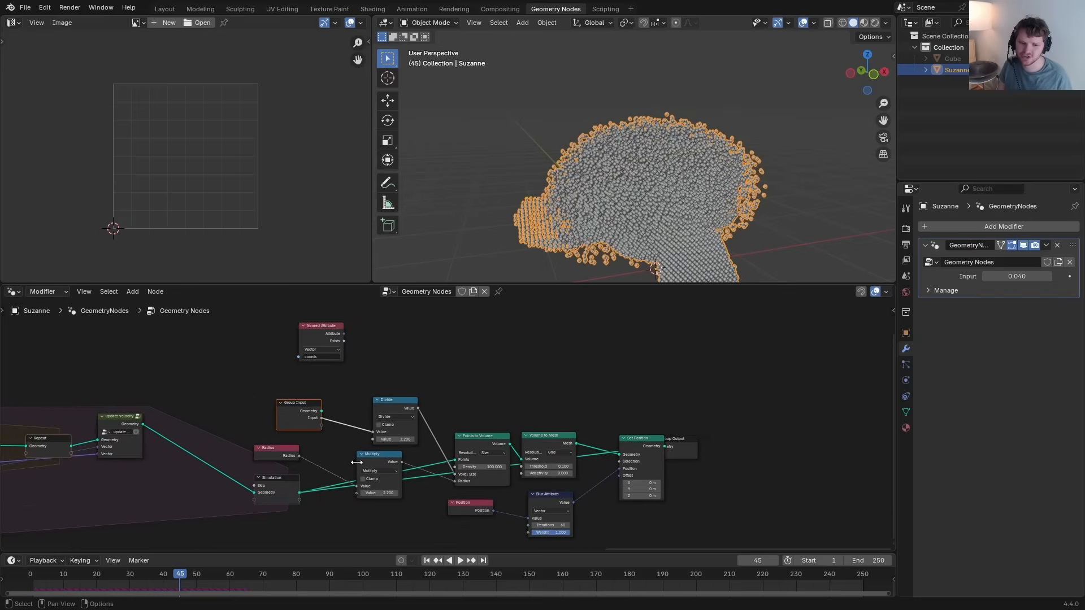
pyautogui.moveTo(287, 491); pyautogui.dragTo(325, 448, button='middle')
pyautogui.scroll(4, 325, 448)
pyautogui.scroll(-2, 421, 441)
pyautogui.hotkey('shift', 'a')
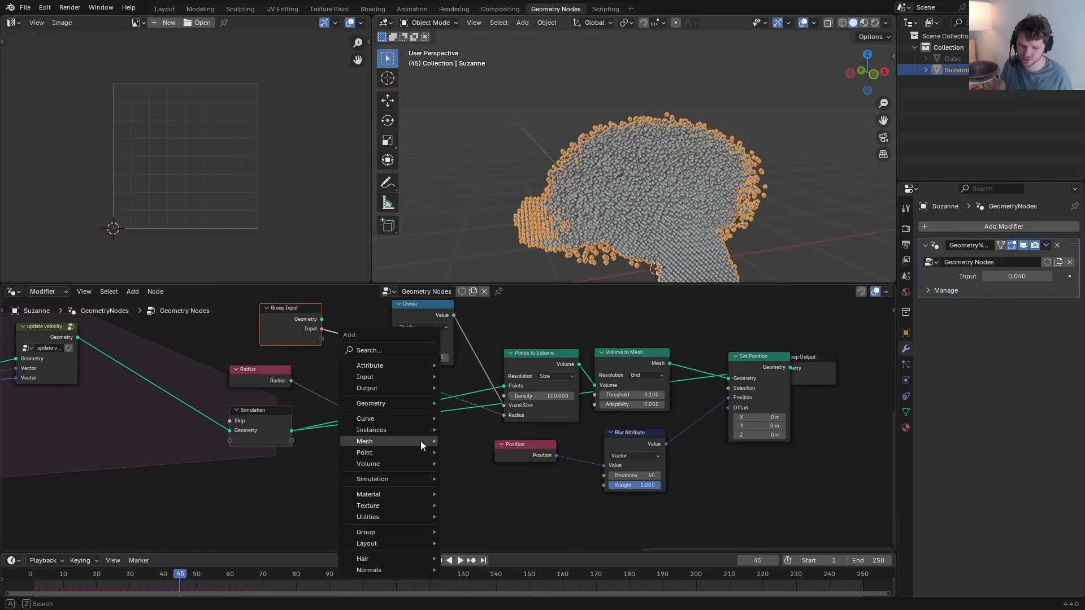
pyautogui.write('sample near')
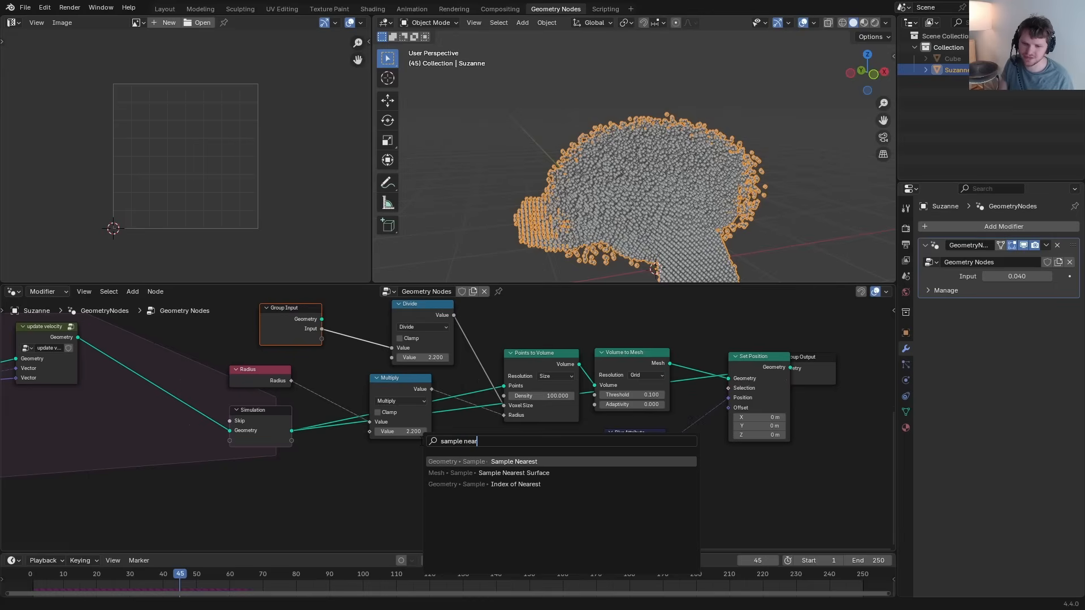
pyautogui.press('Return')
pyautogui.click(415, 473)
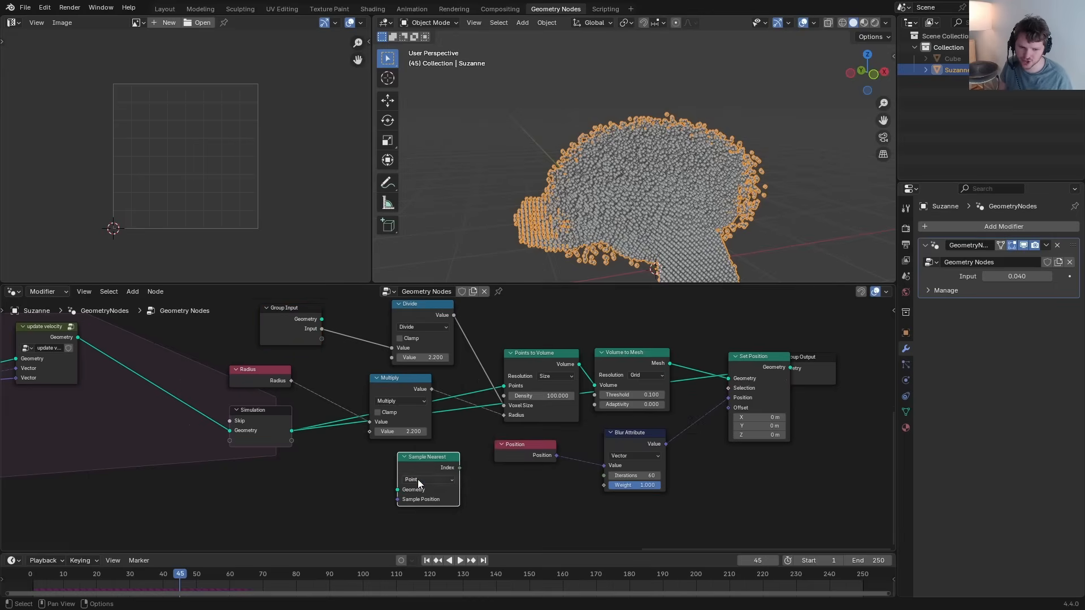
pyautogui.moveTo(291, 431); pyautogui.dragTo(392, 490)
# Step: Add a vector Sample Index node that samples the simulation geometry using the Sample Nearest index
pyautogui.scroll(1, 420, 482)
pyautogui.moveTo(419, 481); pyautogui.dragTo(352, 442, button='middle')
pyautogui.moveTo(352, 424); pyautogui.dragTo(429, 452)
pyautogui.write('sample')
pyautogui.press('Return')
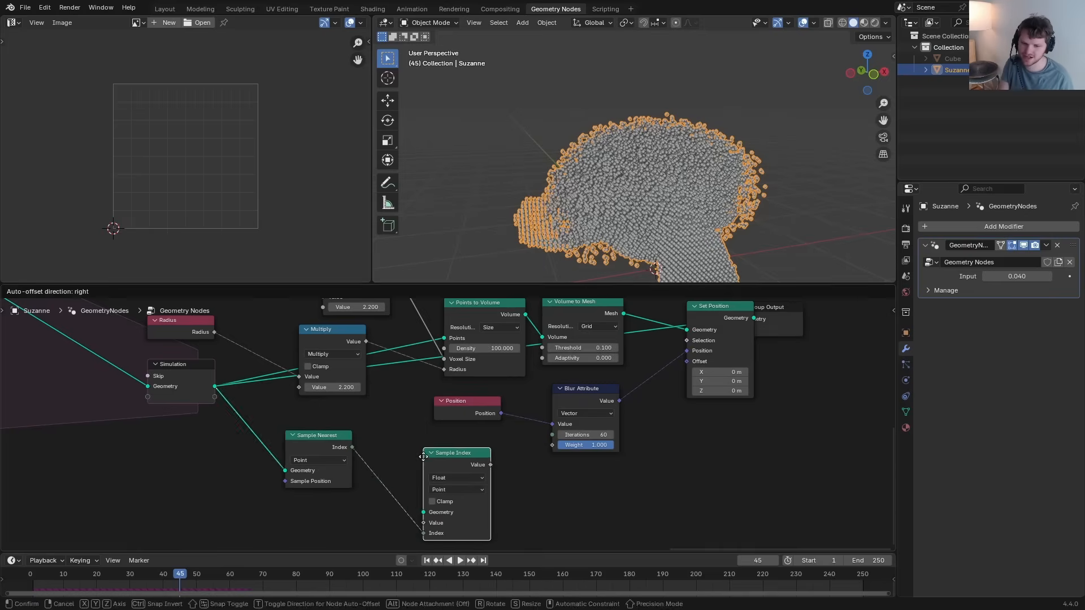
pyautogui.click(423, 456)
pyautogui.moveTo(214, 386); pyautogui.dragTo(424, 513)
pyautogui.moveTo(314, 442); pyautogui.dragTo(283, 480)
pyautogui.moveTo(451, 485); pyautogui.dragTo(450, 464, button='middle')
pyautogui.click(449, 459)
pyautogui.click(449, 503)
pyautogui.scroll(-4, 446, 428)
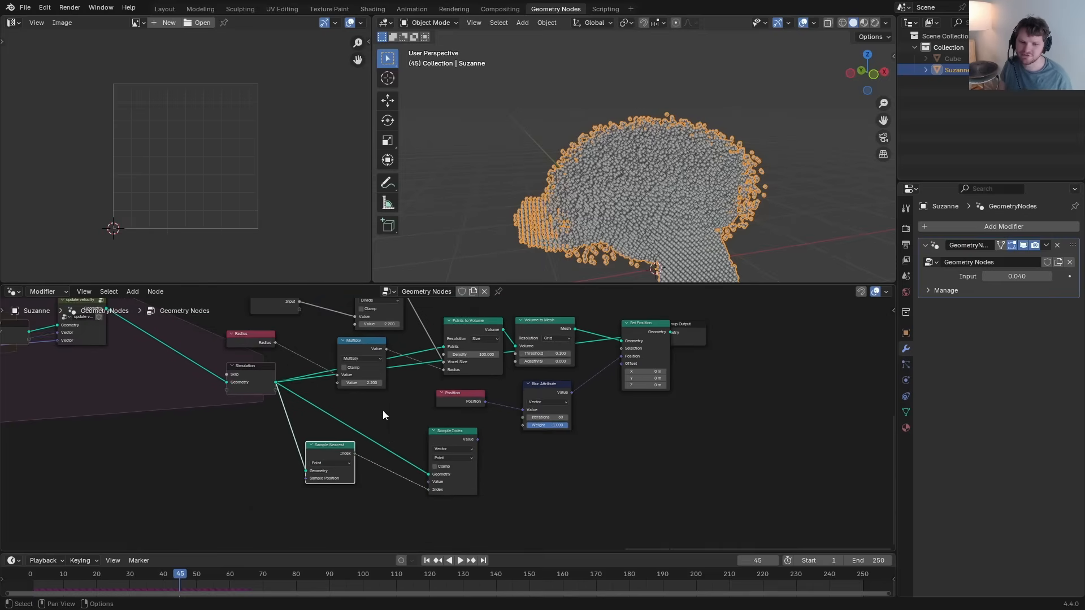
# Step: Place a vector Named Attribute node reading "coords" beside Sample Nearest and connect it to Sample Index's Value
pyautogui.moveTo(383, 411); pyautogui.dragTo(400, 447, button='middle')
pyautogui.moveTo(311, 381); pyautogui.dragTo(346, 445, button='middle')
pyautogui.hotkey('ctrl', 'v')
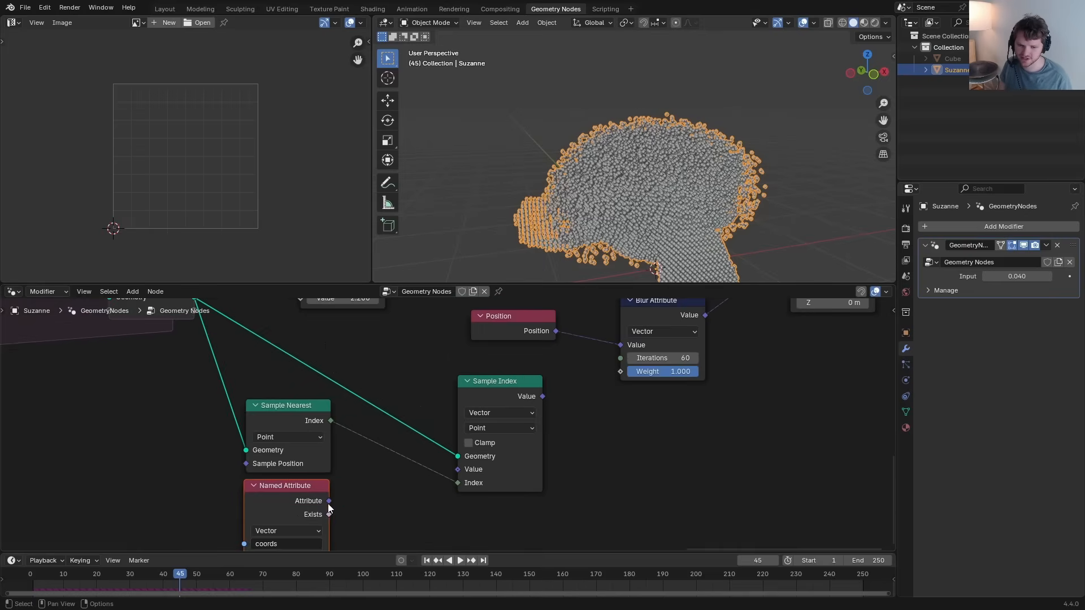
pyautogui.scroll(-2, 531, 390)
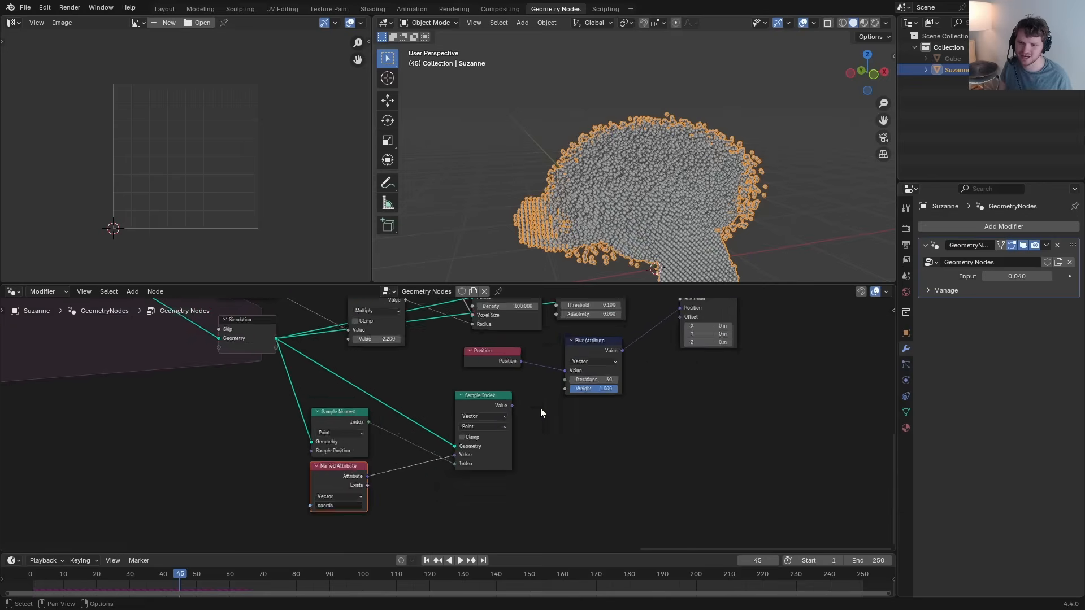
# Step: Preview the sampled coordinates as colours on the Set Position mesh at frame 26, and try Blur Attribute iterations up to 60
pyautogui.moveTo(540, 408); pyautogui.dragTo(436, 469, button='middle')
pyautogui.keyDown('ctrl'); pyautogui.keyDown('shift'); pyautogui.click(553, 363); pyautogui.keyUp('shift'); pyautogui.keyUp('ctrl')
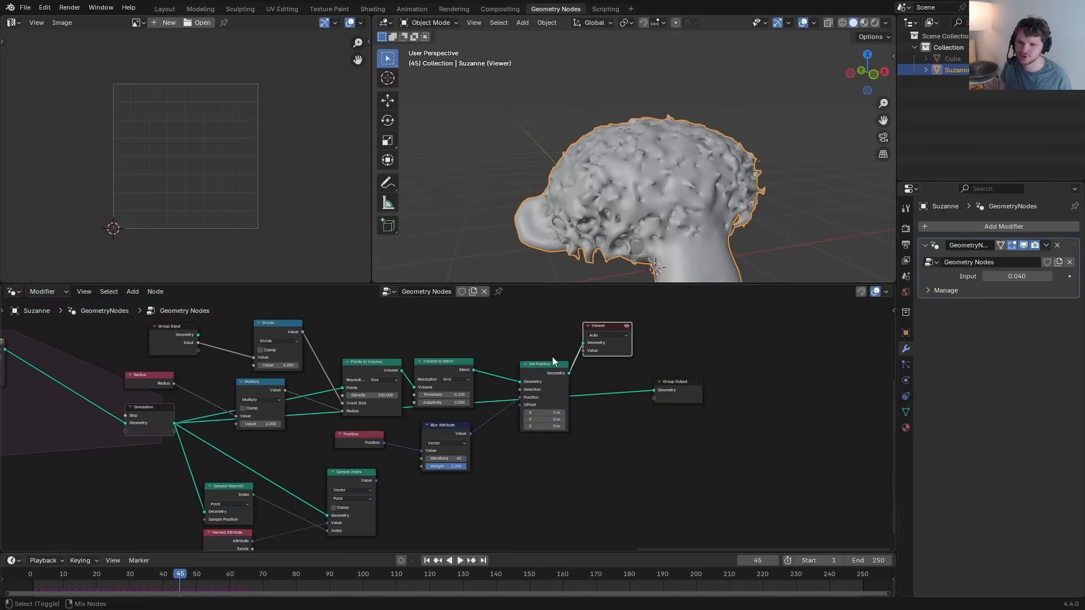
pyautogui.keyDown('ctrl'); pyautogui.keyDown('shift'); pyautogui.click(353, 481); pyautogui.keyUp('shift'); pyautogui.keyUp('ctrl')
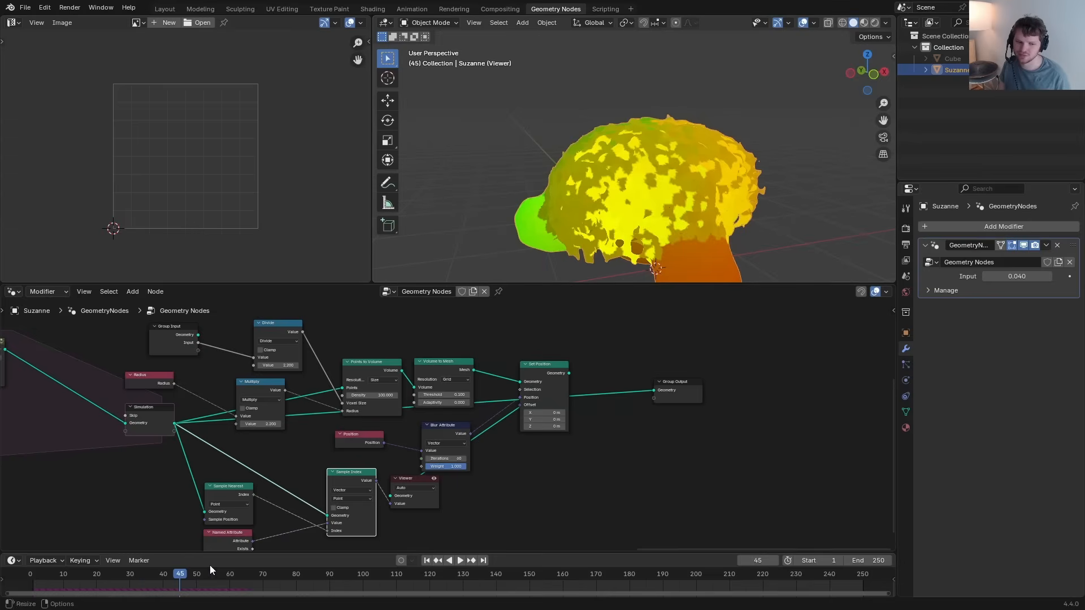
pyautogui.moveTo(178, 574); pyautogui.dragTo(118, 575)
pyautogui.press('space')
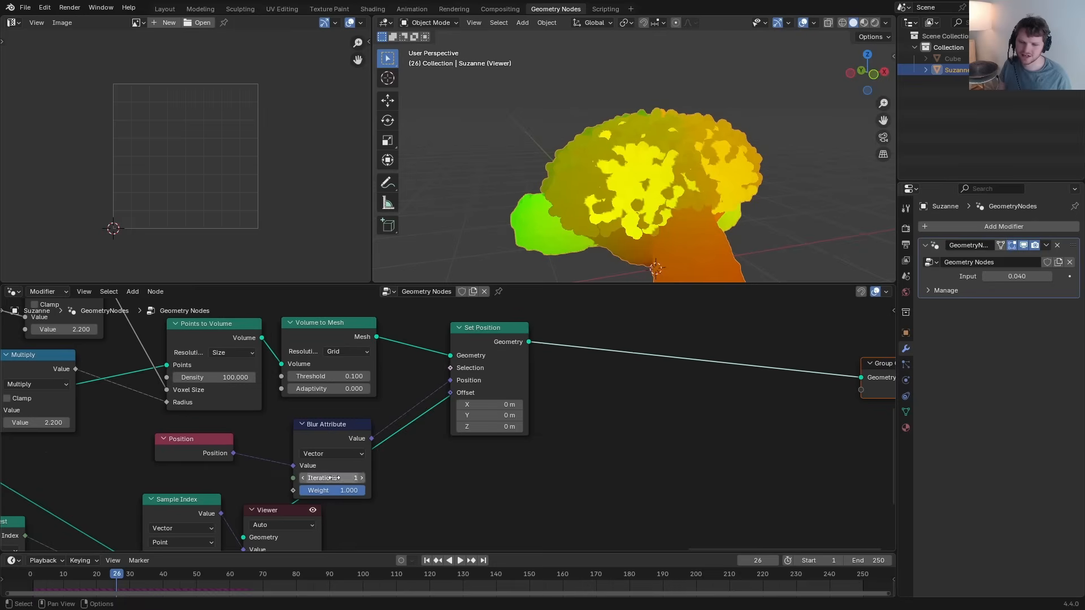
pyautogui.moveTo(332, 479); pyautogui.dragTo(390, 479)
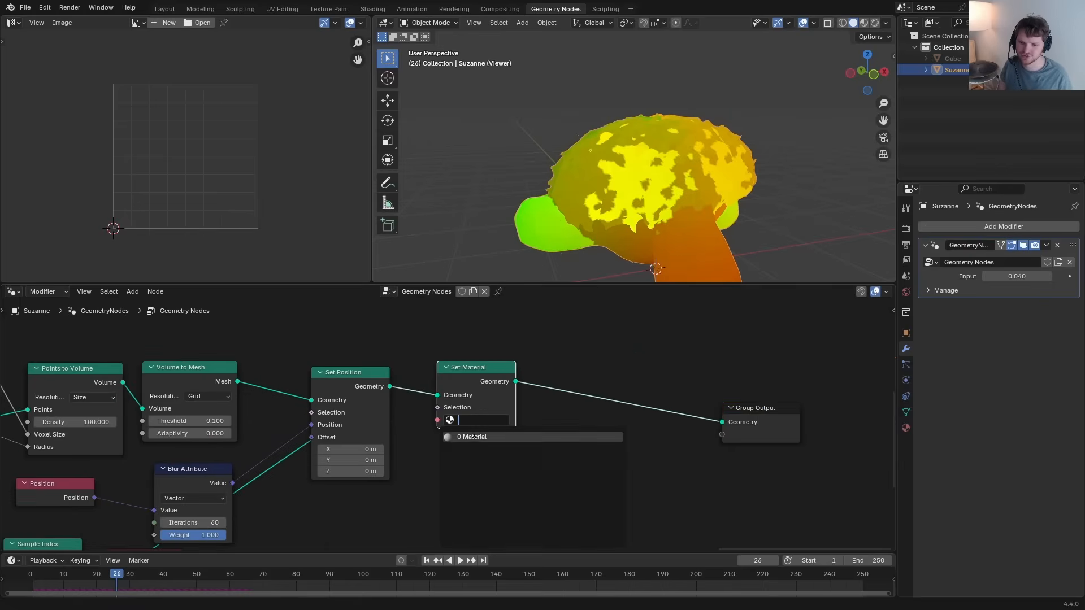
# Step: Assign "Material" through a Set Material node before the output, and delete the Principled BSDF from its shader nodes
pyautogui.hotkey('shift', 'F3')
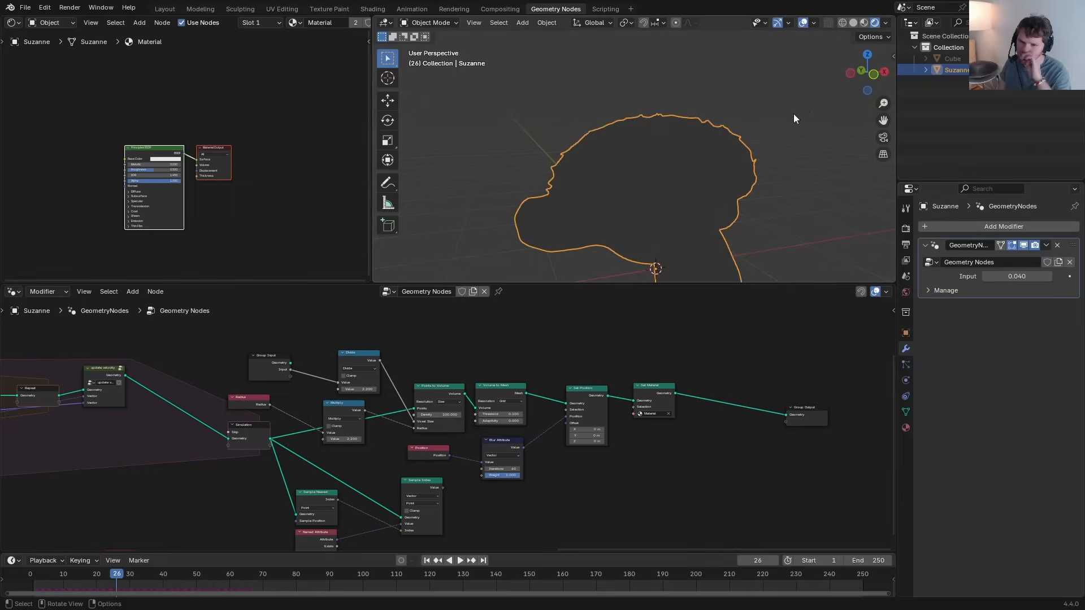
pyautogui.scroll(4, 170, 164)
pyautogui.press('x')
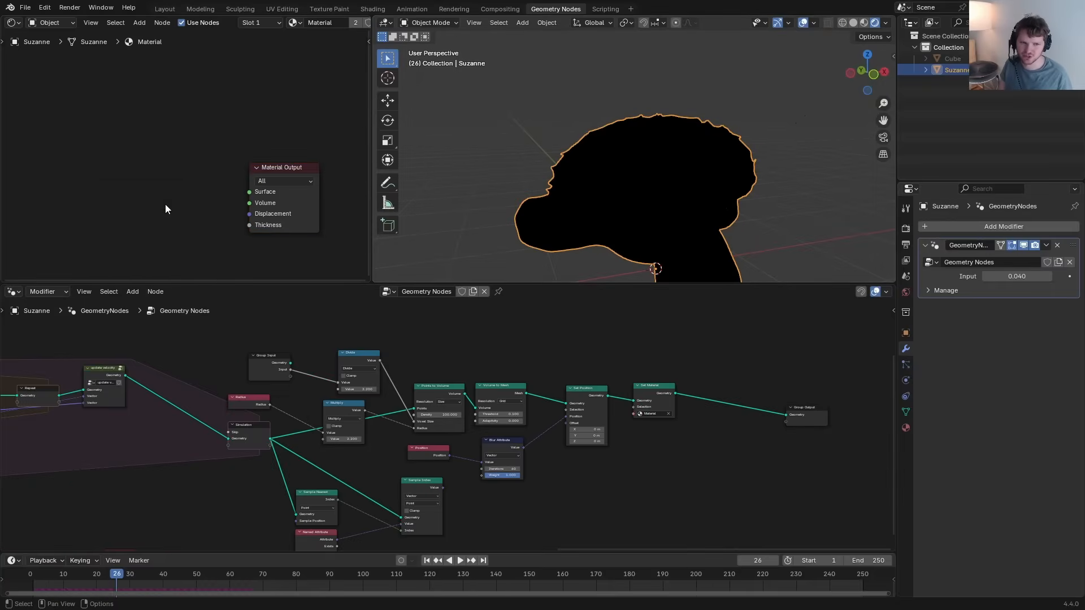
pyautogui.hotkey('shift', 'a')
pyautogui.write('r')
pyautogui.press('Return')
pyautogui.click(166, 202)
pyautogui.moveTo(186, 190); pyautogui.dragTo(249, 191)
pyautogui.moveTo(144, 225); pyautogui.dragTo(138, 247)
pyautogui.moveTo(75, 222); pyautogui.dragTo(167, 185)
pyautogui.press('x')
# Step: Add an Attribute node to the material's shader nodes
pyautogui.moveTo(167, 185); pyautogui.dragTo(225, 176, button='middle')
pyautogui.hotkey('shift', 'a')
pyautogui.write('at')
pyautogui.press('Return')
pyautogui.click(144, 169)
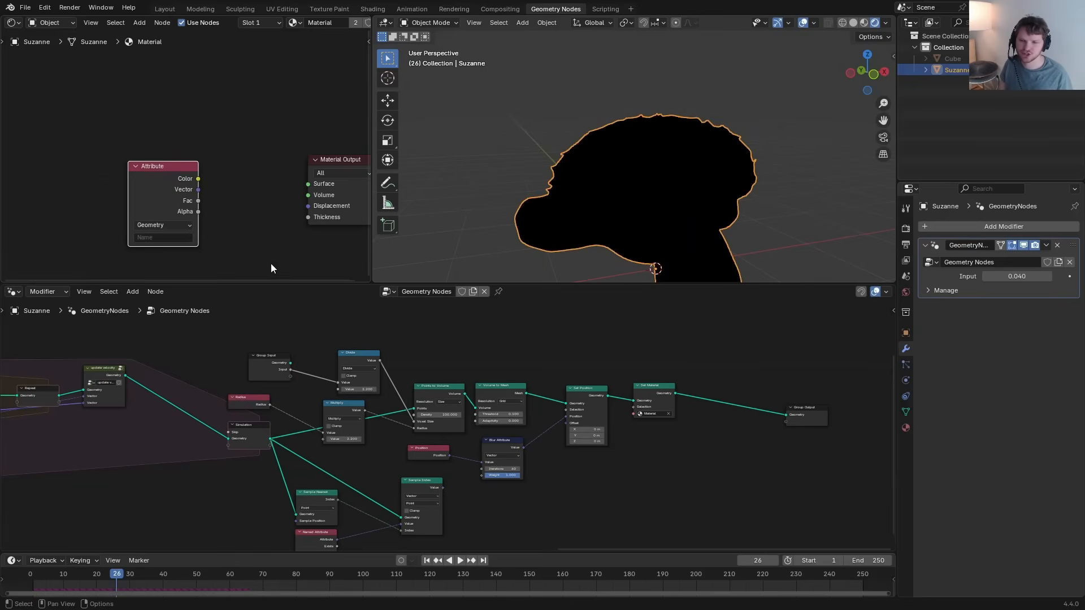
# Step: Insert a vector Store Named Attribute node between Set Position and Set Material, taking its value from Sample Index
pyautogui.scroll(2, 347, 357)
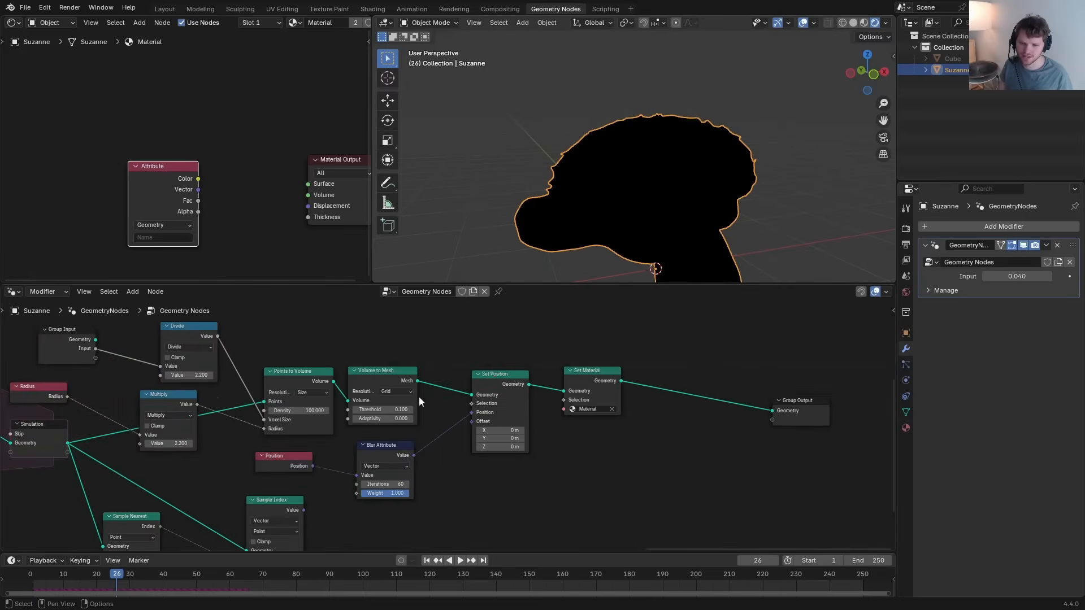
pyautogui.moveTo(859, 483); pyautogui.dragTo(591, 365)
pyautogui.moveTo(594, 367); pyautogui.dragTo(710, 367)
pyautogui.moveTo(337, 503); pyautogui.dragTo(395, 451, button='middle')
pyautogui.moveTo(342, 465); pyautogui.dragTo(361, 470)
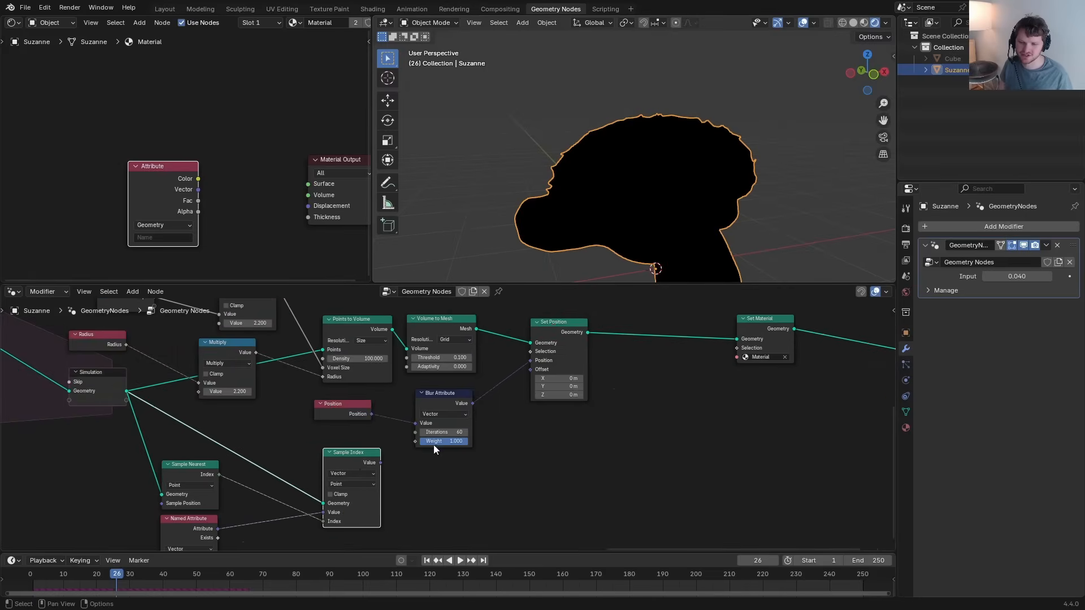
pyautogui.moveTo(433, 445); pyautogui.dragTo(399, 457, button='middle')
pyautogui.hotkey('shift', 'a')
pyautogui.write('sto')
pyautogui.press('Return')
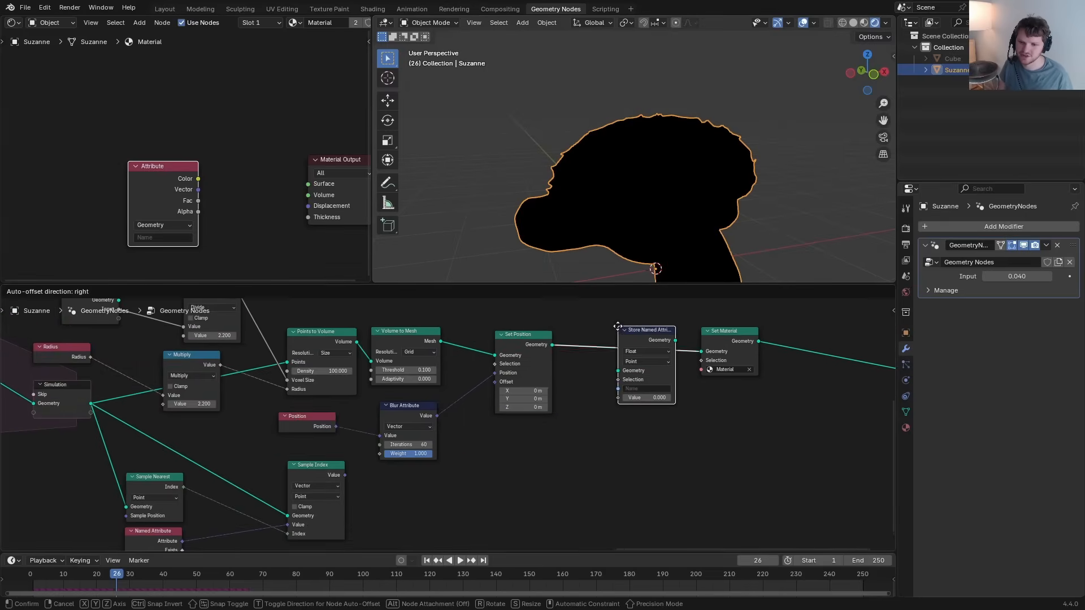
pyautogui.click(617, 326)
pyautogui.moveTo(617, 398); pyautogui.dragTo(345, 475)
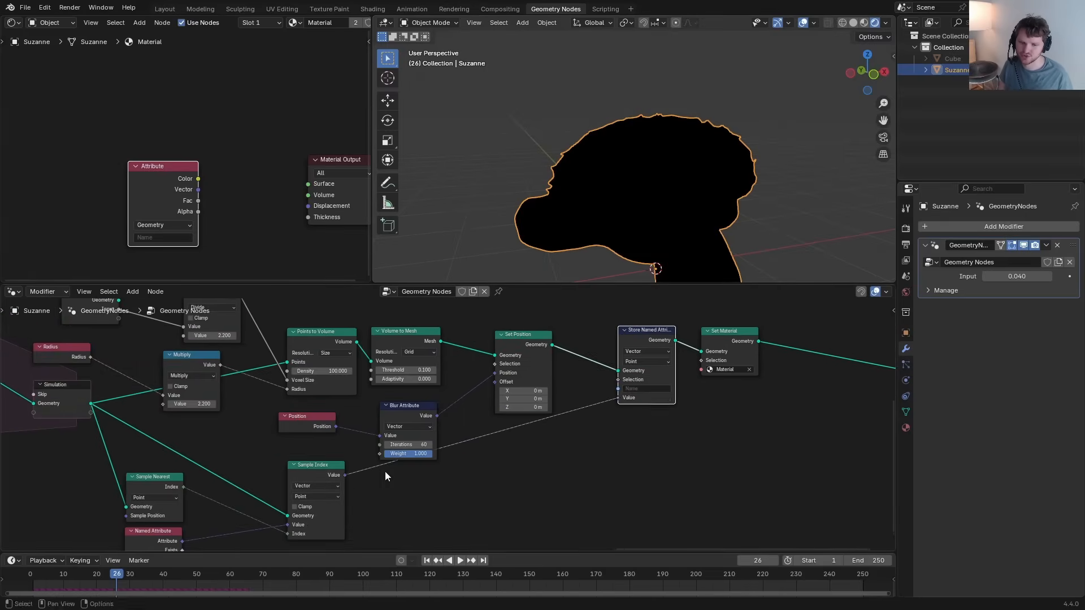
# Step: Name the attribute "coords" in both Store Named Attribute and the material's Attribute node, and connect that node's Vector to the surface output
pyautogui.moveTo(594, 397); pyautogui.dragTo(462, 464, button='middle')
pyautogui.scroll(5, 461, 464)
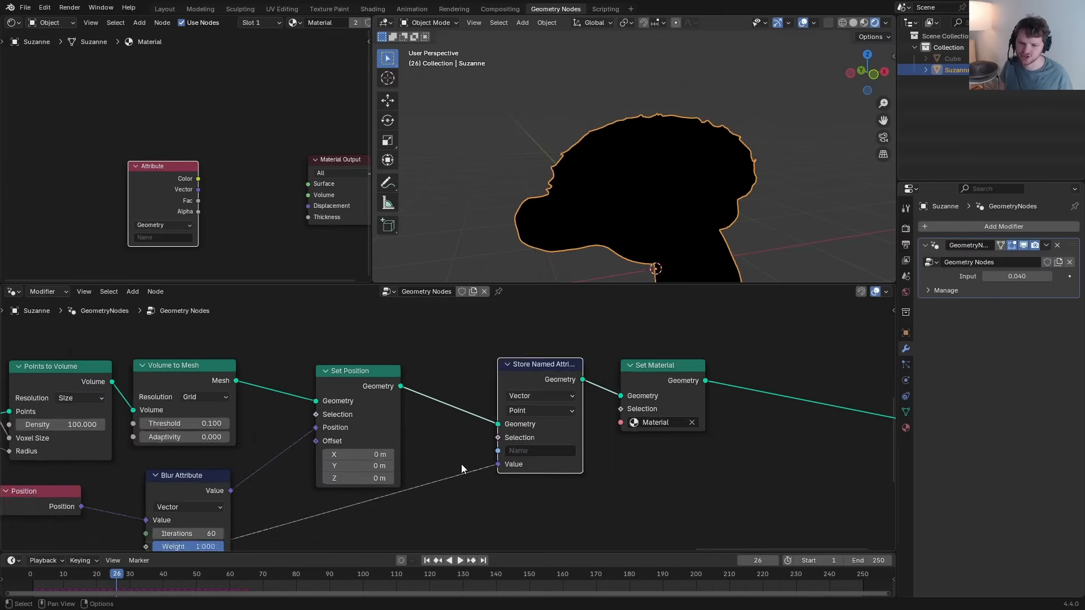
pyautogui.scroll(1, 461, 463)
pyautogui.click(534, 451)
pyautogui.write('coords')
pyautogui.press('Return')
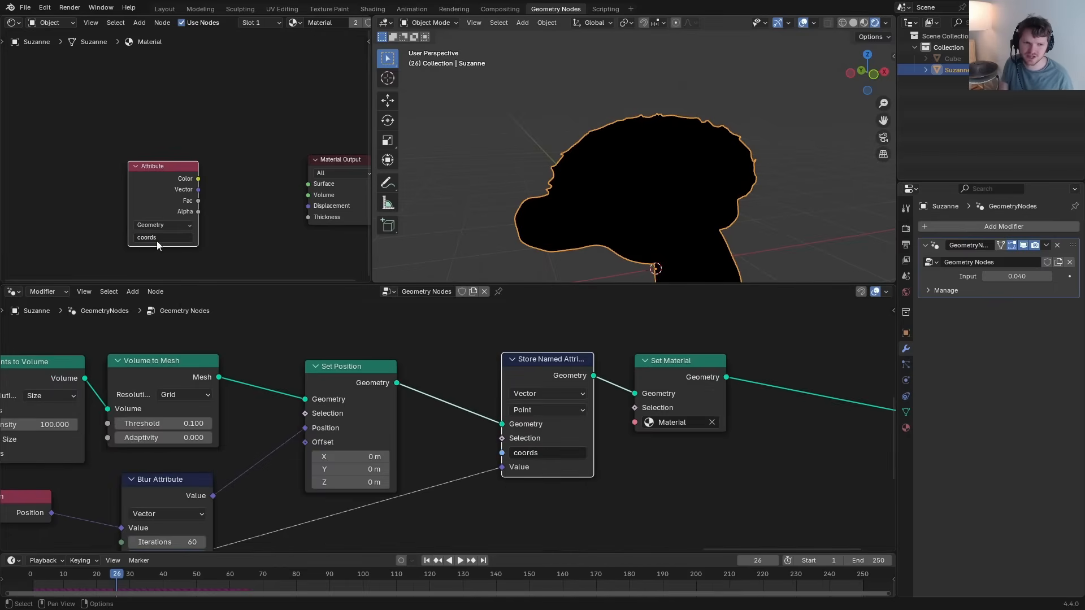
pyautogui.keyDown('ctrl'); pyautogui.keyDown('shift'); pyautogui.click(144, 200); pyautogui.keyUp('shift'); pyautogui.keyUp('ctrl')
pyautogui.keyDown('ctrl'); pyautogui.keyDown('shift'); pyautogui.click(144, 200); pyautogui.keyUp('shift'); pyautogui.keyUp('ctrl')
# Step: Play the melt from the first frame to check the stored colours, stop at frame 17 and save the file
pyautogui.hotkey('shift', 'Left')
pyautogui.press('space')
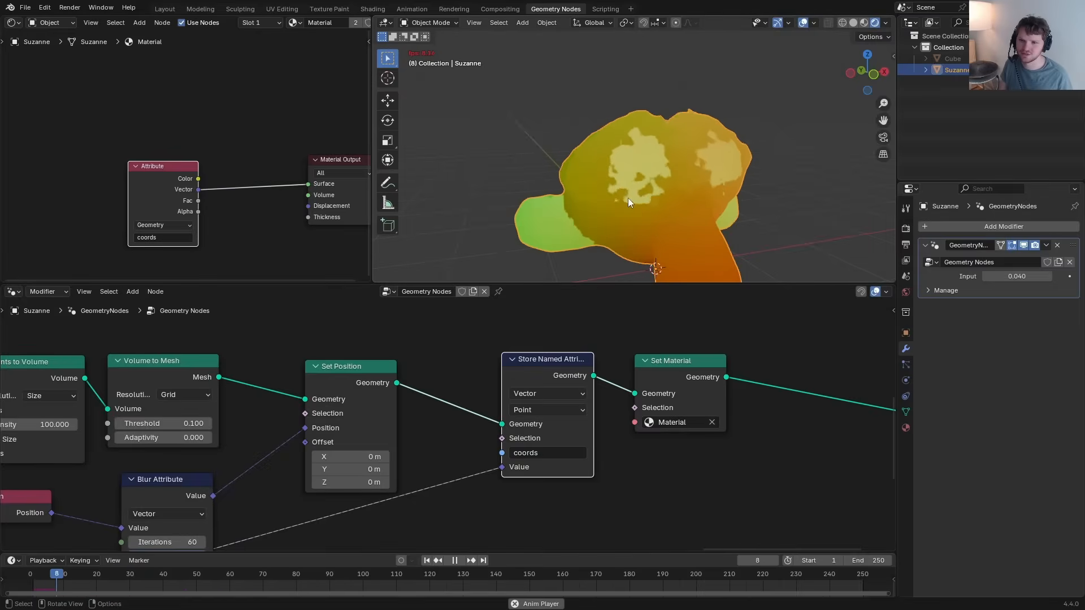
pyautogui.press('space')
pyautogui.hotkey('ctrl', 's')
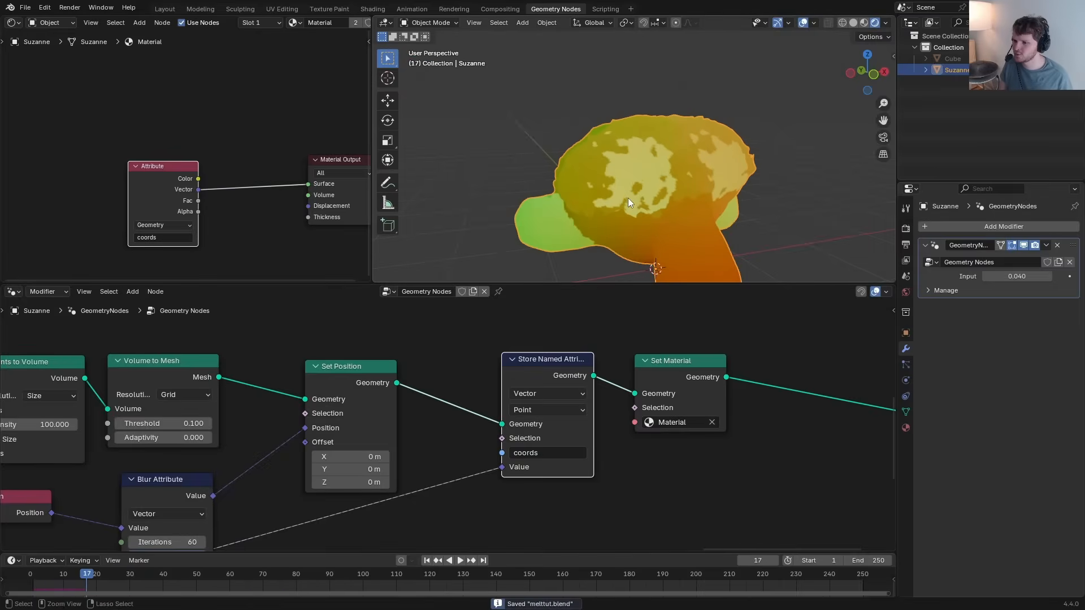
# Step: Set the modifier's Input to 0.02 and bake the simulation
pyautogui.click(1020, 278)
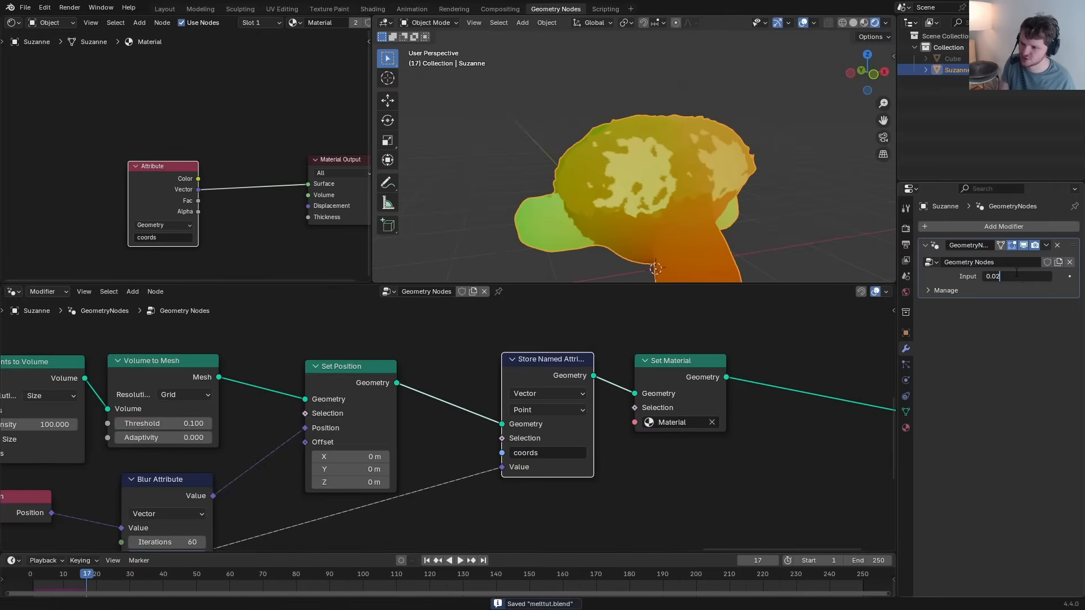
pyautogui.write('0.02')
pyautogui.press('Return')
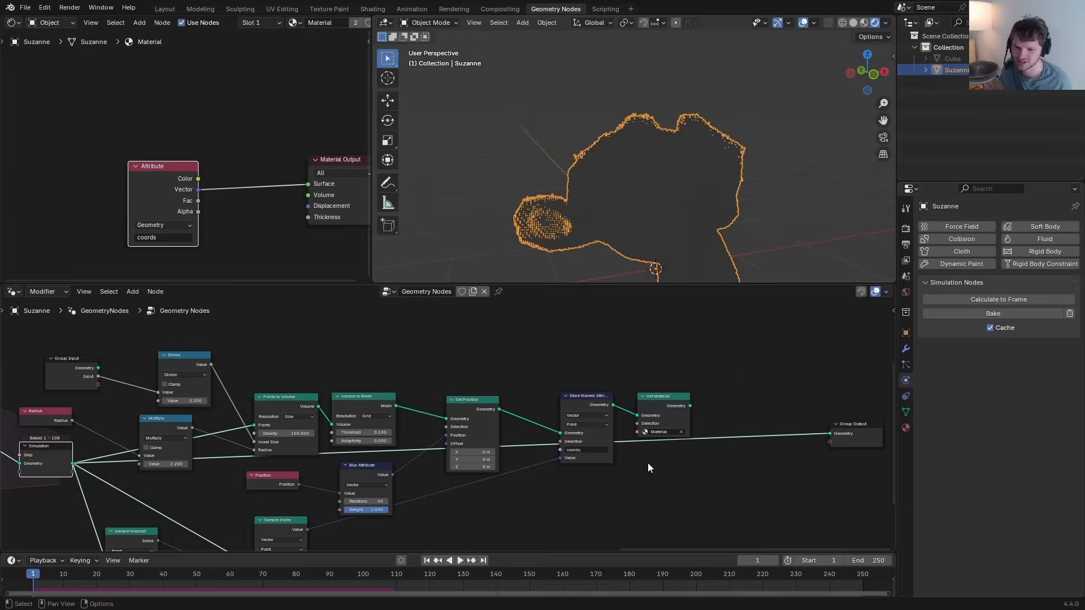
# Step: Reconnect Set Material to the Group Output and scrub the baked melt to frame 29
pyautogui.keyDown('alt'); pyautogui.keyDown('shift'); pyautogui.click(680, 411); pyautogui.keyUp('shift'); pyautogui.keyUp('alt')
pyautogui.moveTo(171, 201); pyautogui.dragTo(146, 200)
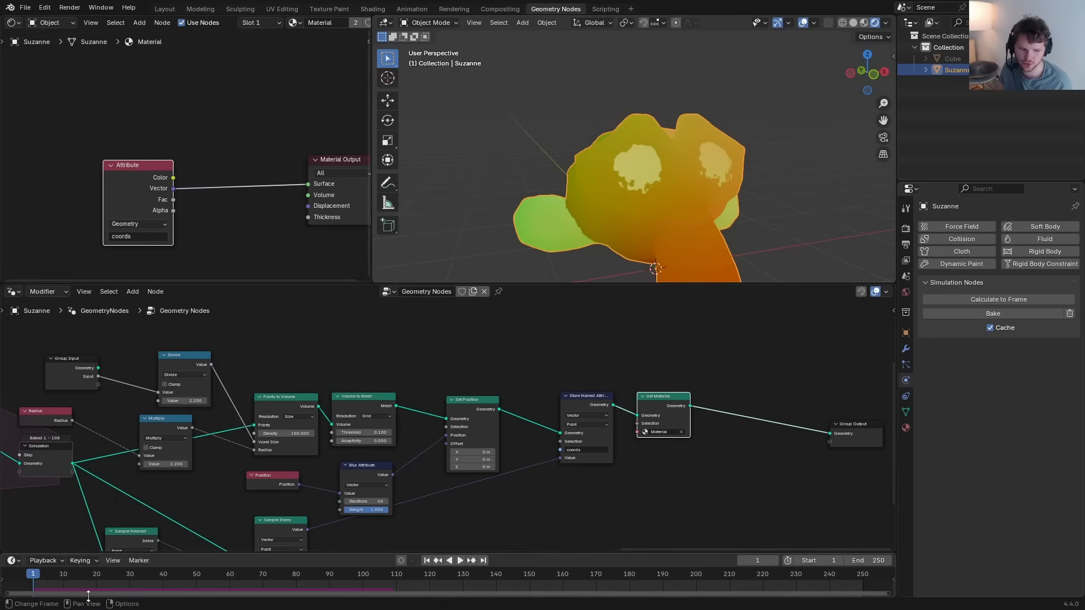
pyautogui.moveTo(86, 576); pyautogui.dragTo(117, 570)
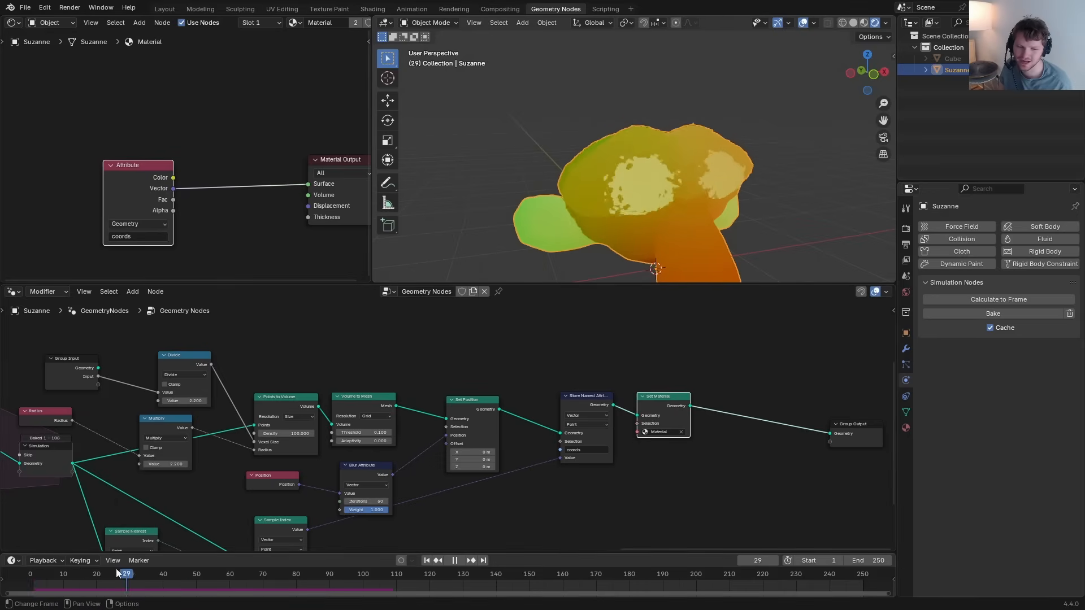
# Step: Add a Checker Texture to the material and connect its Color to the surface output
pyautogui.moveTo(137, 166); pyautogui.dragTo(37, 164)
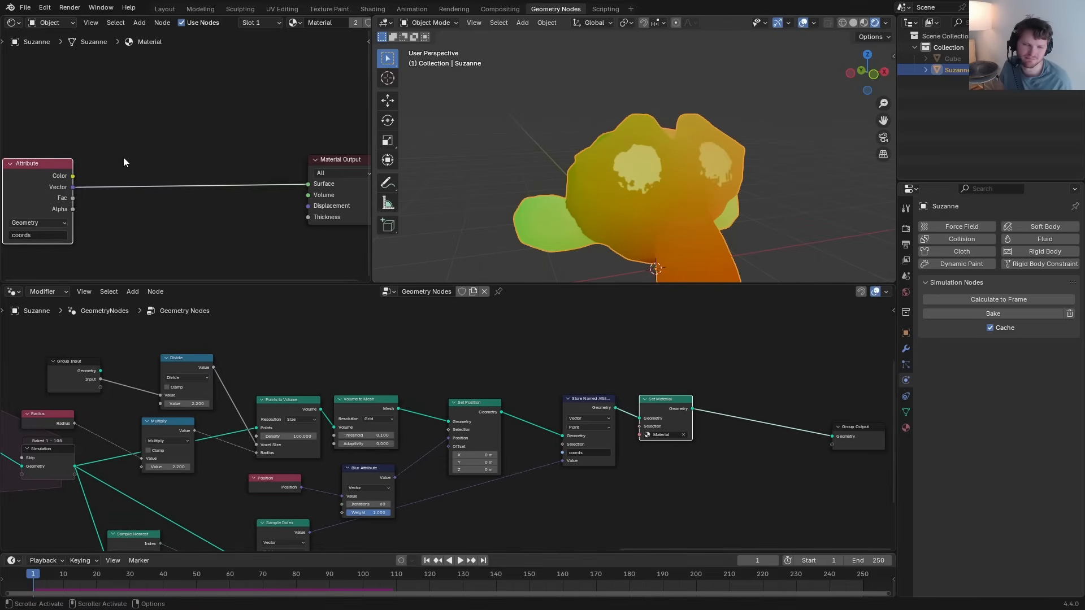
pyautogui.scroll(-1, 123, 163)
pyautogui.hotkey('shift', 'a')
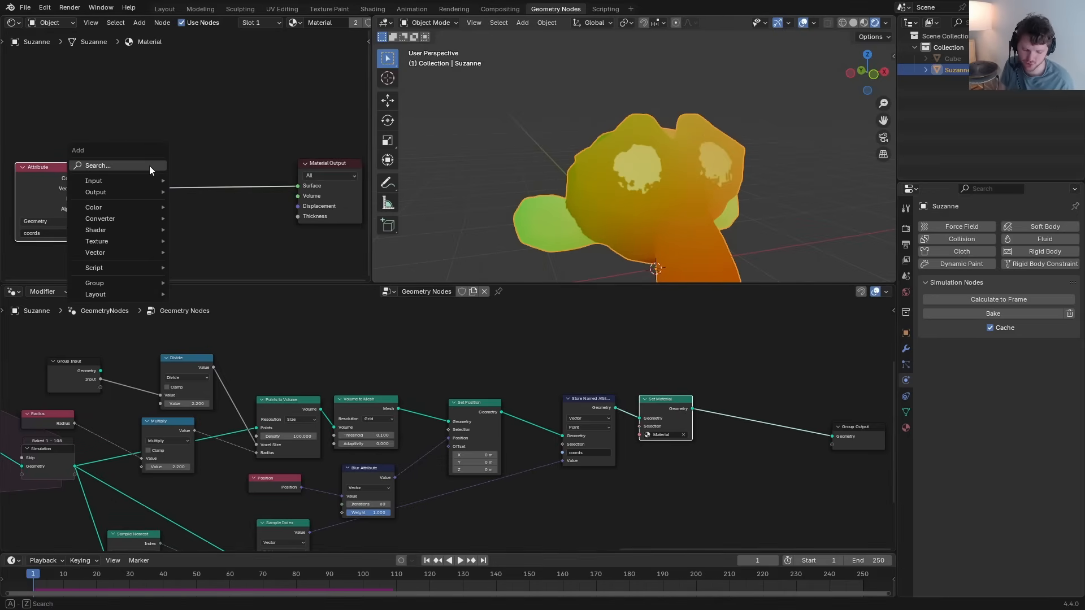
pyautogui.write('che')
pyautogui.press('Return')
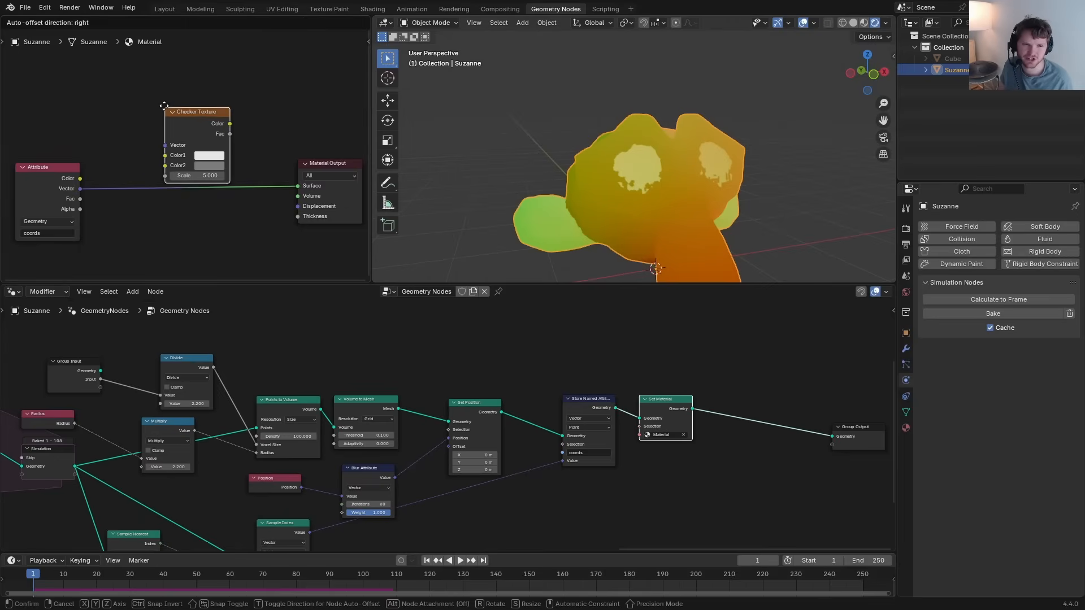
pyautogui.click(146, 97)
pyautogui.keyDown('ctrl'); pyautogui.keyDown('shift'); pyautogui.click(178, 107); pyautogui.keyUp('shift'); pyautogui.keyUp('ctrl')
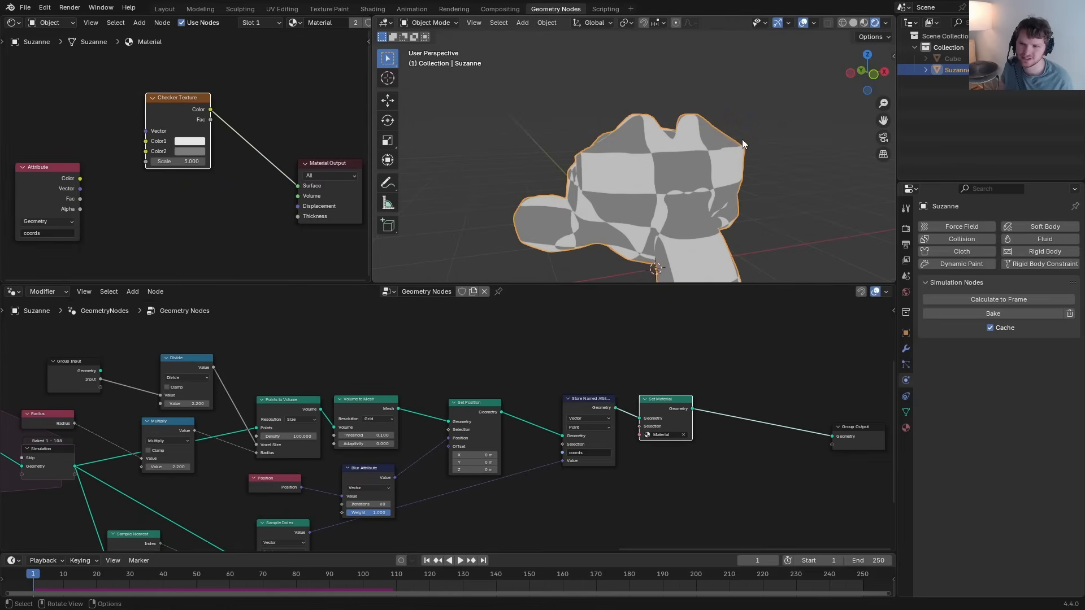
# Step: Play the checkered melt, drive the Checker Texture's Vector with Texture Coordinate's Object output, and play it again to frame 45
pyautogui.press('space')
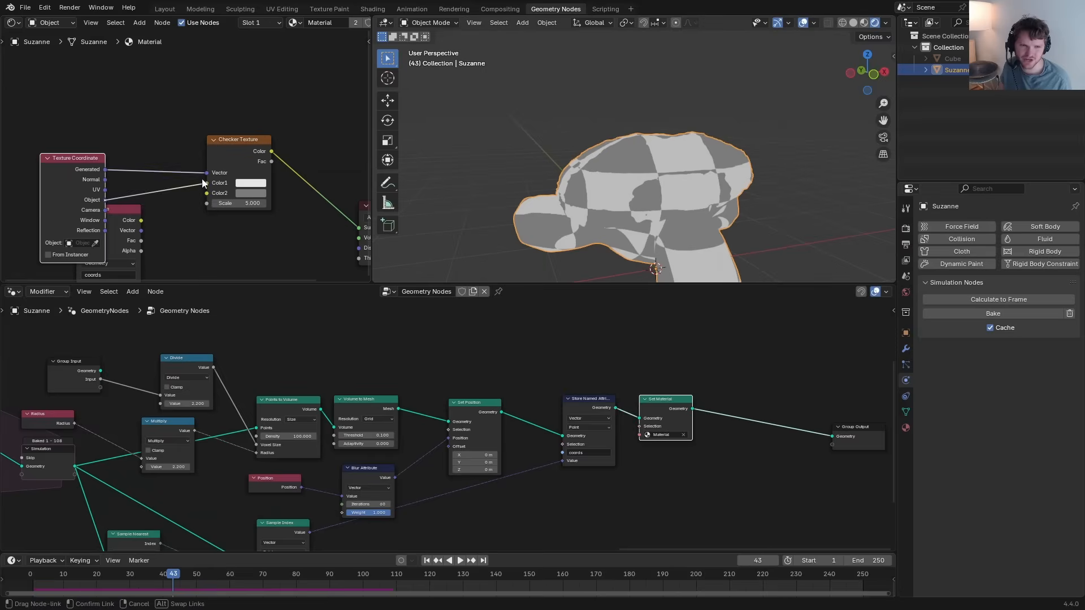
pyautogui.moveTo(202, 182); pyautogui.dragTo(207, 172)
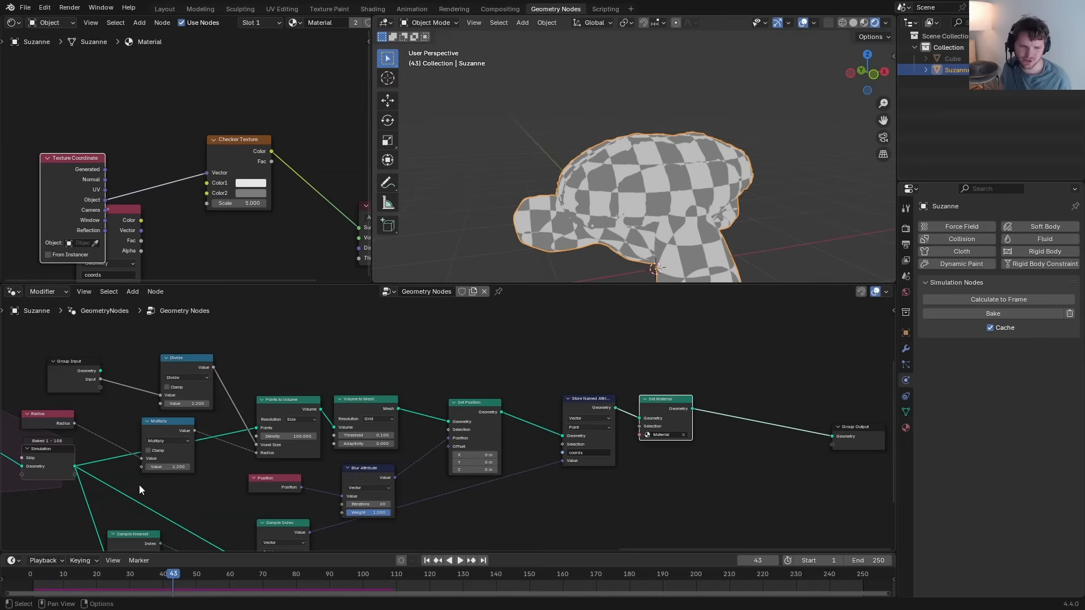
pyautogui.press('space')
pyautogui.press('space')
pyautogui.click(180, 571)
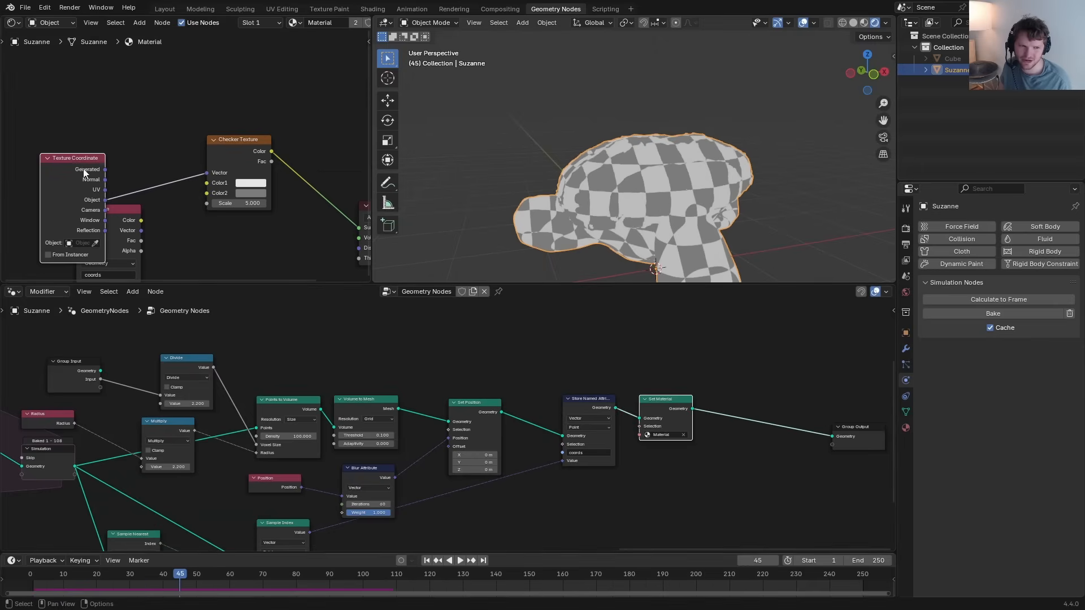
# Step: Replace the Texture Coordinate node with the coords Attribute's Vector as the Checker Texture's Vector source and set the texture's Scale to 20
pyautogui.press('x')
pyautogui.moveTo(199, 180); pyautogui.dragTo(202, 178)
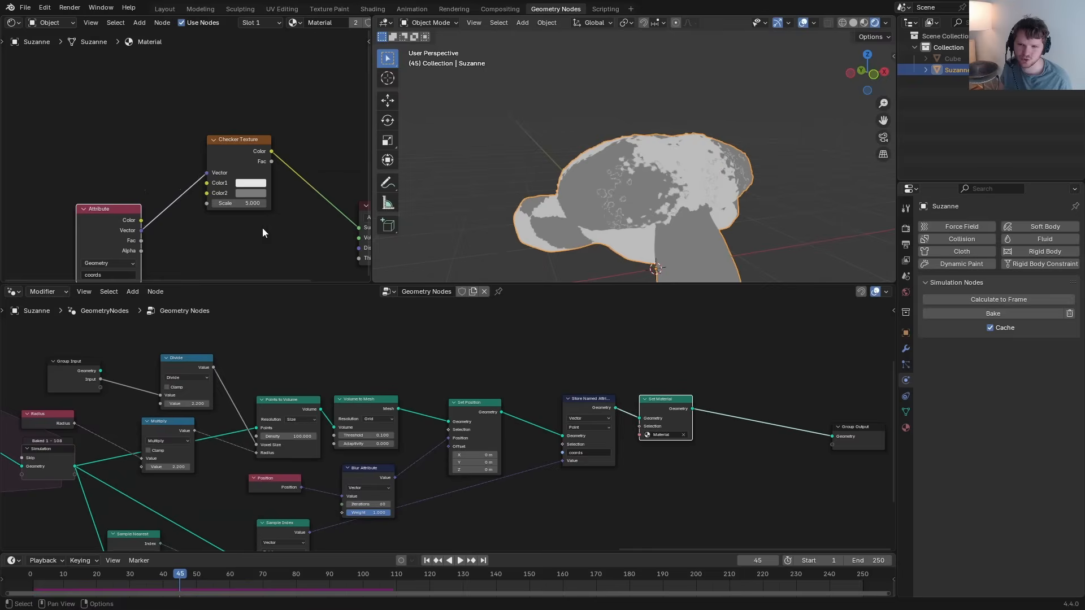
pyautogui.click(244, 204)
pyautogui.write('20')
pyautogui.press('Return')
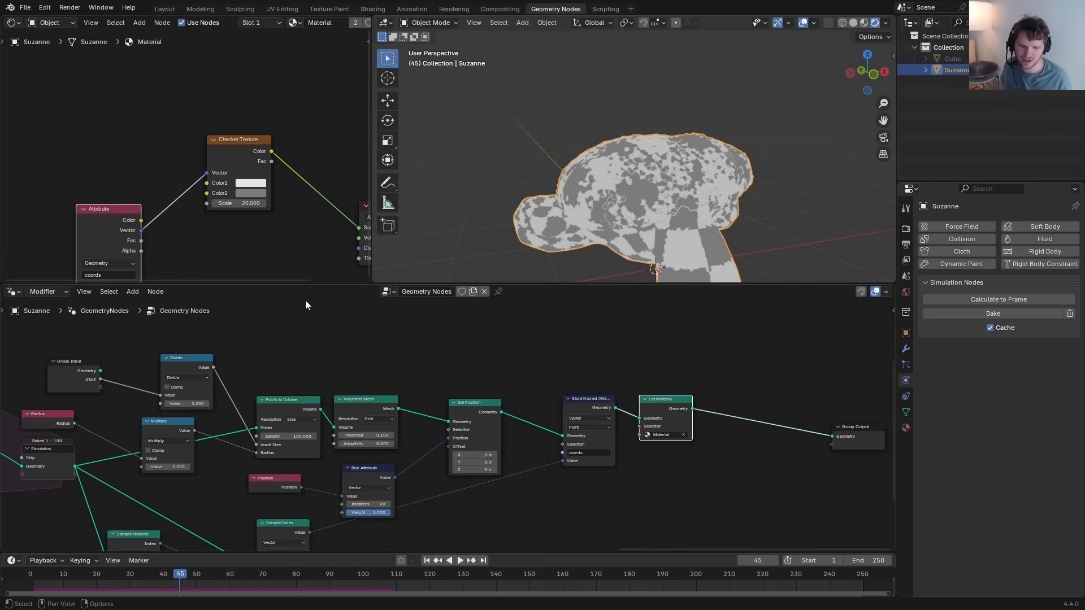
# Step: With the Checker Texture's Scale at 40, play the melt from frame 1 to frame 25 and examine how the pattern follows it
pyautogui.moveTo(698, 181)
pyautogui.mouseDown(button='middle')
pyautogui.moveTo(713, 181)
pyautogui.moveTo(657, 181)
pyautogui.moveTo(708, 184)
pyautogui.mouseUp(button='middle')
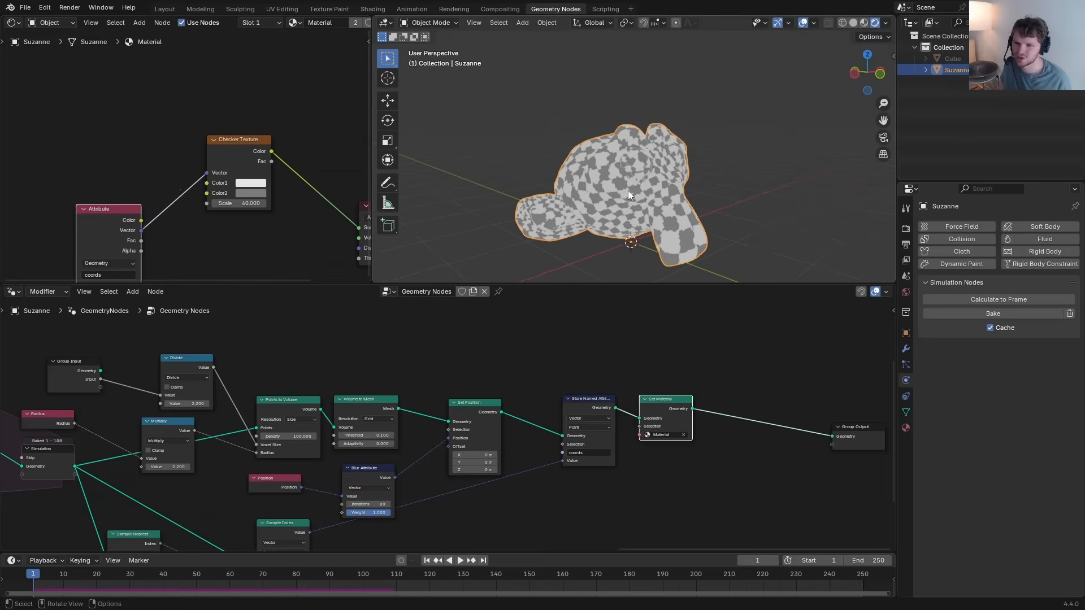
pyautogui.scroll(2, 628, 191)
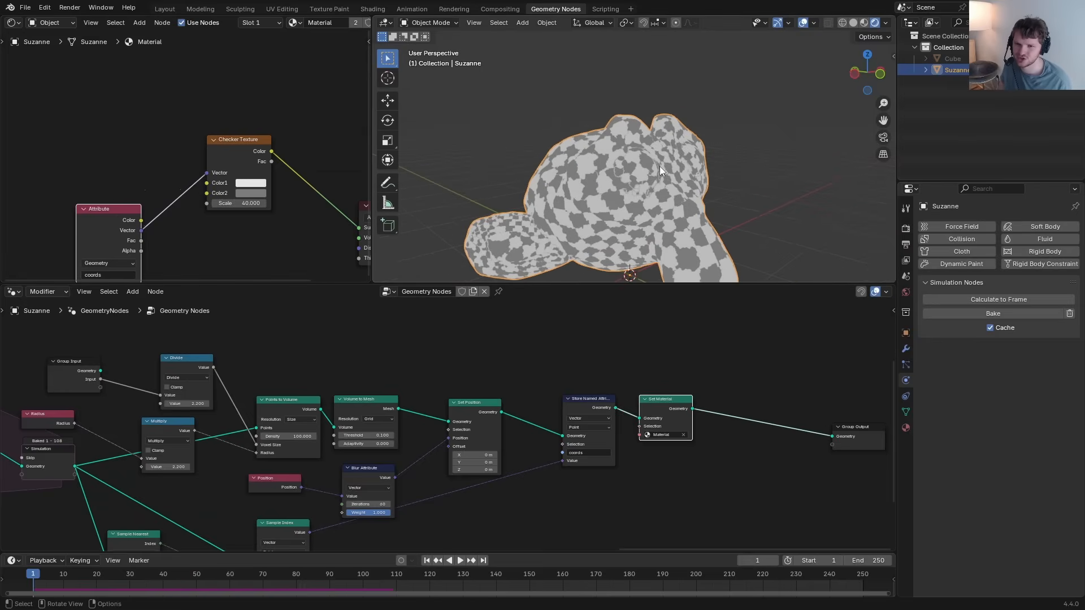
pyautogui.moveTo(659, 166); pyautogui.dragTo(618, 184, button='middle')
pyautogui.press('space')
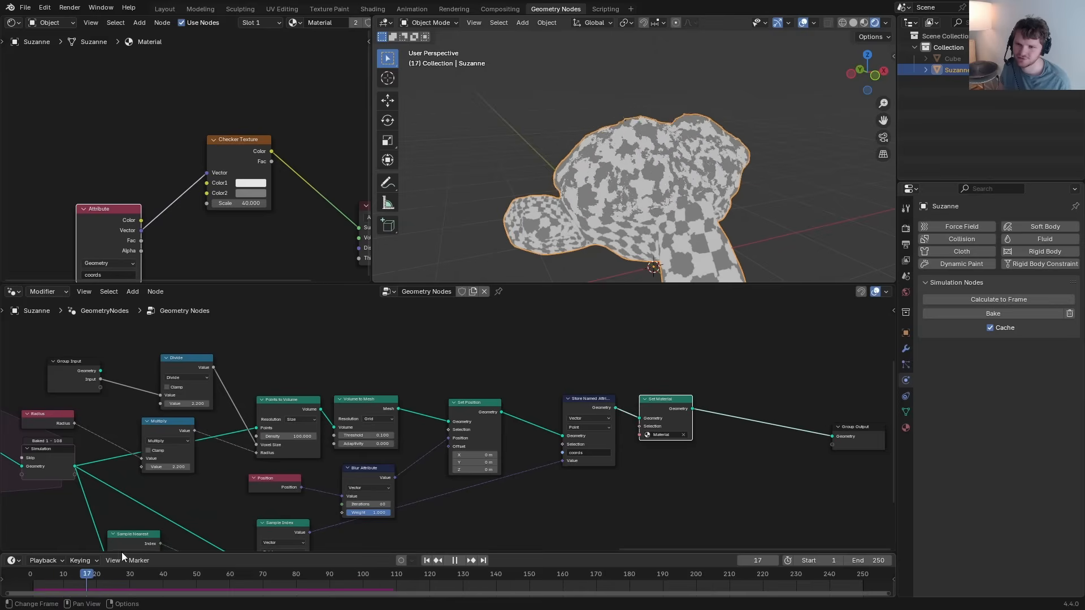
pyautogui.press('Escape')
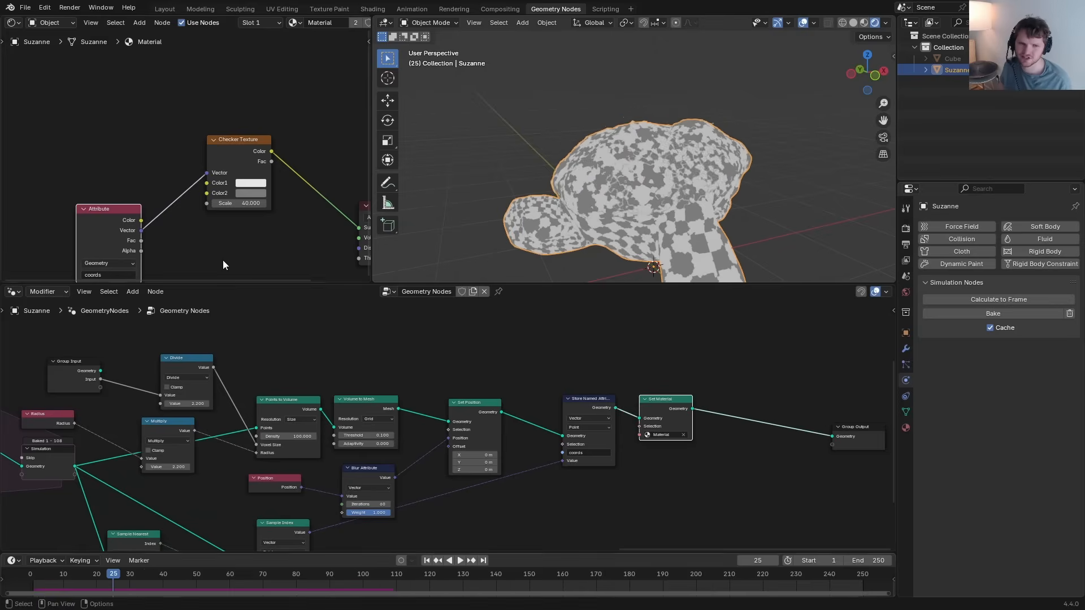
# Step: Replace the Checker Texture with a Noise Texture, fed by the Attribute's Vector and with its Fac driving the material's surface output
pyautogui.click(255, 141)
pyautogui.press('x')
pyautogui.hotkey('shift', 'a')
pyautogui.write('noise')
pyautogui.press('Return')
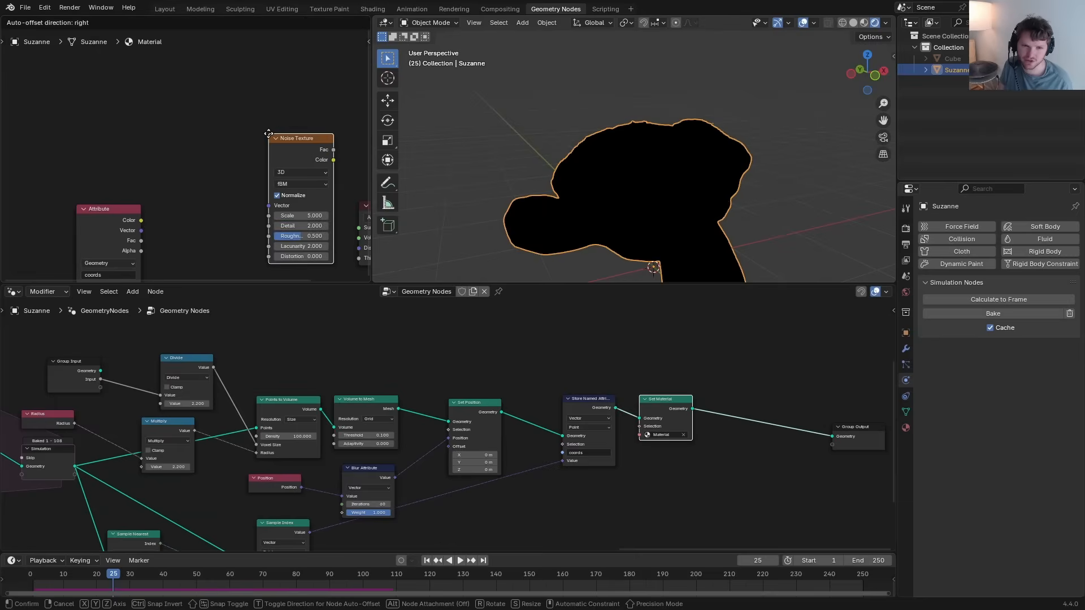
pyautogui.click(202, 212)
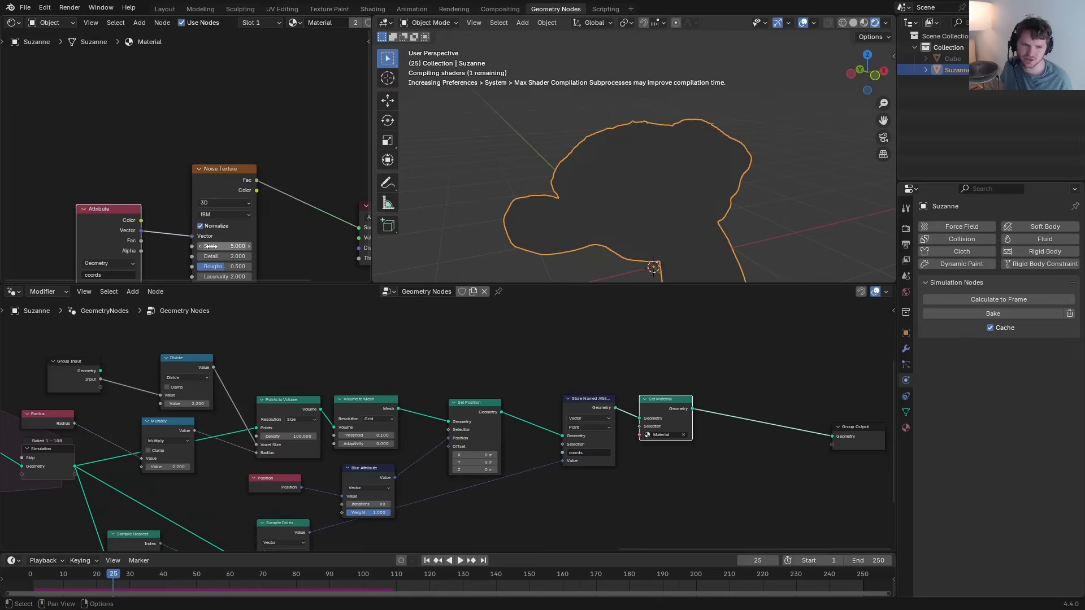